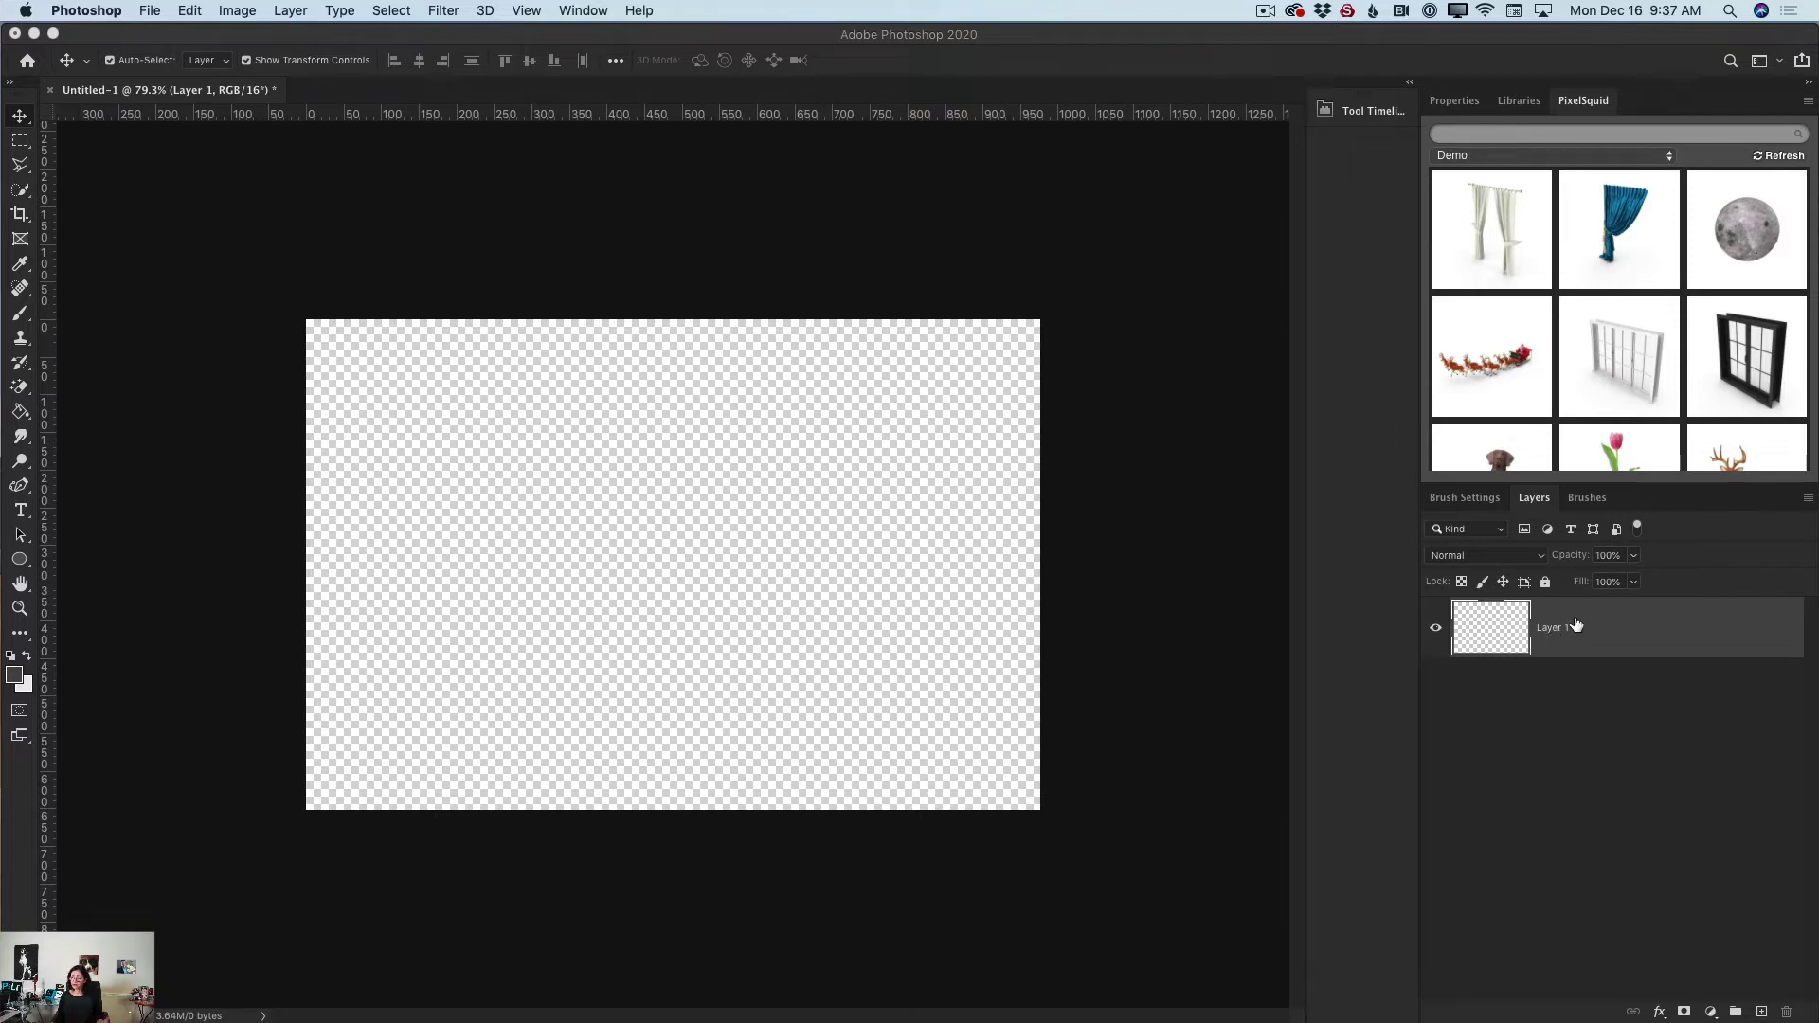
Step: Place the starry Background image from the Adobe Stock Licensed library and scale it to about 251% so it covers the canvas
click(1524, 132)
click(1518, 101)
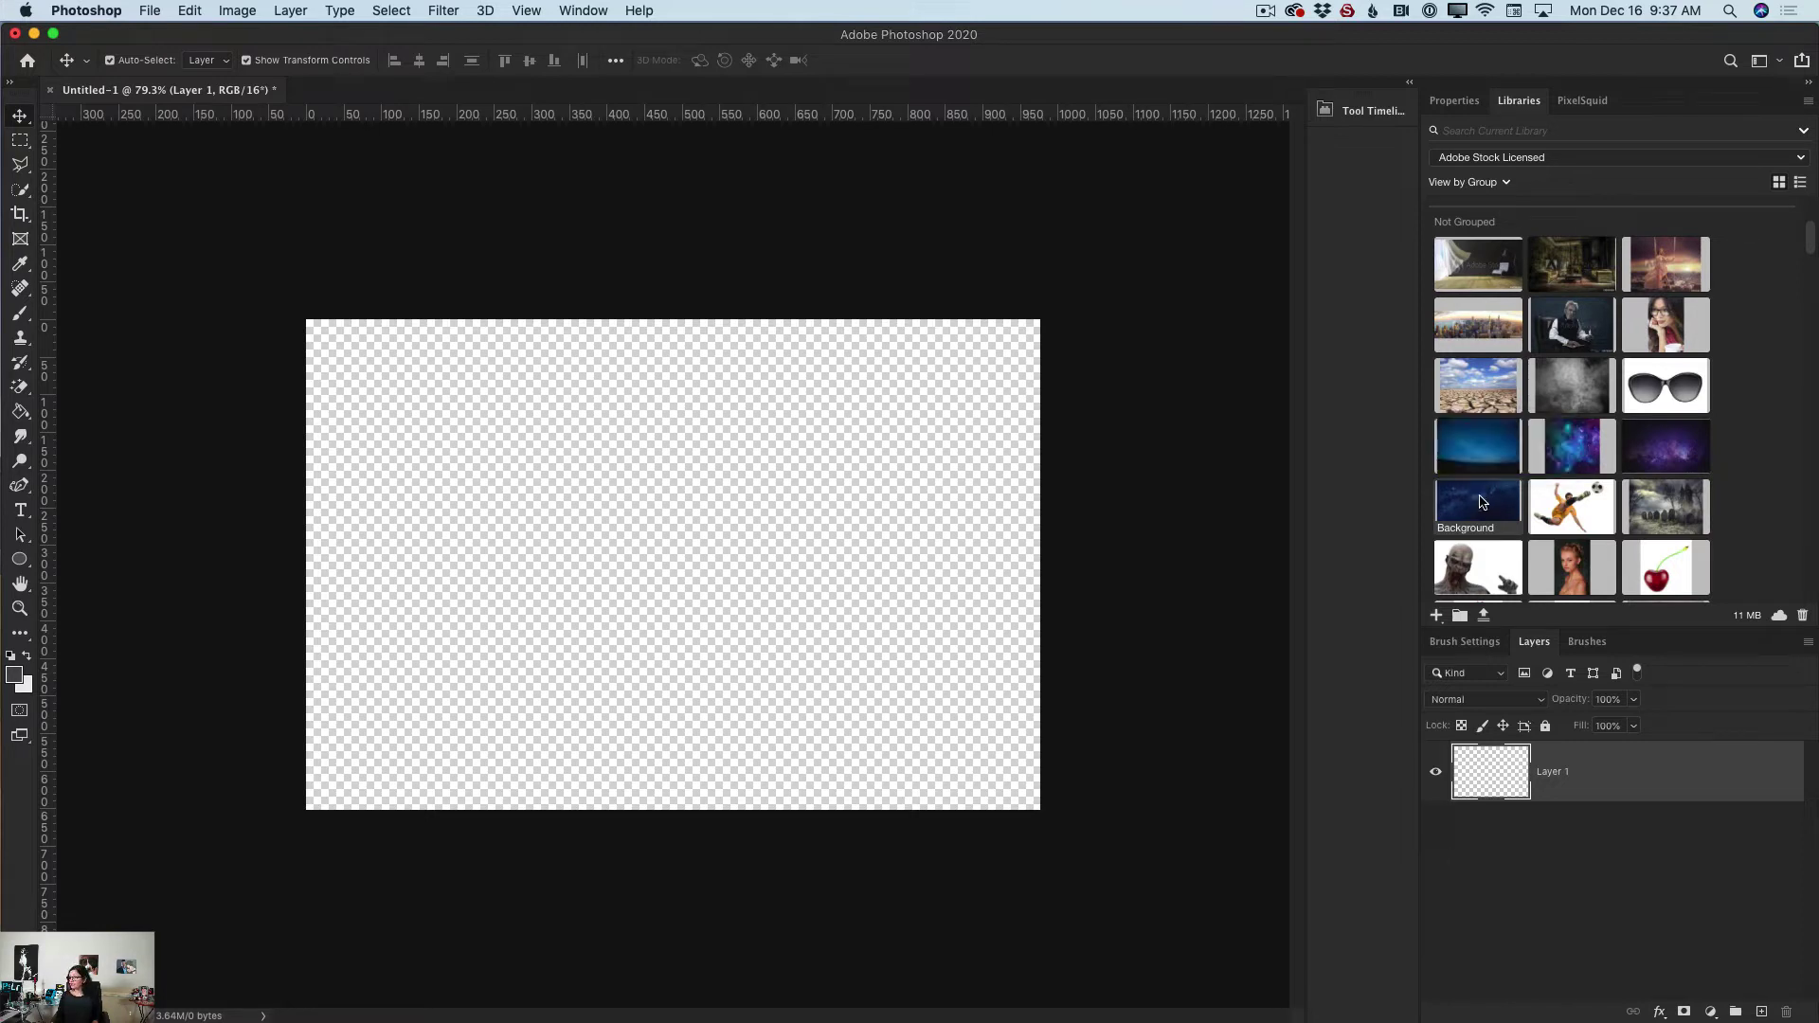
mouse_move(1482, 502)
mouse_down()
mouse_move(548, 556)
mouse_move(703, 488)
mouse_up()
drag(394, 445, 167, 293)
drag(698, 641, 1158, 841)
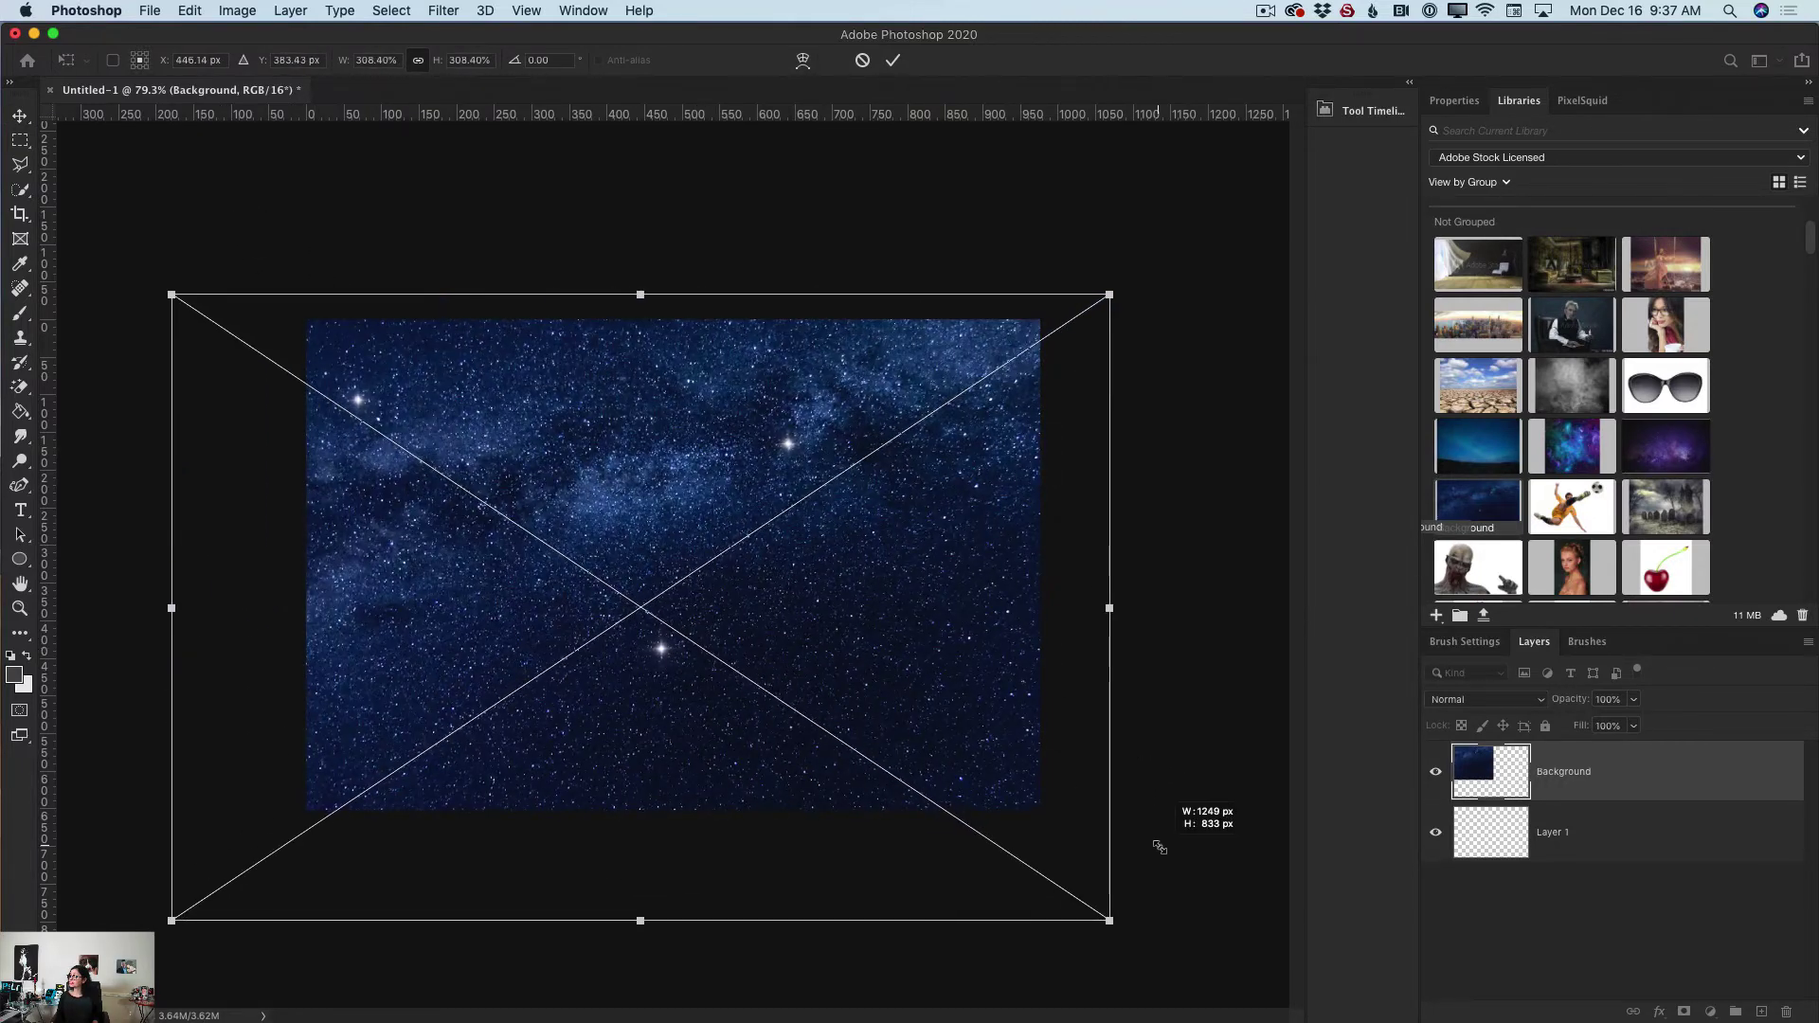
drag(167, 930, 284, 851)
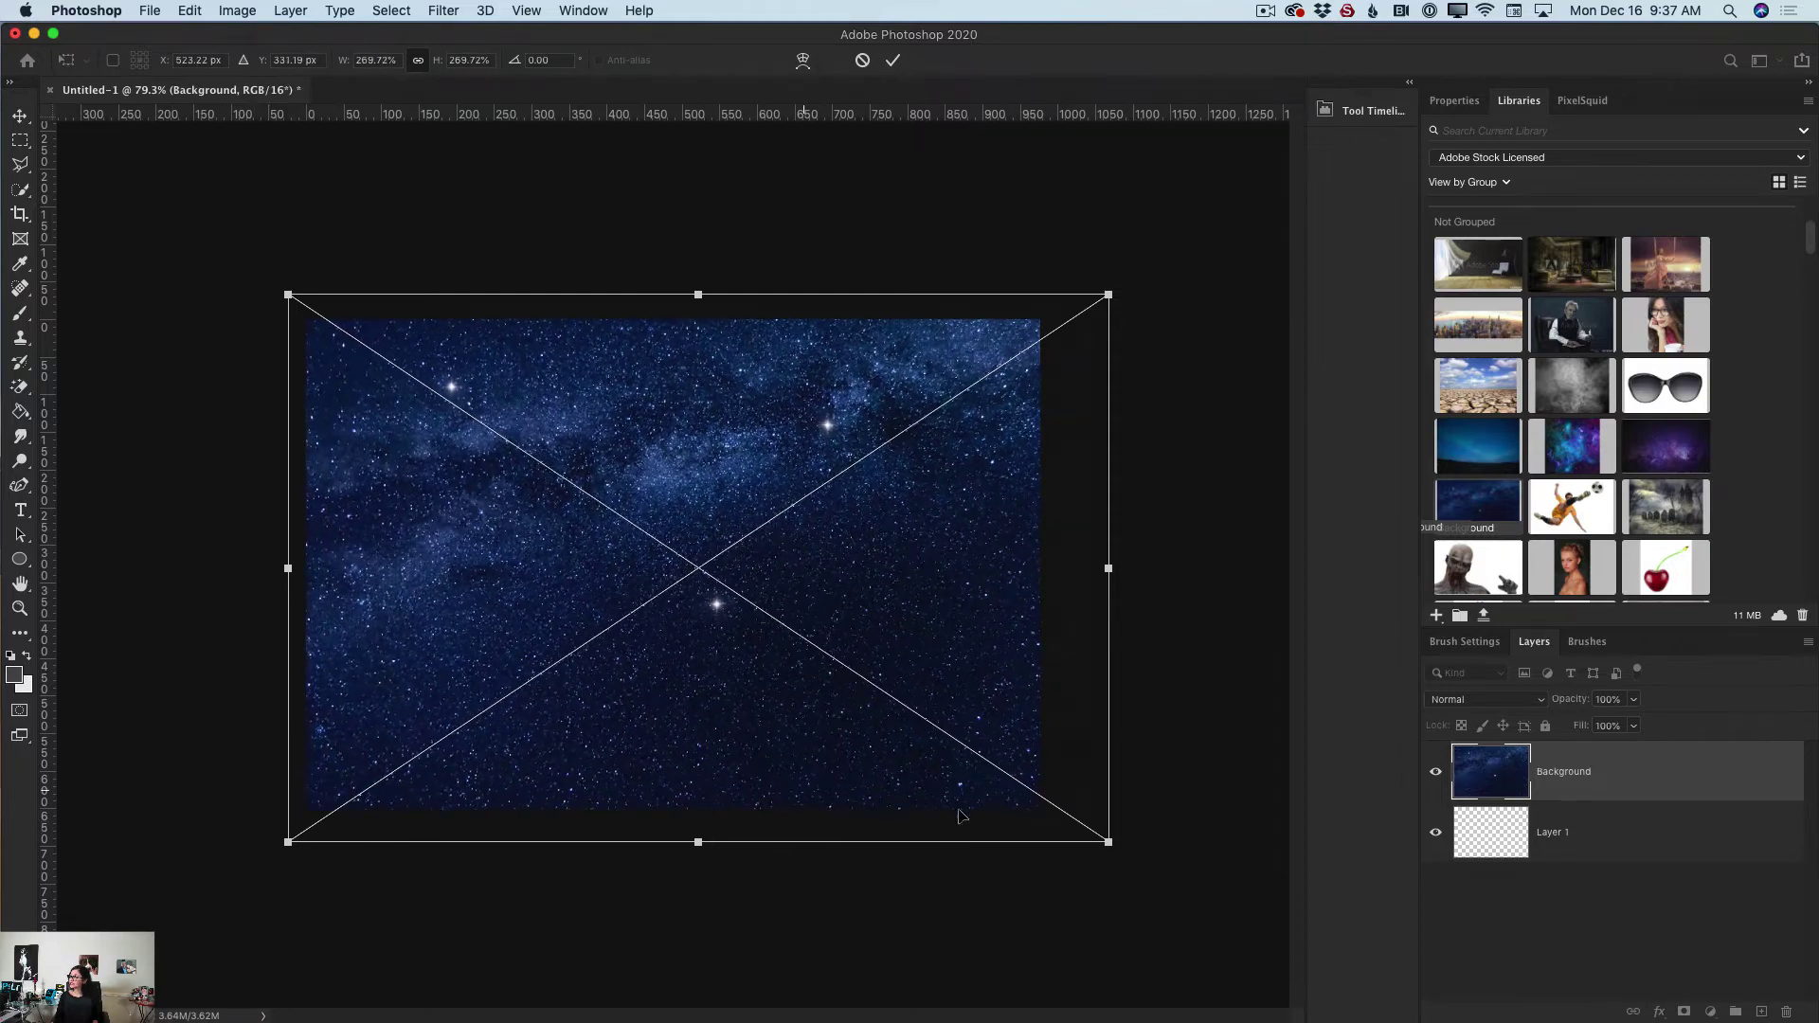
drag(1097, 842, 1065, 812)
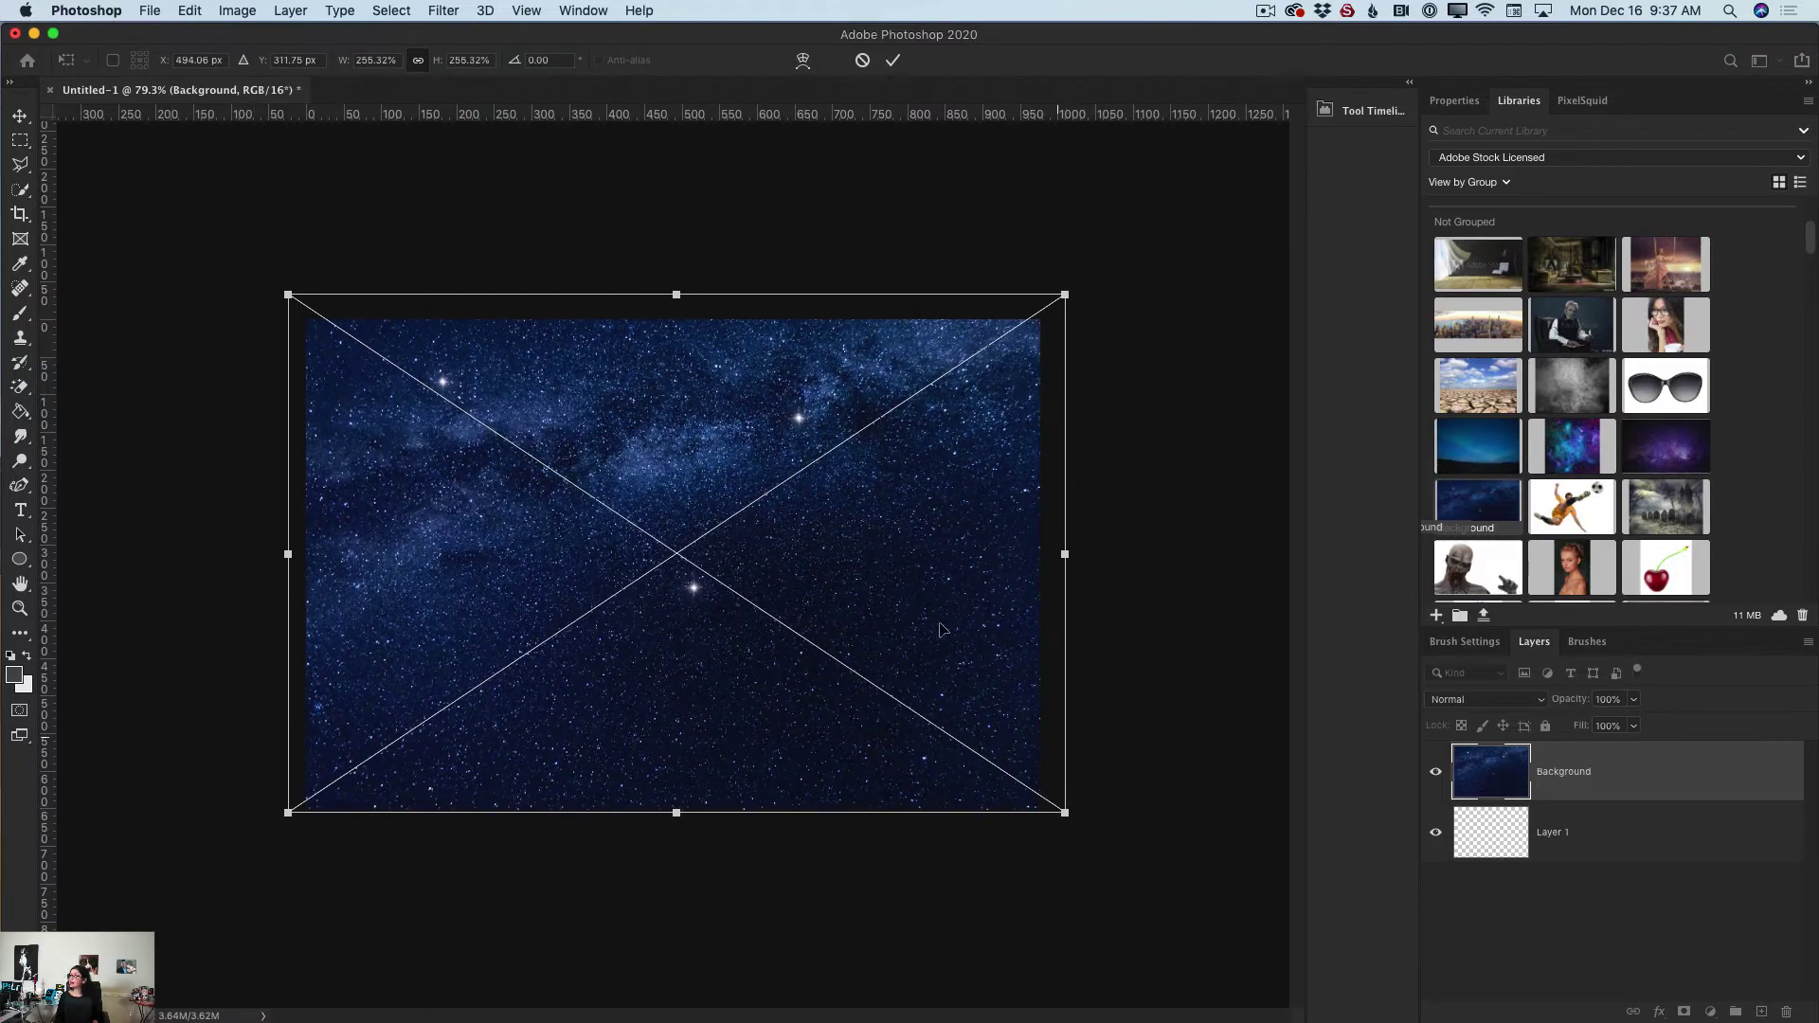
drag(677, 287, 676, 302)
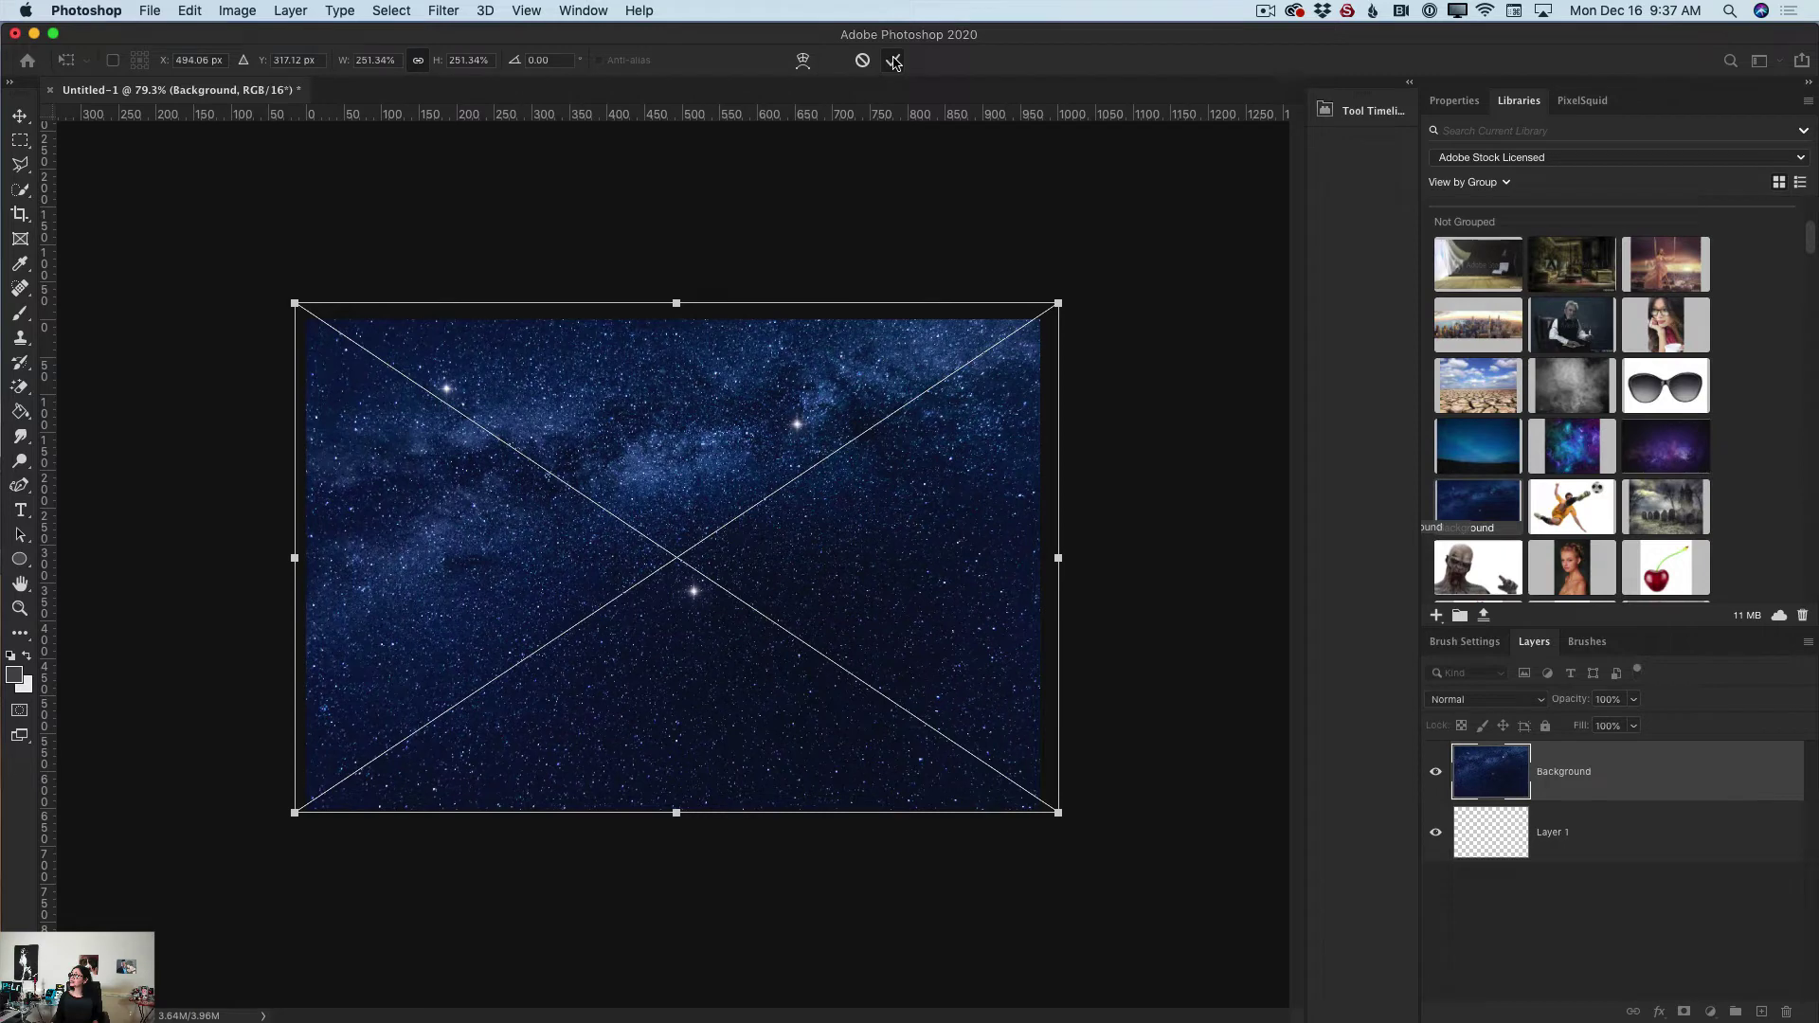
click(892, 60)
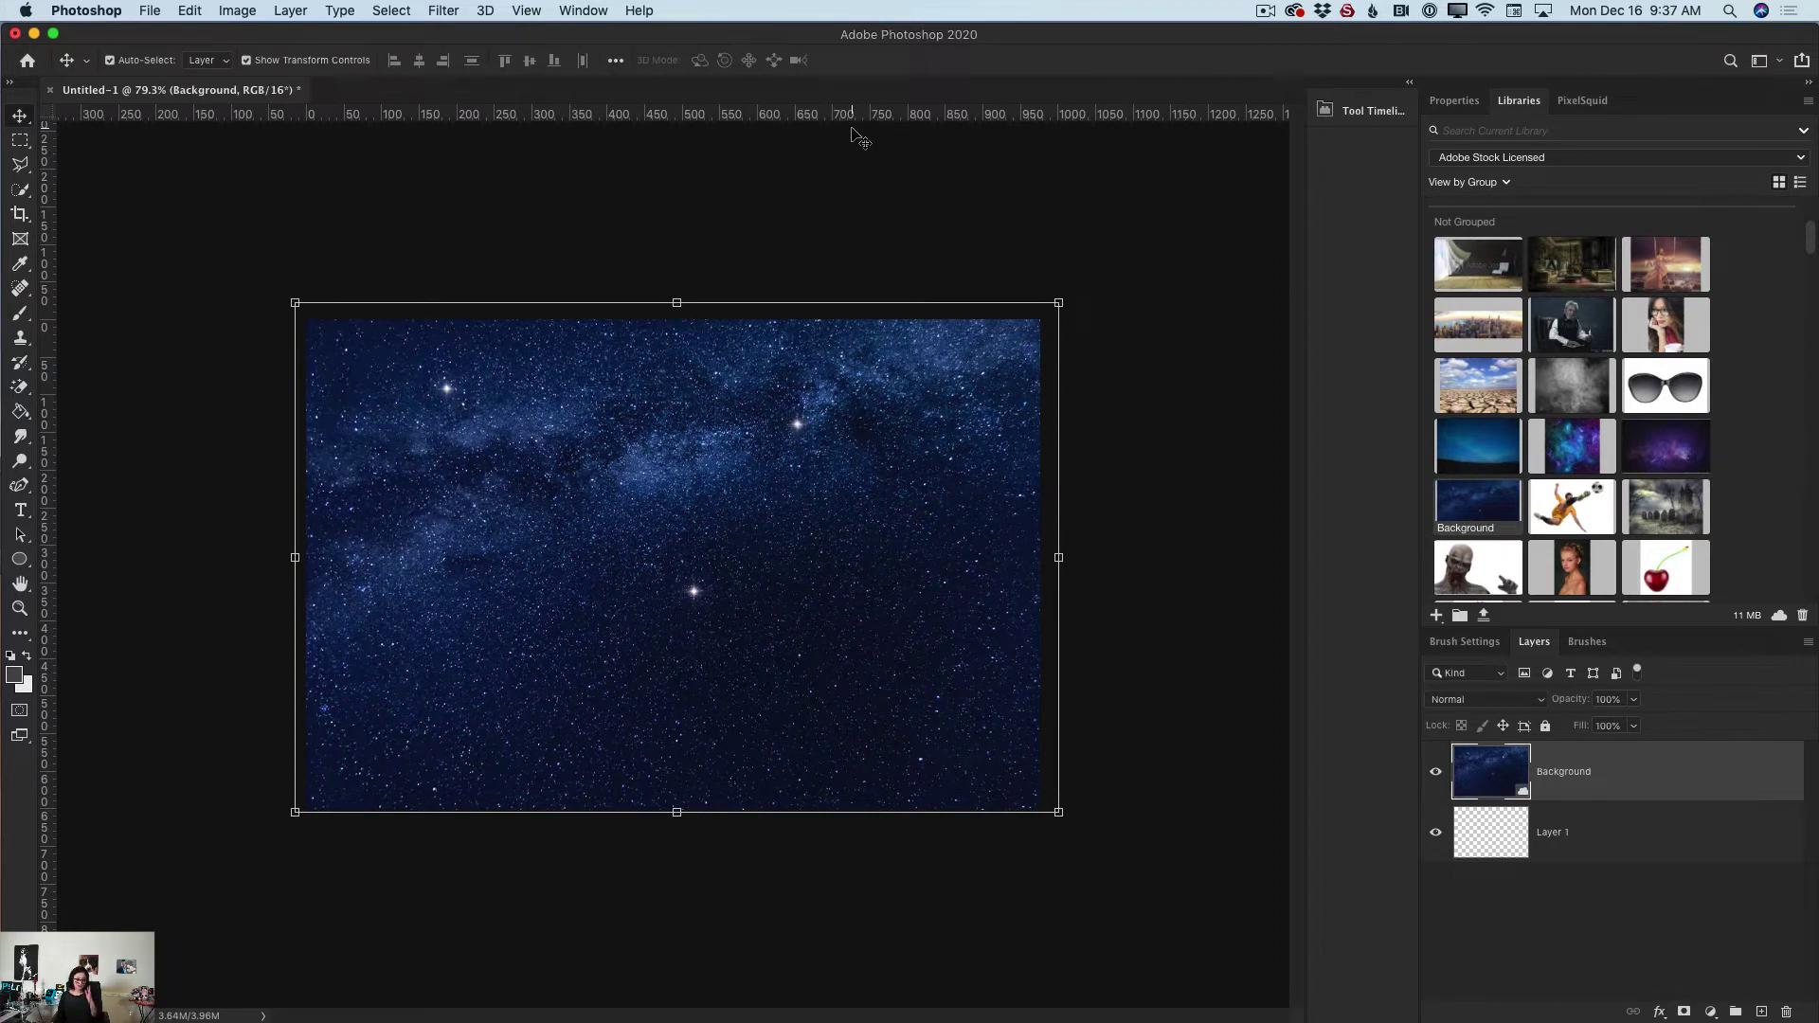
Step: Add the black window object from the PixelSquid Demo collection and rotate it to face straight forward
click(1577, 102)
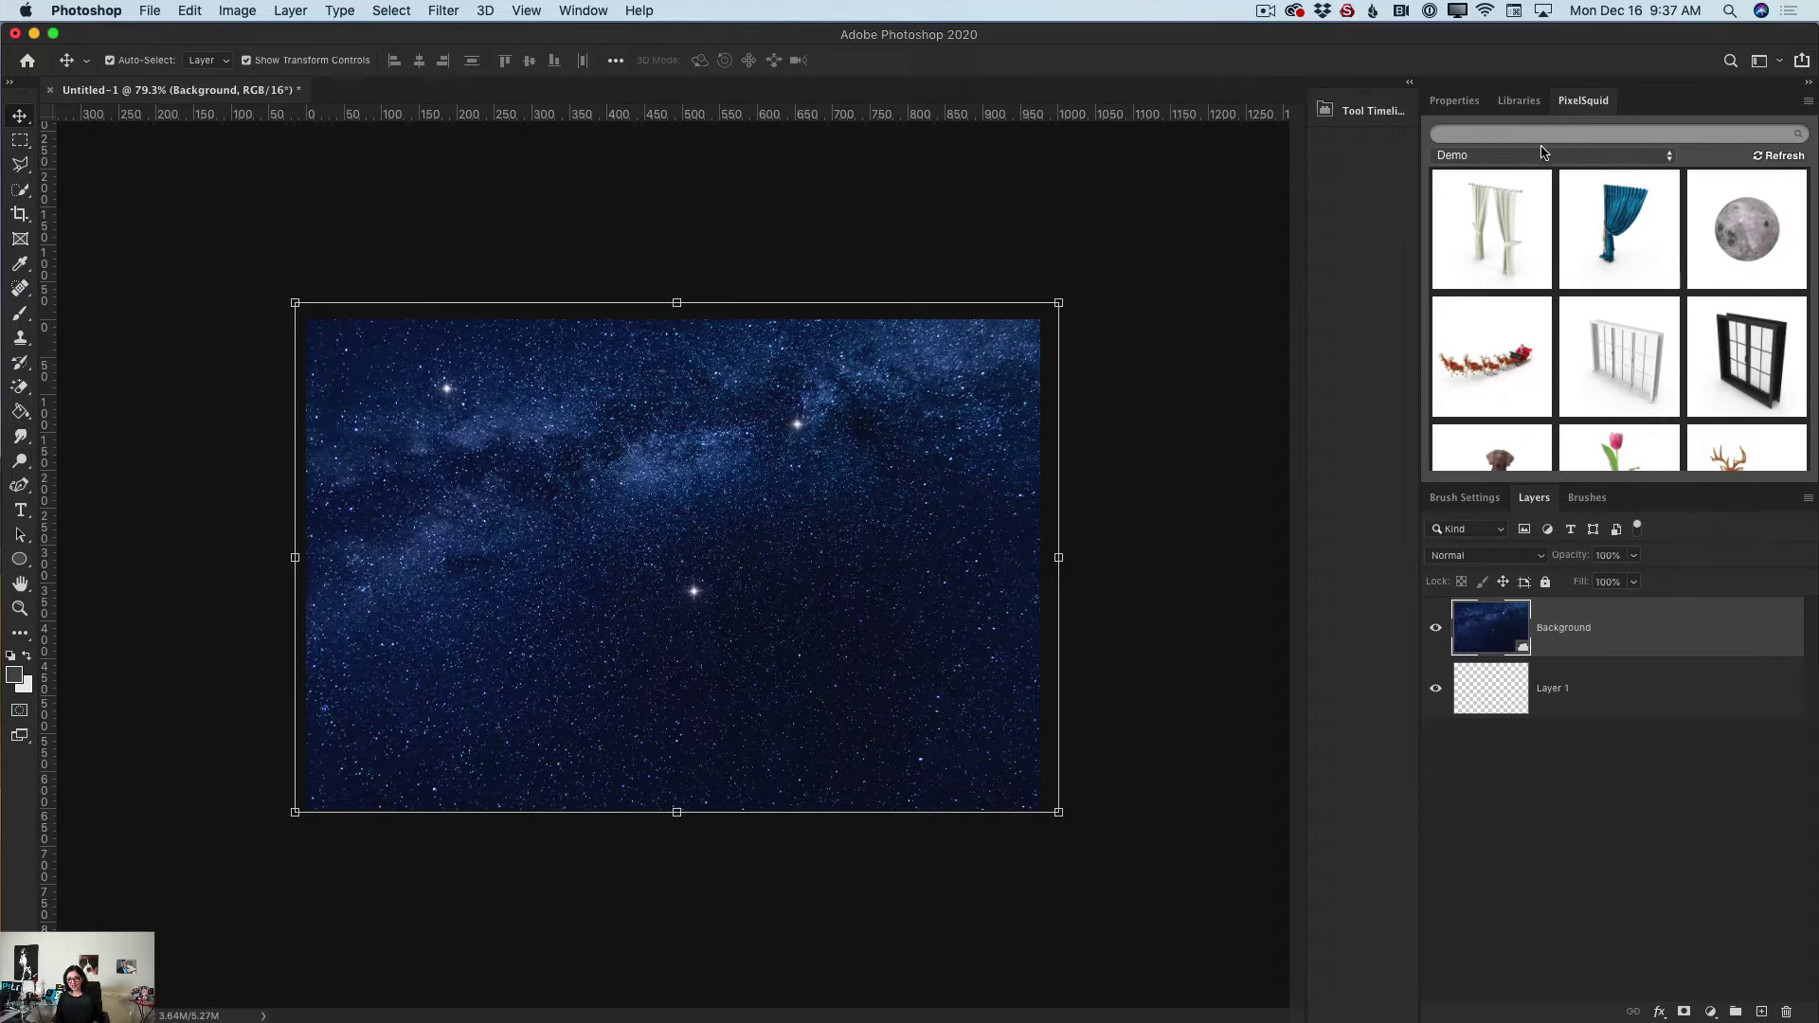
click(1740, 360)
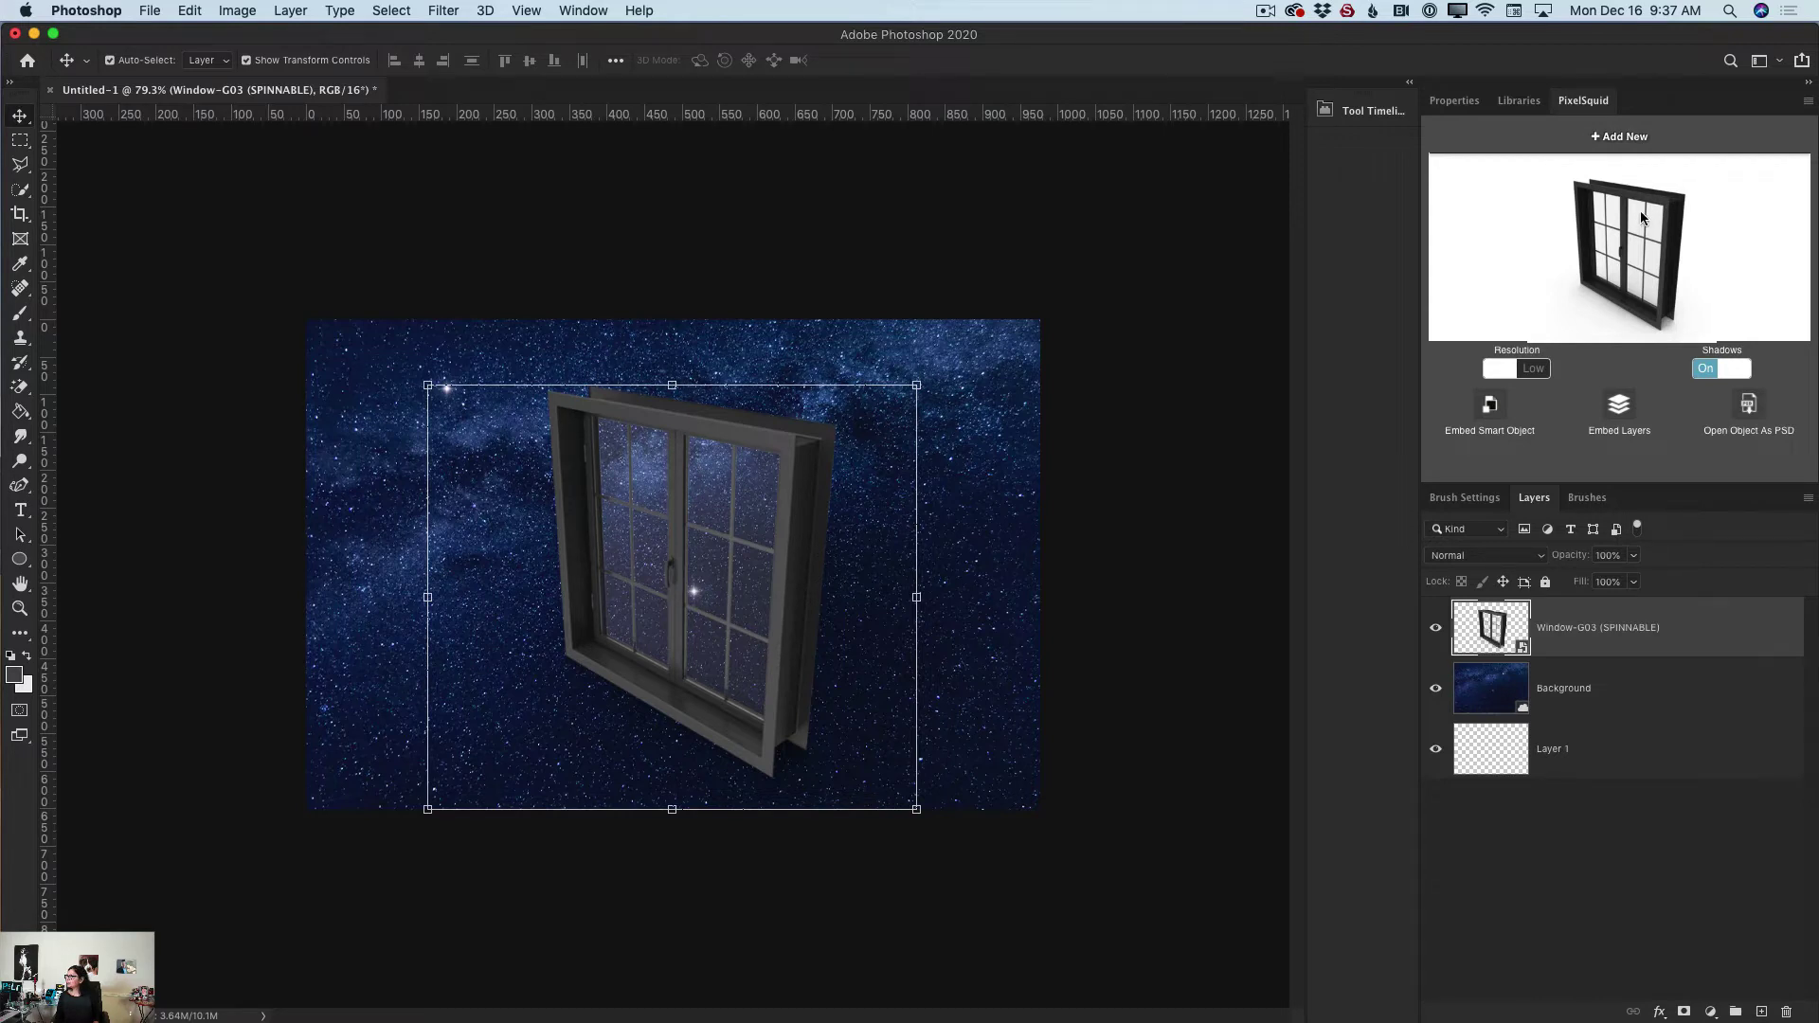
drag(1645, 214, 1682, 223)
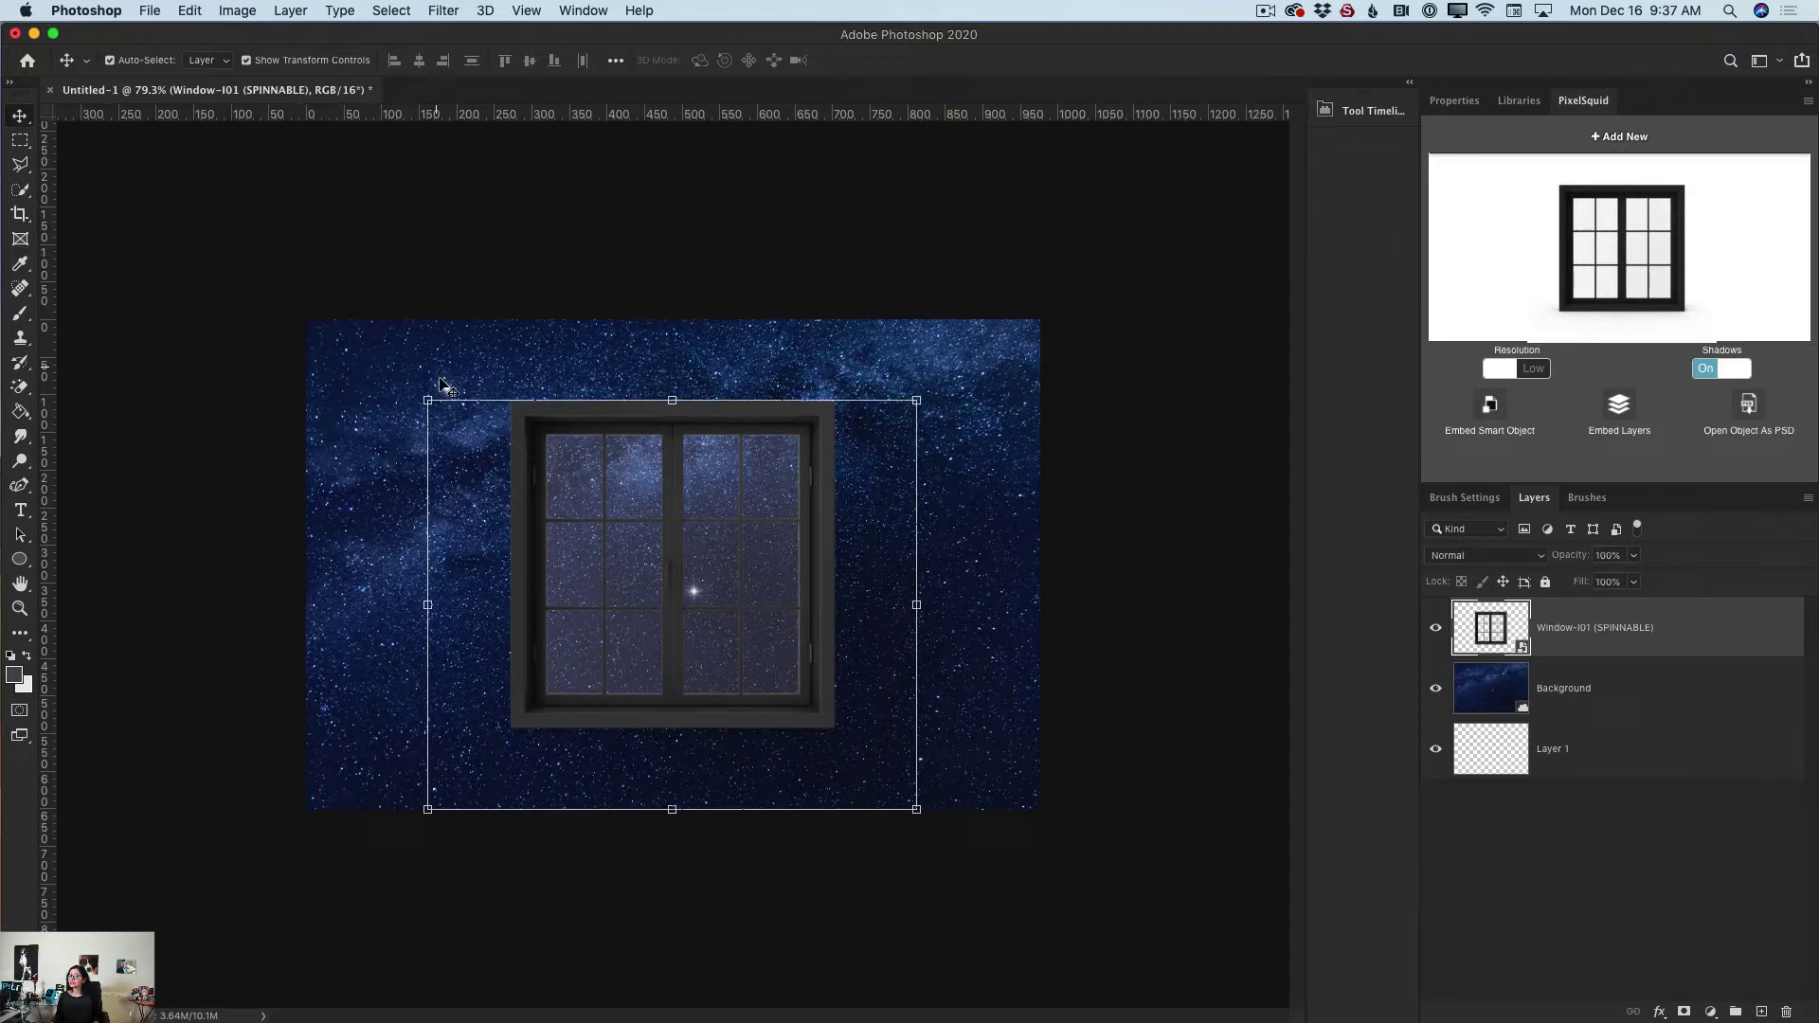
Step: Enlarge and reposition the window so its frame fills the whole canvas
drag(428, 400, 71, 14)
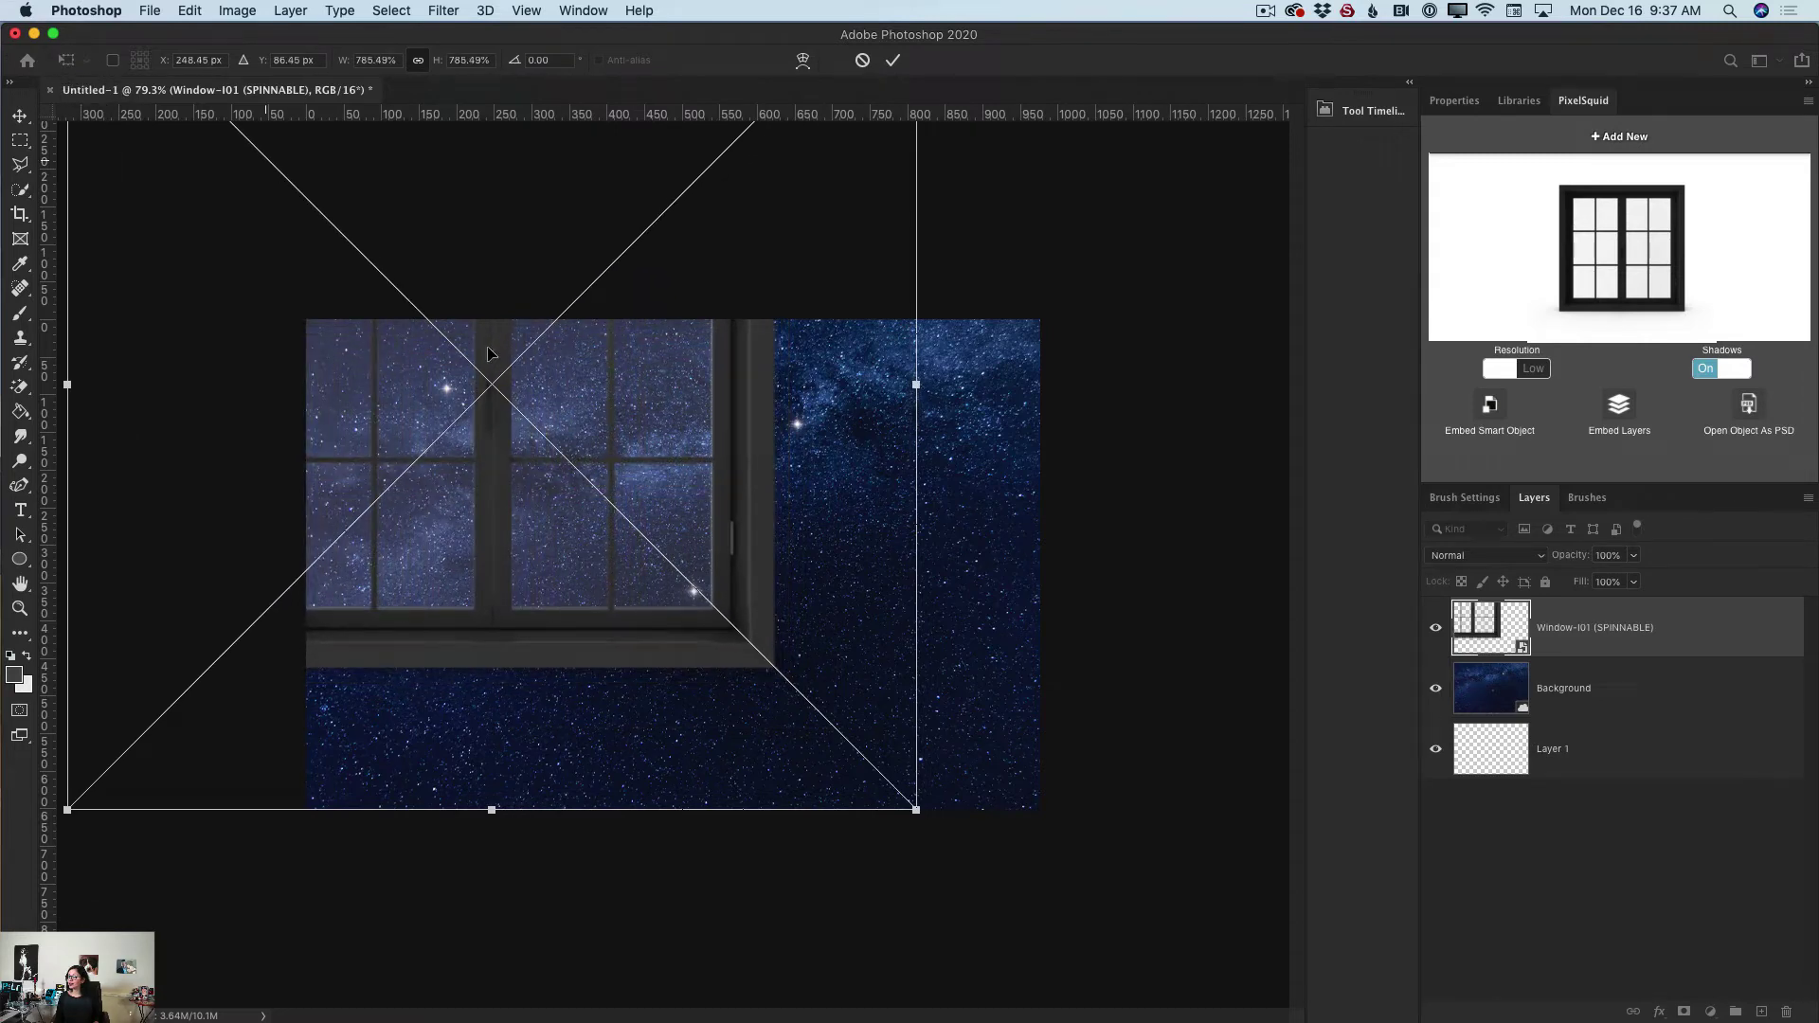
drag(916, 810, 1405, 1020)
drag(829, 657, 900, 503)
click(890, 63)
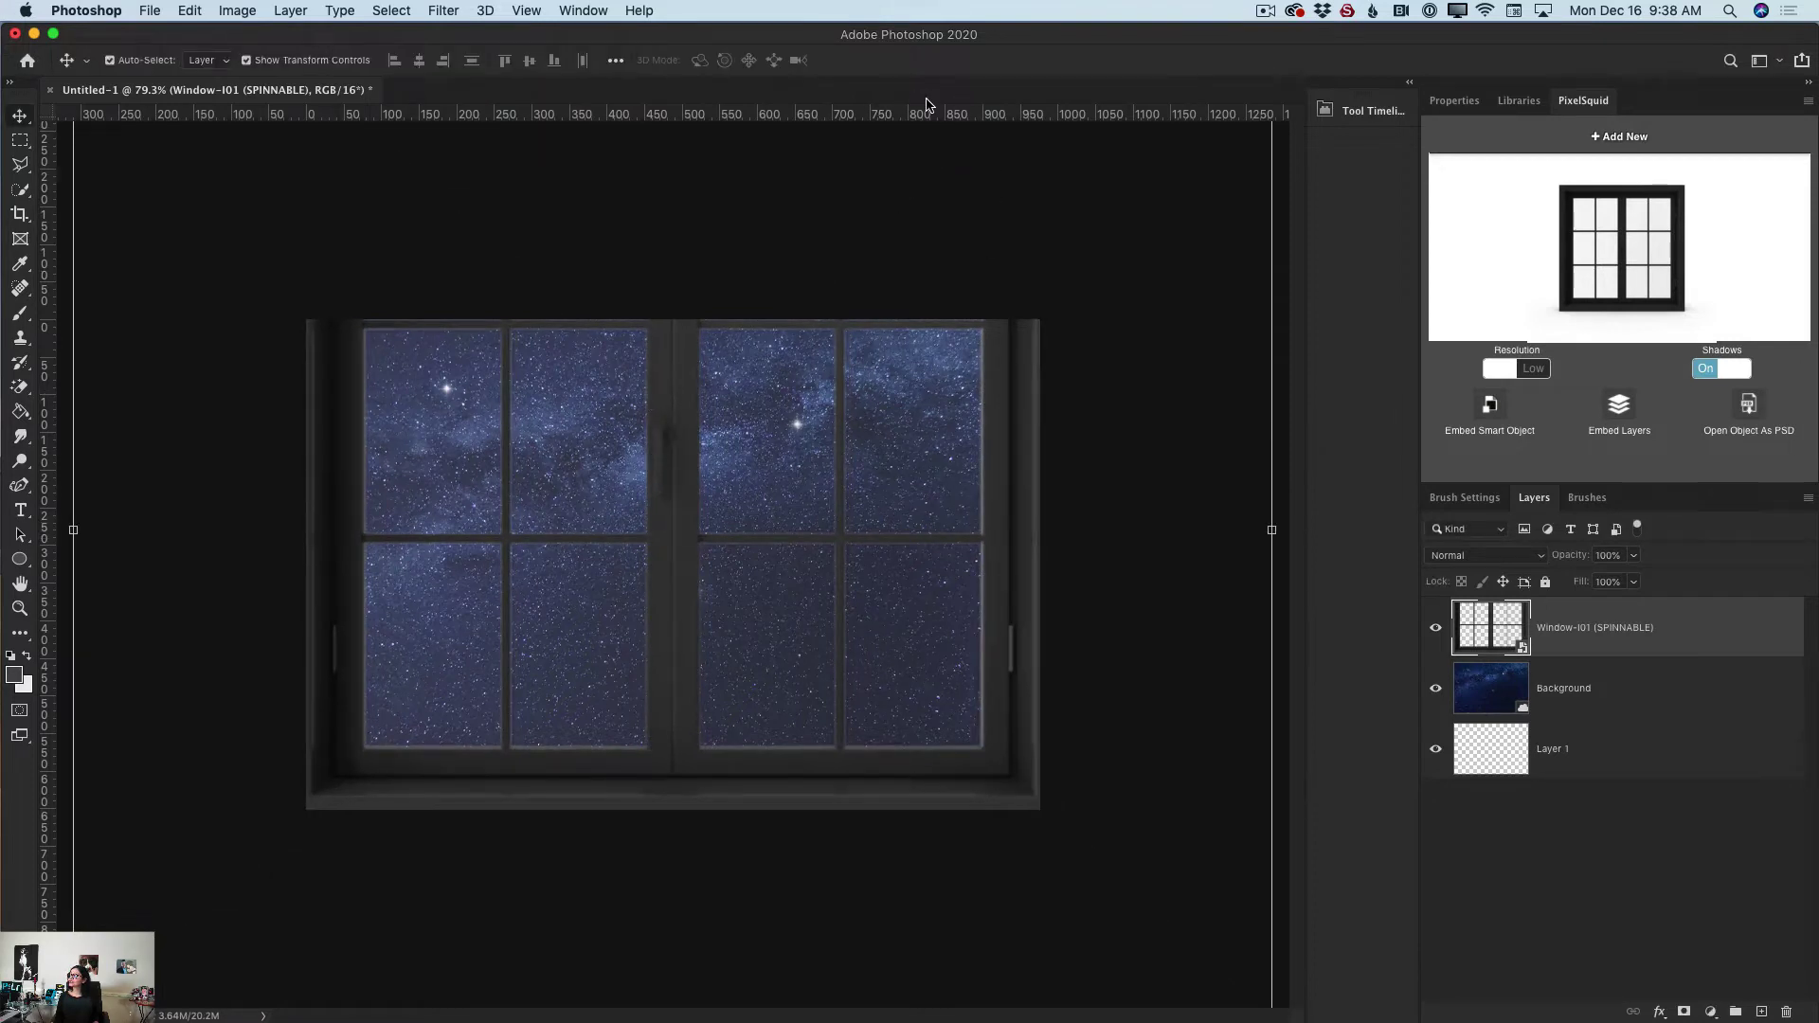
Step: Crop away the parts of the window extending beyond the canvas, keeping the canvas size and deleting the cropped pixels
click(19, 214)
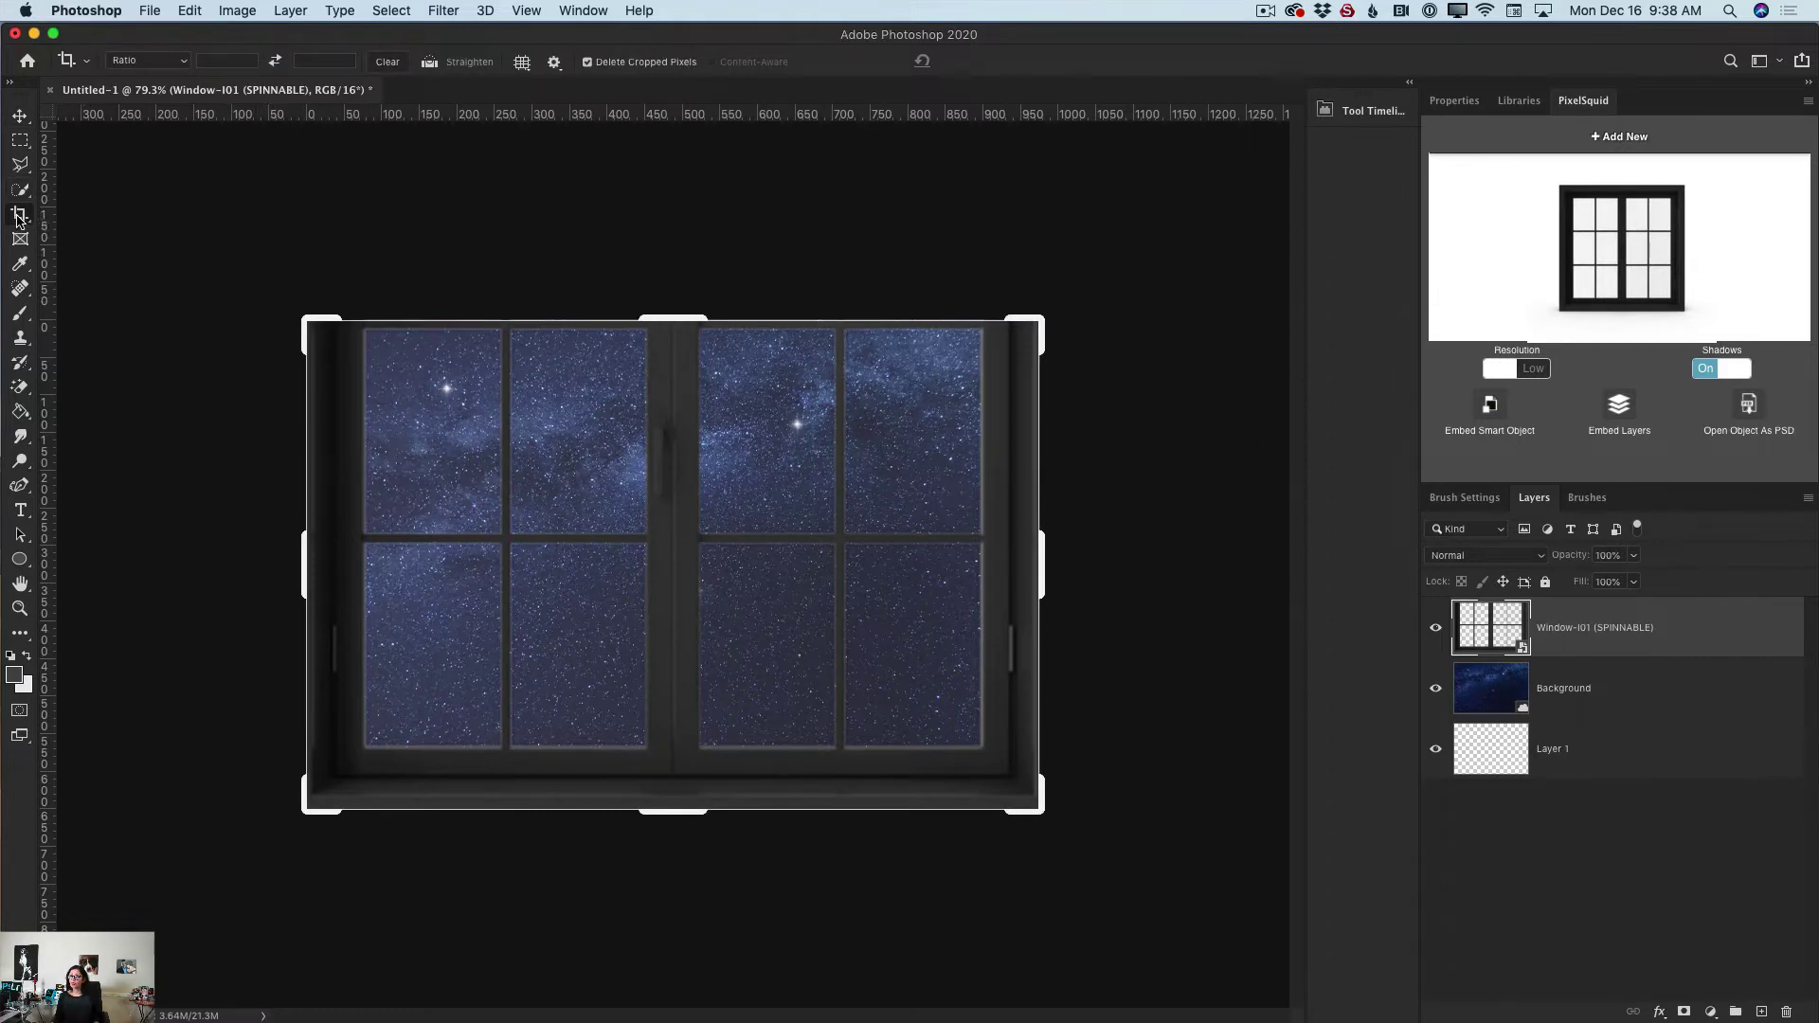
click(319, 330)
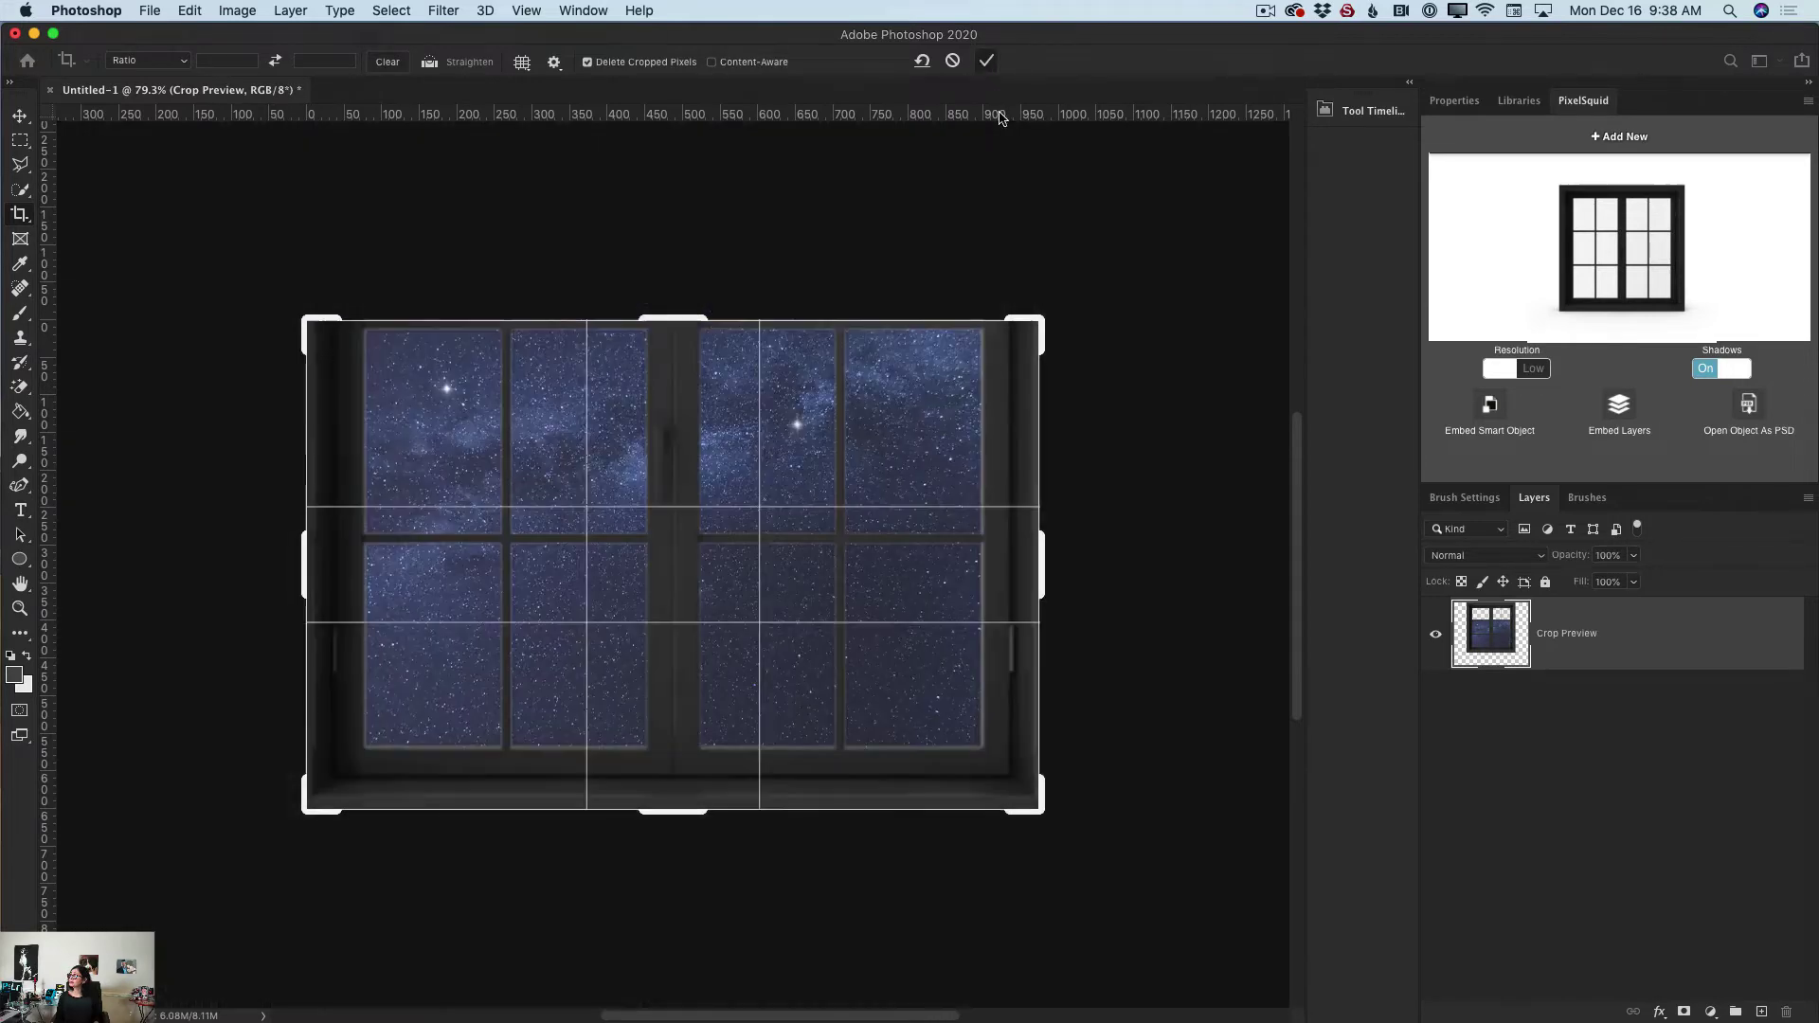
key(Return)
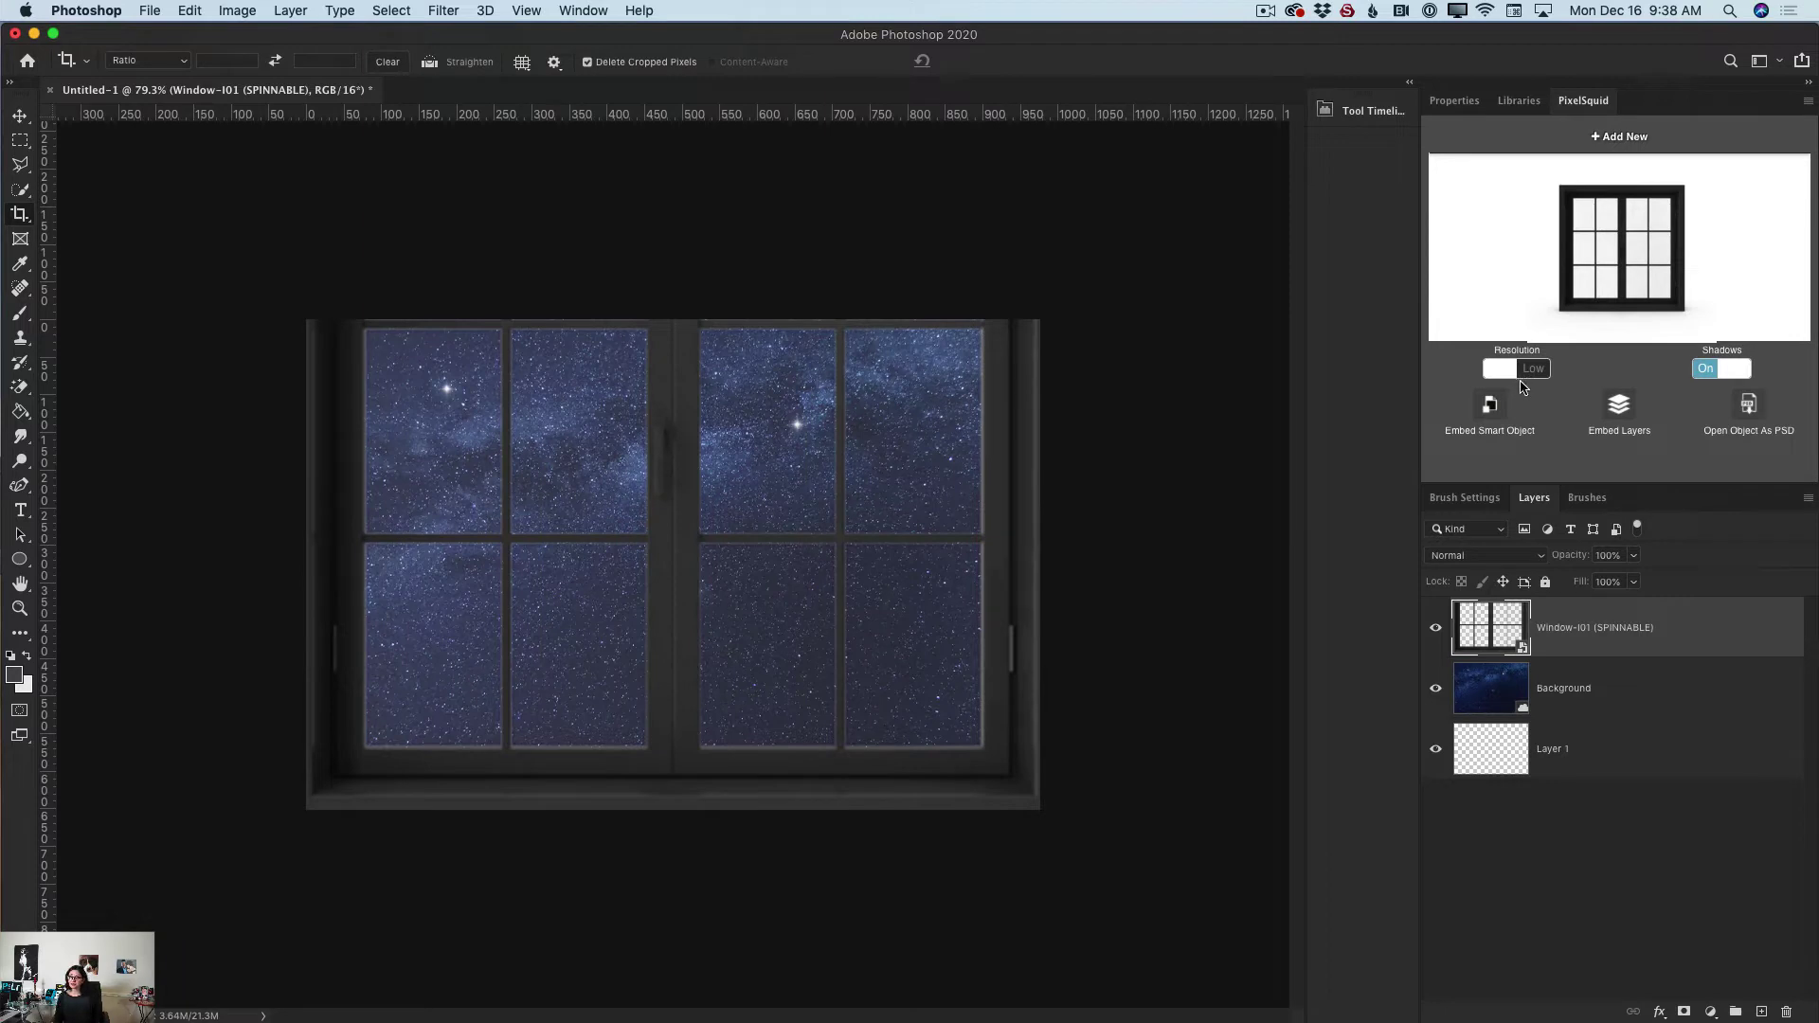
Step: Turn off the window object's shadows and switch its resolution to High
click(1704, 371)
click(17, 116)
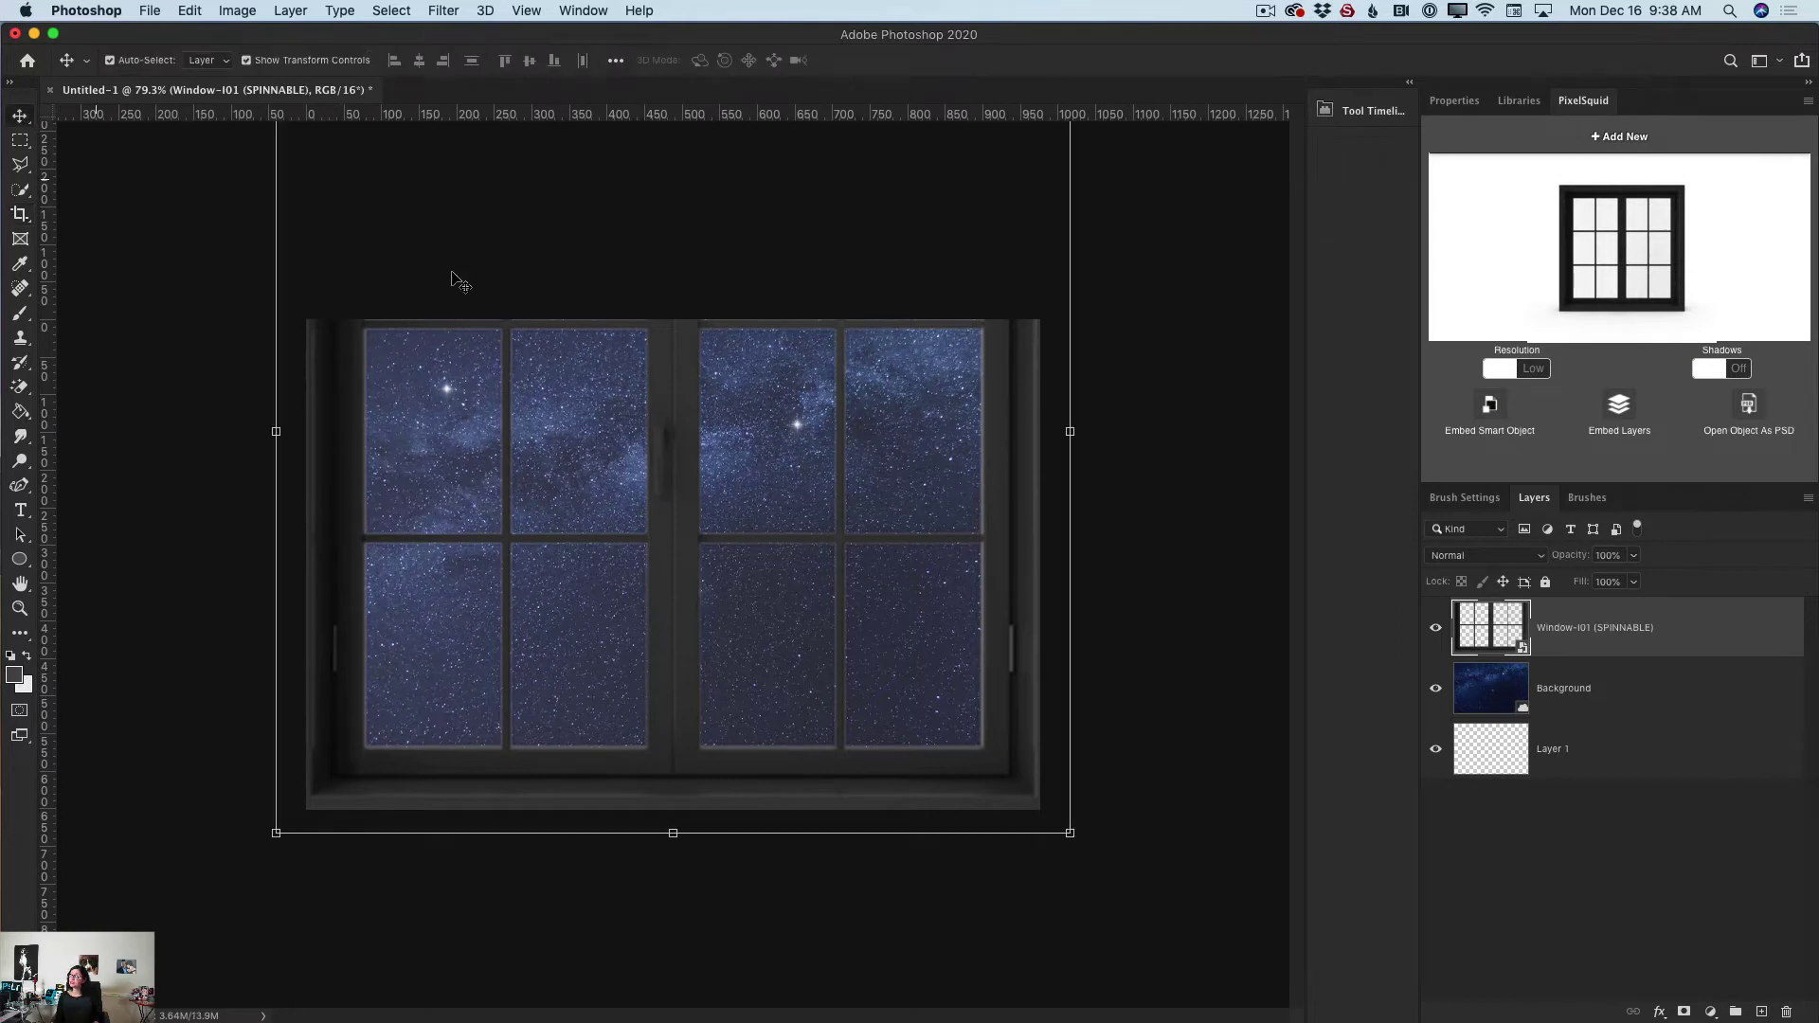
click(1534, 372)
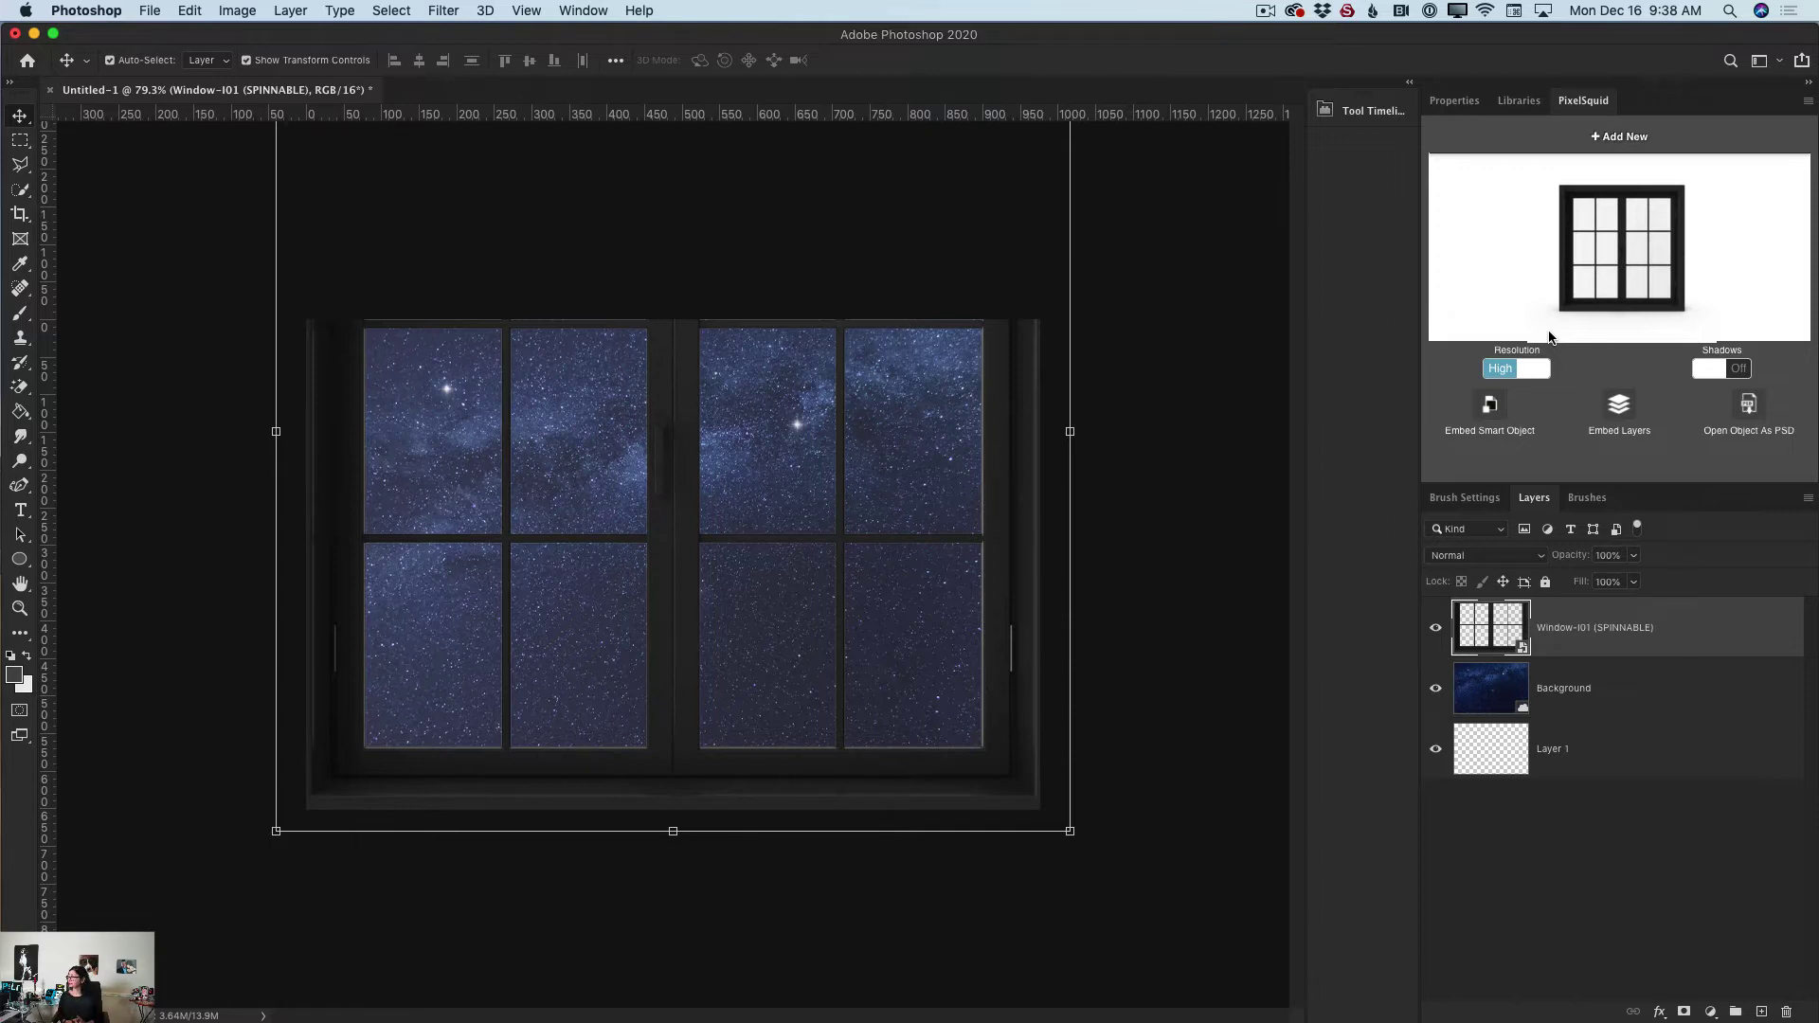
Step: Add the Full Moon object from the Demo collection directly above the Background layer, behind the window
click(1607, 138)
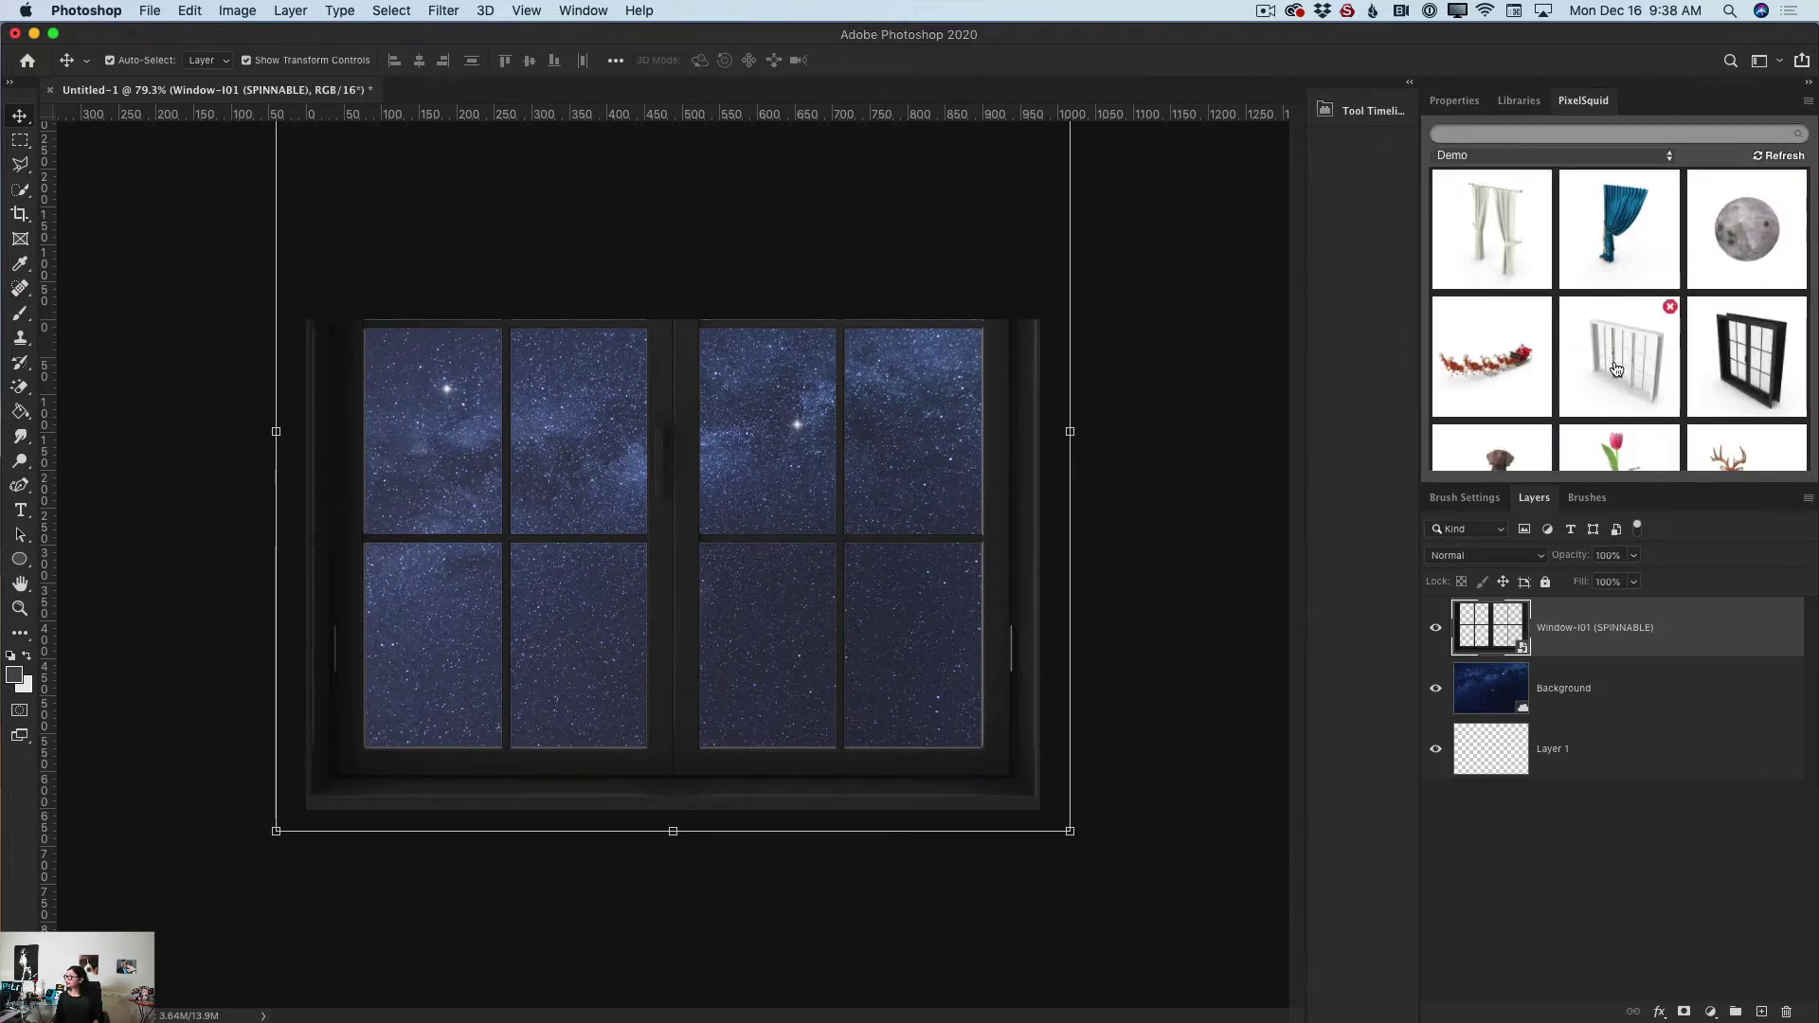
click(1588, 687)
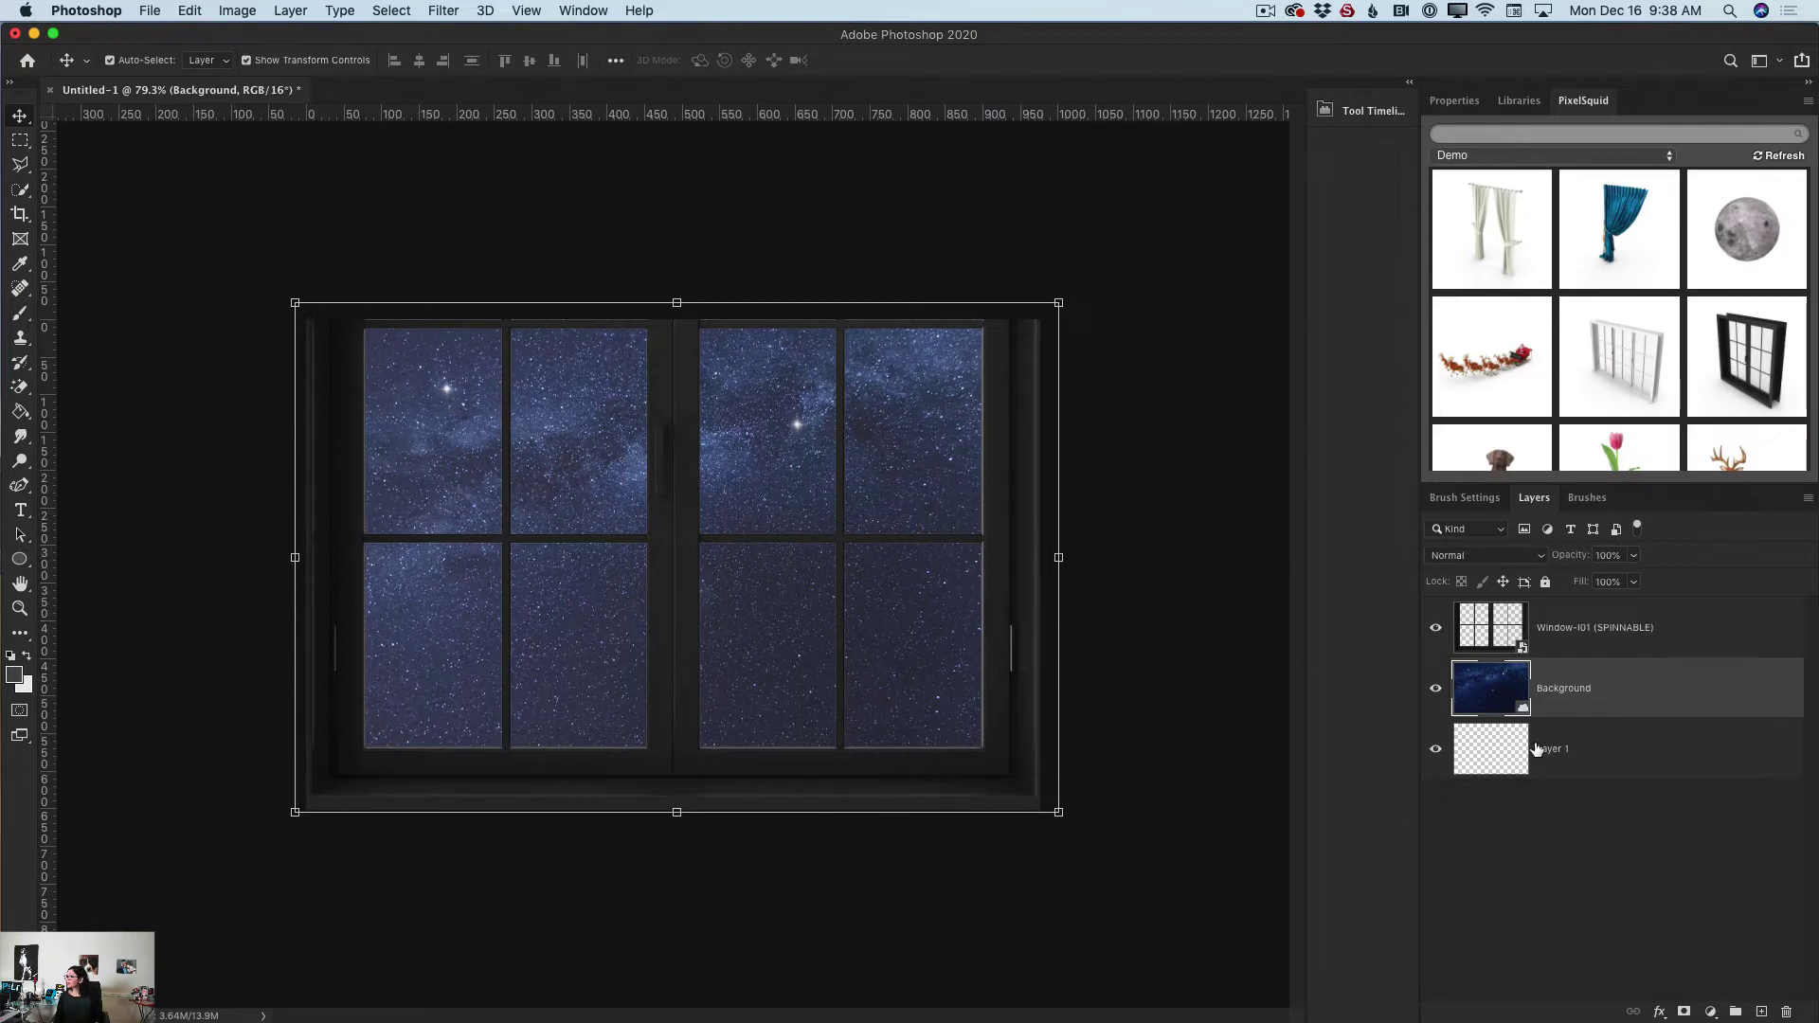
mouse_move(1741, 245)
click(1748, 232)
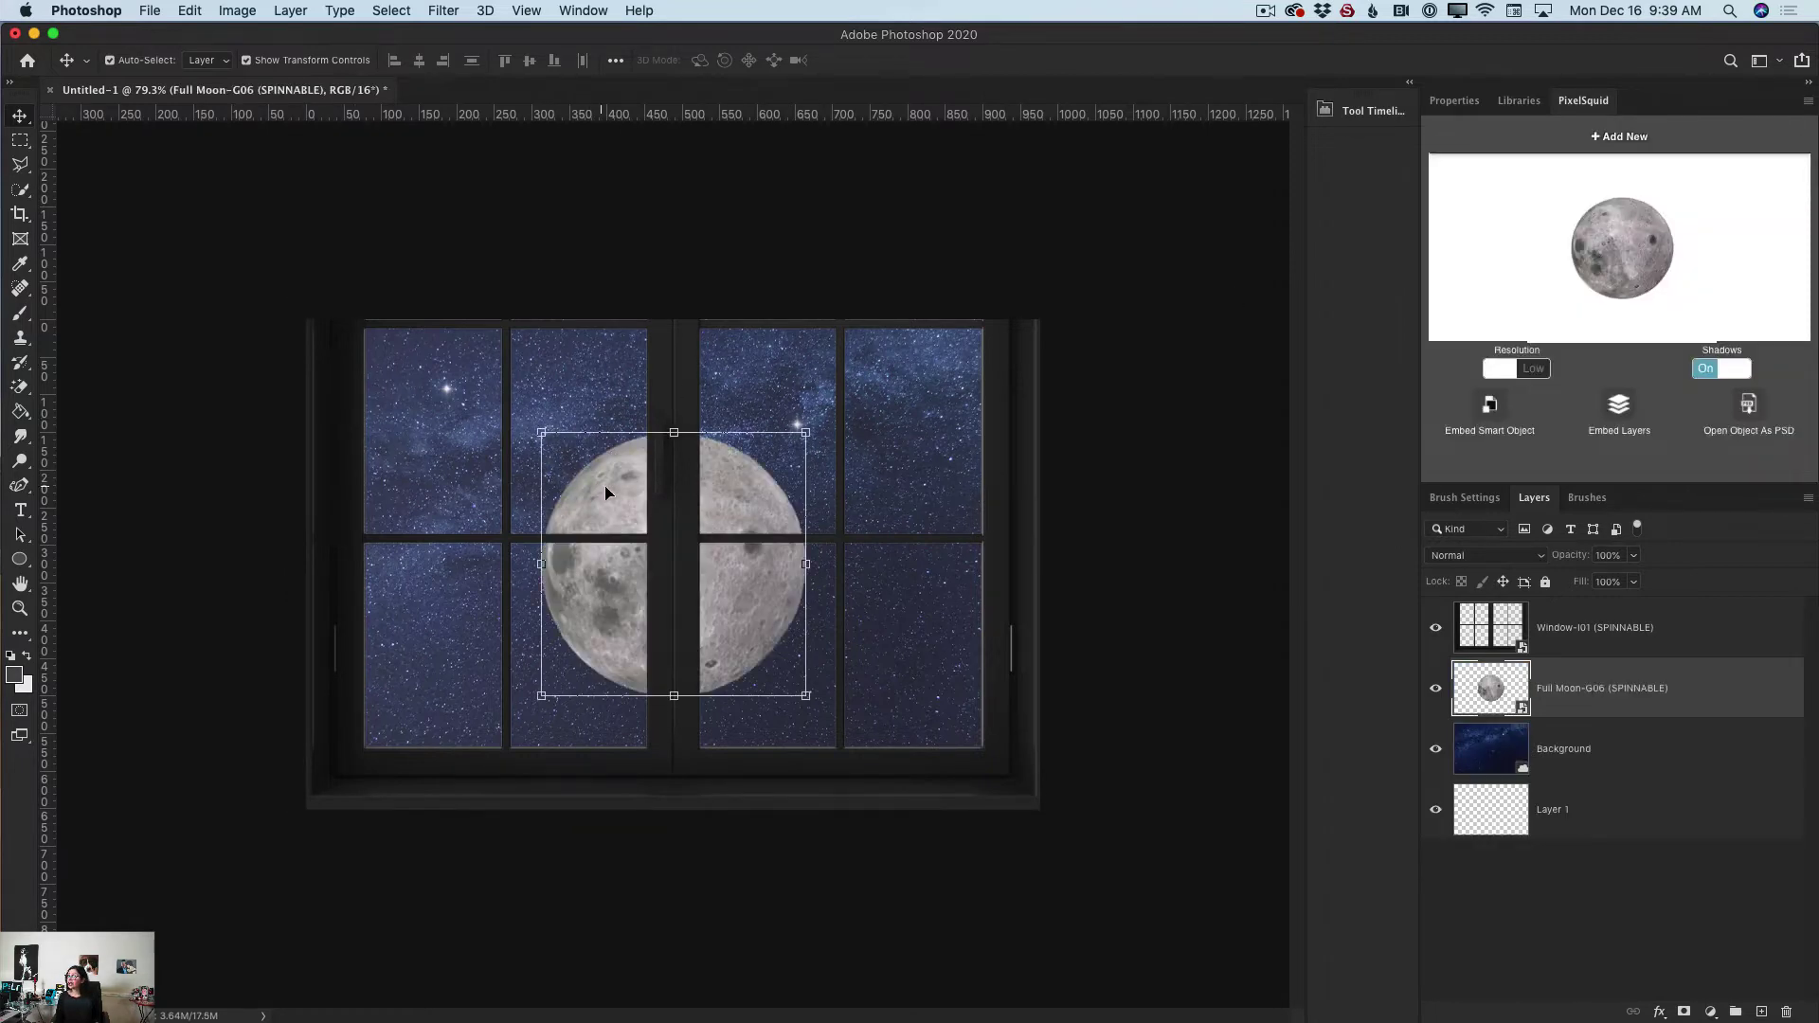
Step: Scale the full moon down and move it behind the upper-left panes of the window
click(605, 490)
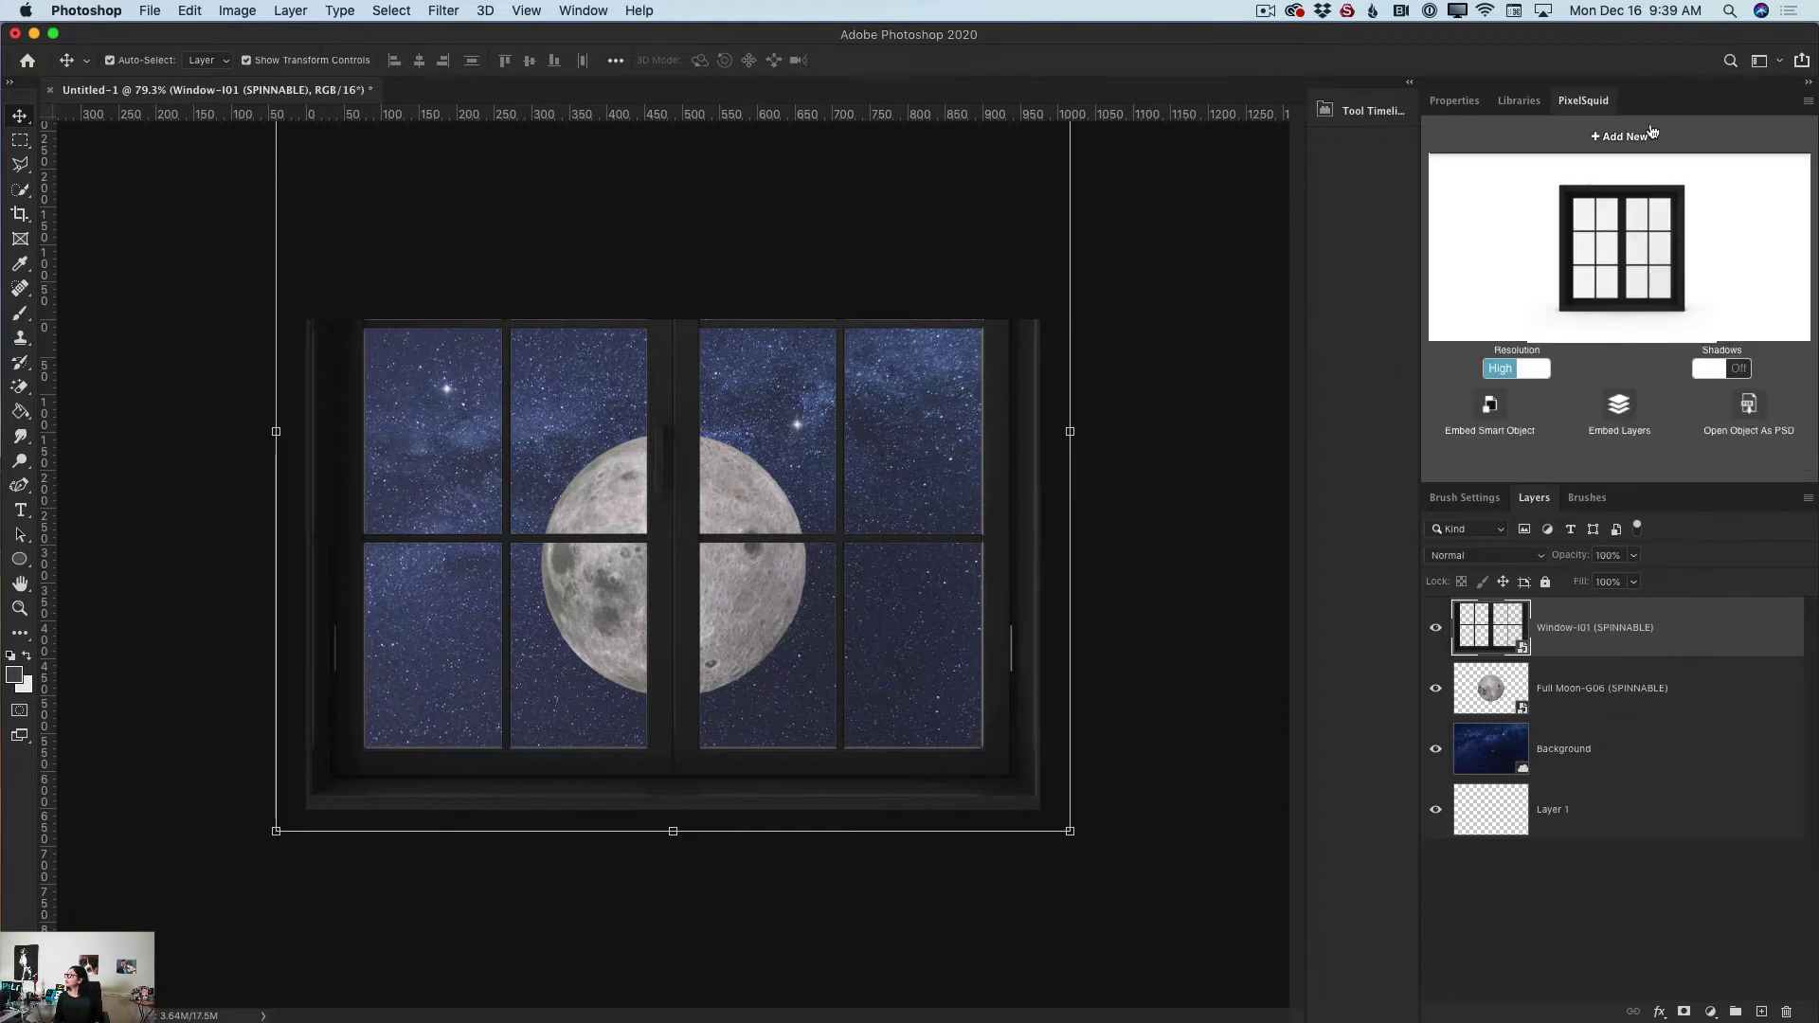
click(758, 486)
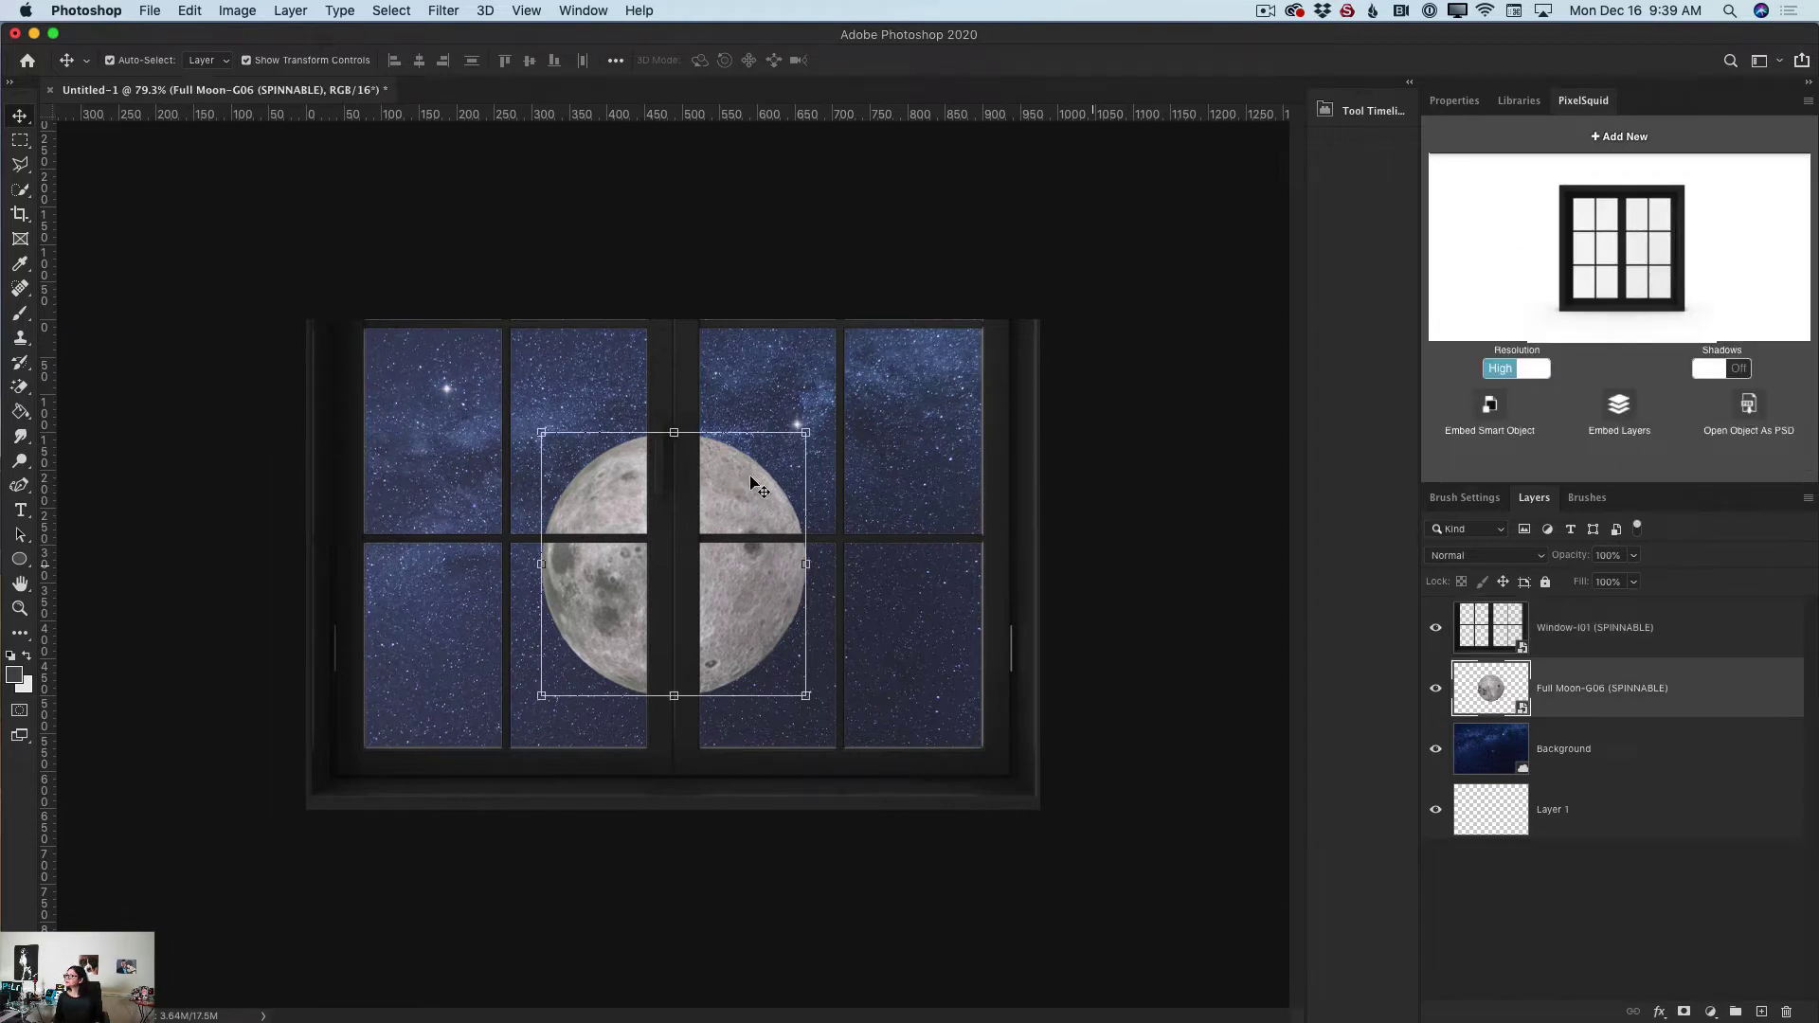
click(527, 426)
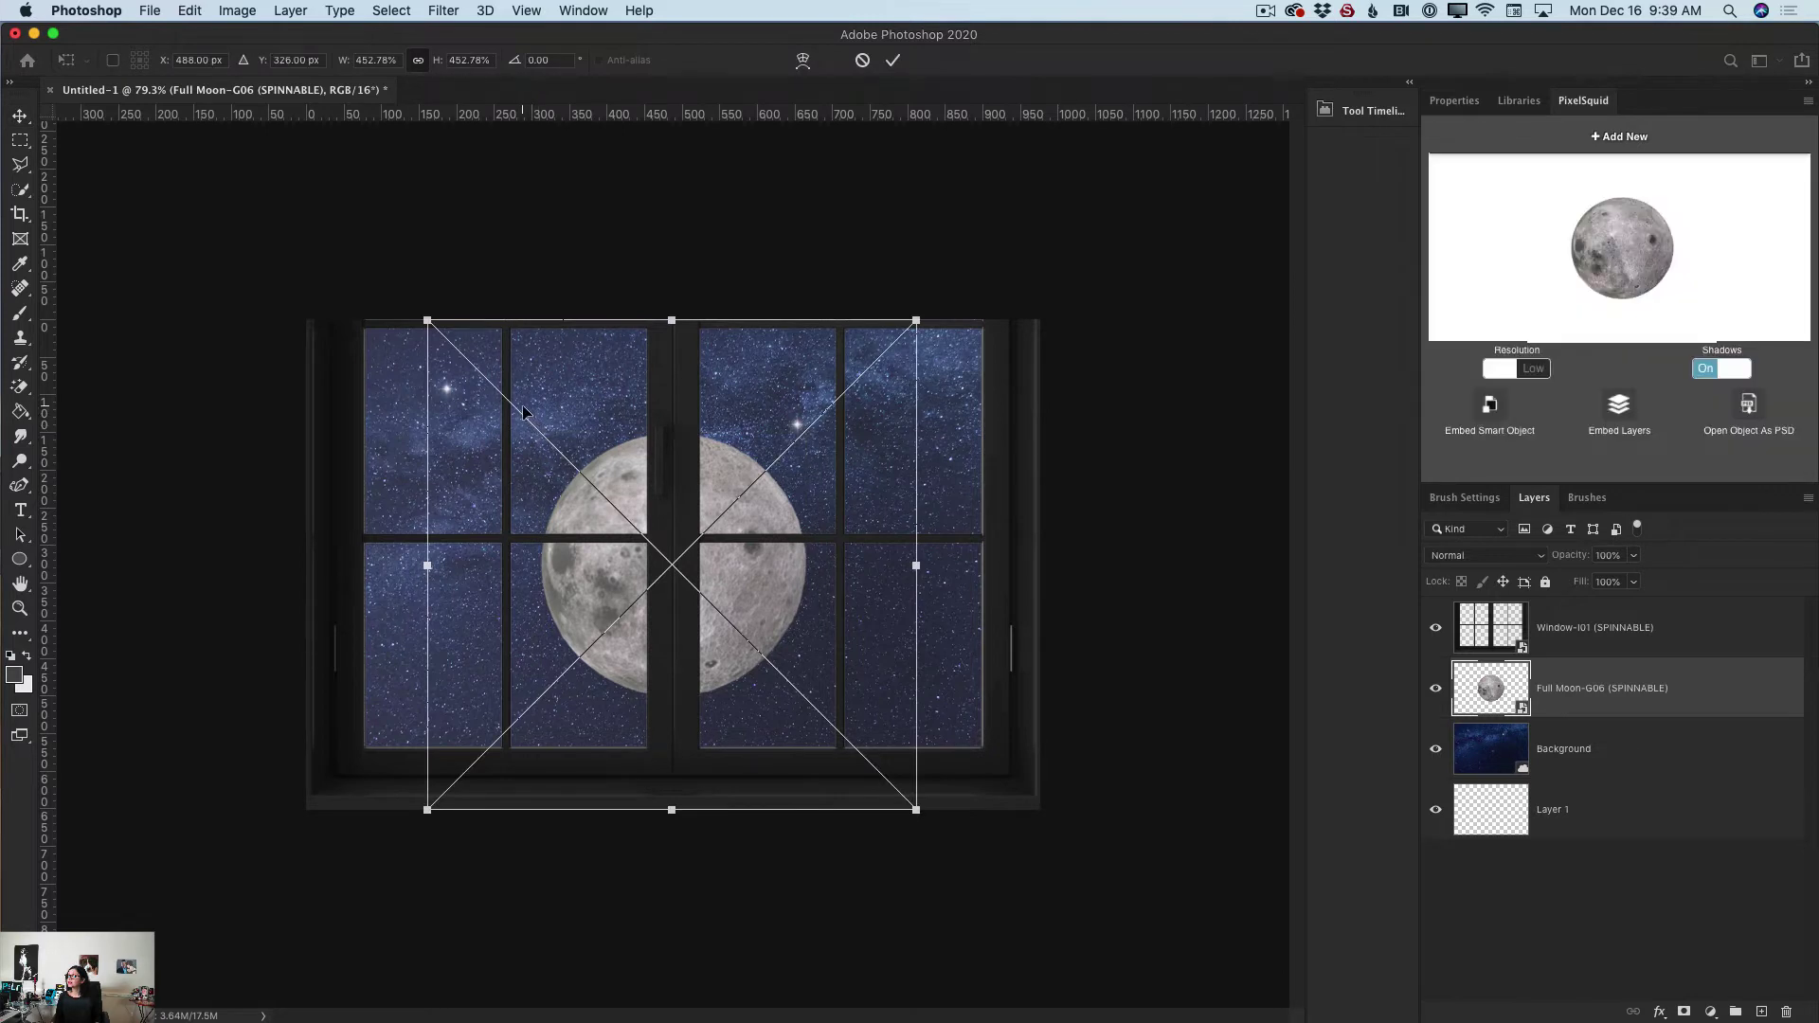
drag(621, 482, 488, 381)
drag(293, 708, 392, 611)
drag(569, 485, 549, 495)
click(893, 61)
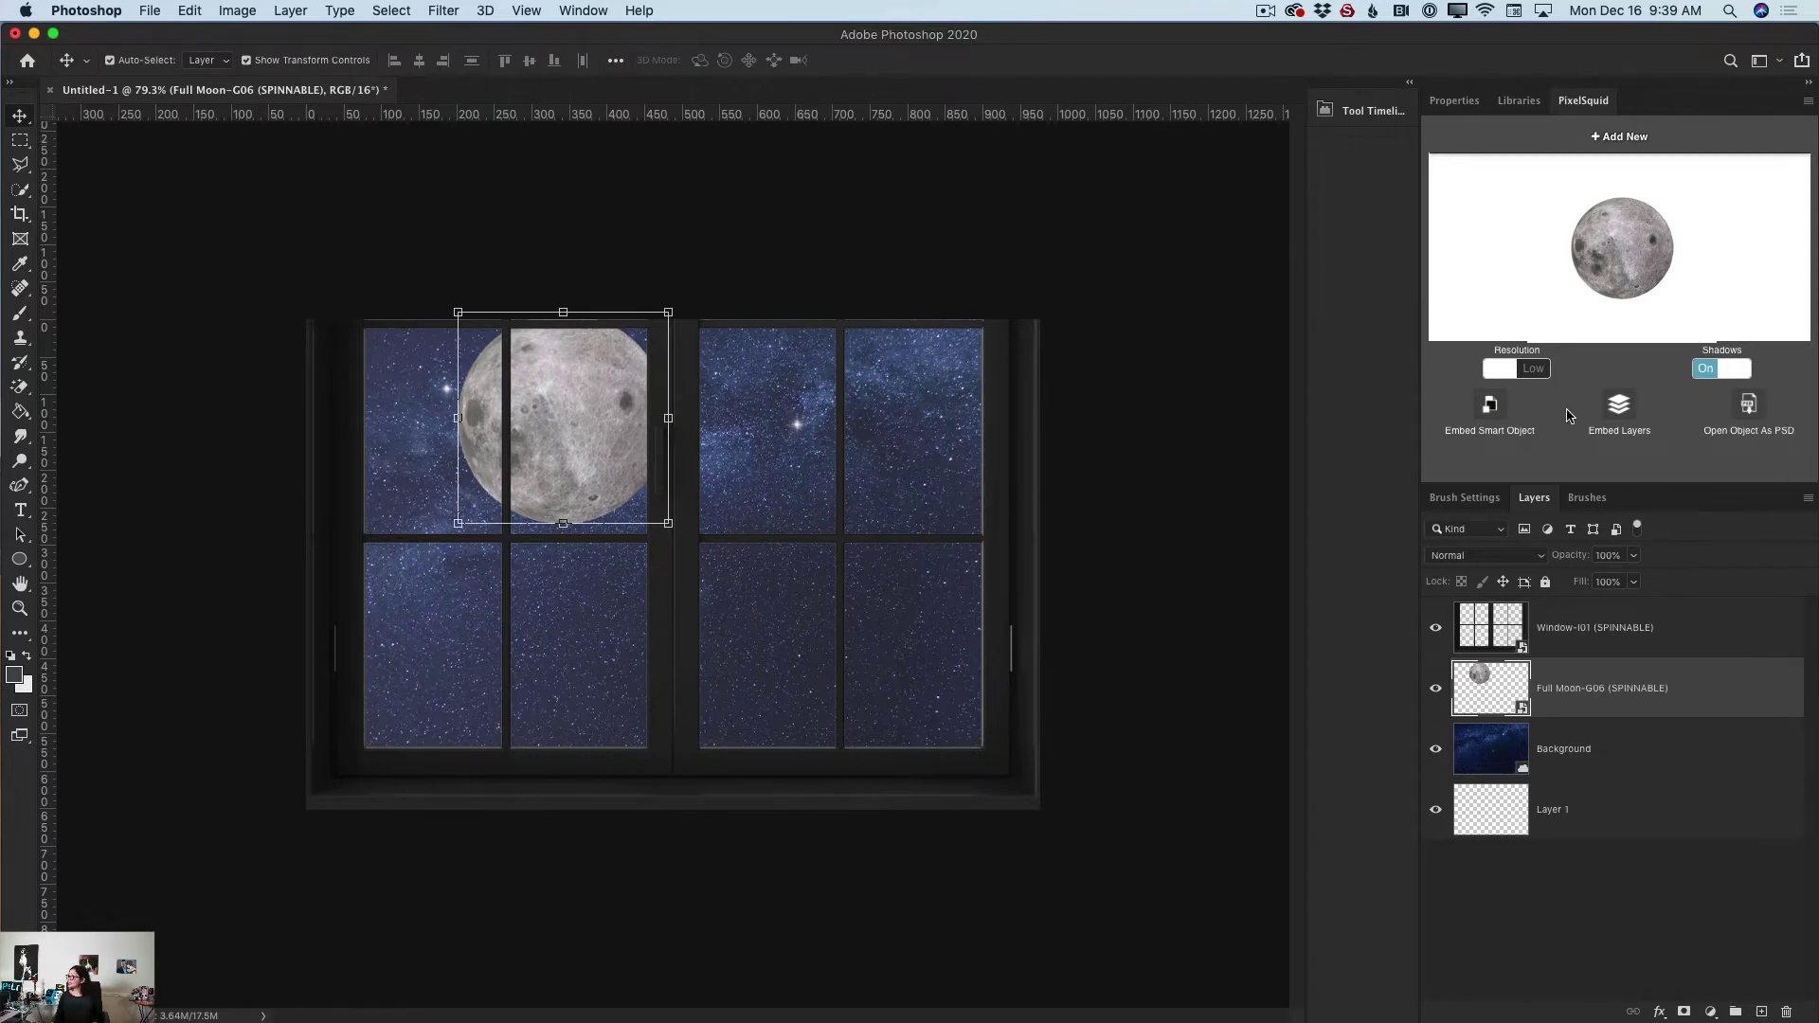
Step: Turn off the full moon's shadows and switch its resolution to High
click(1710, 372)
click(1539, 370)
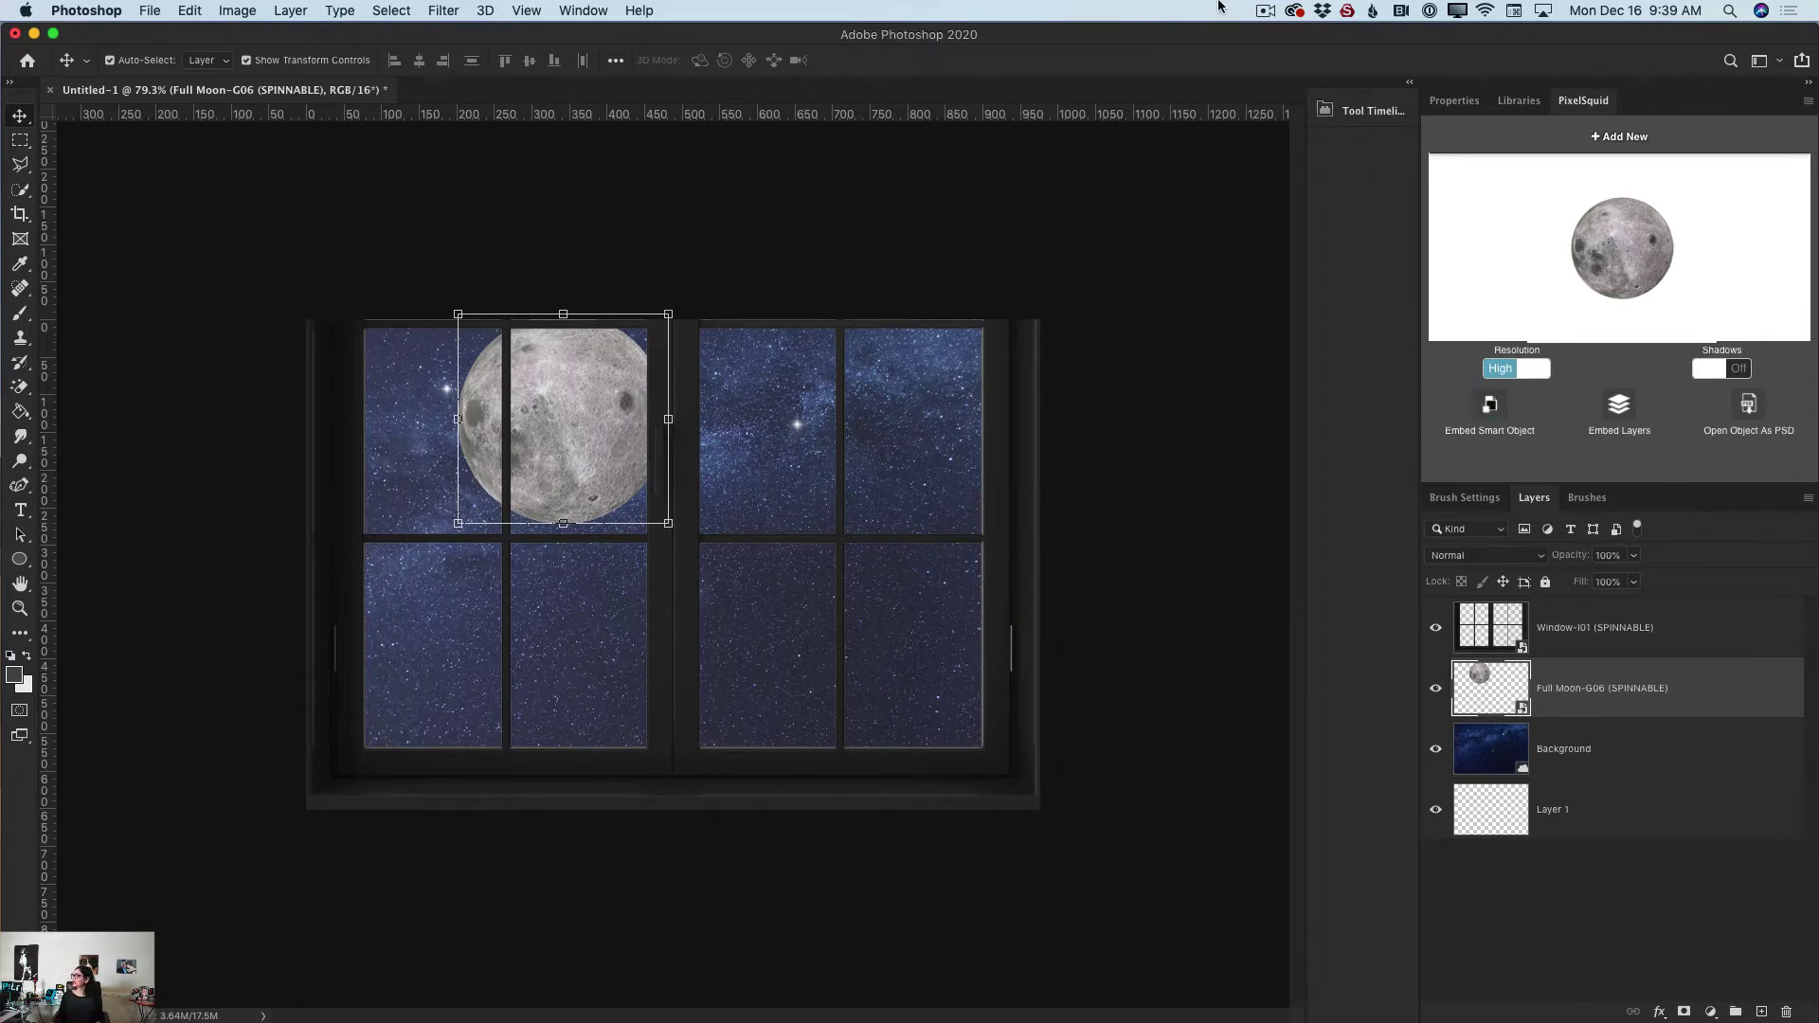
Step: Add the Sleigh with Reindeer object above the moon layer and rotate it so Santa's sleigh flies up and away to the left
click(1612, 139)
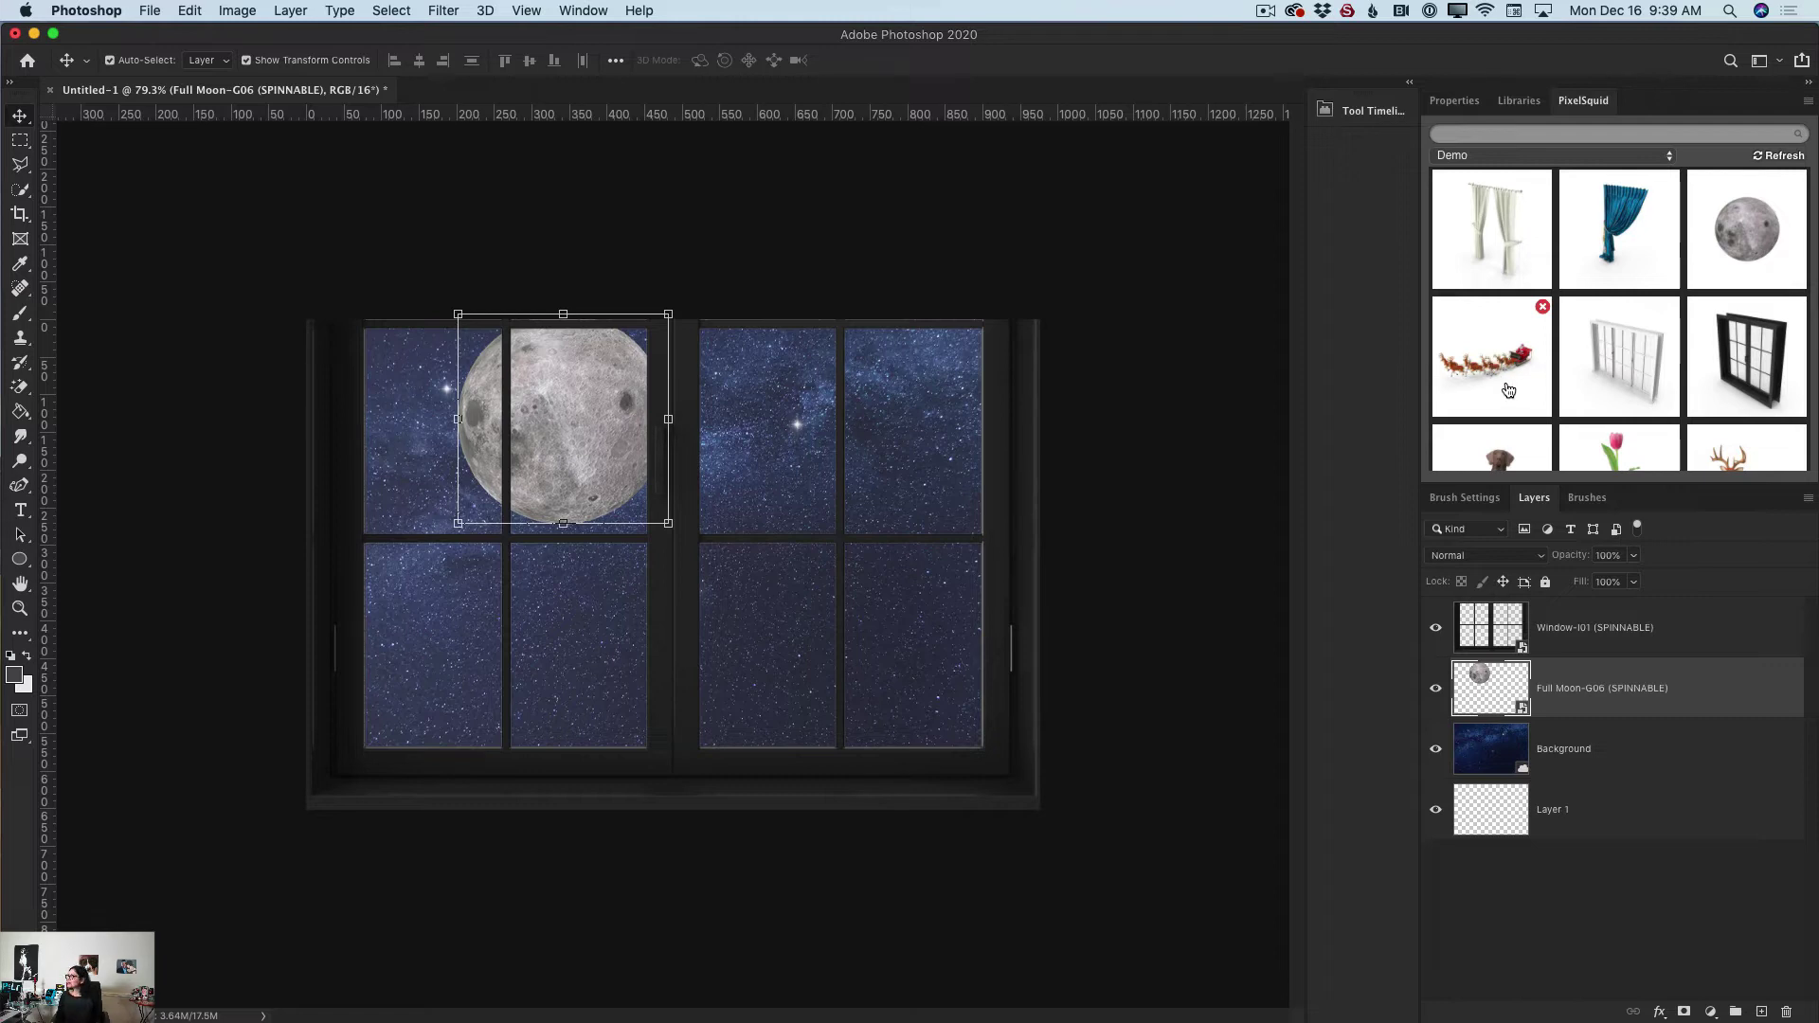
click(1495, 376)
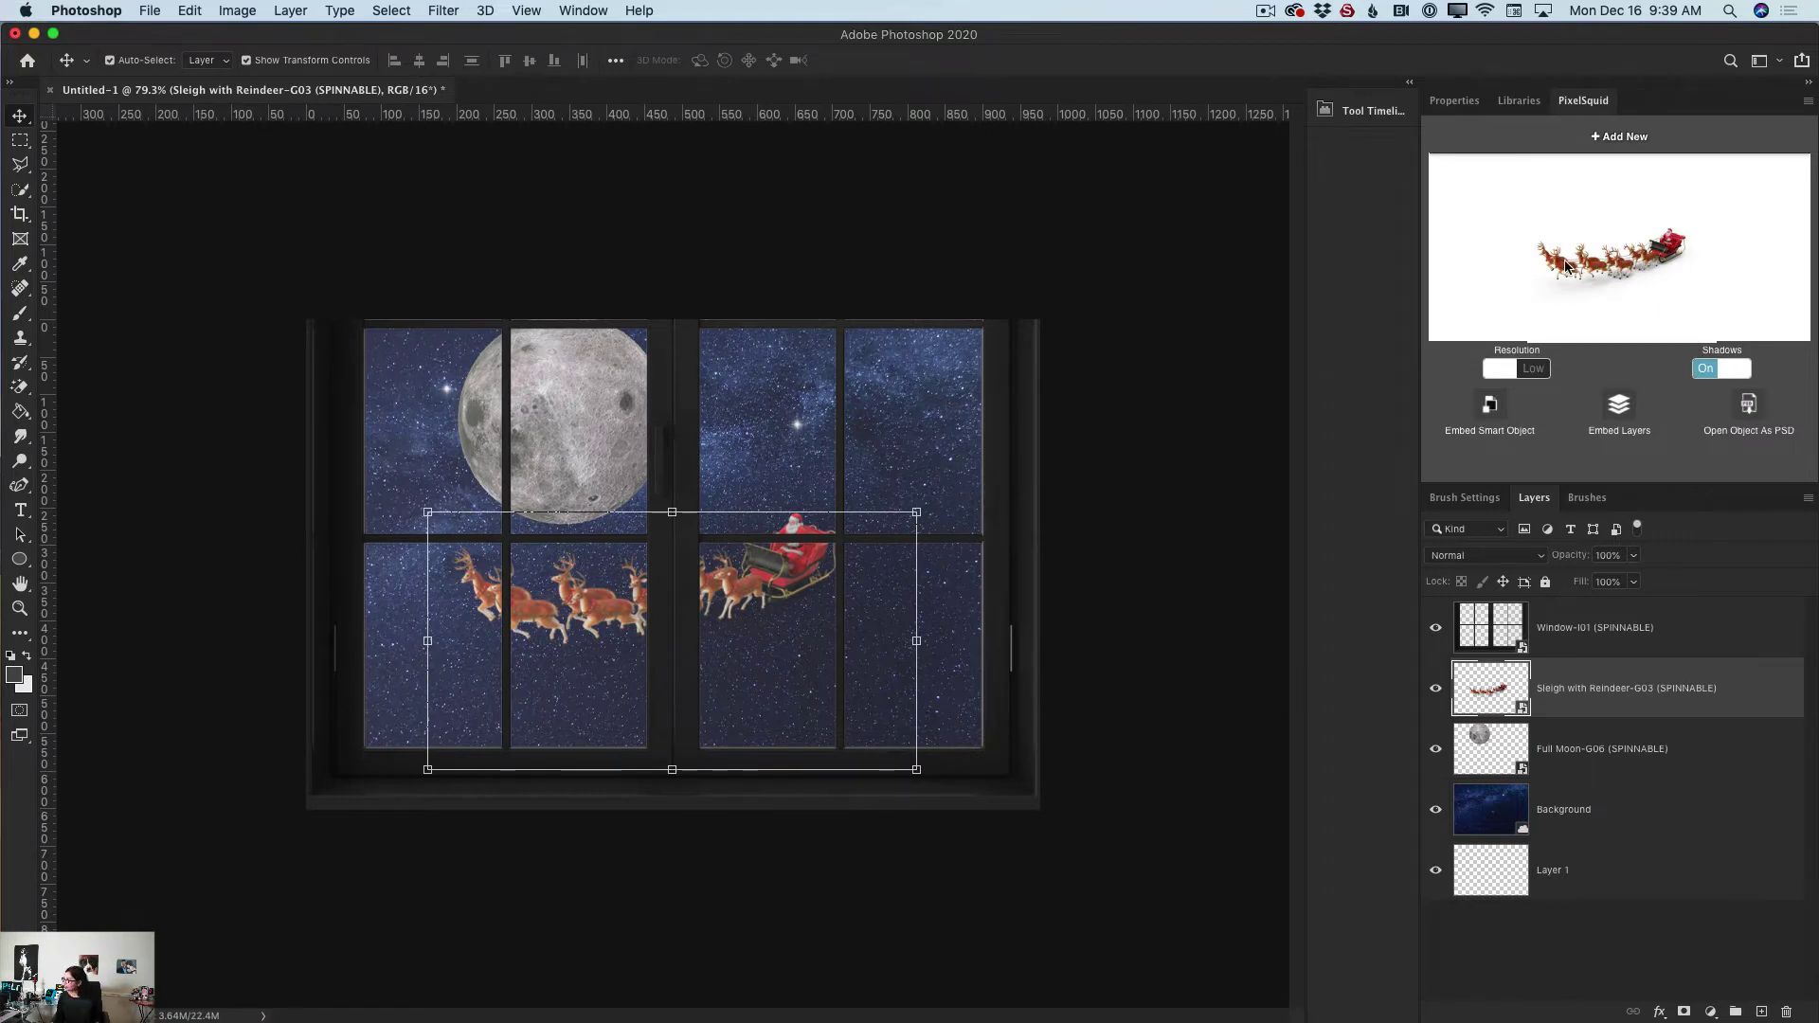
drag(1565, 269, 1660, 300)
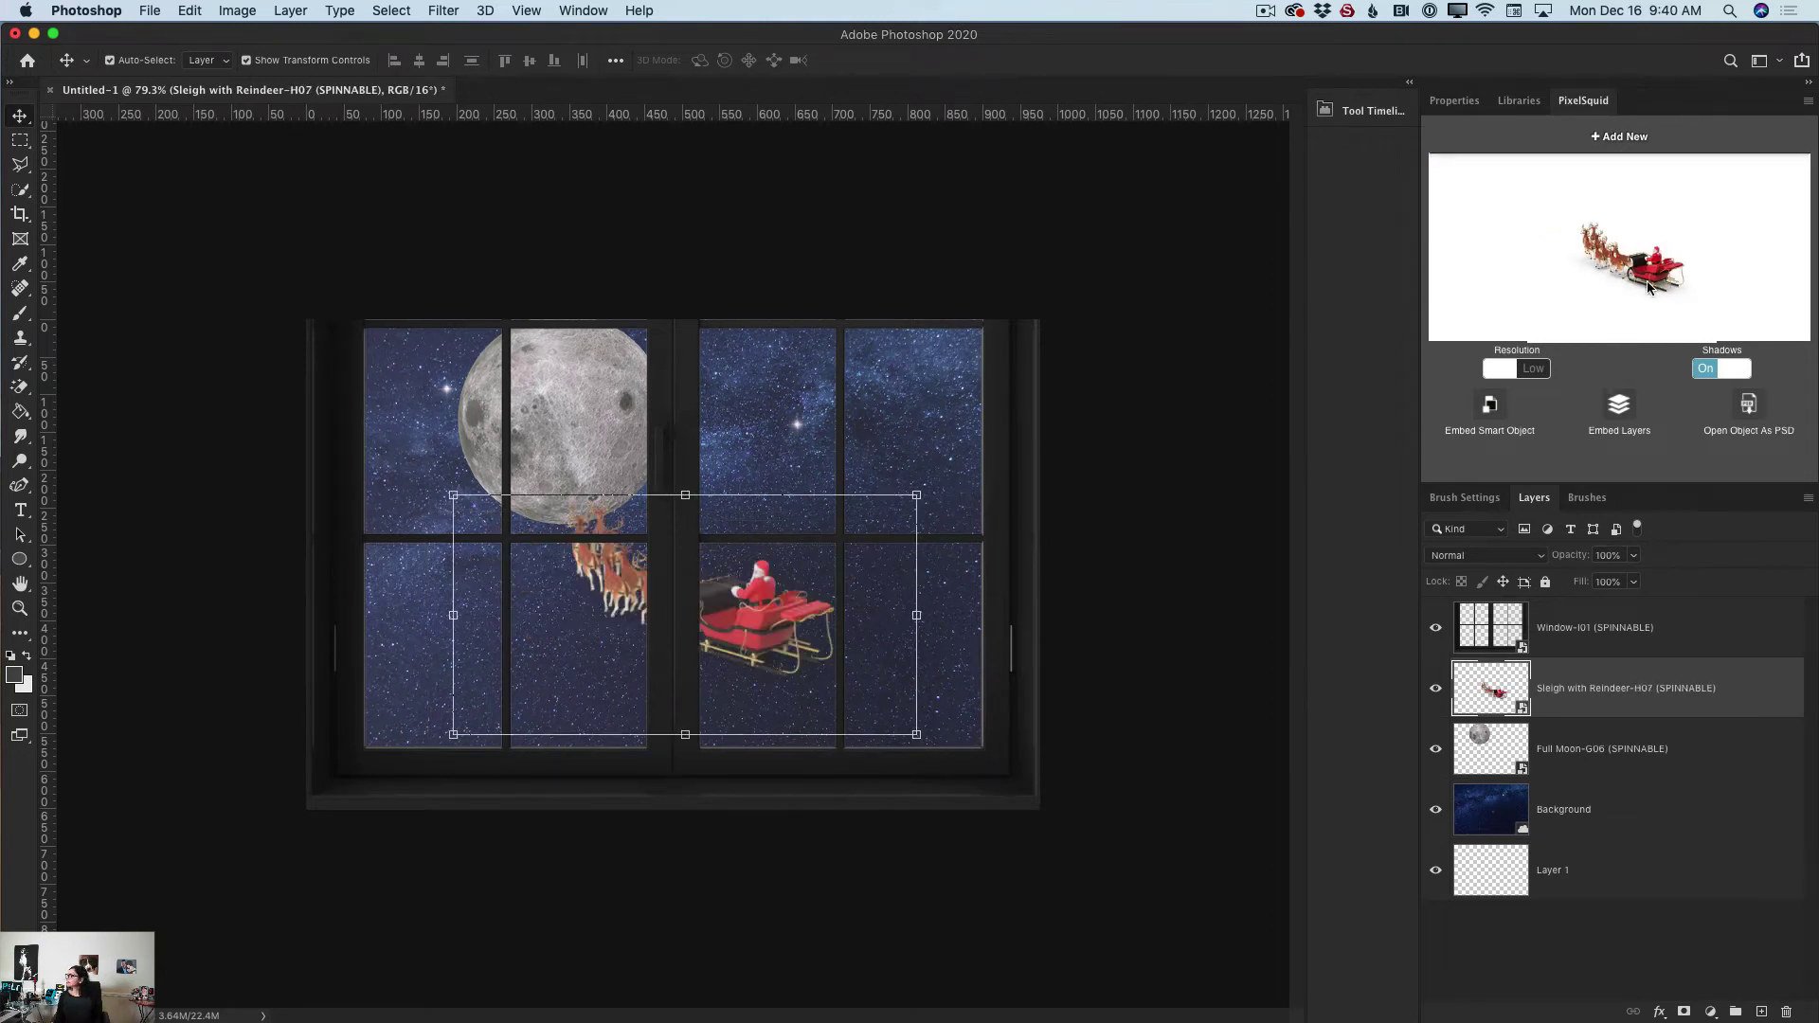
drag(1653, 286, 1665, 280)
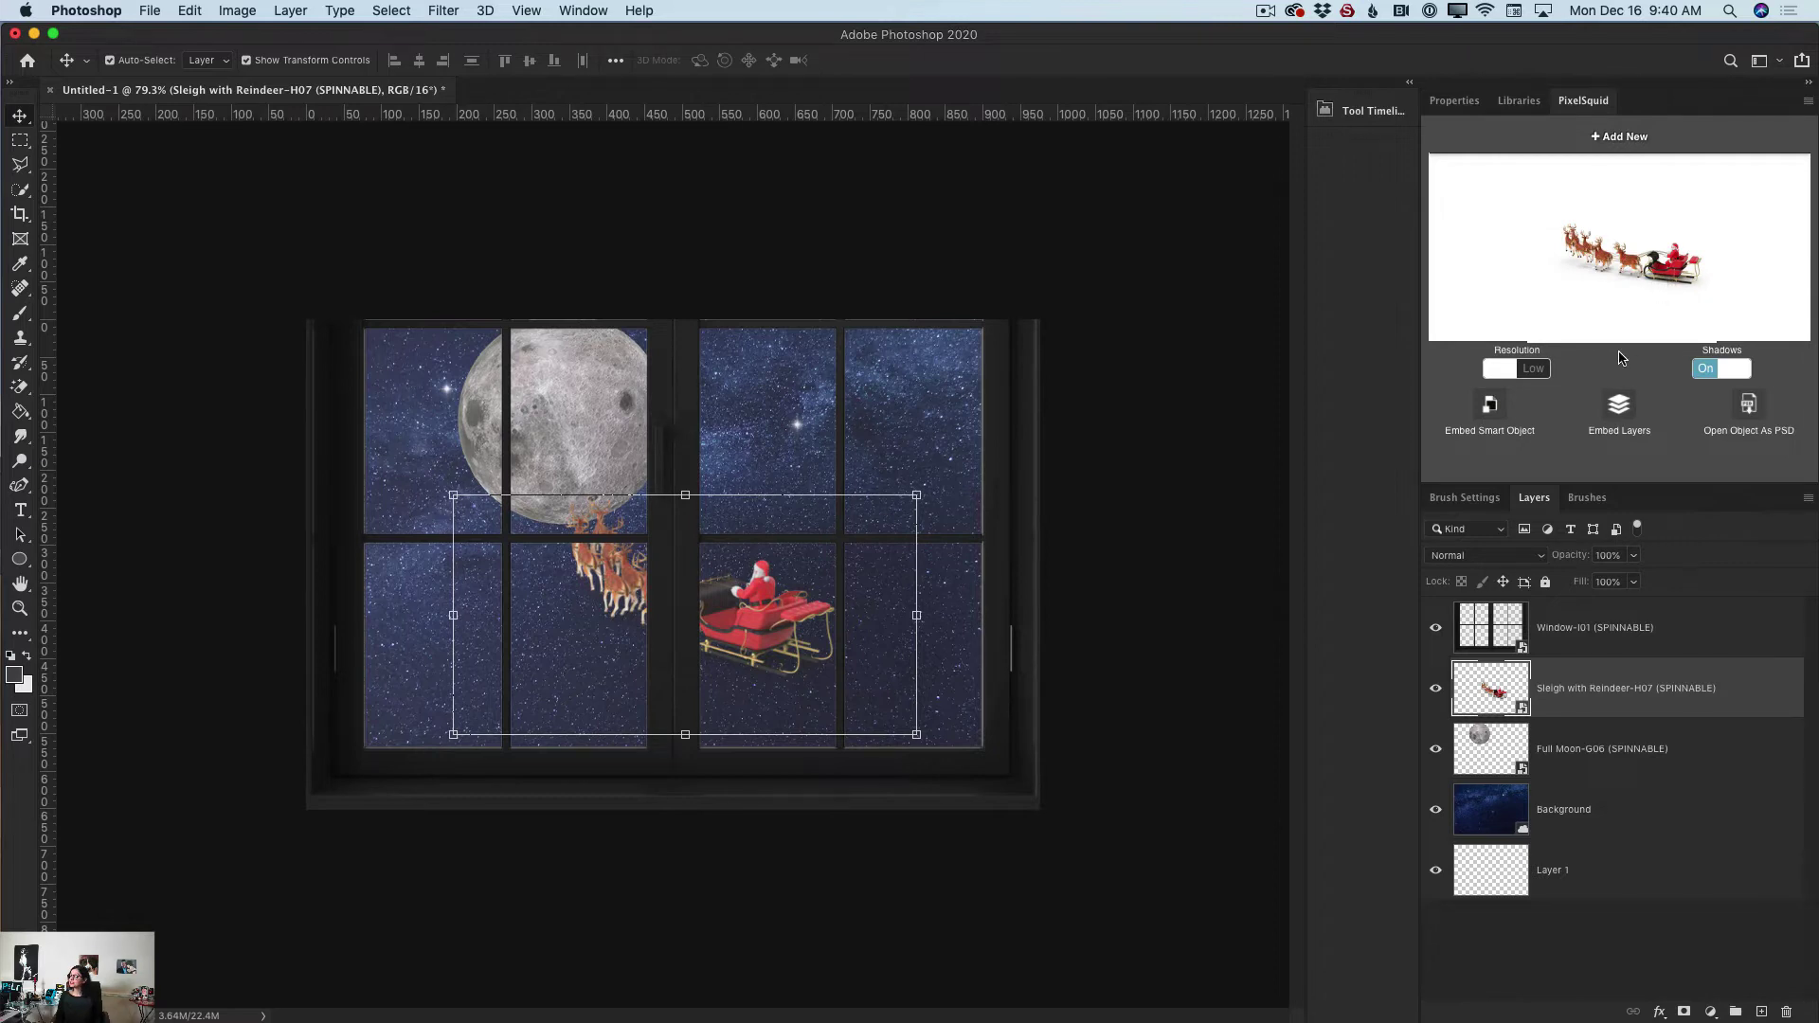
Step: Turn off shadows for the sleigh with reindeer and switch its resolution to High
click(1705, 372)
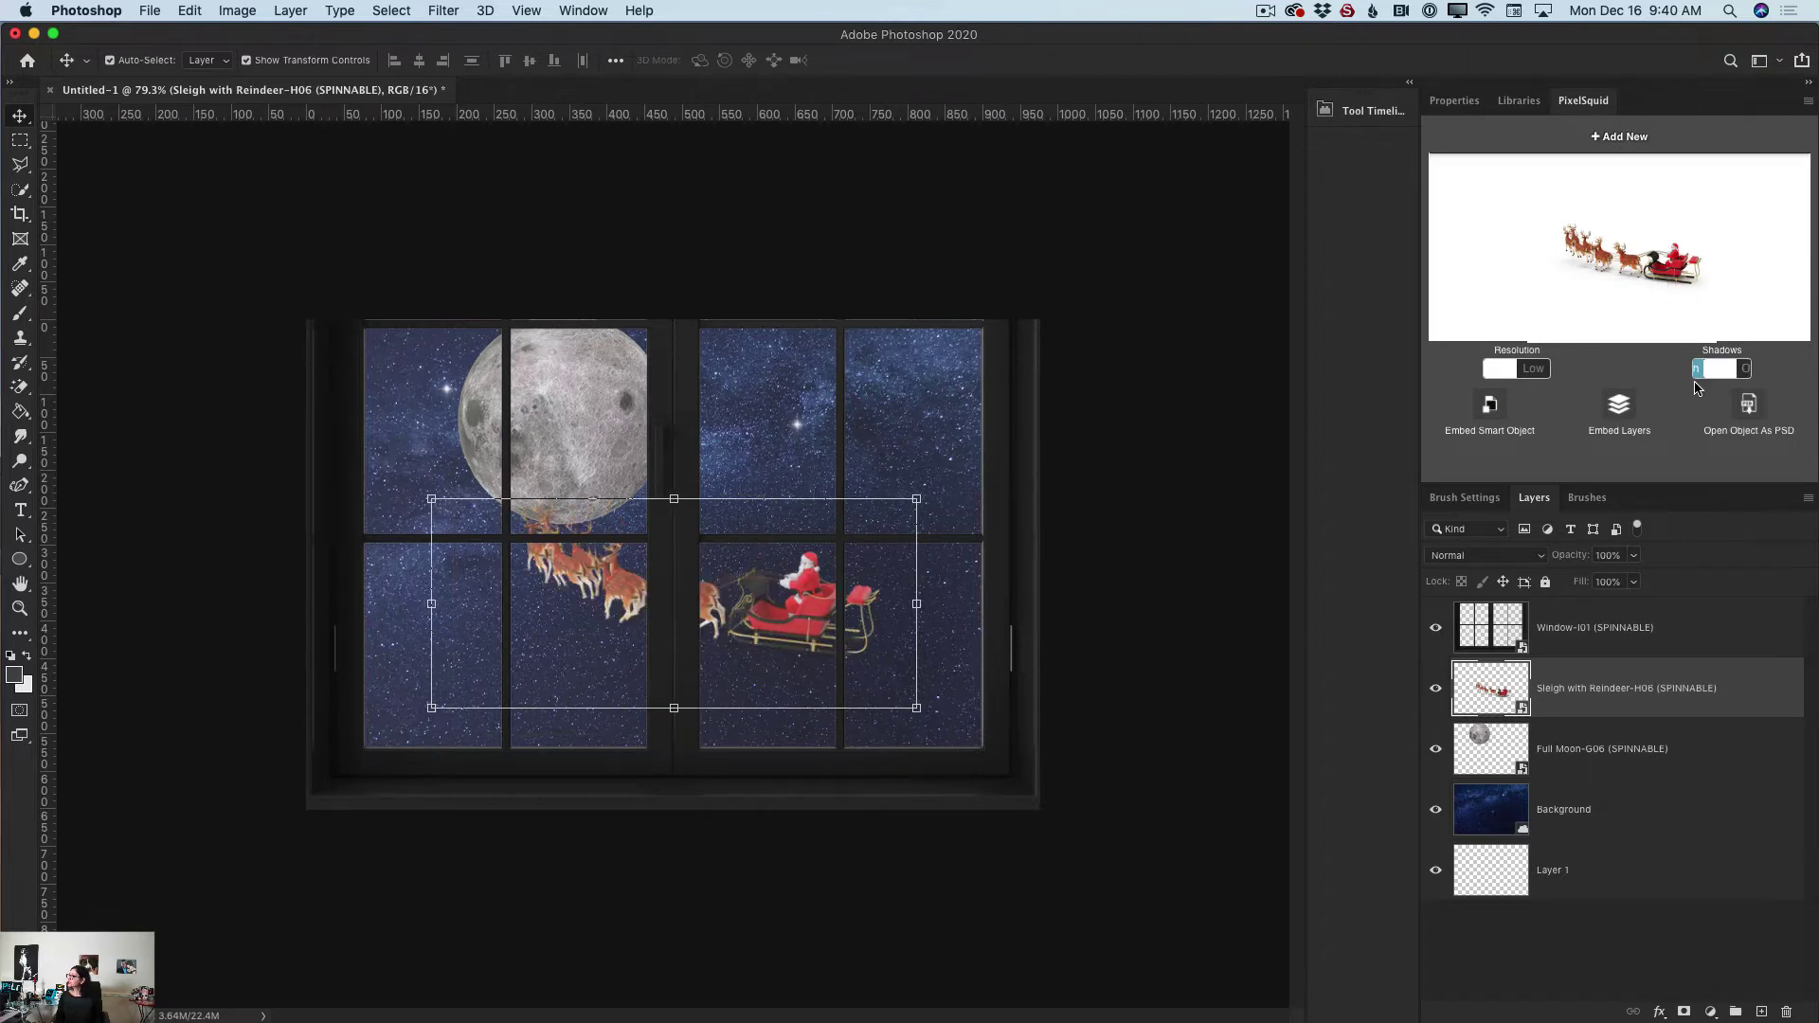
click(1542, 372)
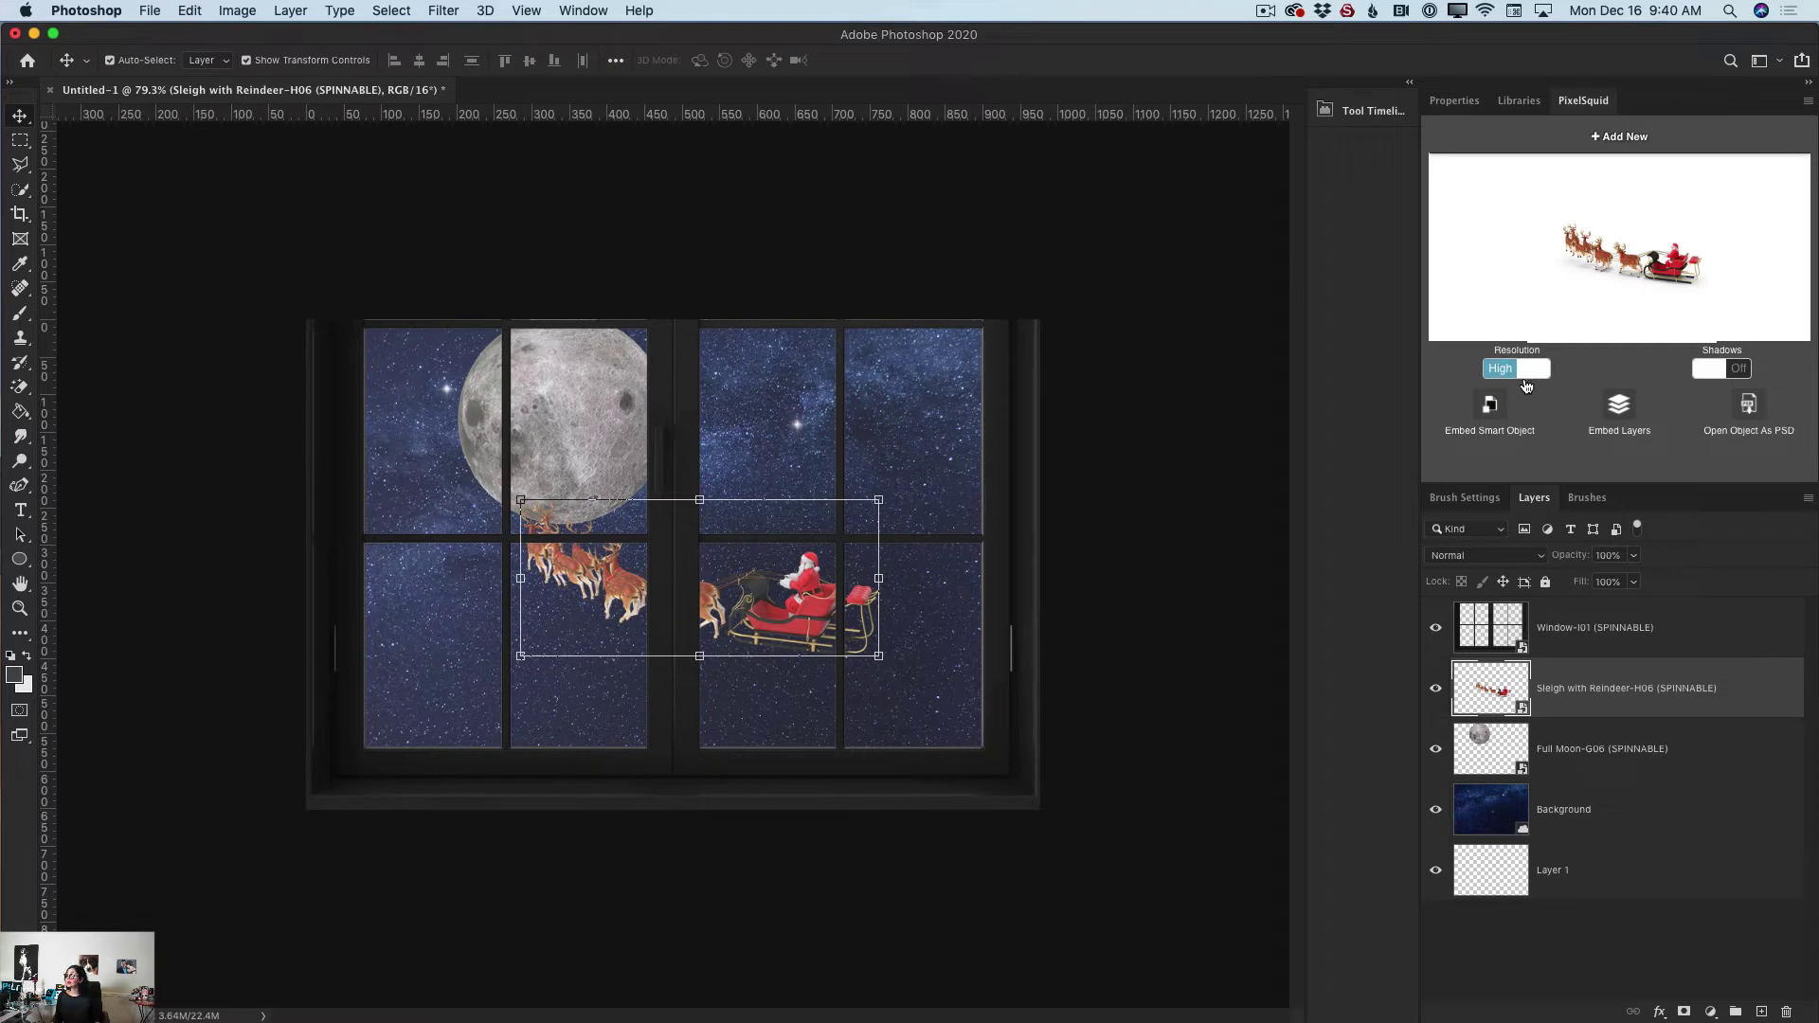
Step: Scale the sleigh with reindeer to about 92% and position it across the front of the moon
click(519, 656)
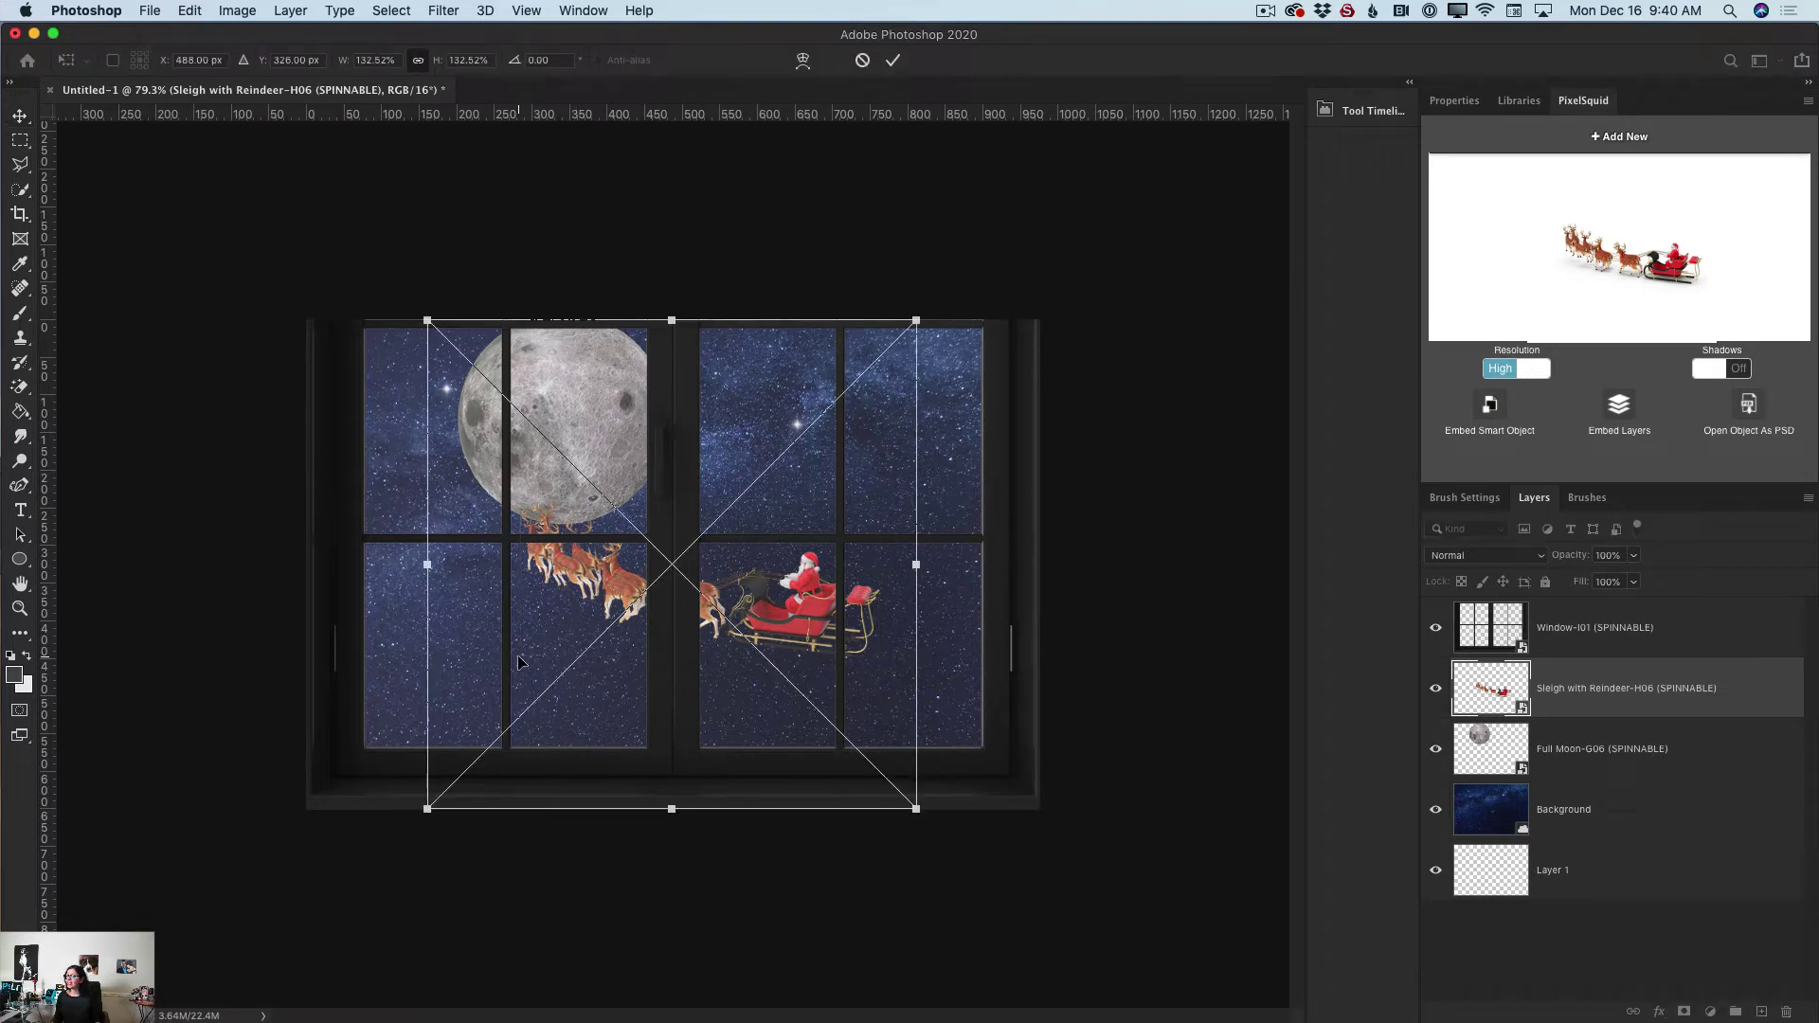
drag(425, 811, 544, 628)
drag(749, 509, 514, 450)
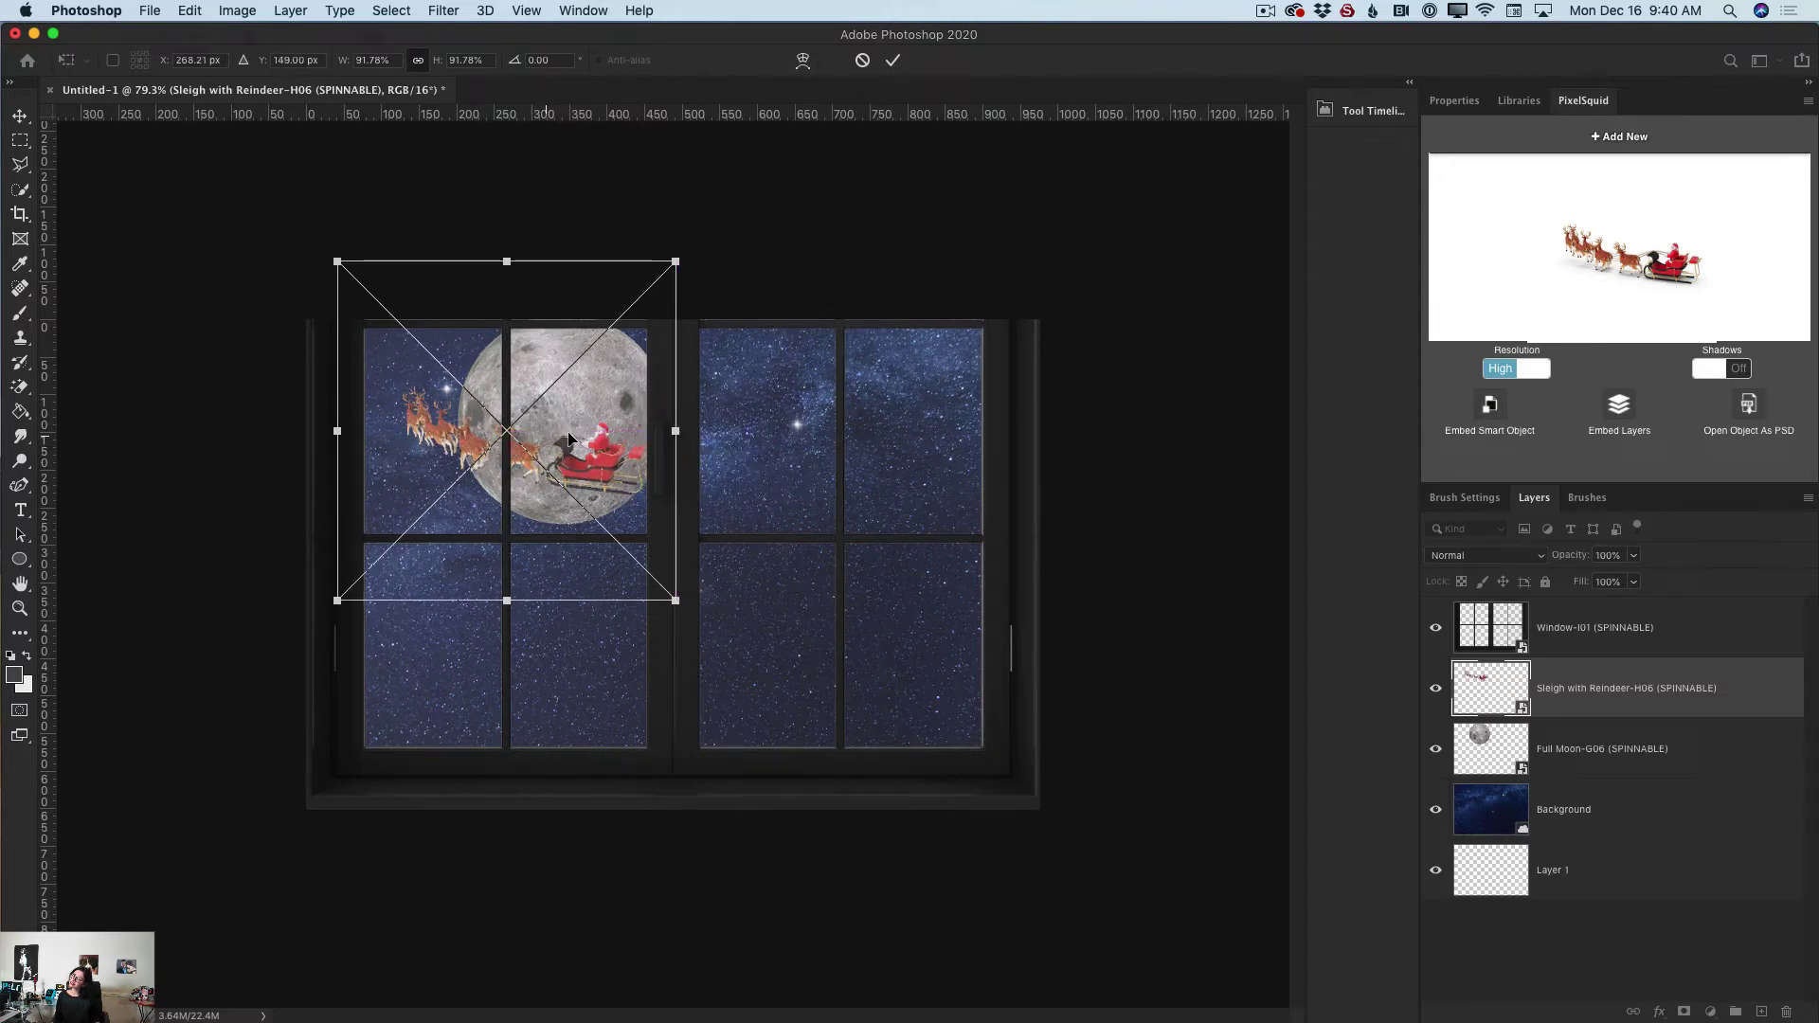
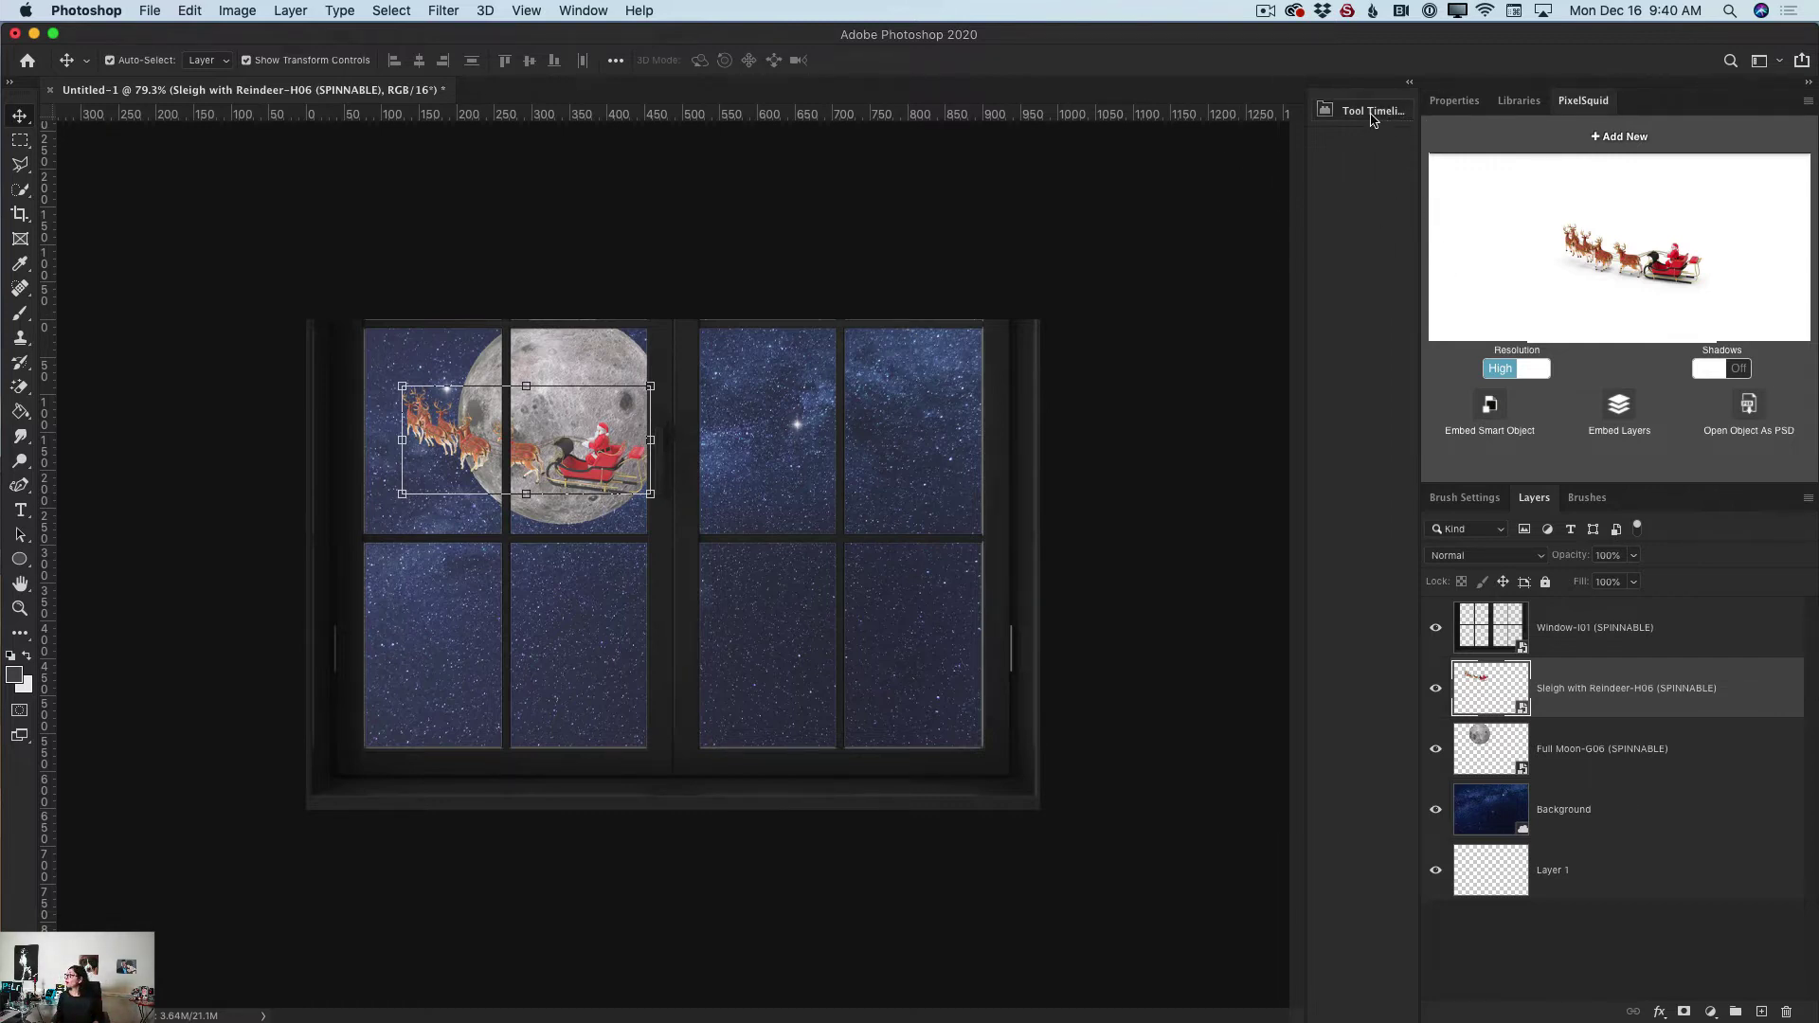
Step: Add an Exposure adjustment layer above the sleigh with reindeer and clip it to that layer
click(581, 11)
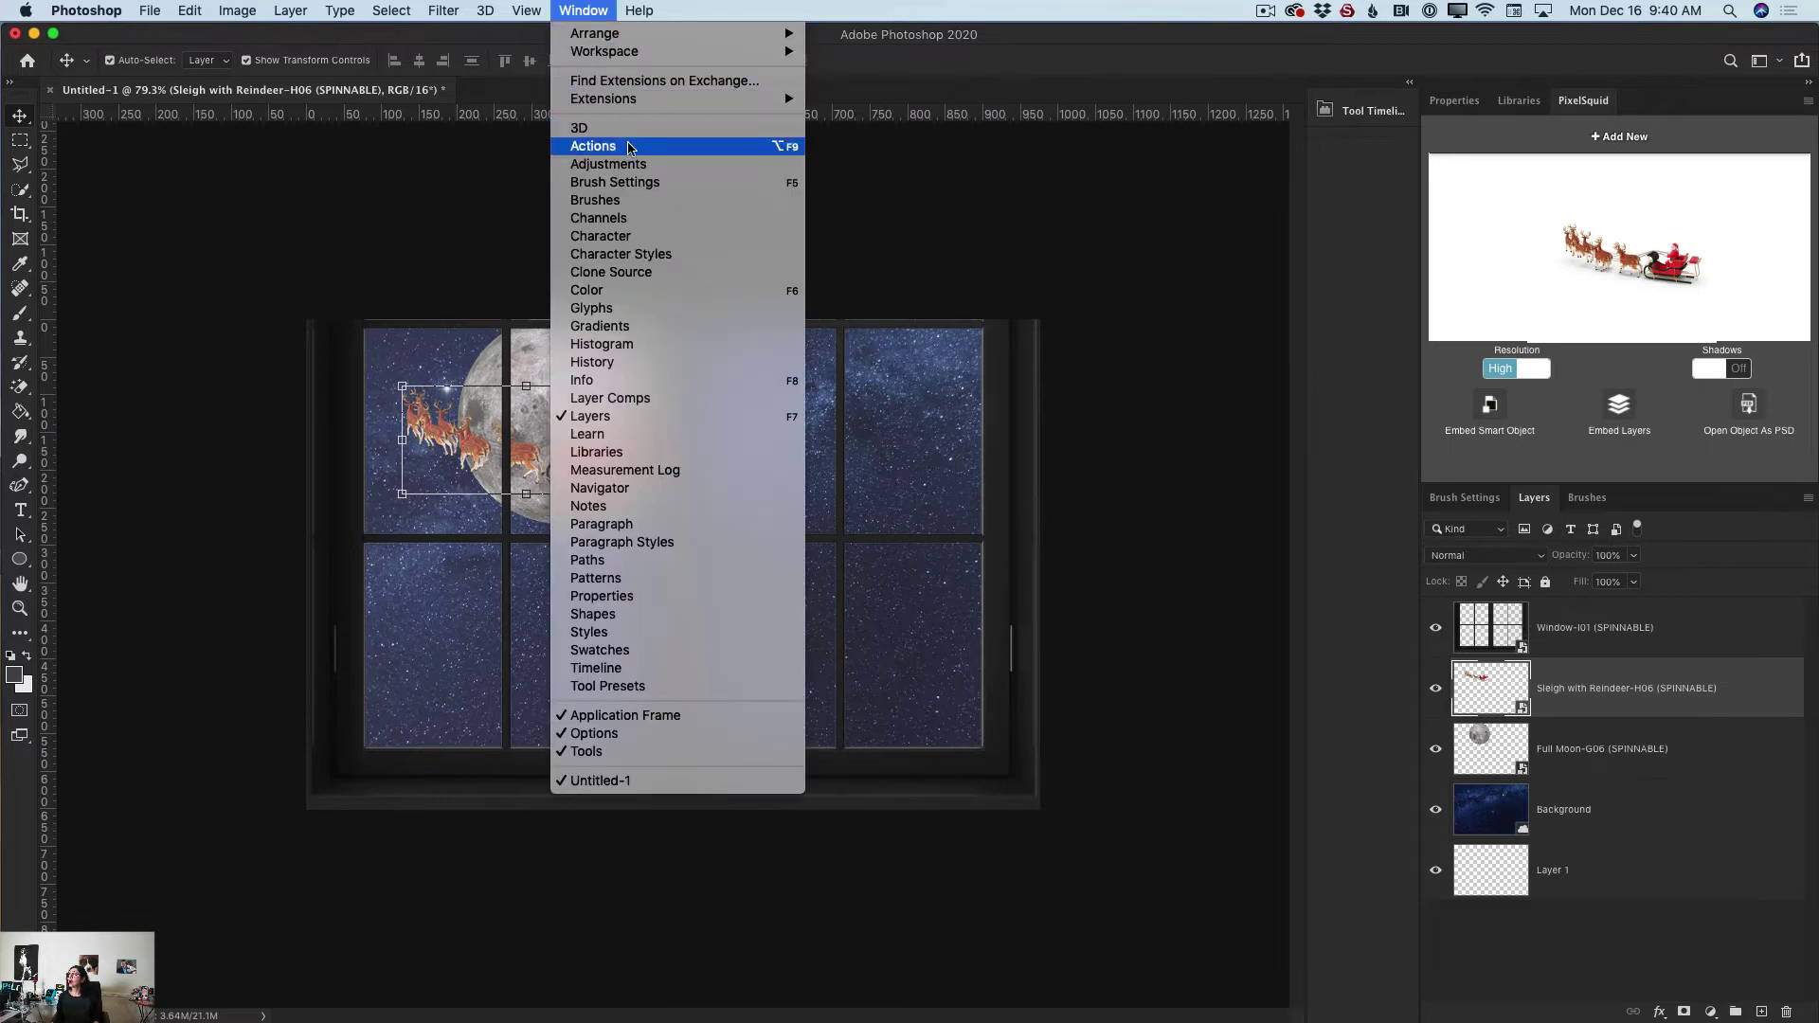
click(654, 167)
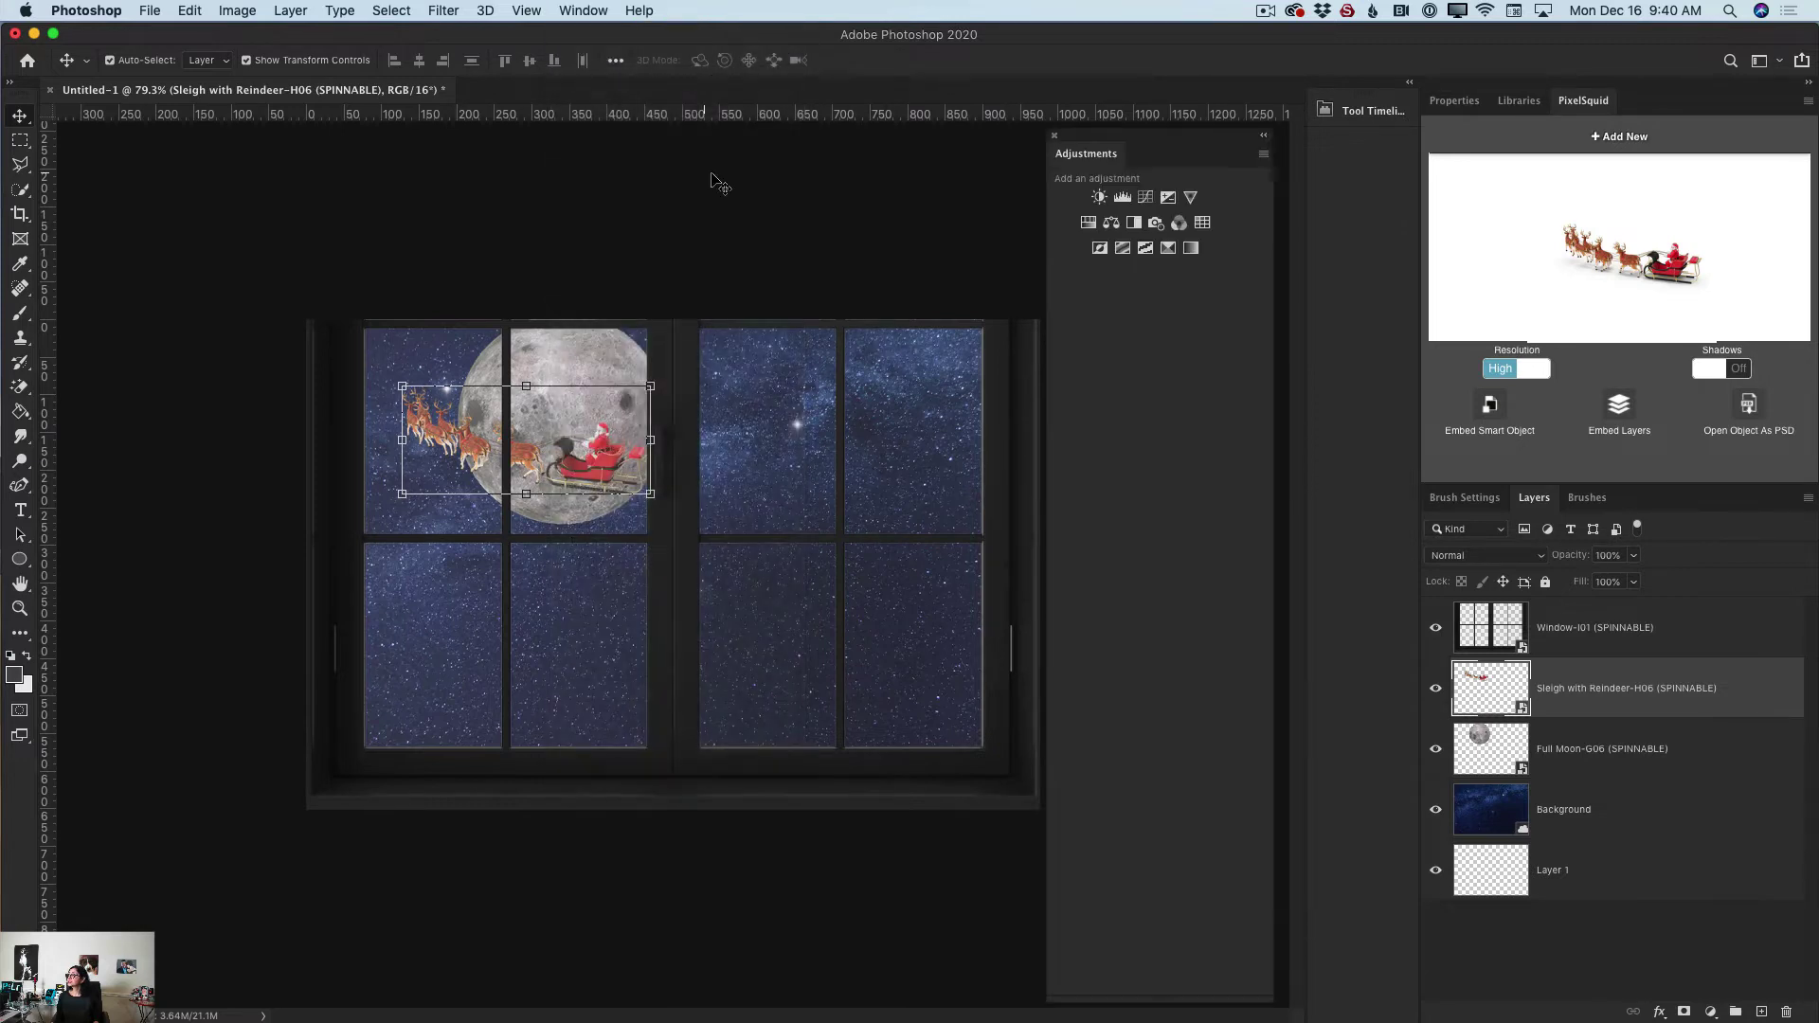
click(1167, 199)
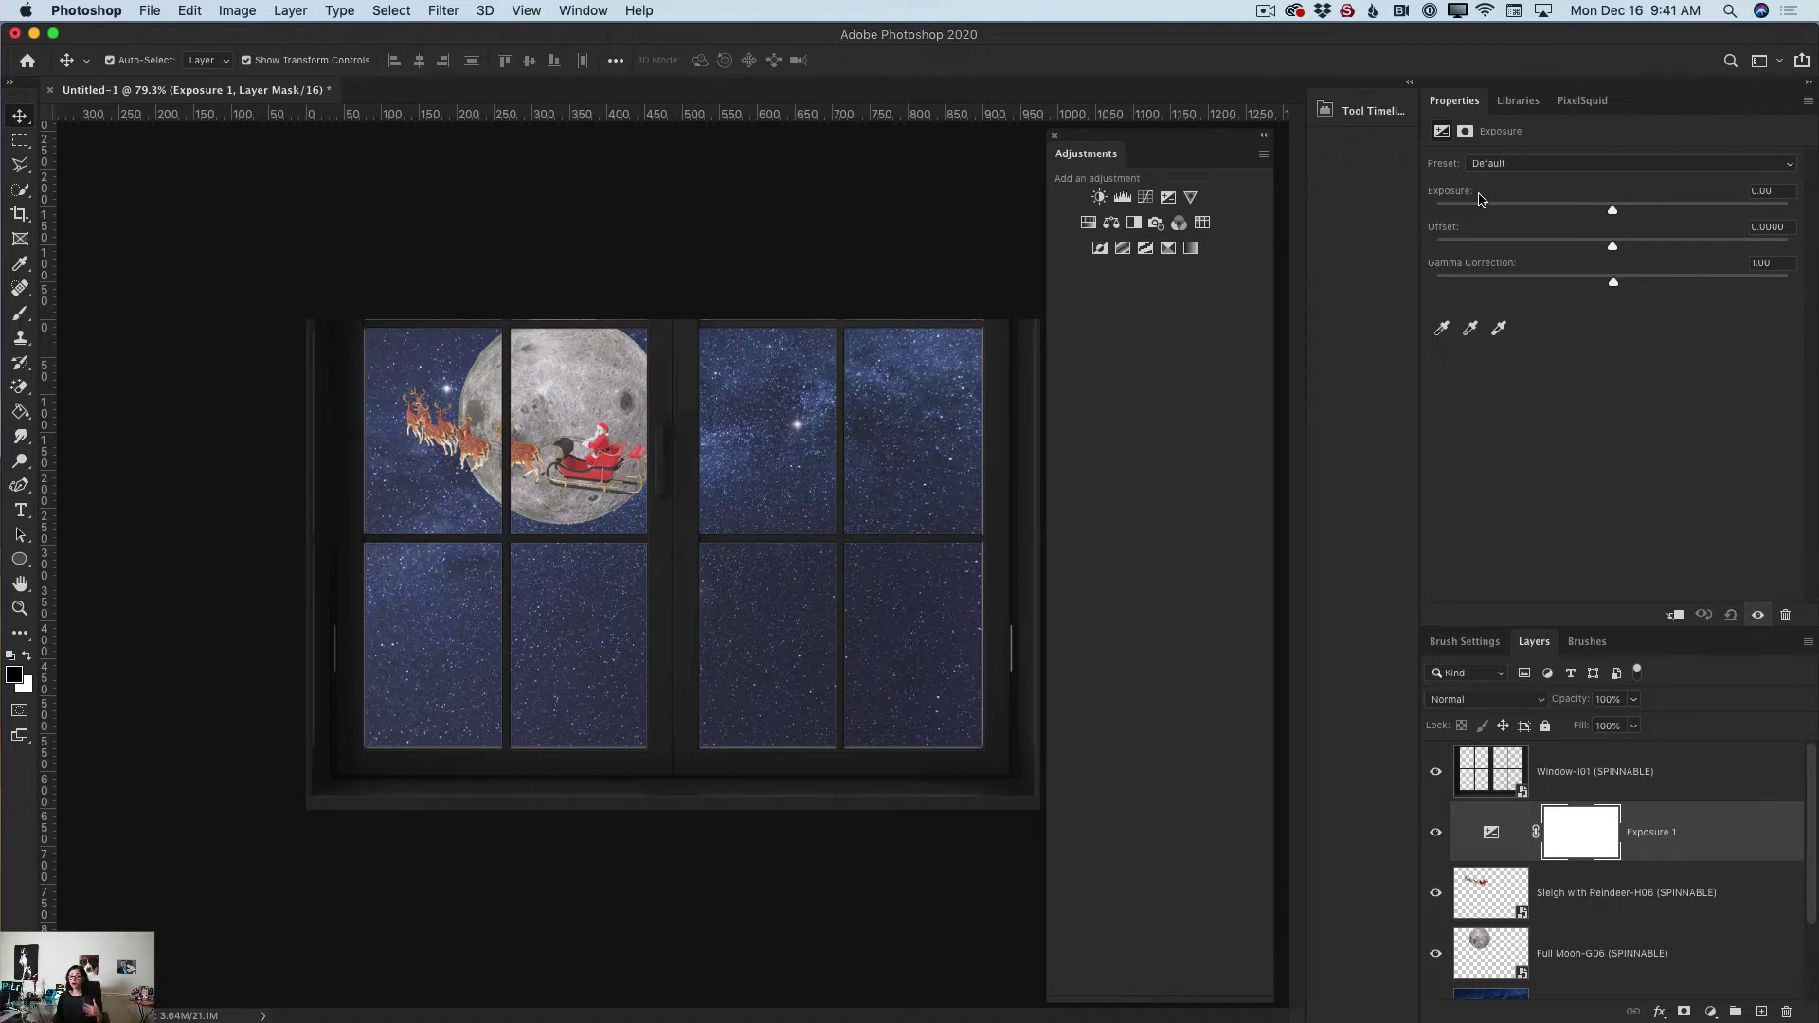
click(1675, 616)
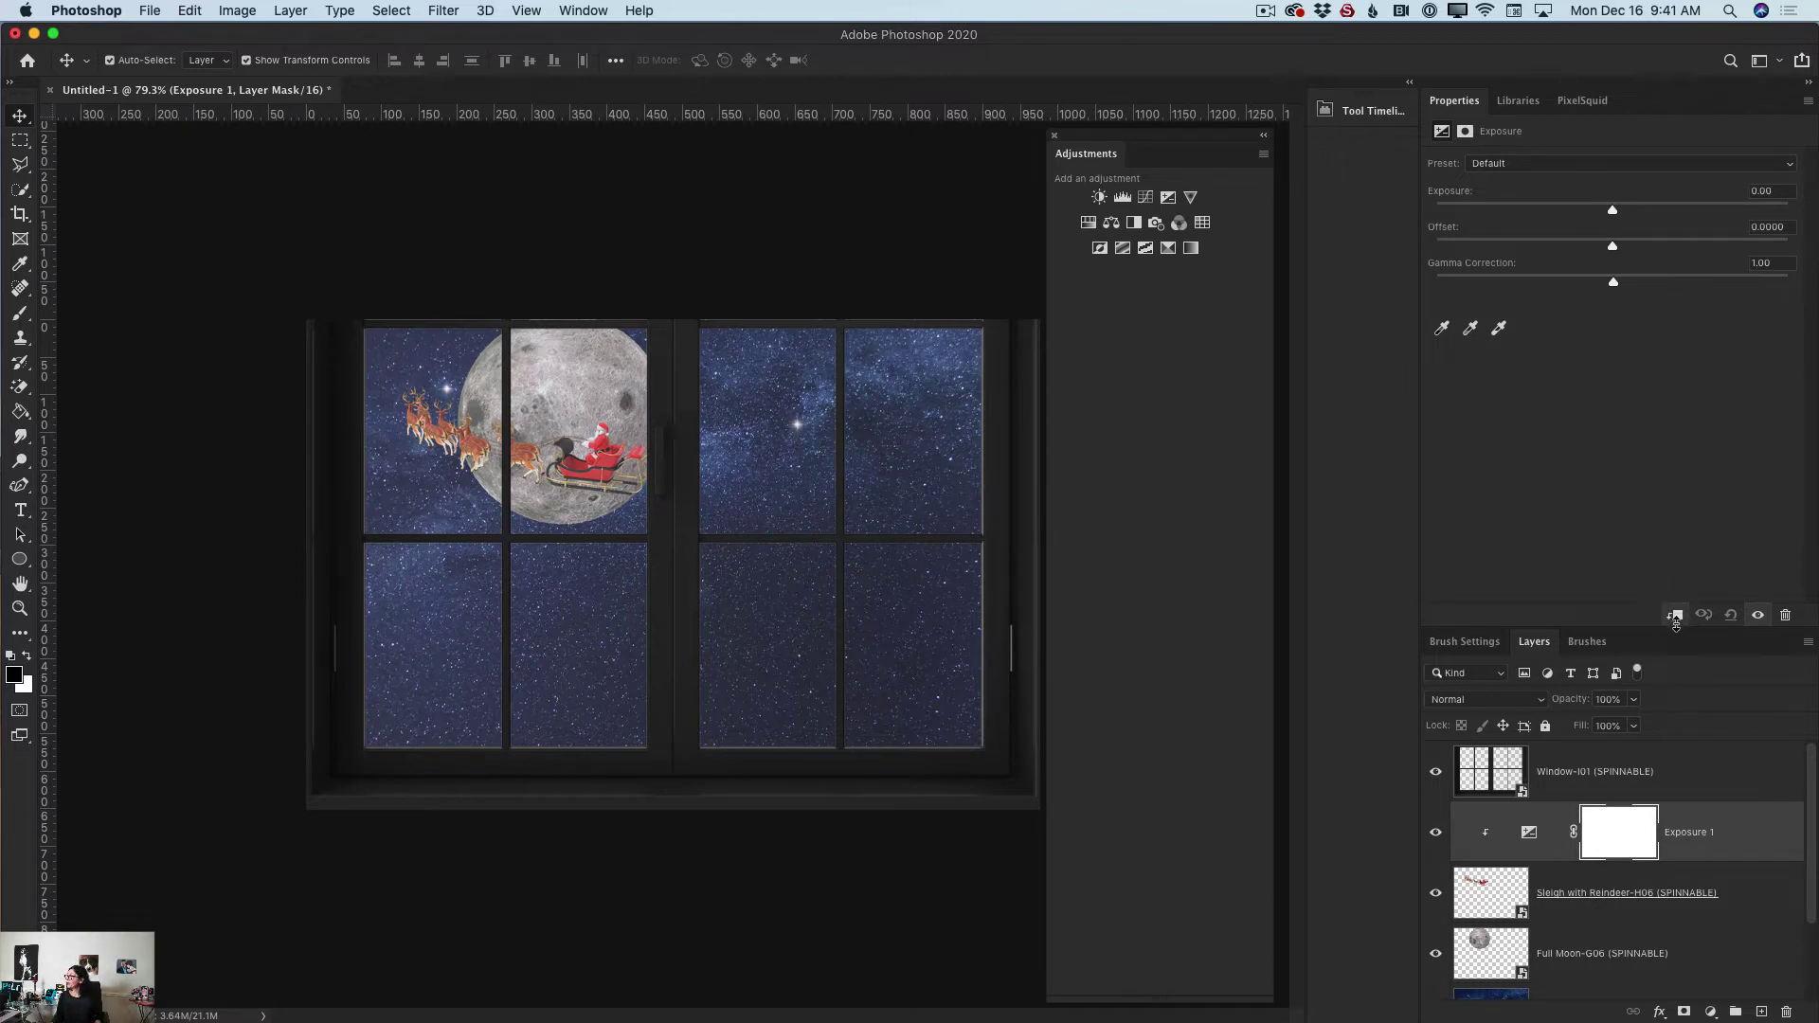
Step: Darken the sleigh with Exposure -3.74 and Gamma Correction 0.71, and lower the adjustment layer's opacity to 89%
drag(1616, 213, 1522, 209)
drag(1616, 283, 1653, 282)
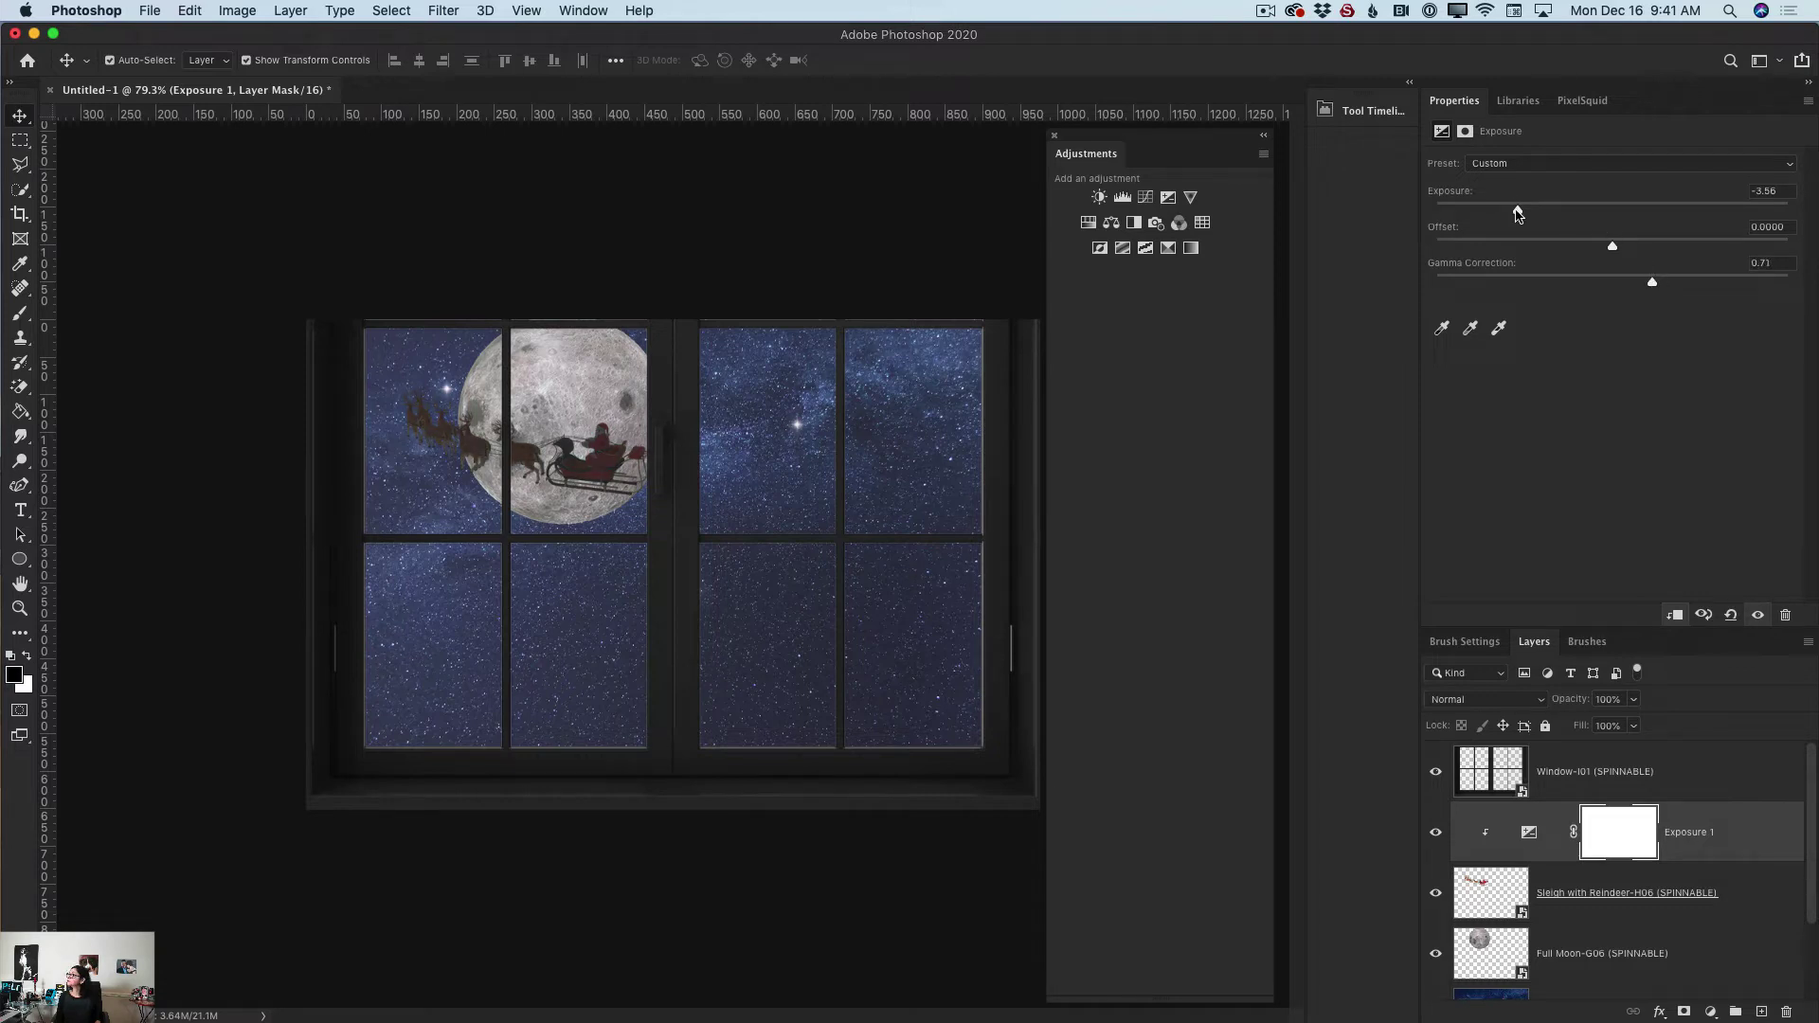
mouse_move(1517, 211)
mouse_down()
mouse_move(1486, 210)
mouse_move(1511, 213)
mouse_up()
mouse_move(1519, 212)
mouse_down()
mouse_move(1493, 213)
mouse_move(1513, 214)
mouse_up()
click(1633, 699)
drag(1635, 724, 1620, 725)
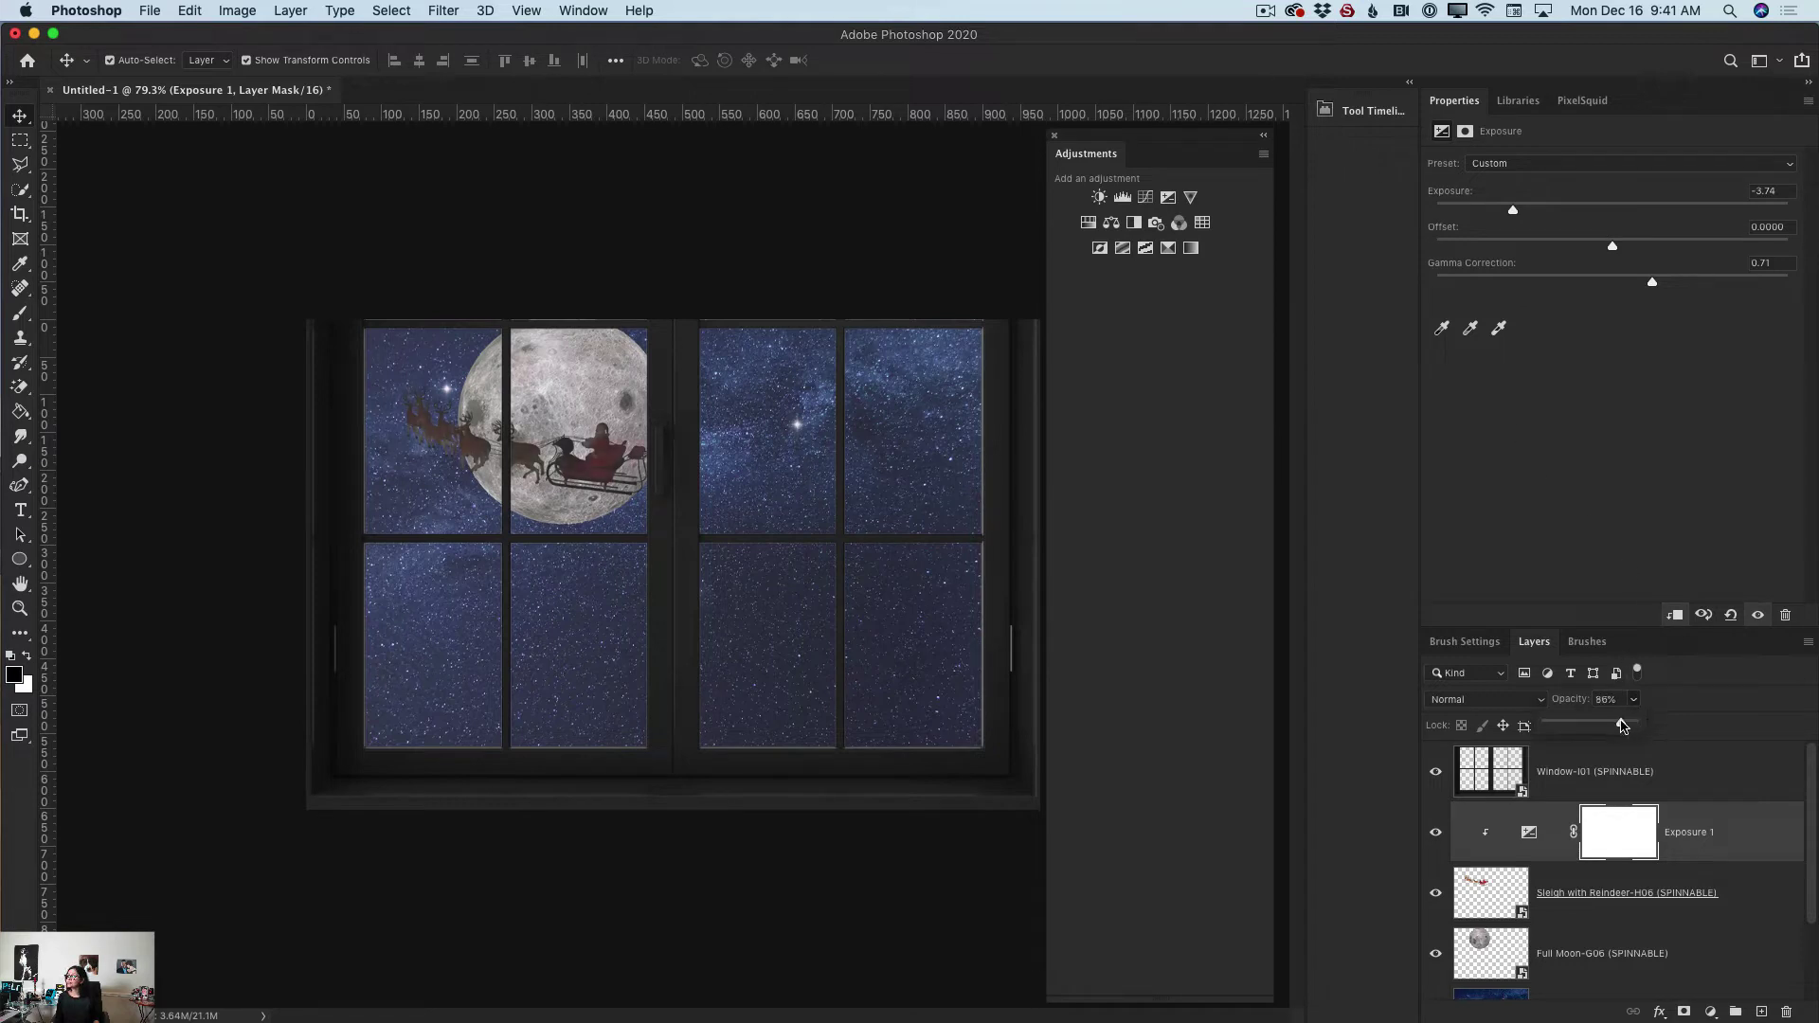
Step: Brush black on the sleigh's Exposure layer mask over Santa, the sleigh and the nearest reindeer to restore their colors
click(1627, 832)
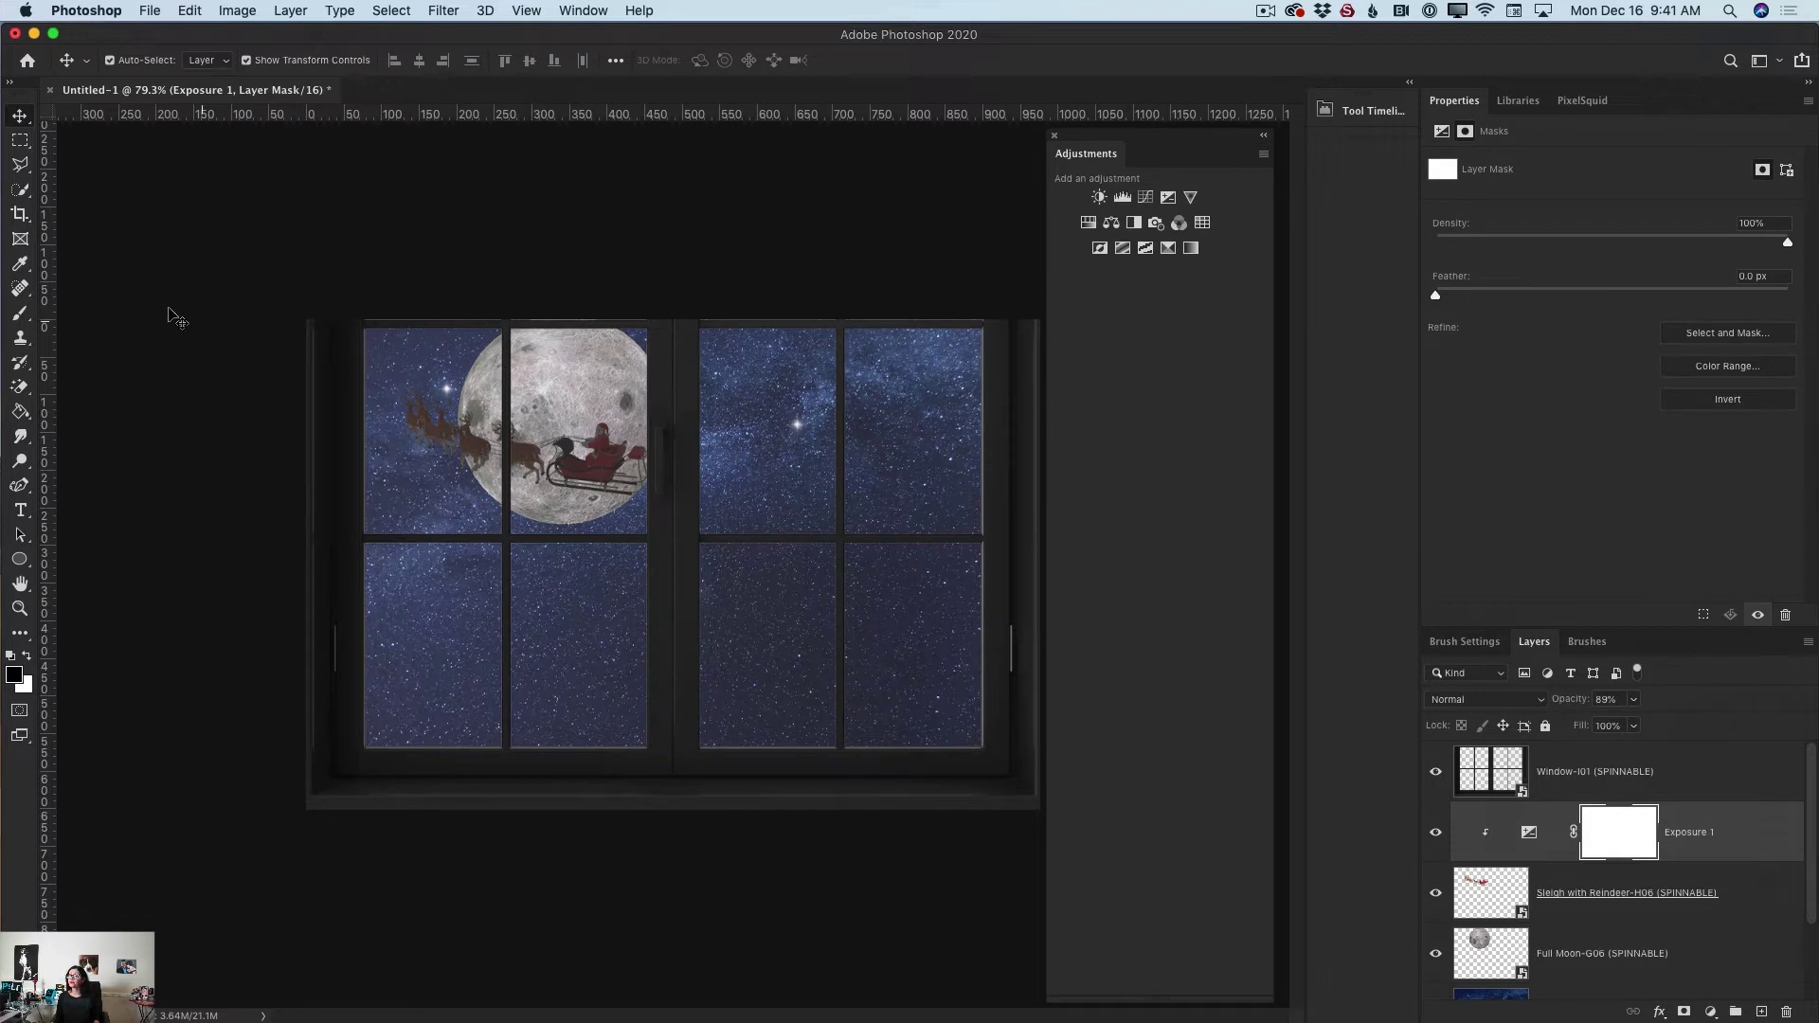
click(20, 313)
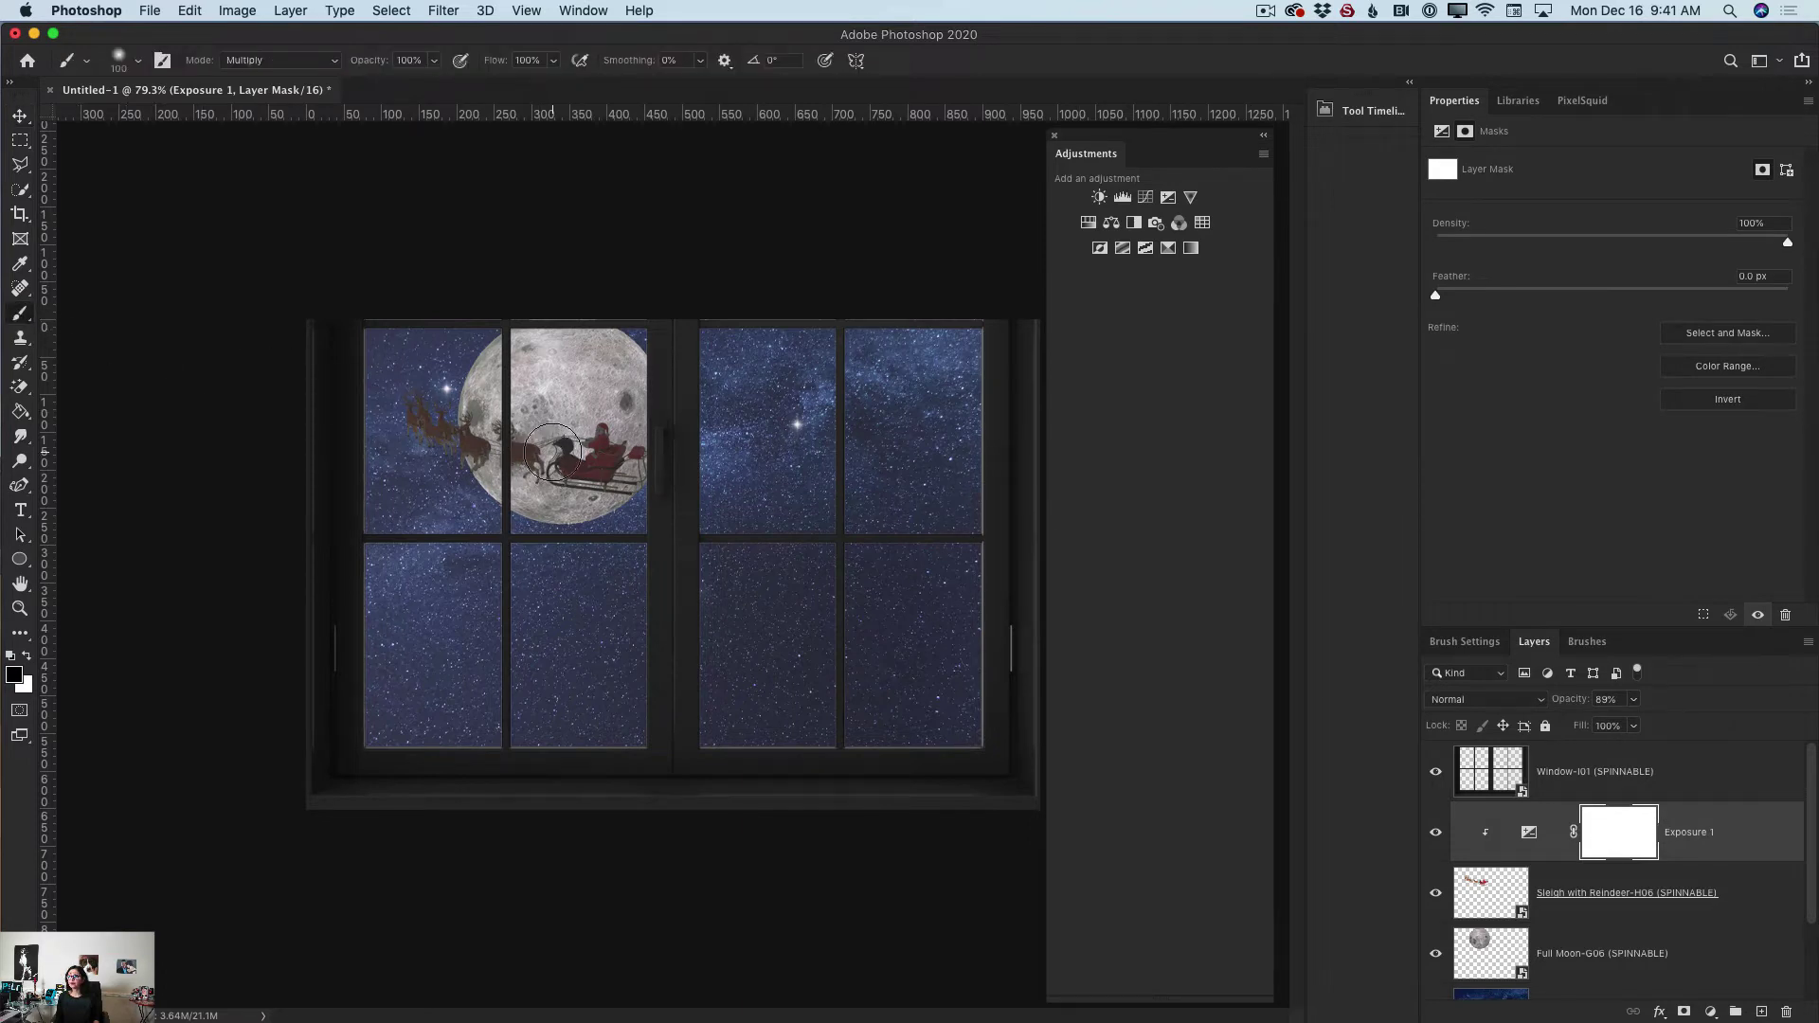
mouse_move(583, 461)
mouse_down()
mouse_move(527, 438)
mouse_move(607, 453)
mouse_move(511, 429)
mouse_move(544, 431)
mouse_move(553, 404)
mouse_move(543, 449)
mouse_move(599, 430)
mouse_move(578, 452)
mouse_move(498, 411)
mouse_move(614, 444)
mouse_up()
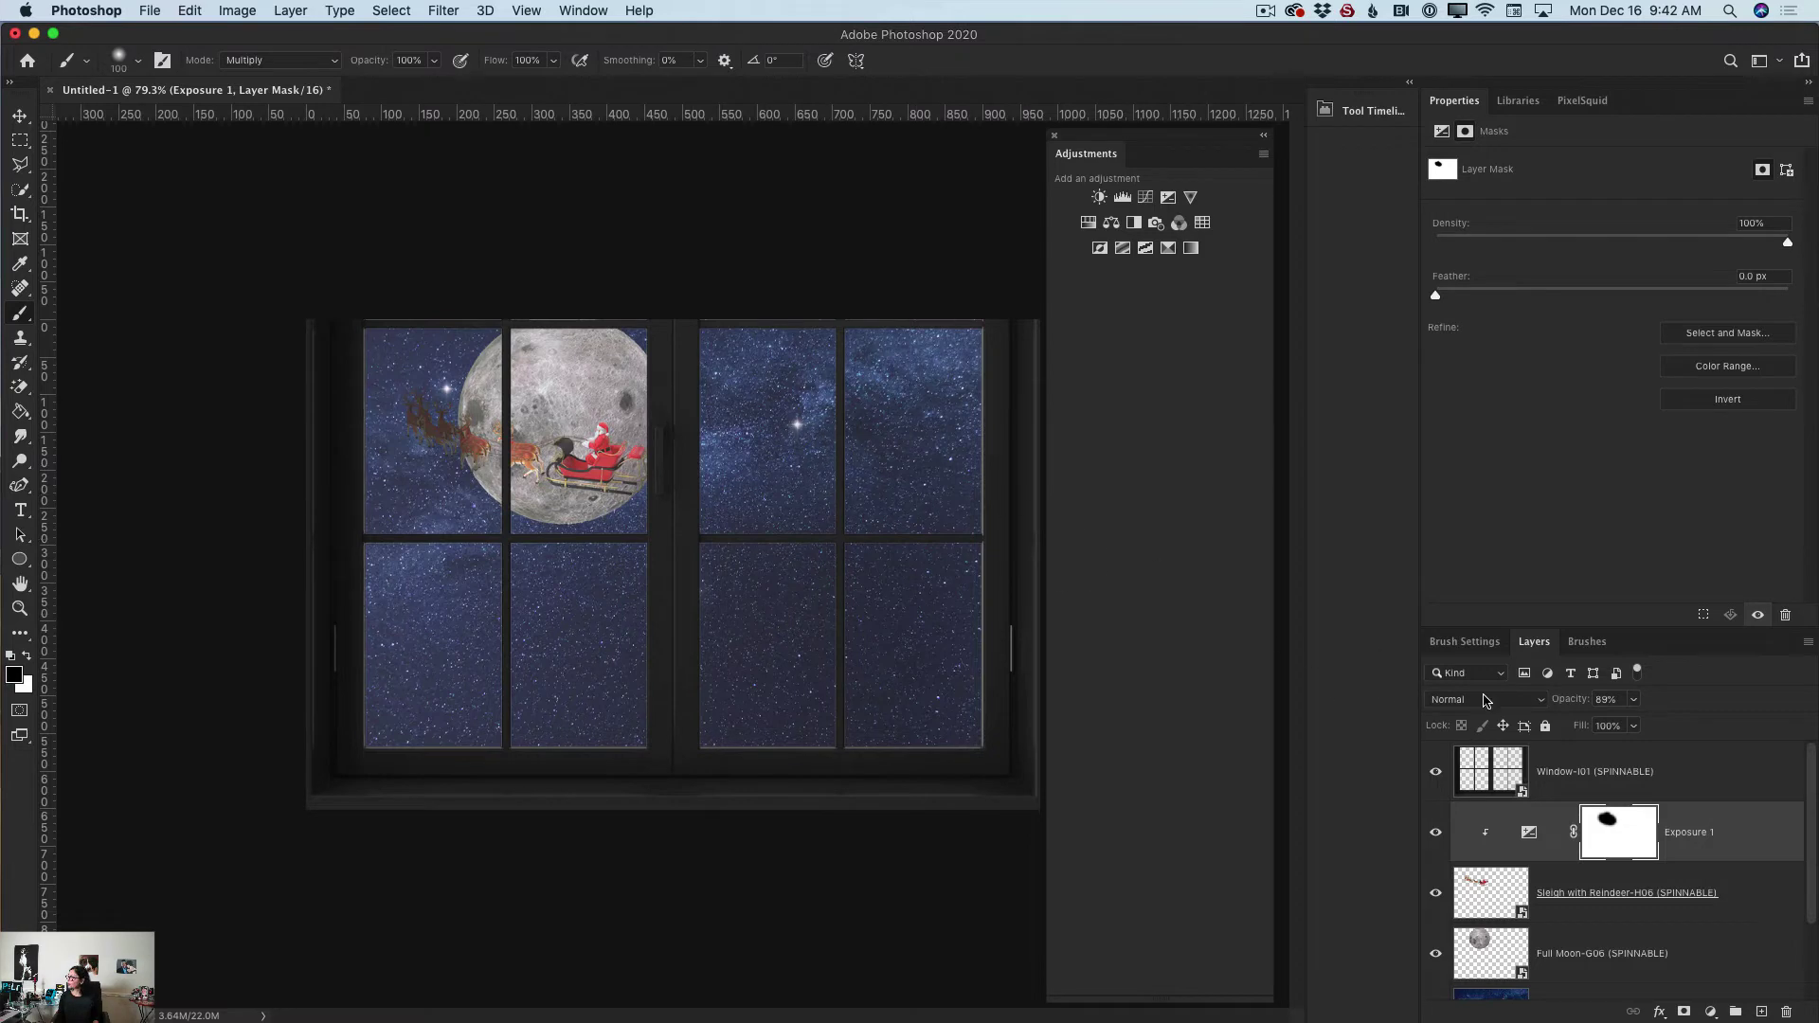
Step: Add the Blue Silk Curtain object above the window layer and rotate it to face the front, opening to the right
click(1578, 785)
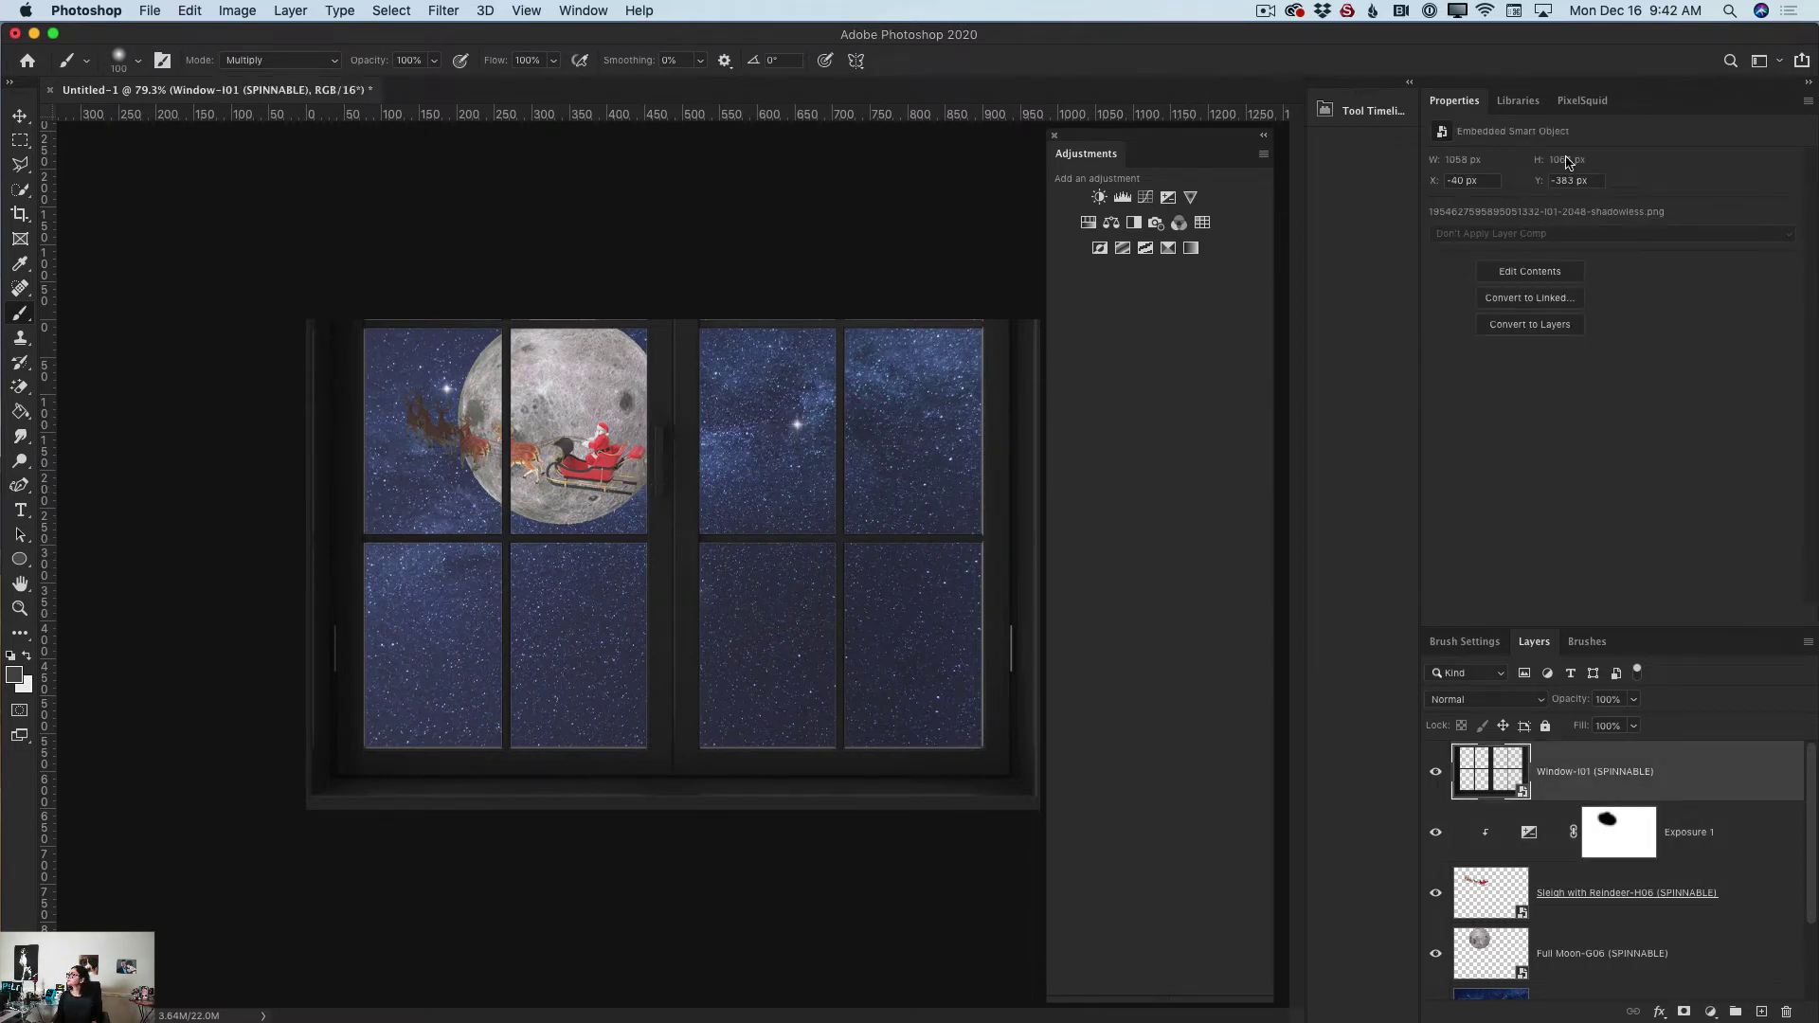
click(1580, 100)
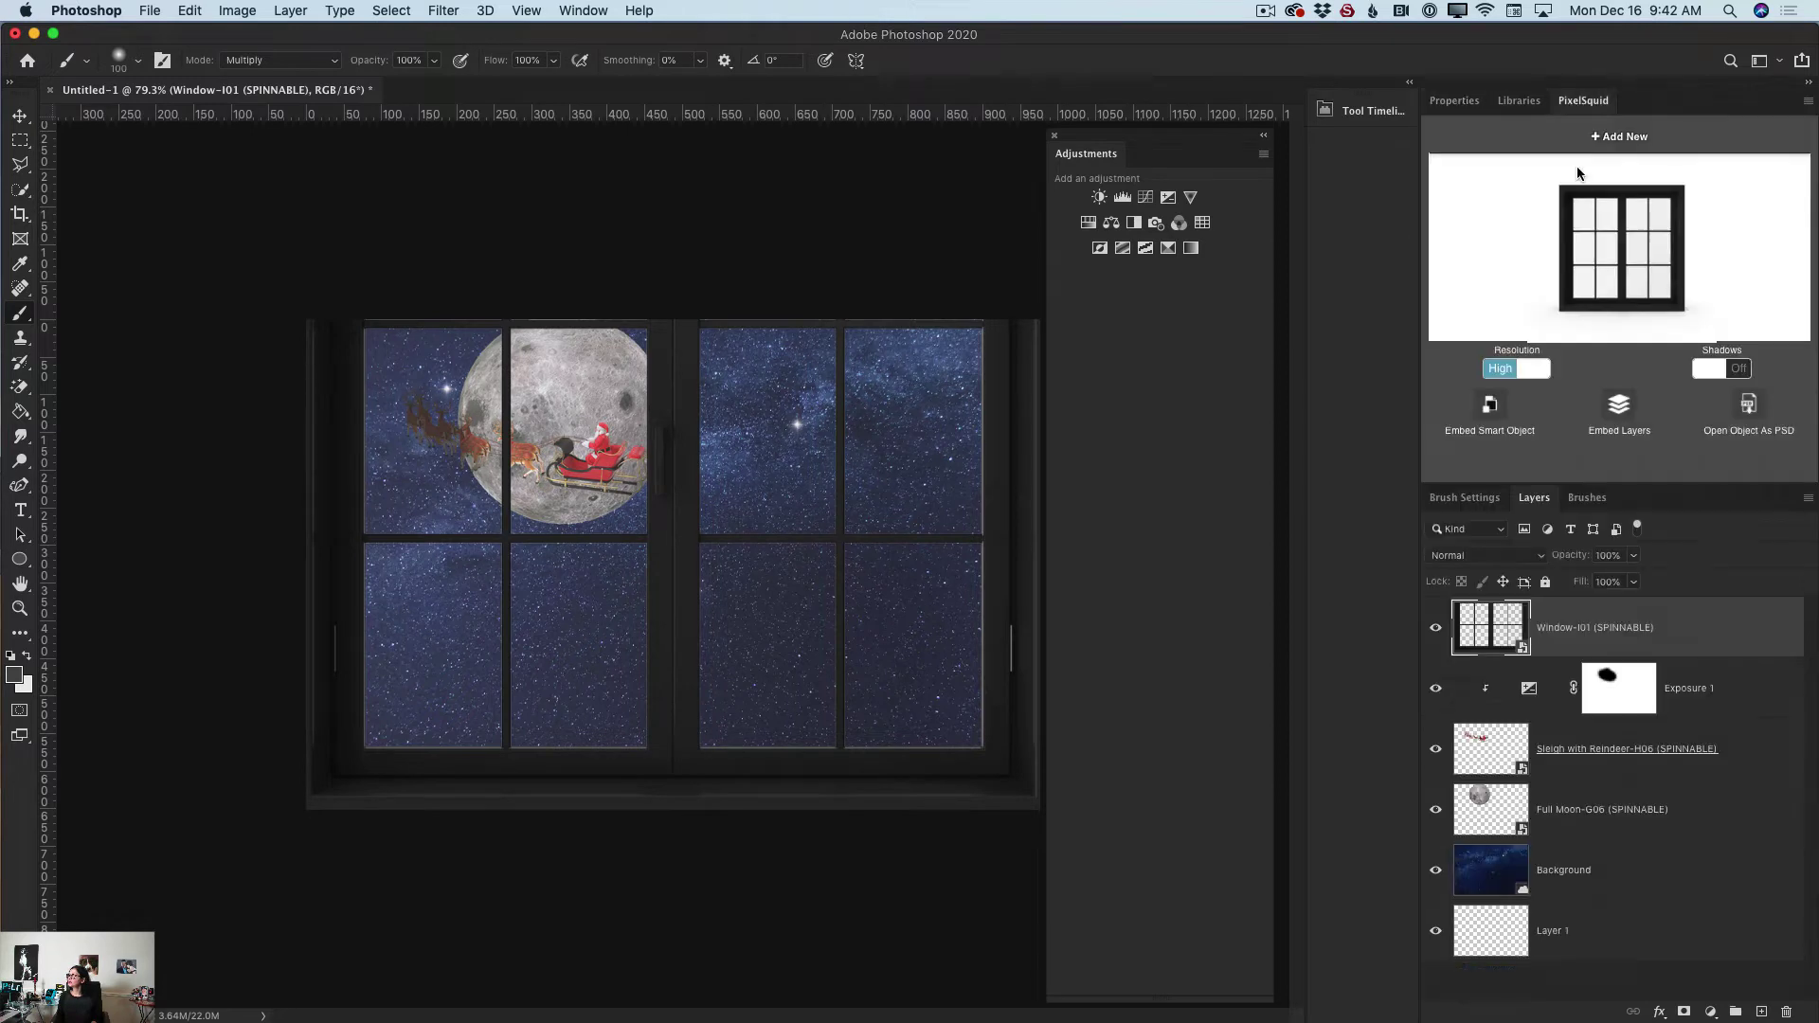
click(1629, 138)
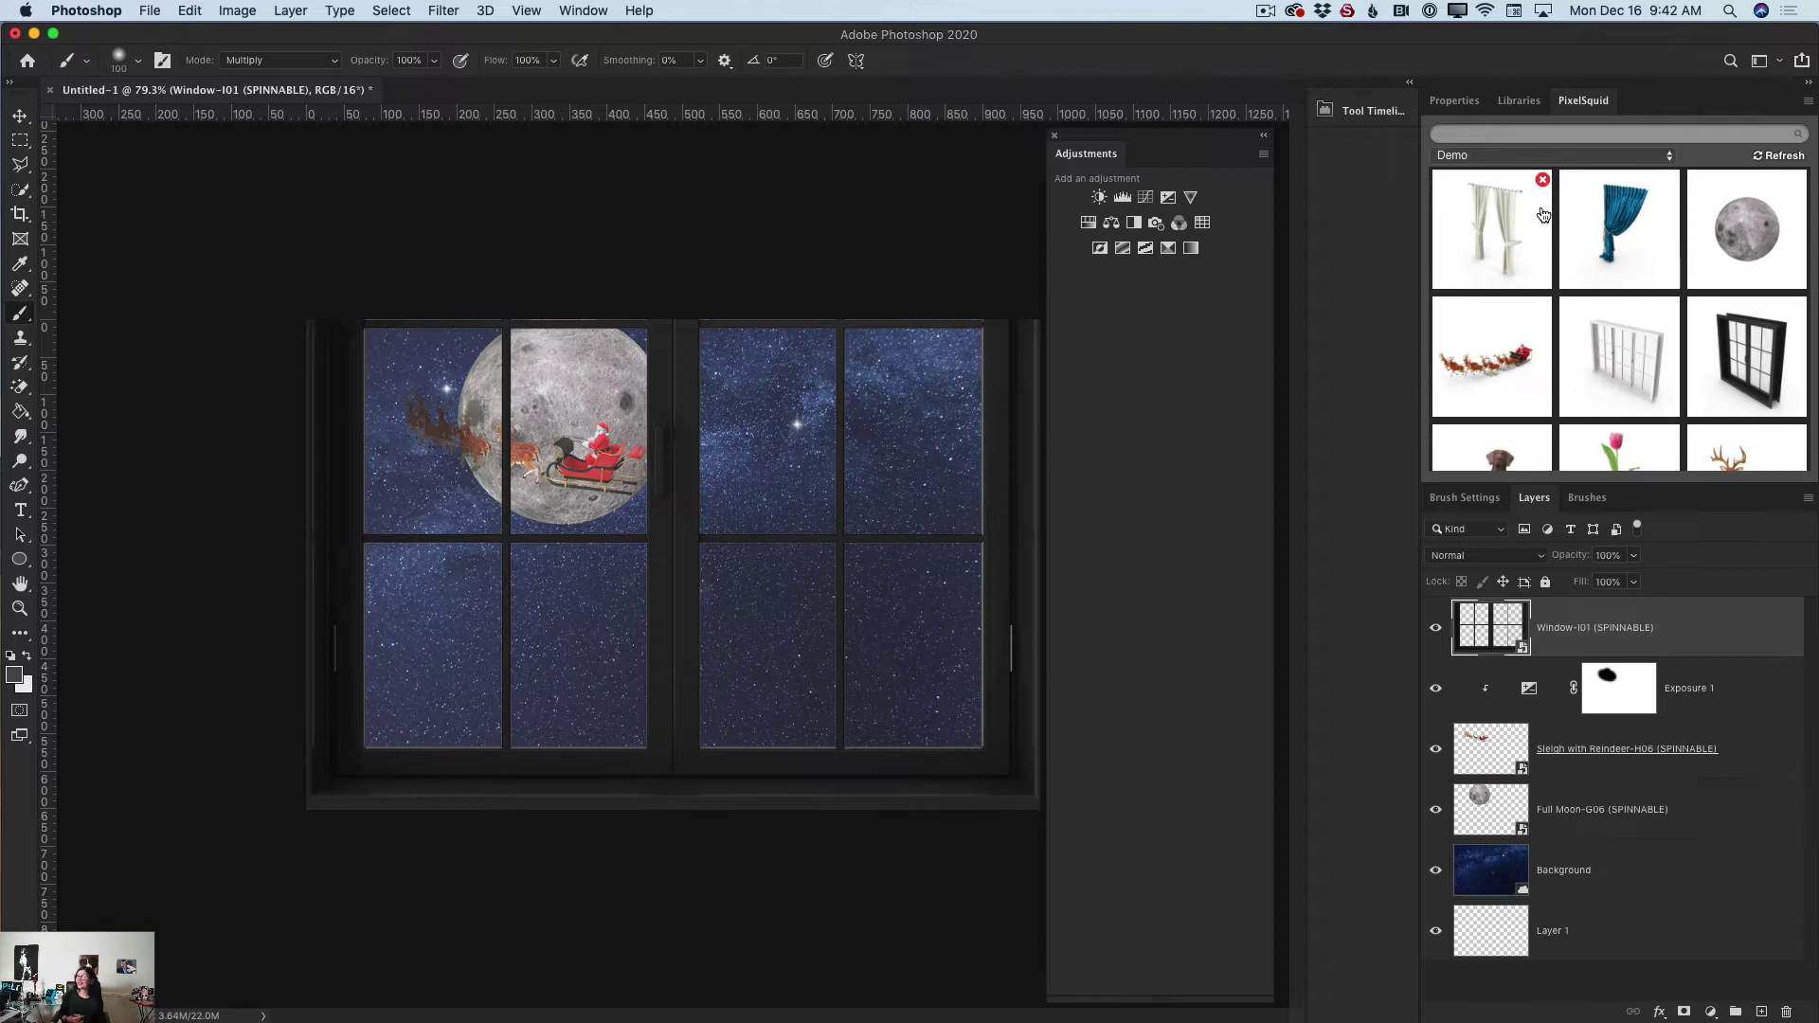
click(1629, 232)
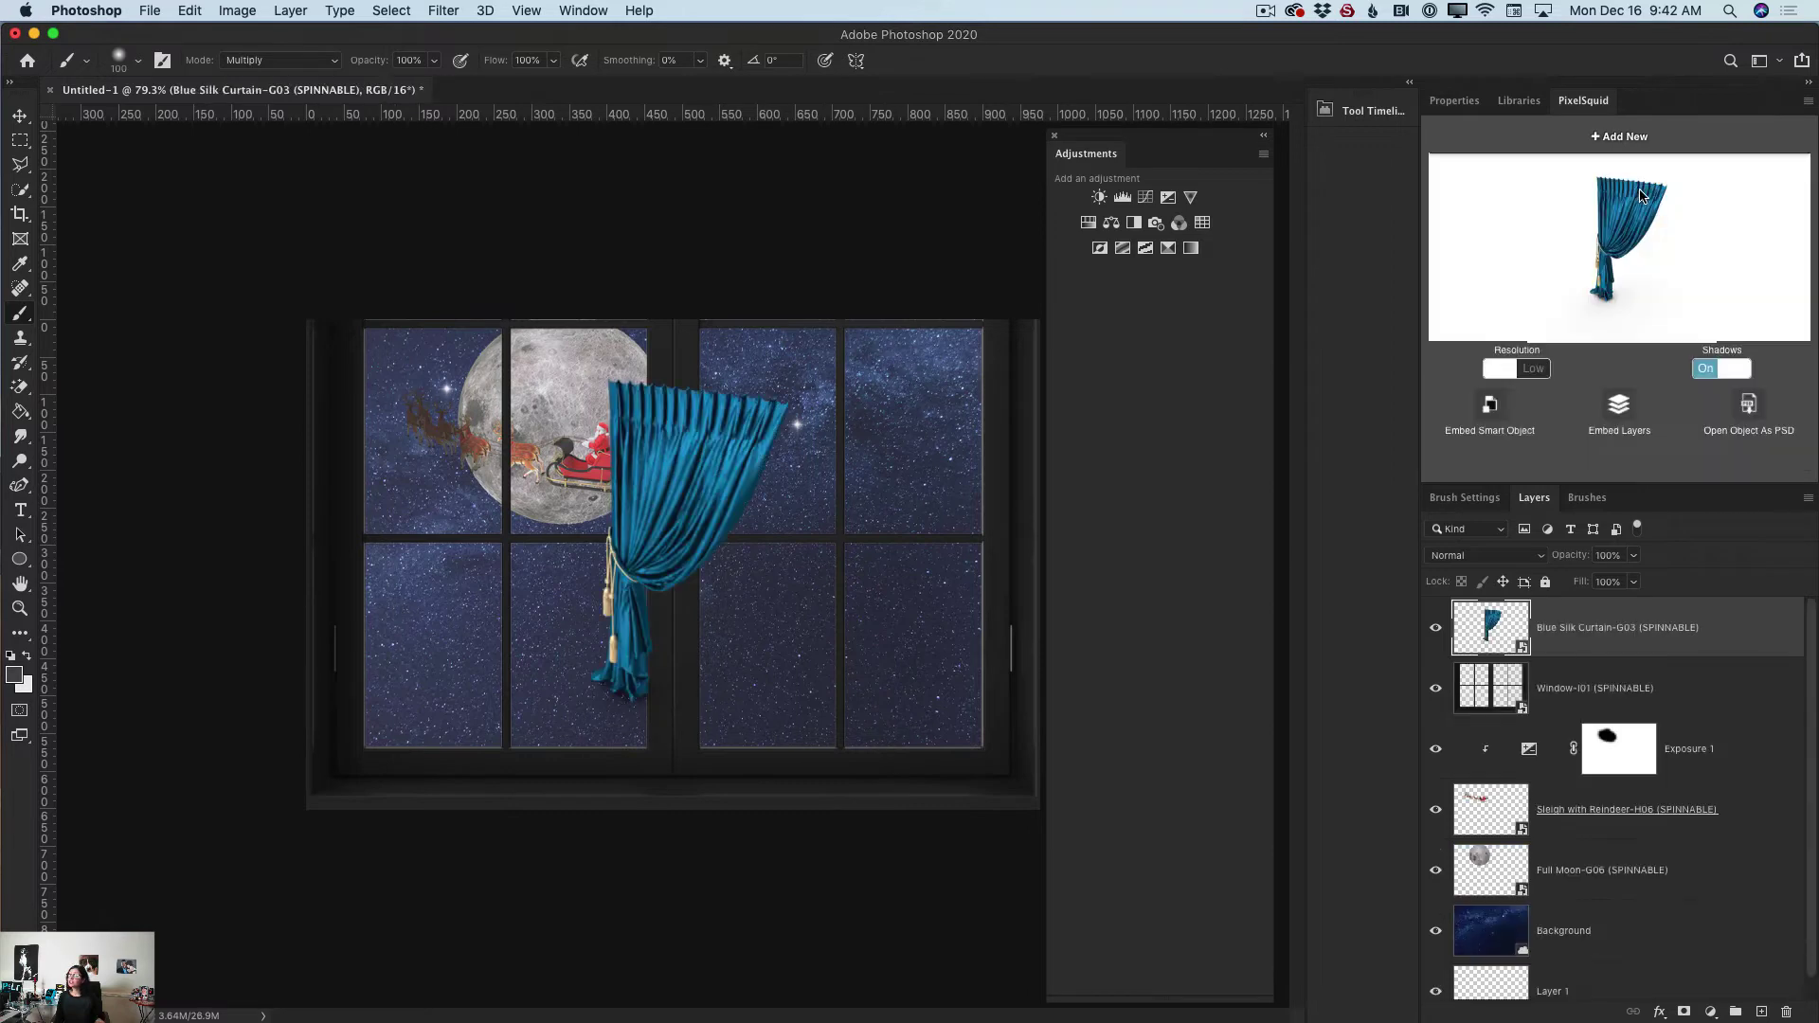
mouse_move(1651, 198)
mouse_down()
mouse_move(1666, 189)
mouse_move(1669, 207)
mouse_up()
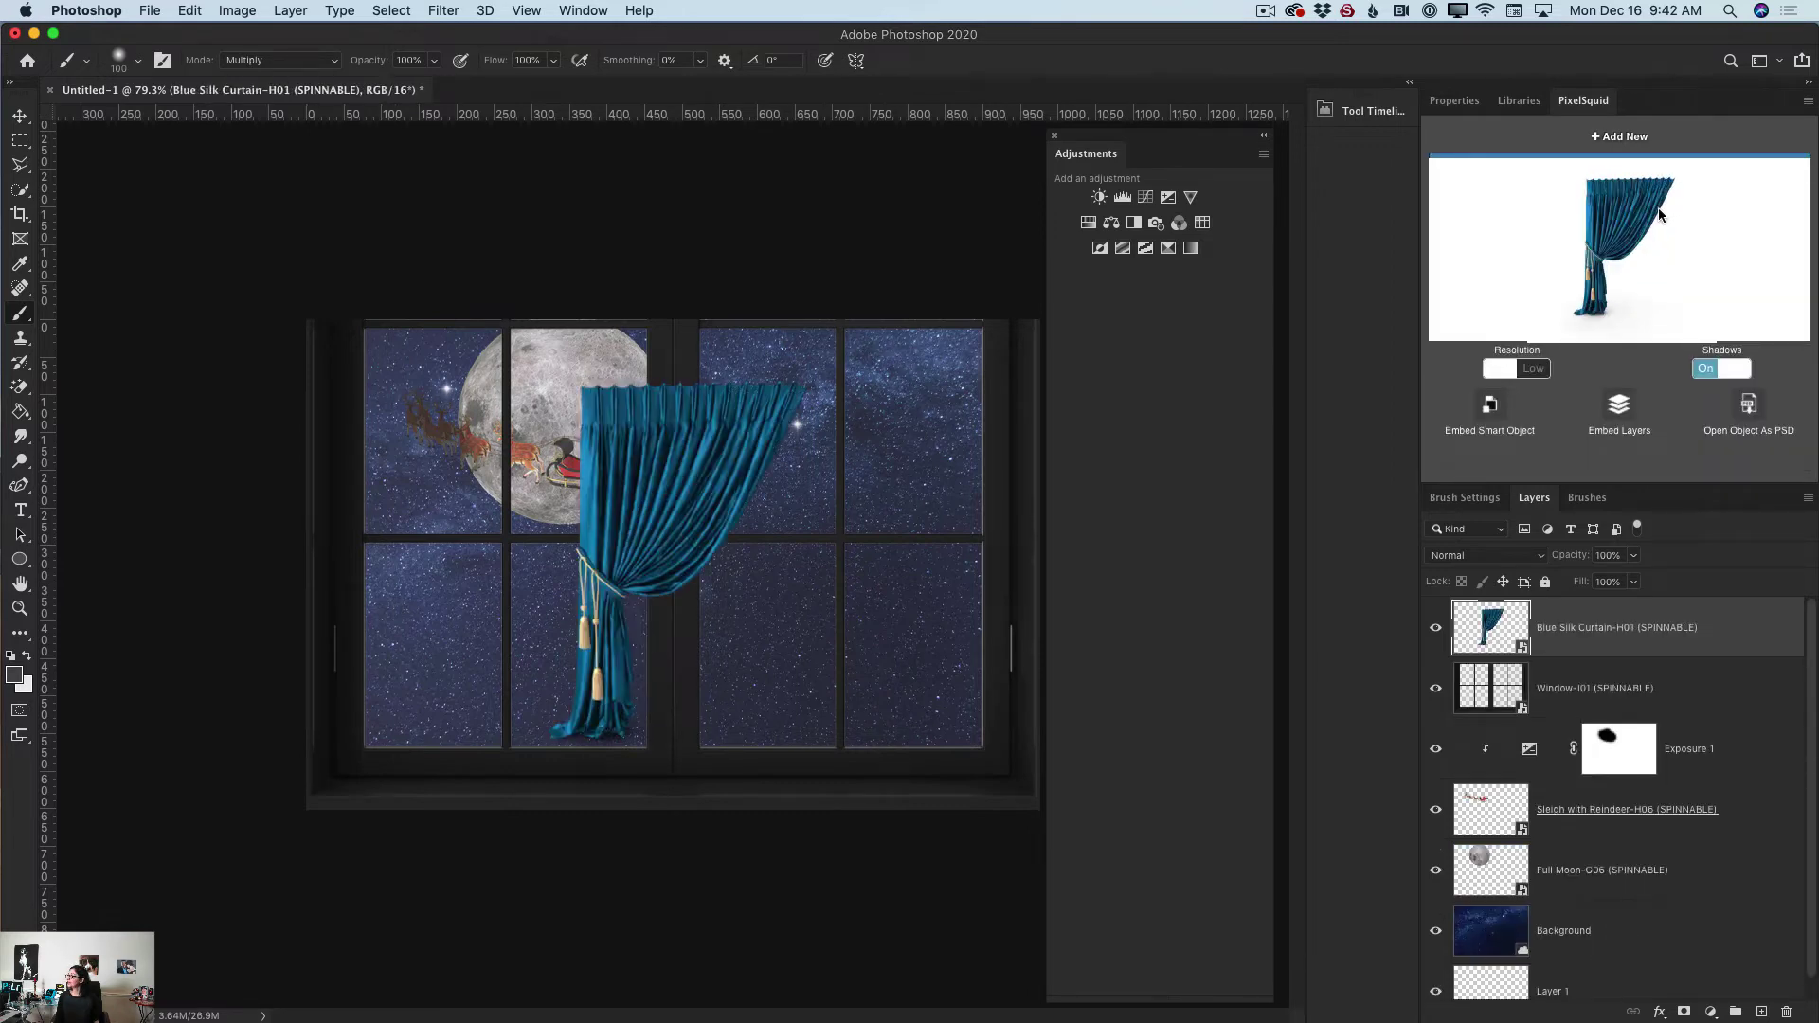
Step: Scale the blue curtain to about 667%, place it along the window's left edge, and switch its resolution to High
key(v)
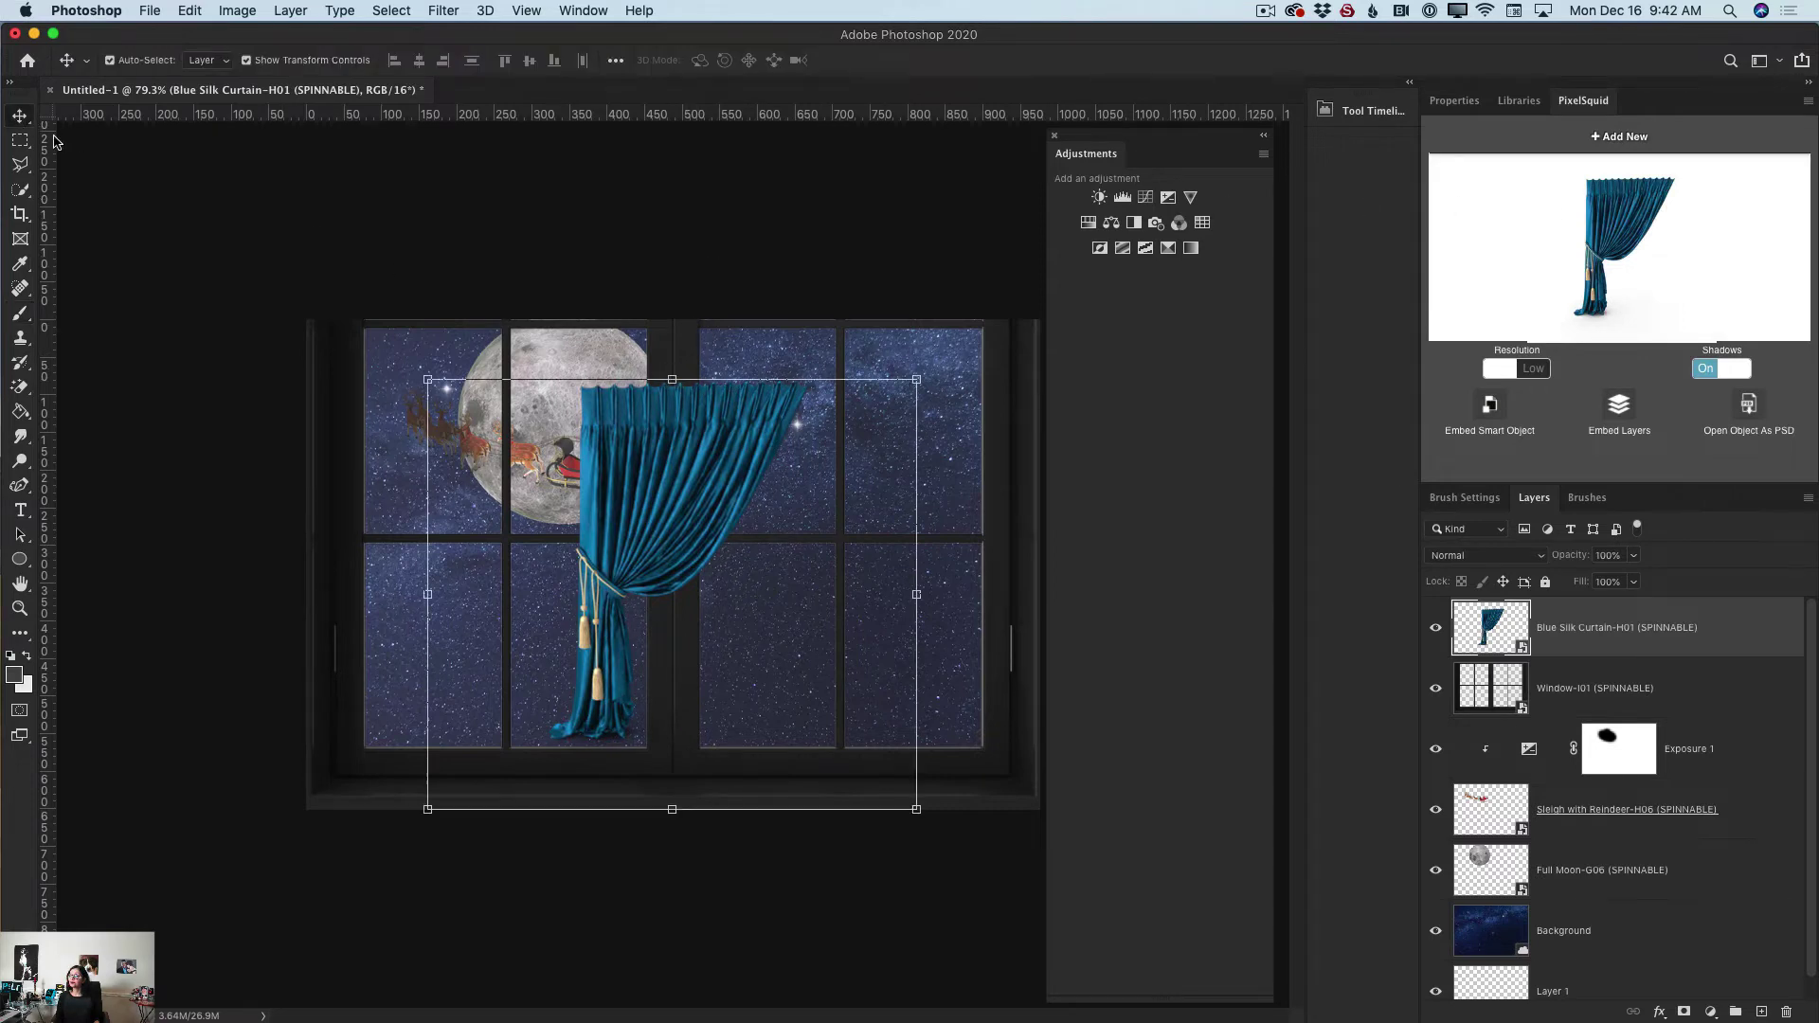
drag(428, 379, 104, 169)
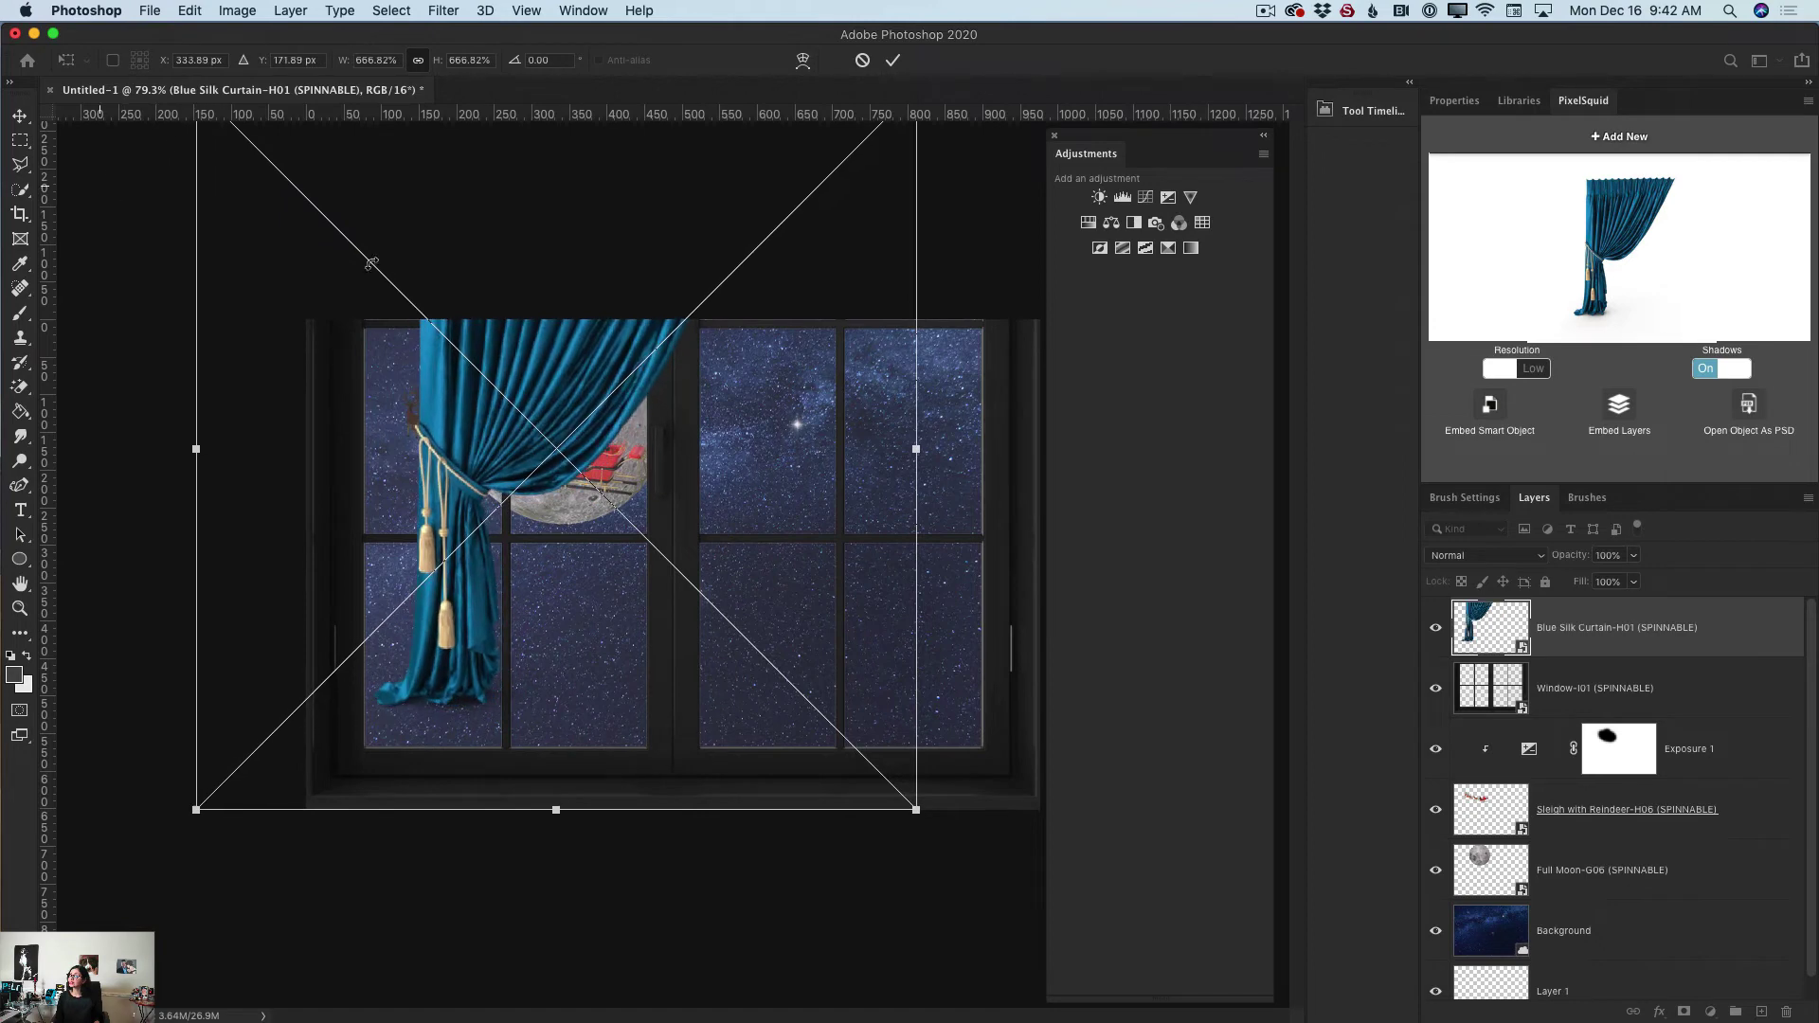
drag(524, 364, 408, 452)
click(891, 60)
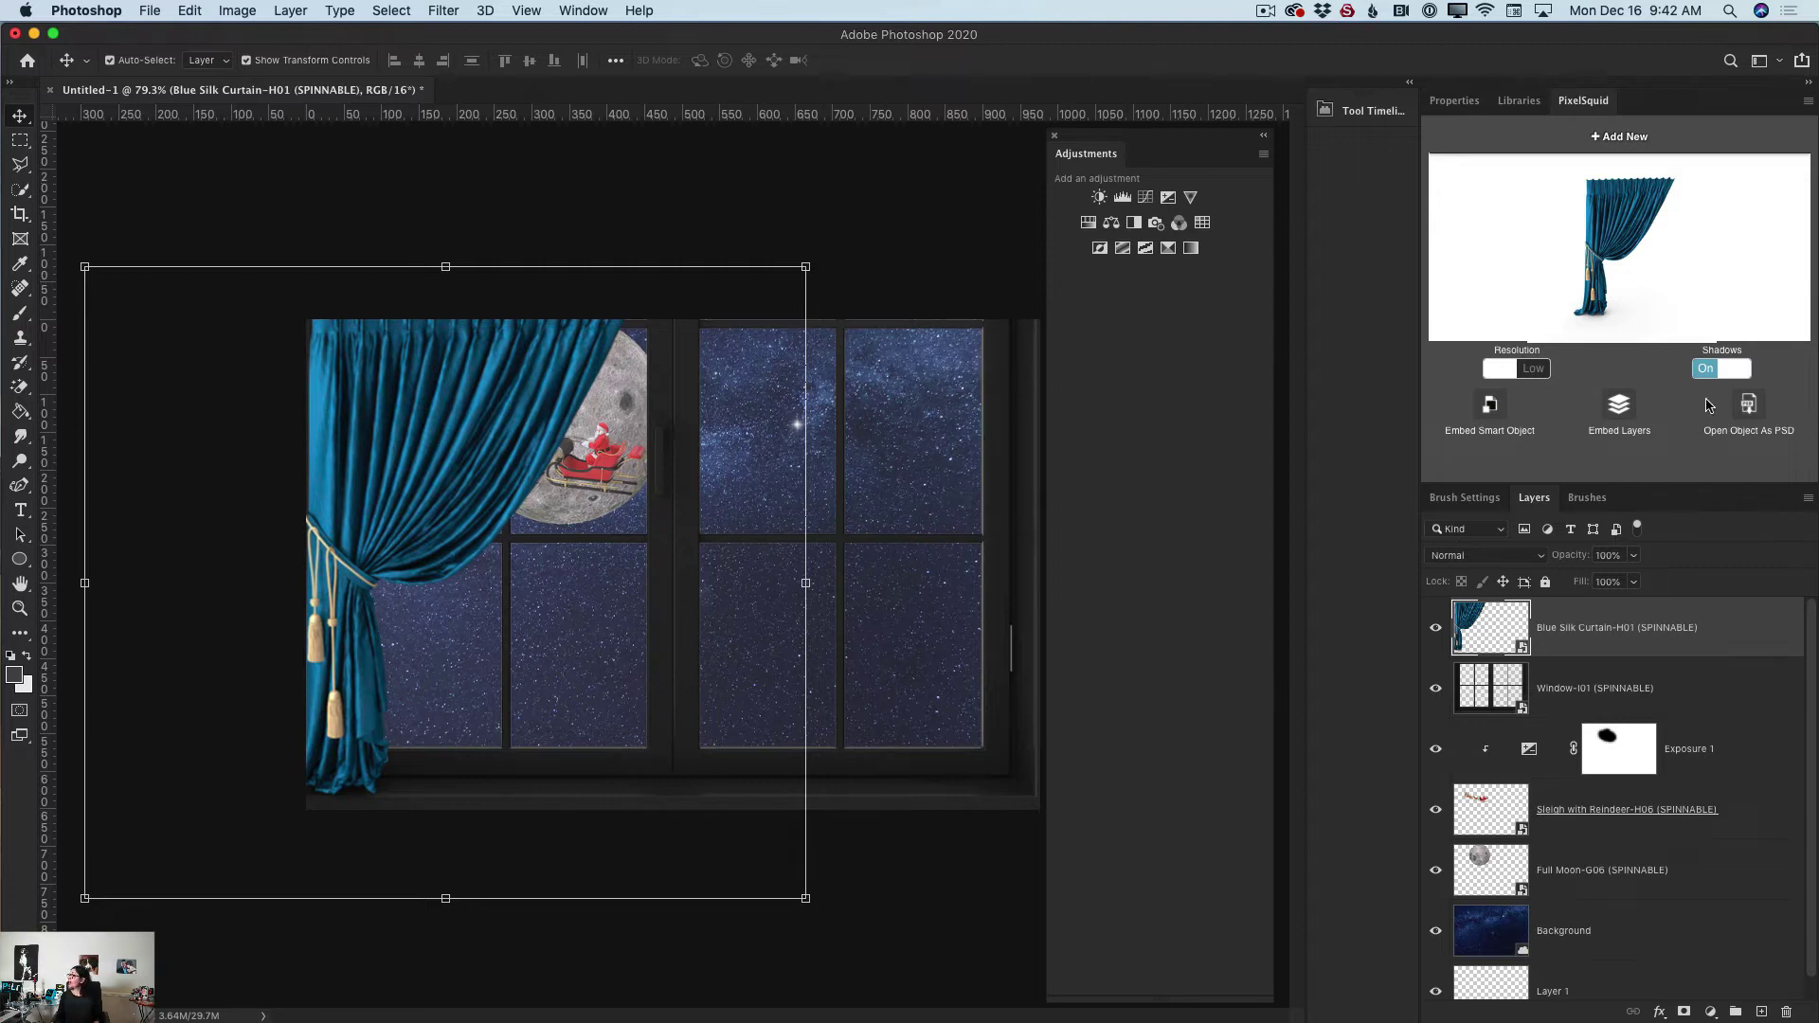
click(1538, 372)
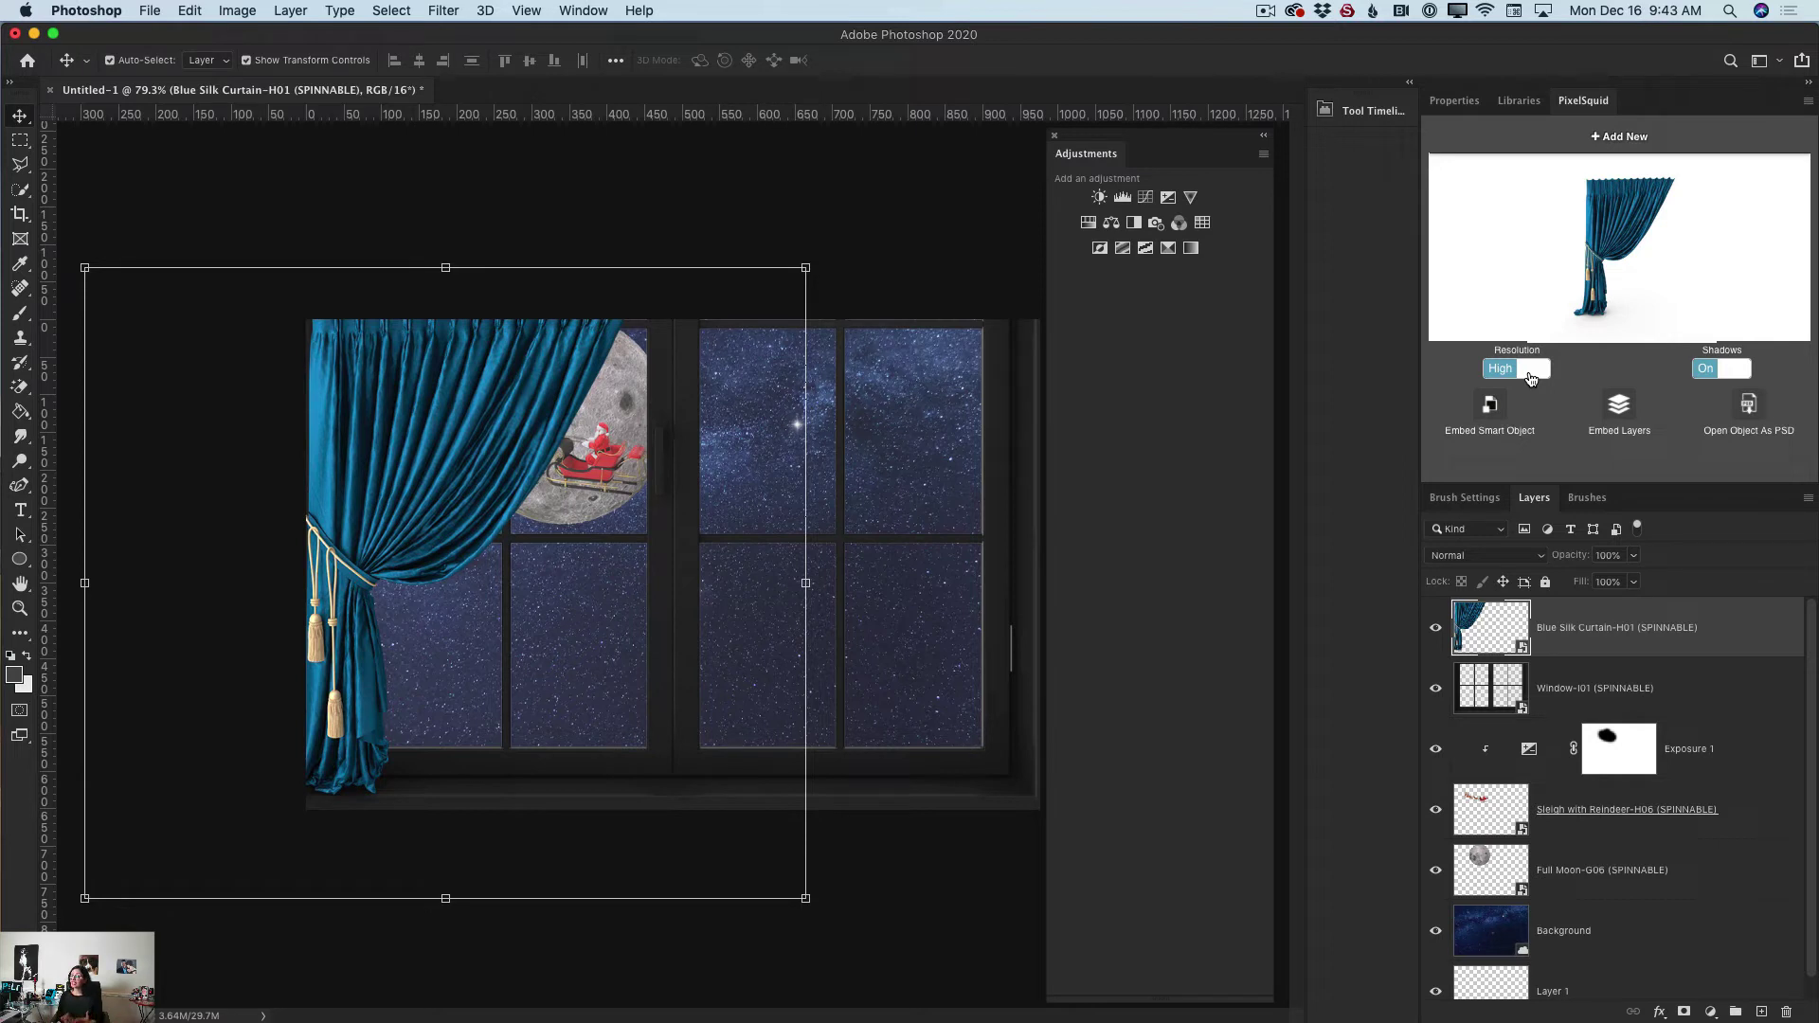
drag(502, 354, 463, 355)
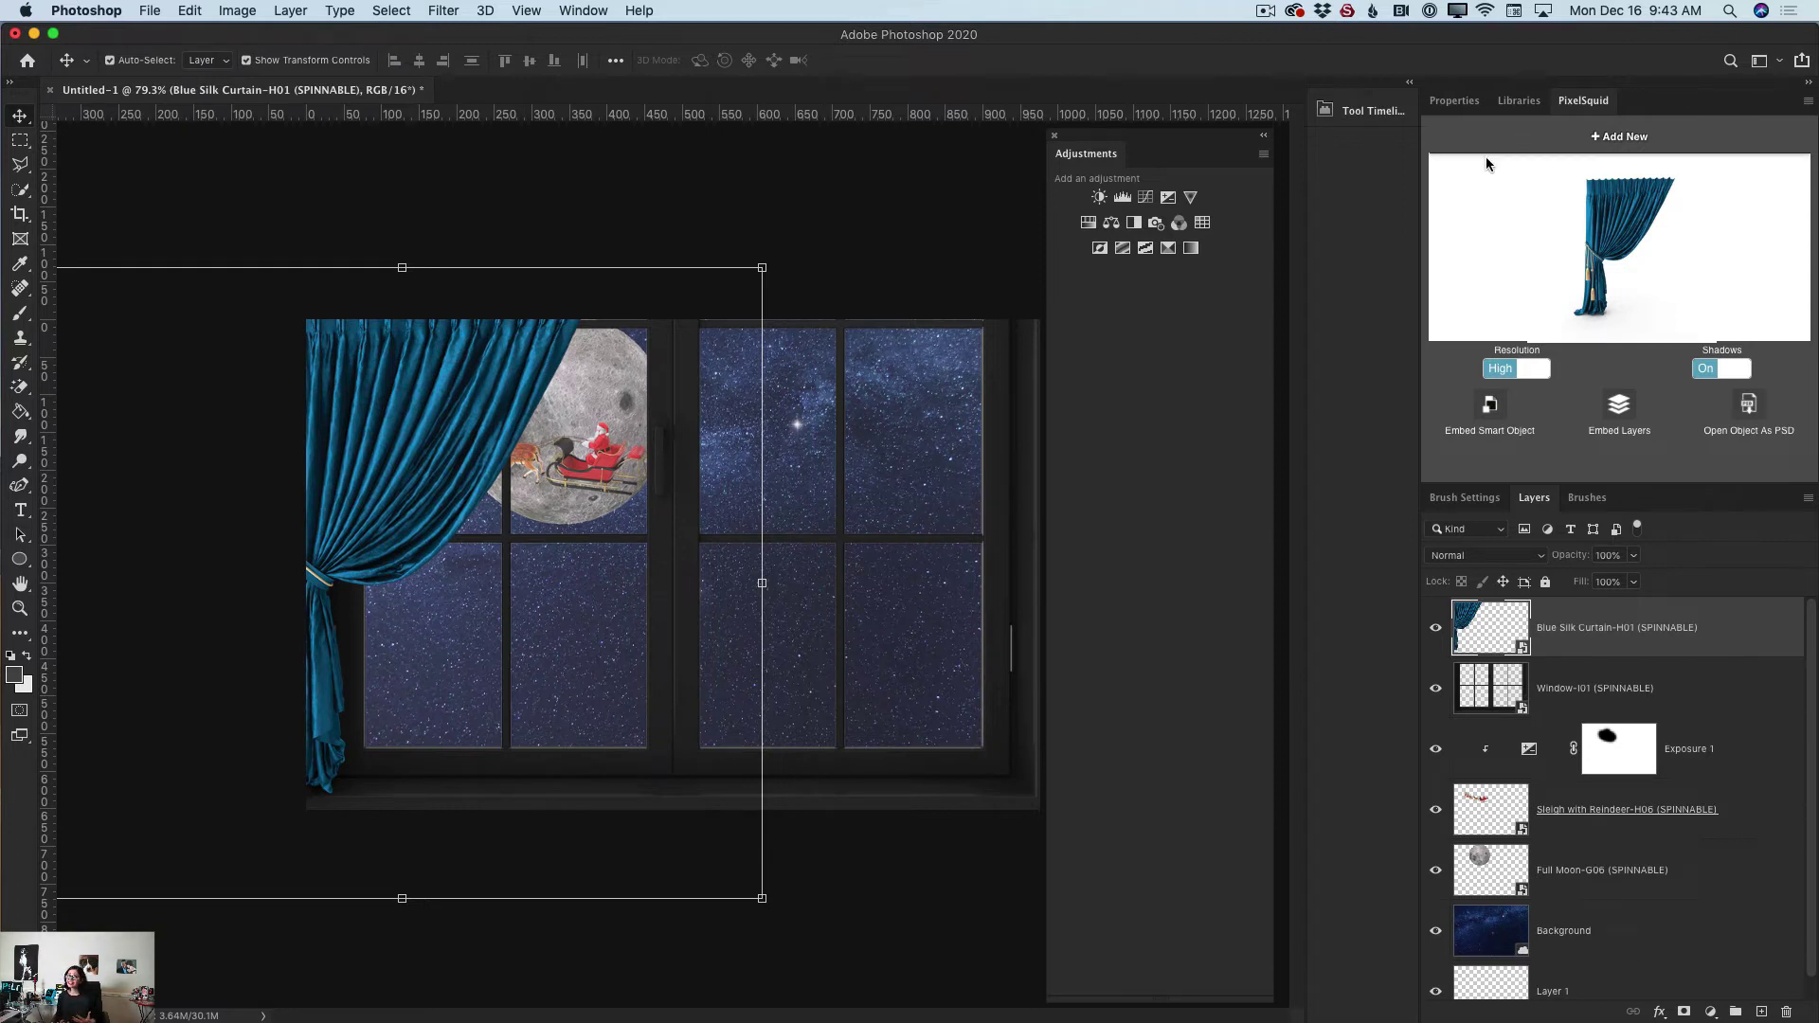
Step: Add the Weimaraner Dog Sitting object above the curtain and rotate the dog to look left toward the moon
click(1615, 141)
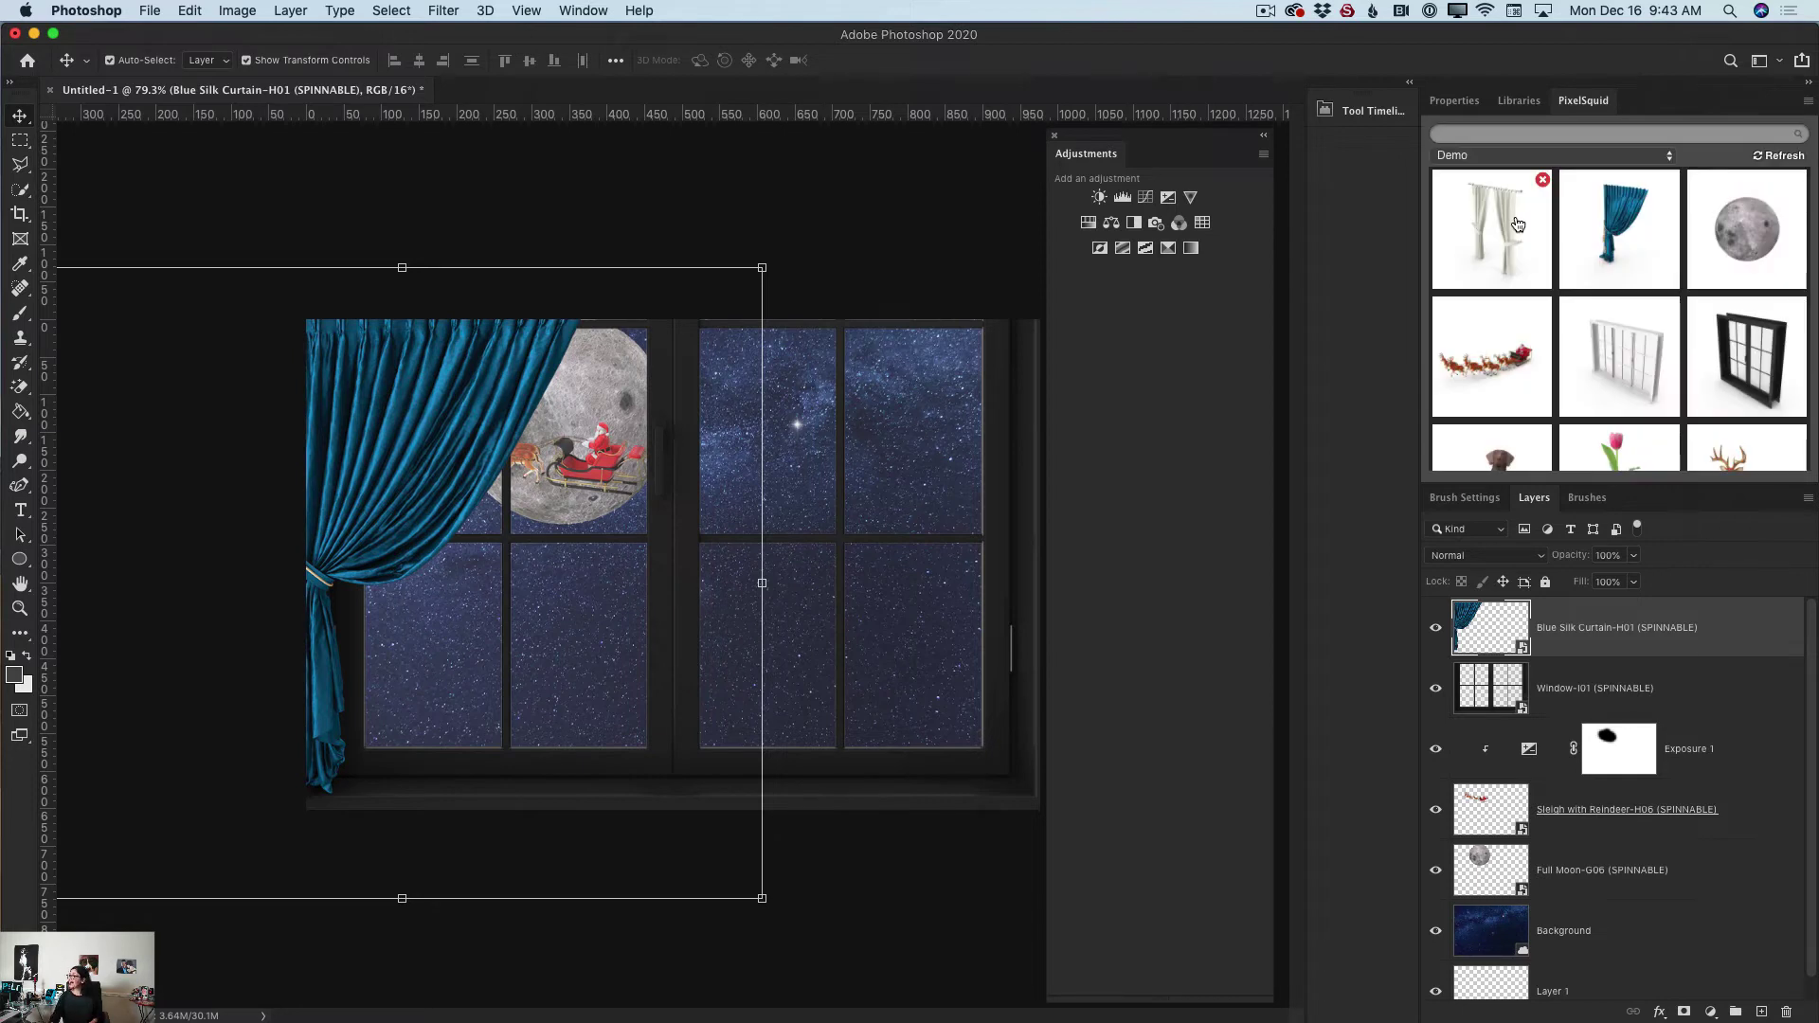
scroll(1490, 405, down, 3)
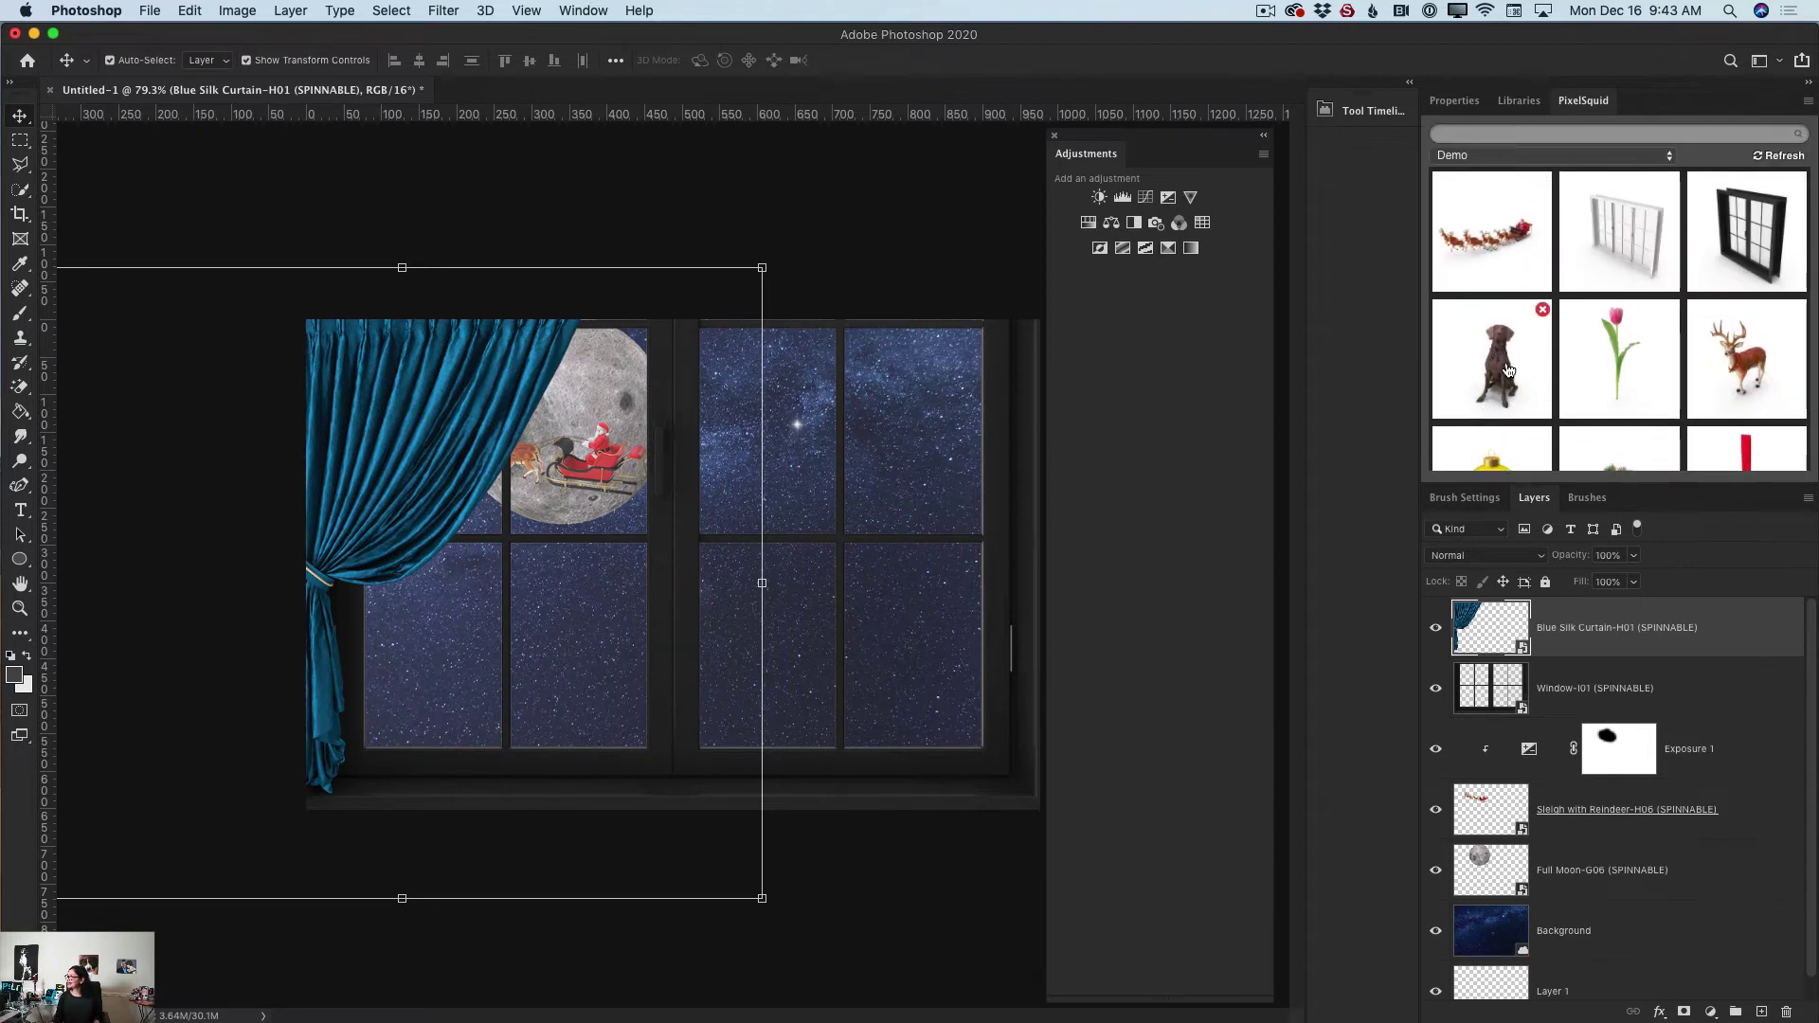
click(1497, 377)
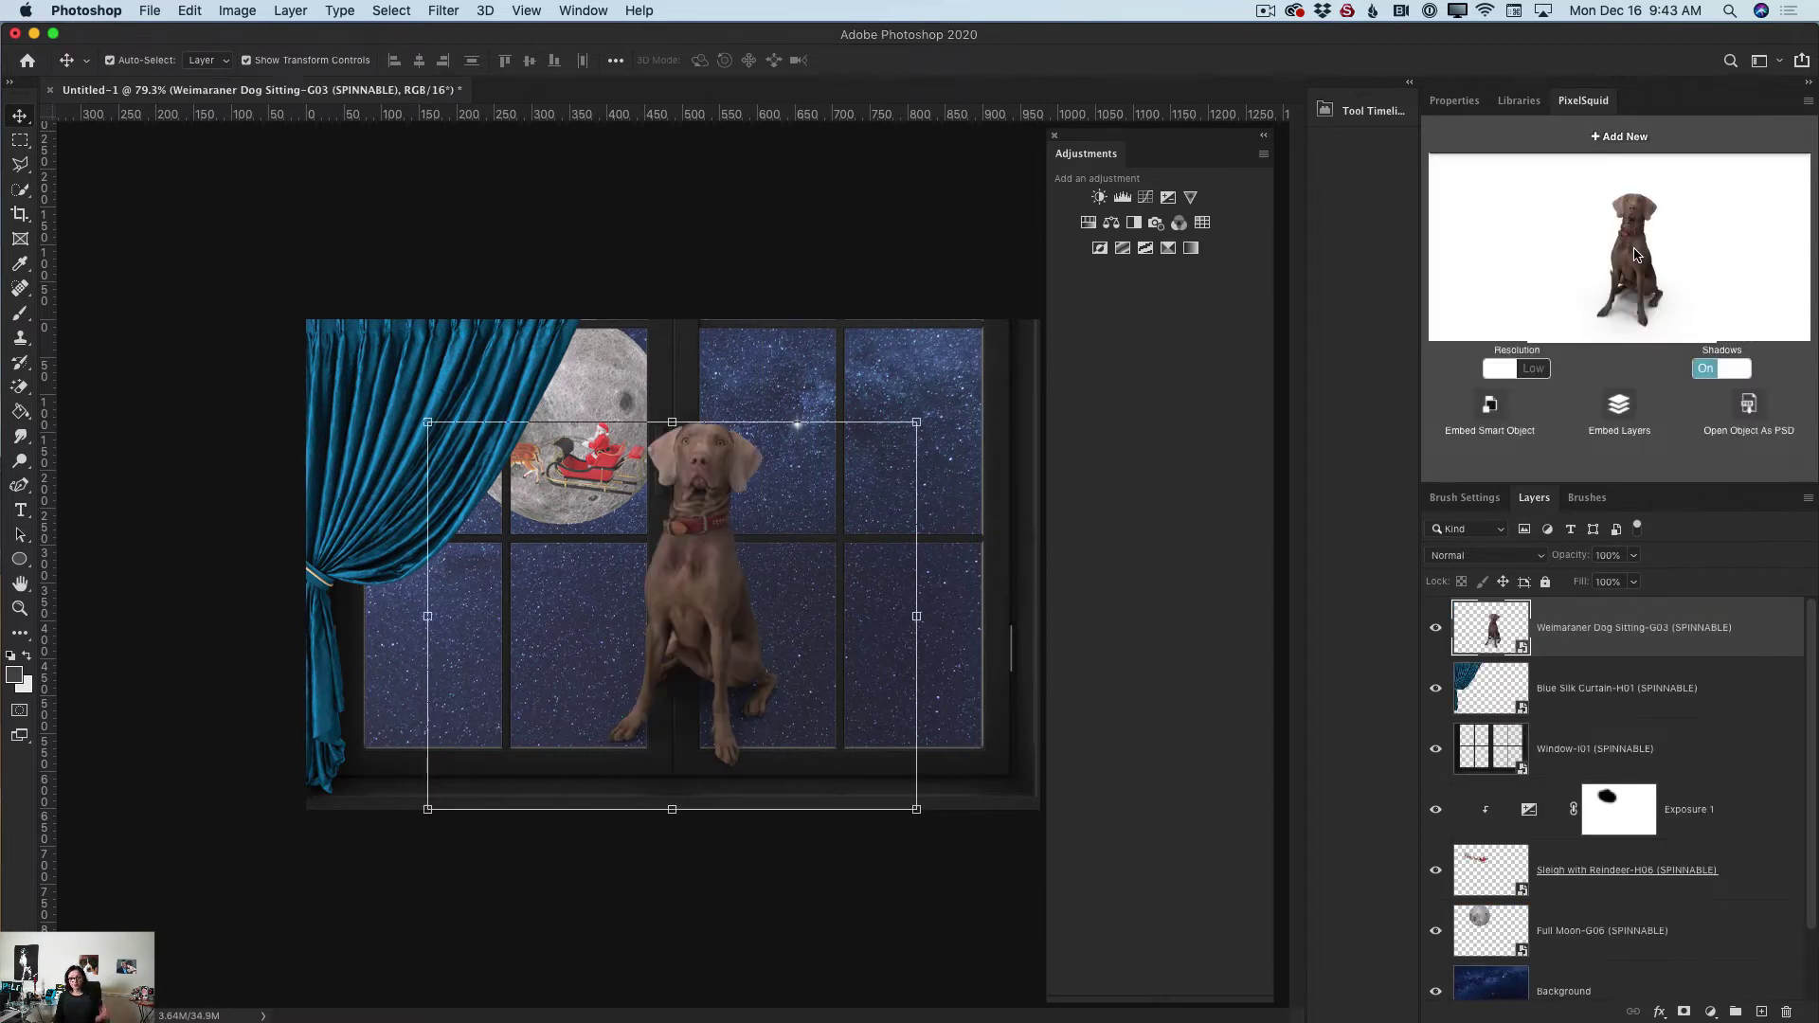
drag(1637, 261, 1592, 252)
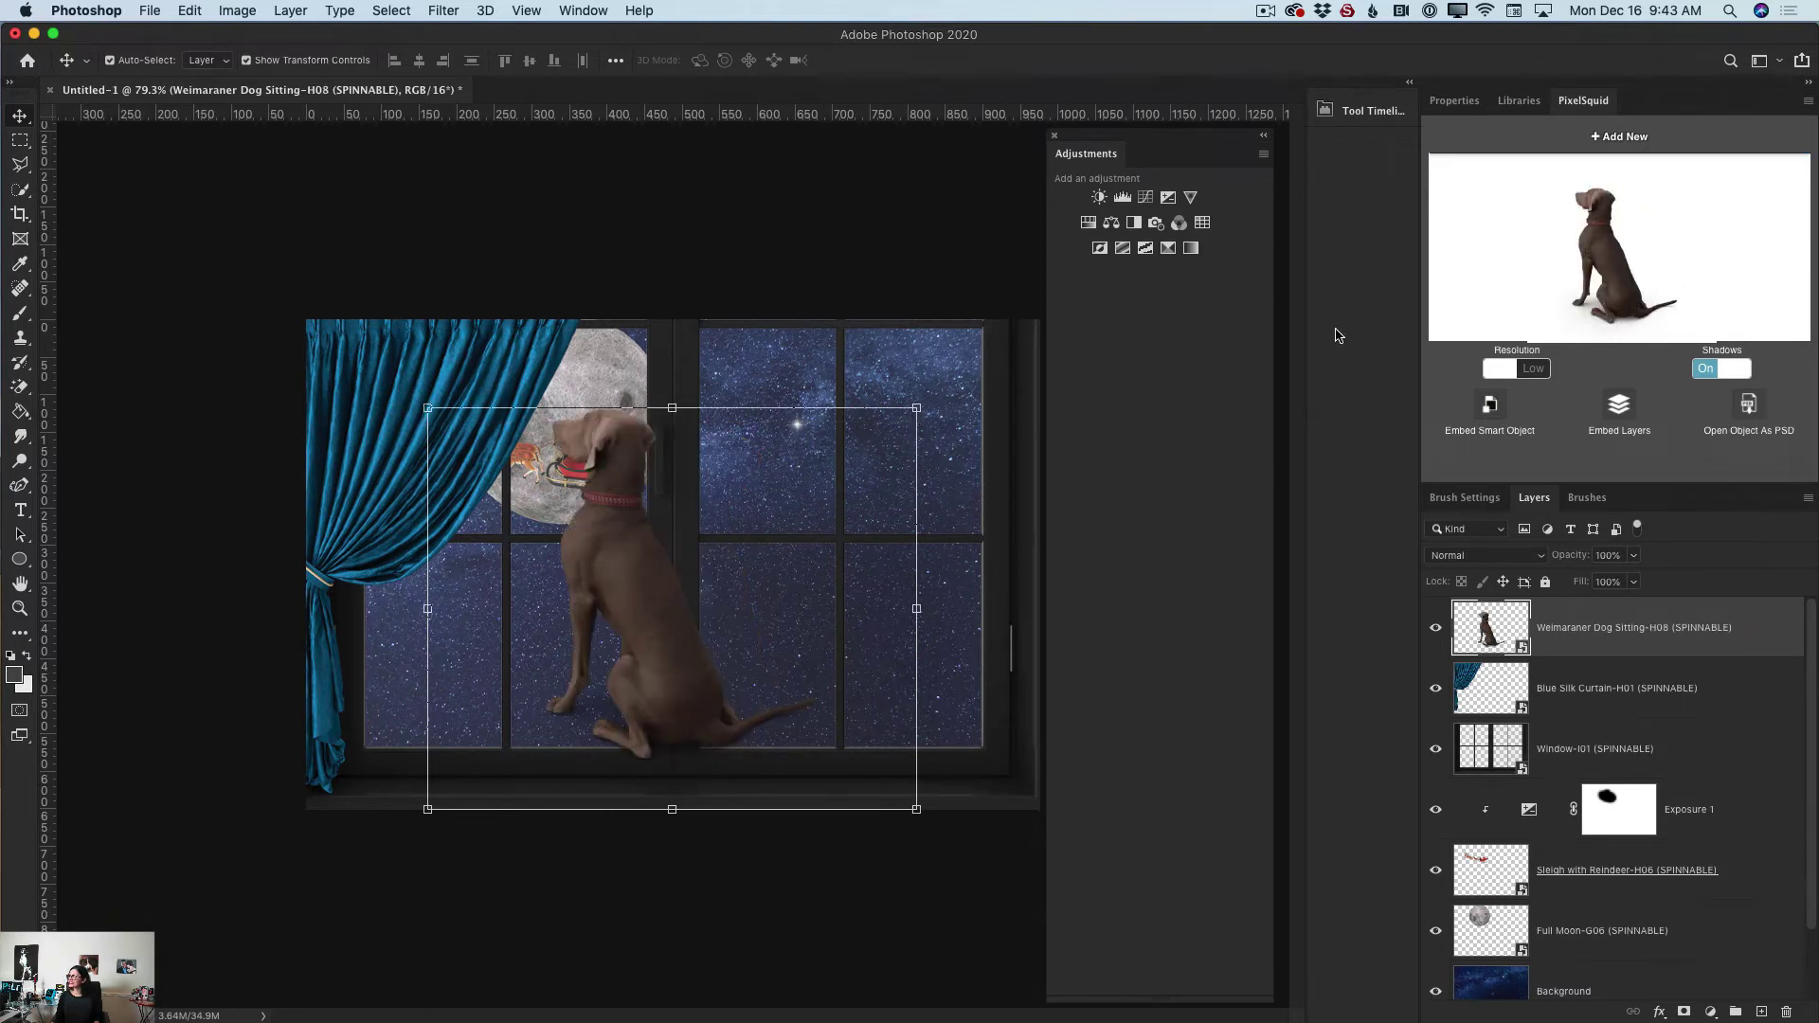
Step: Scale the Weimaraner dog to about 469% and position it on the sill in front of the right window half
click(422, 405)
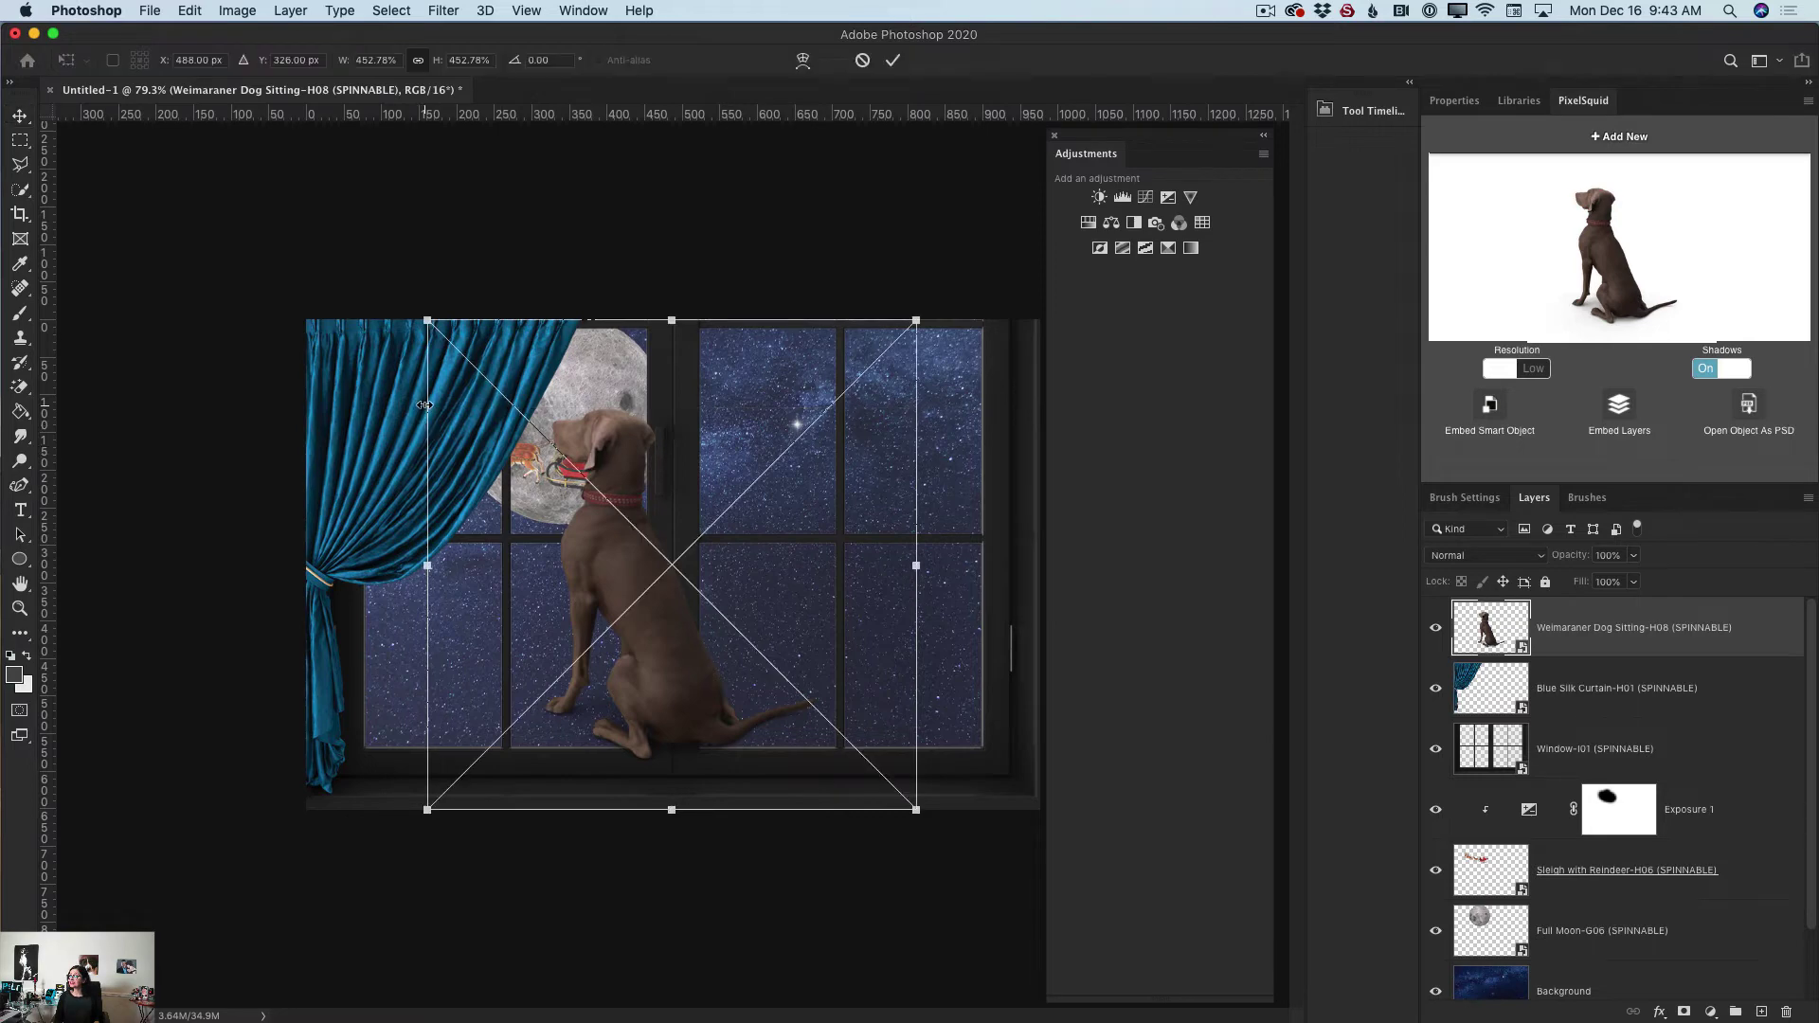
drag(681, 457, 855, 535)
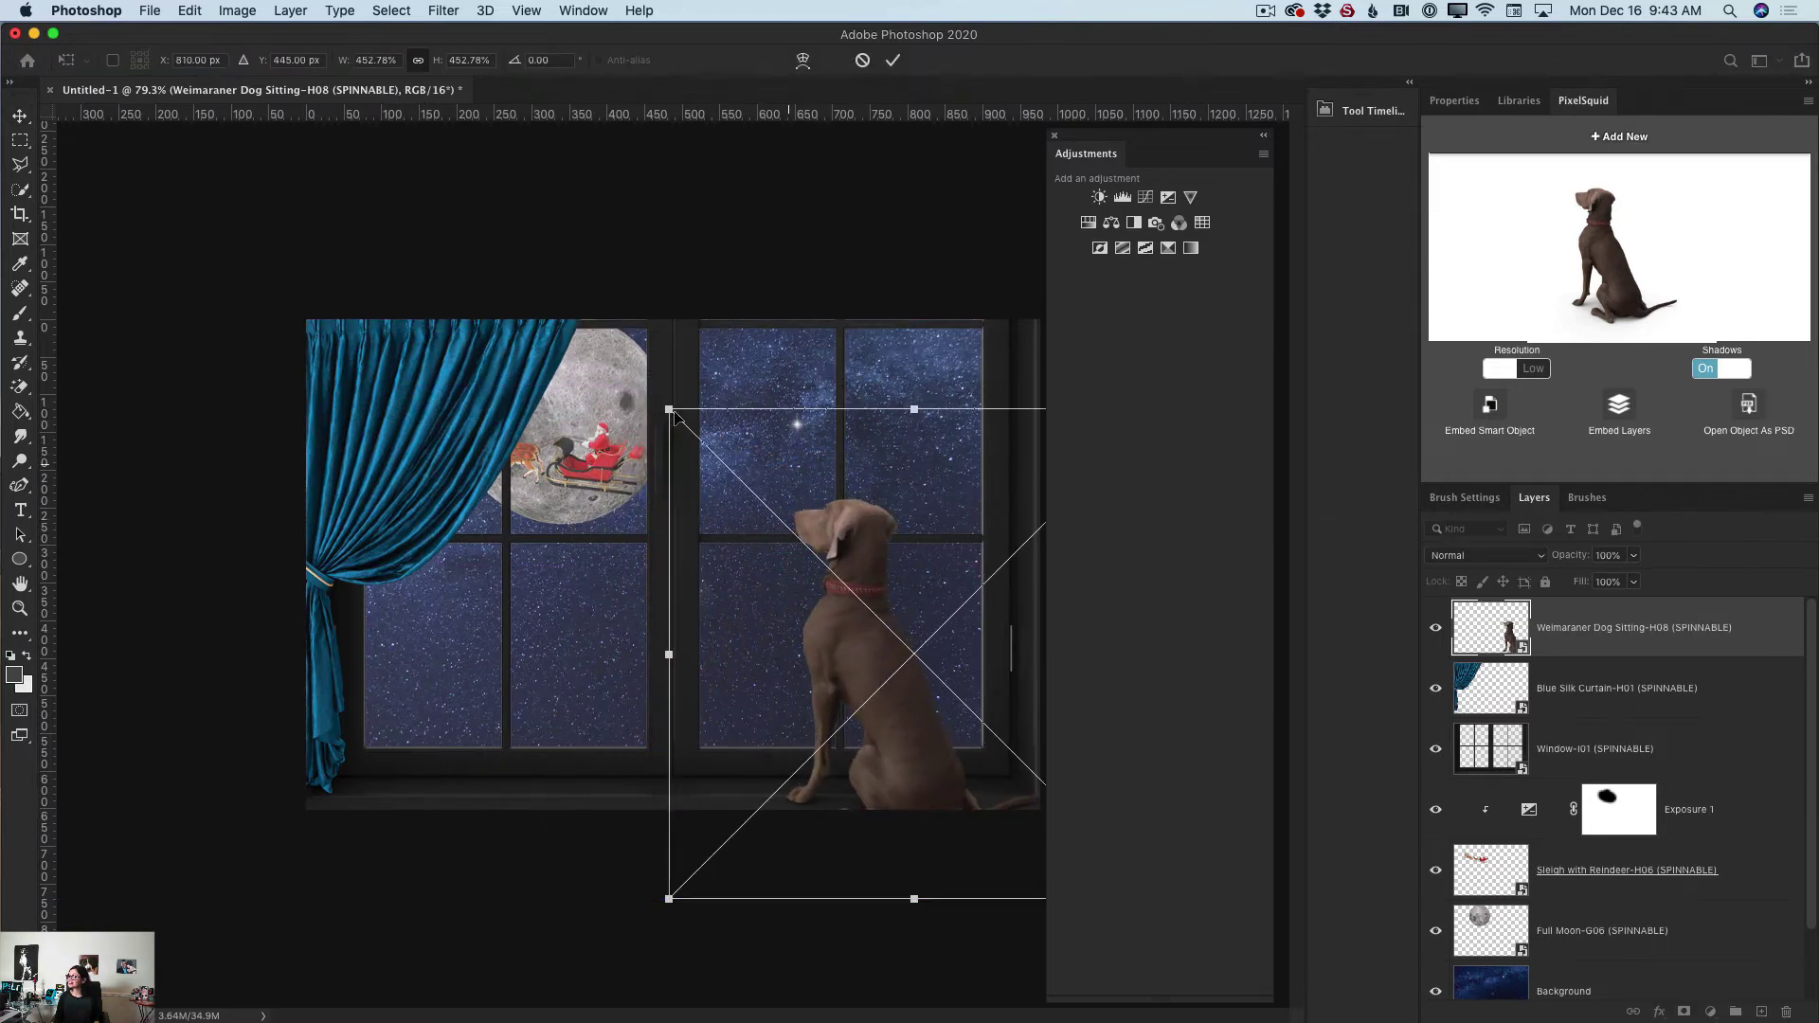
drag(669, 410, 599, 337)
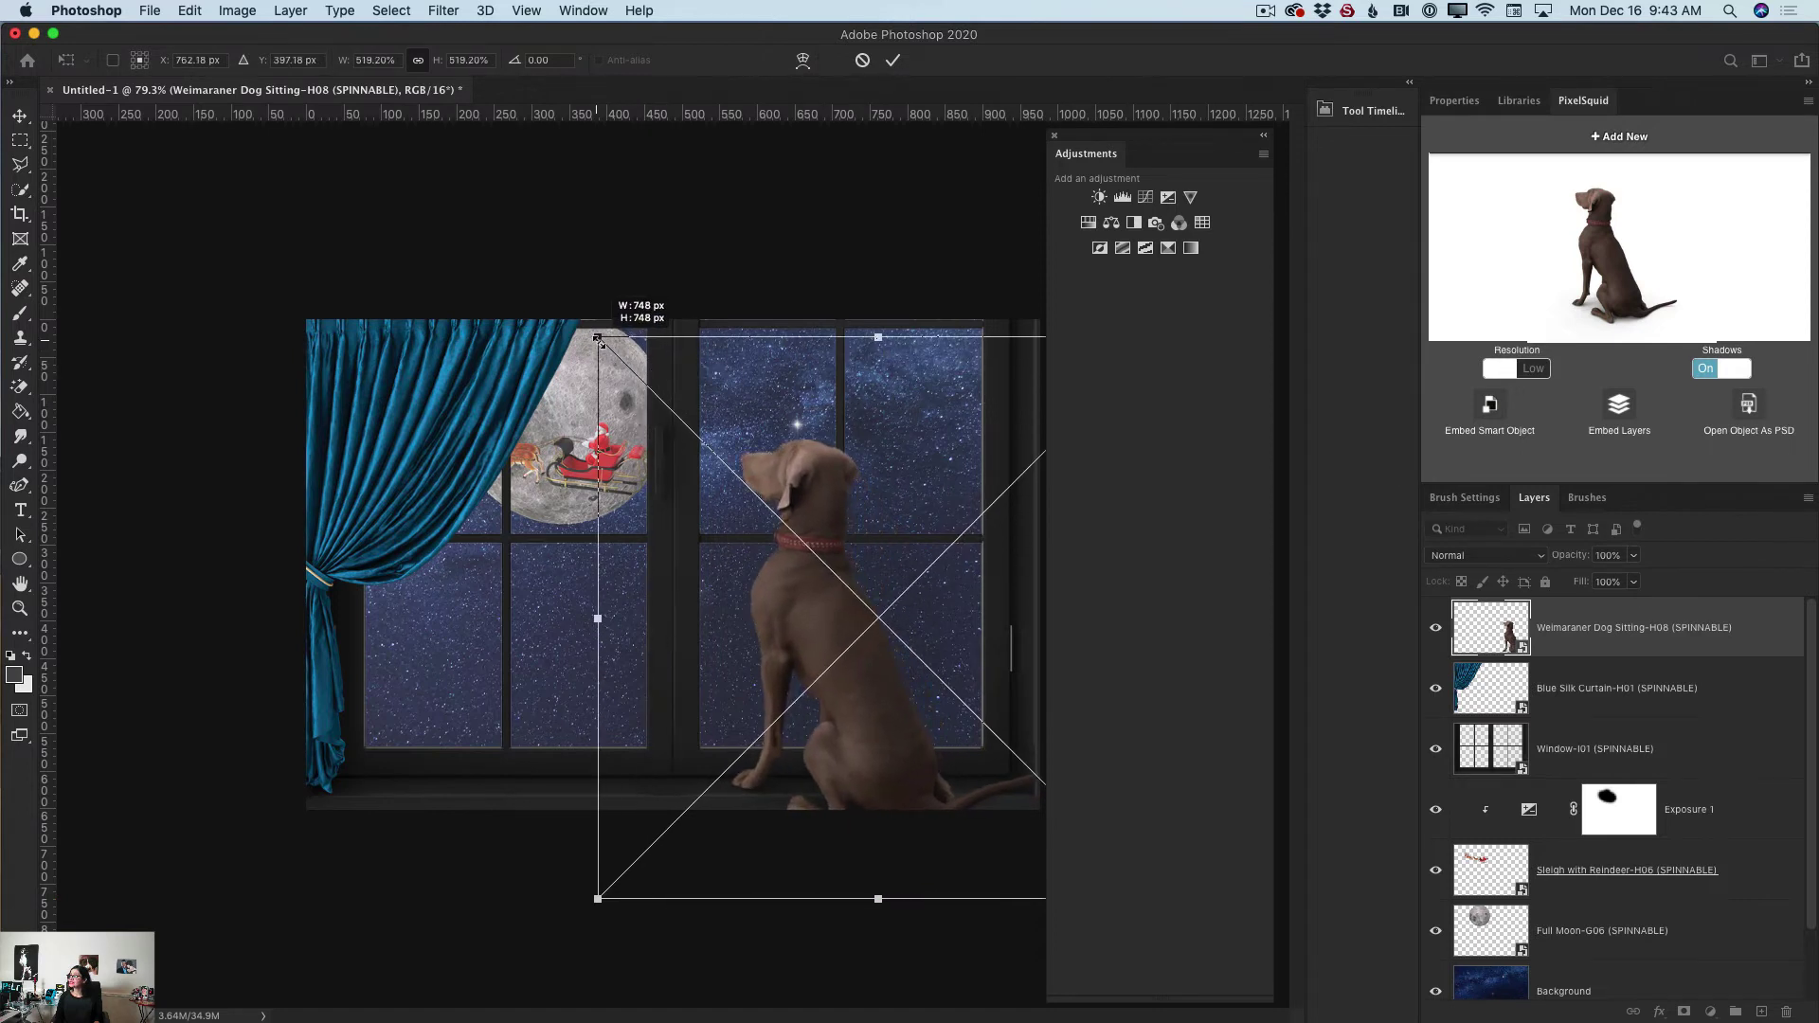
drag(816, 587, 865, 595)
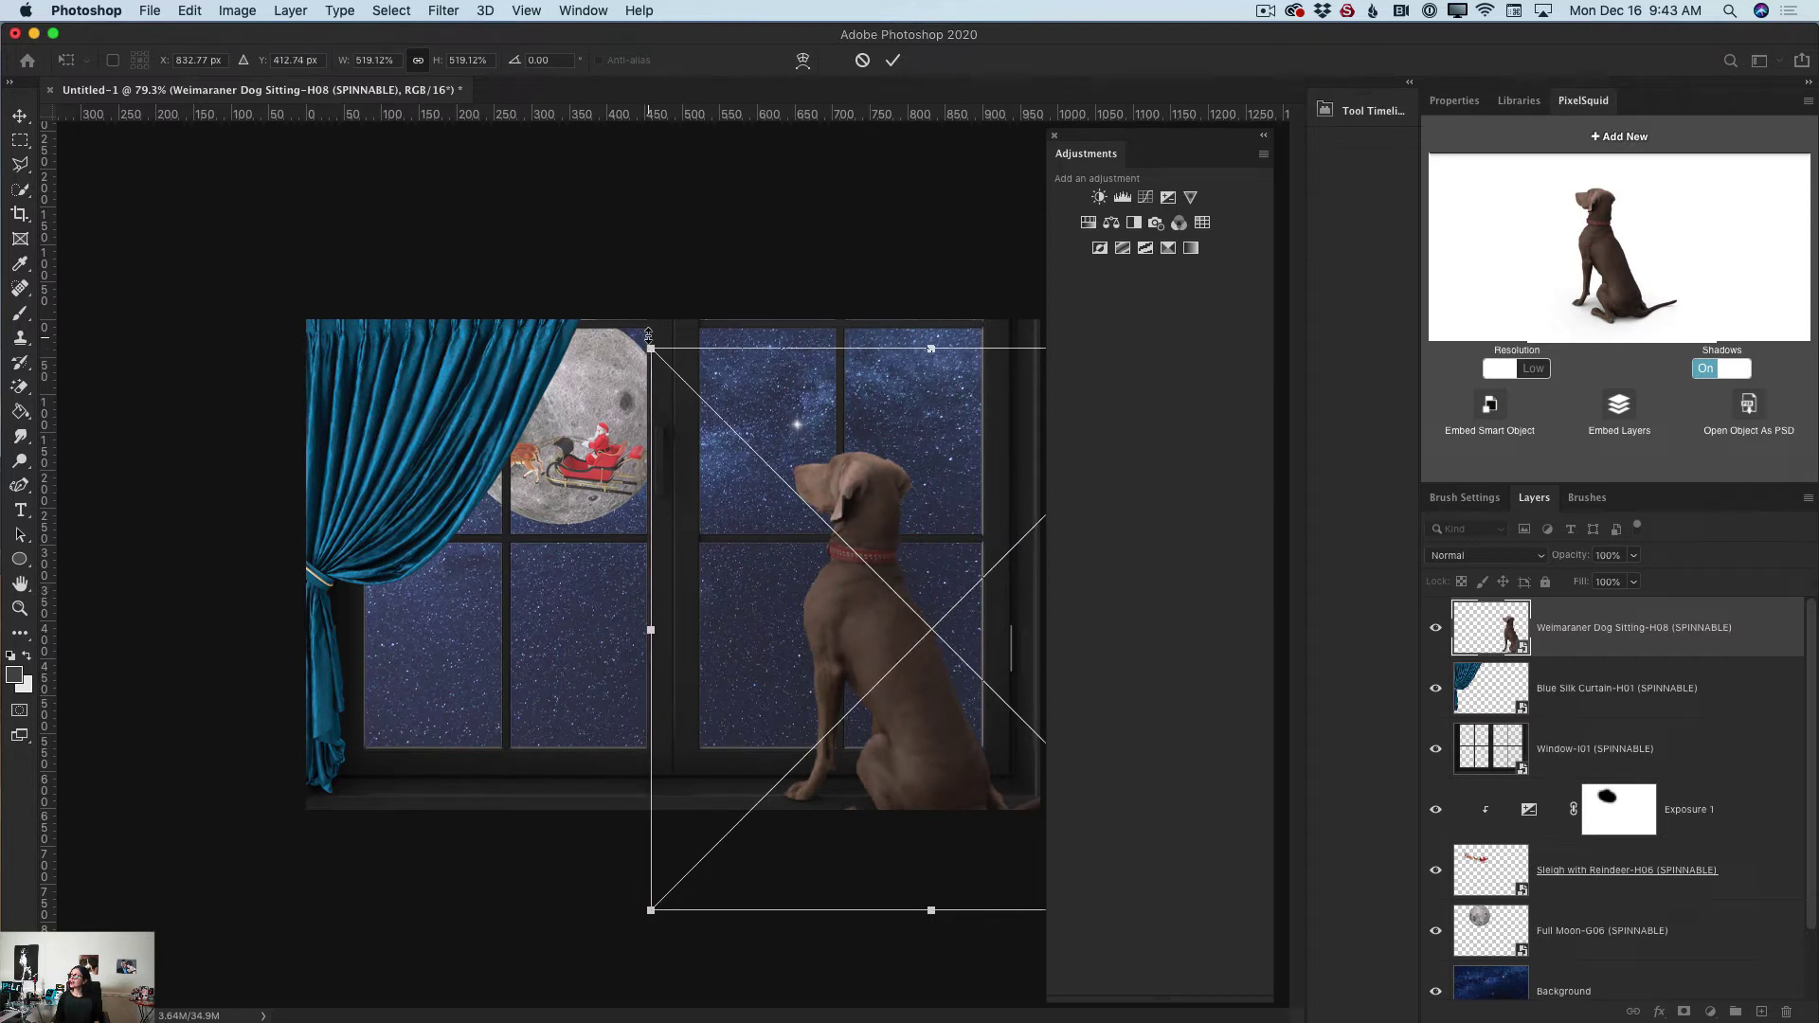
drag(650, 344, 706, 404)
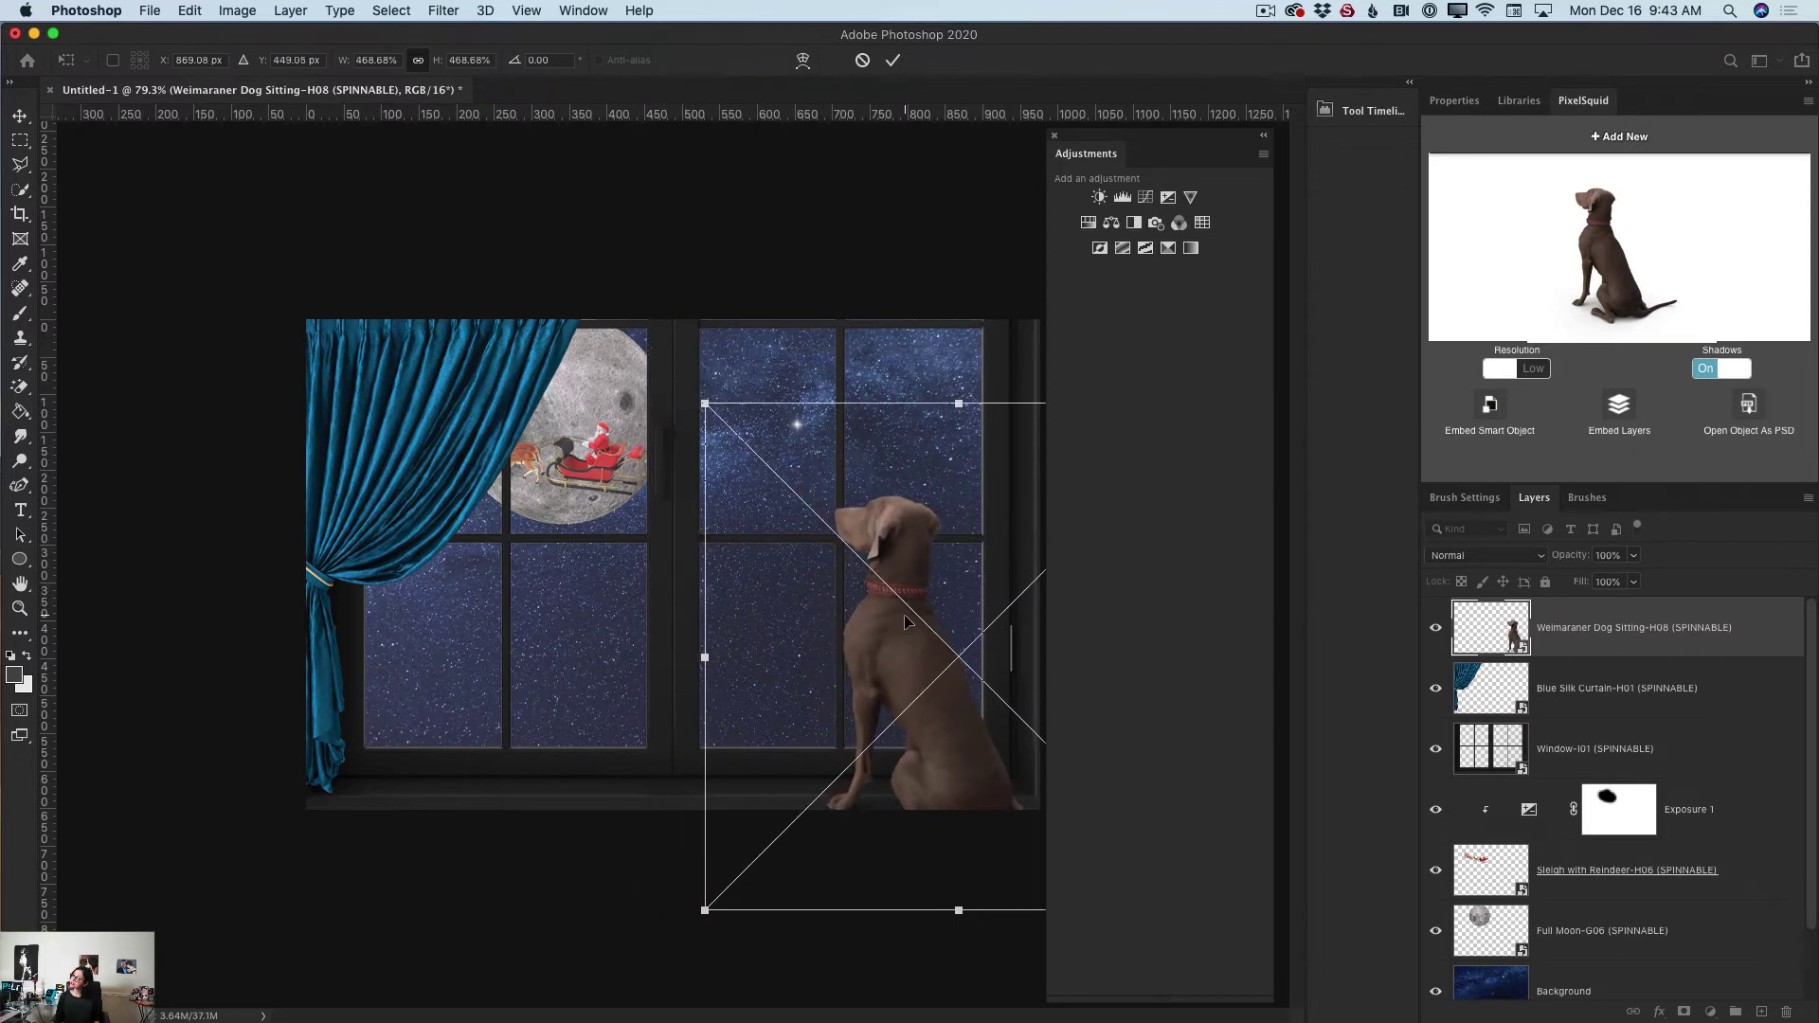
drag(907, 620, 870, 609)
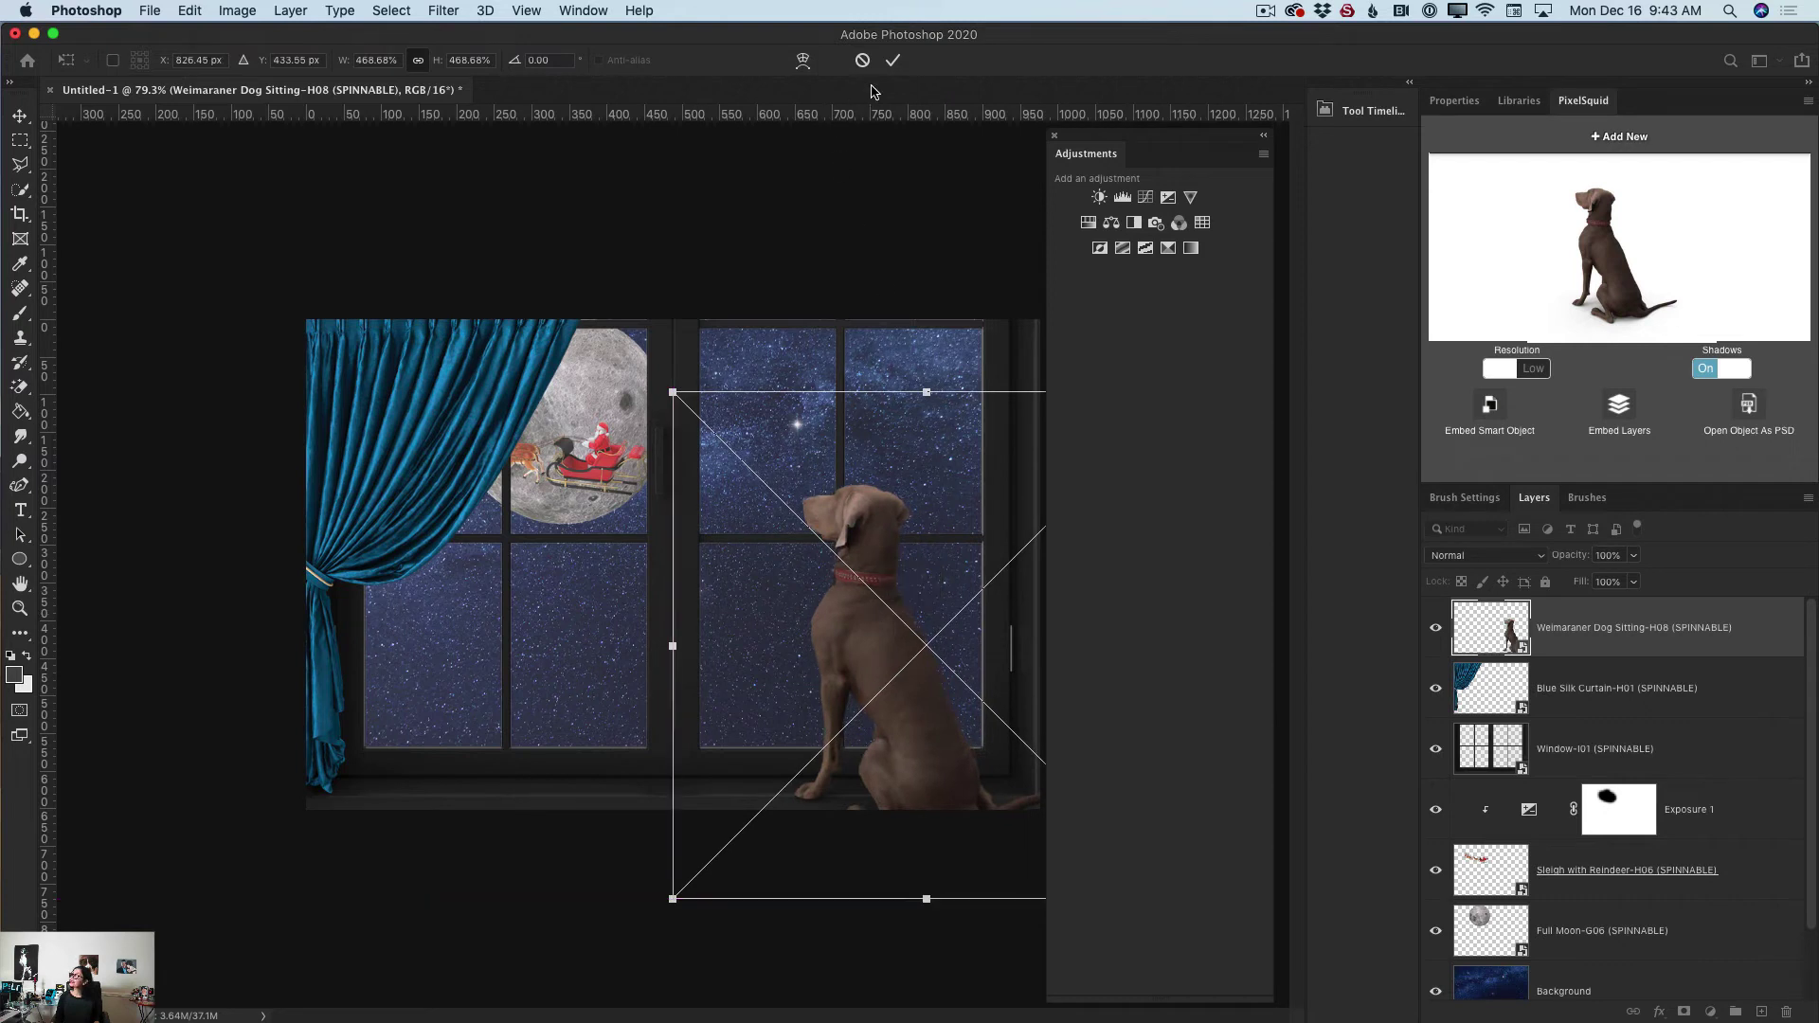
click(892, 61)
Step: Fine-tune the dog's rotation and position so it looks up toward the sleigh, and switch its resolution to High
drag(1624, 295, 1624, 288)
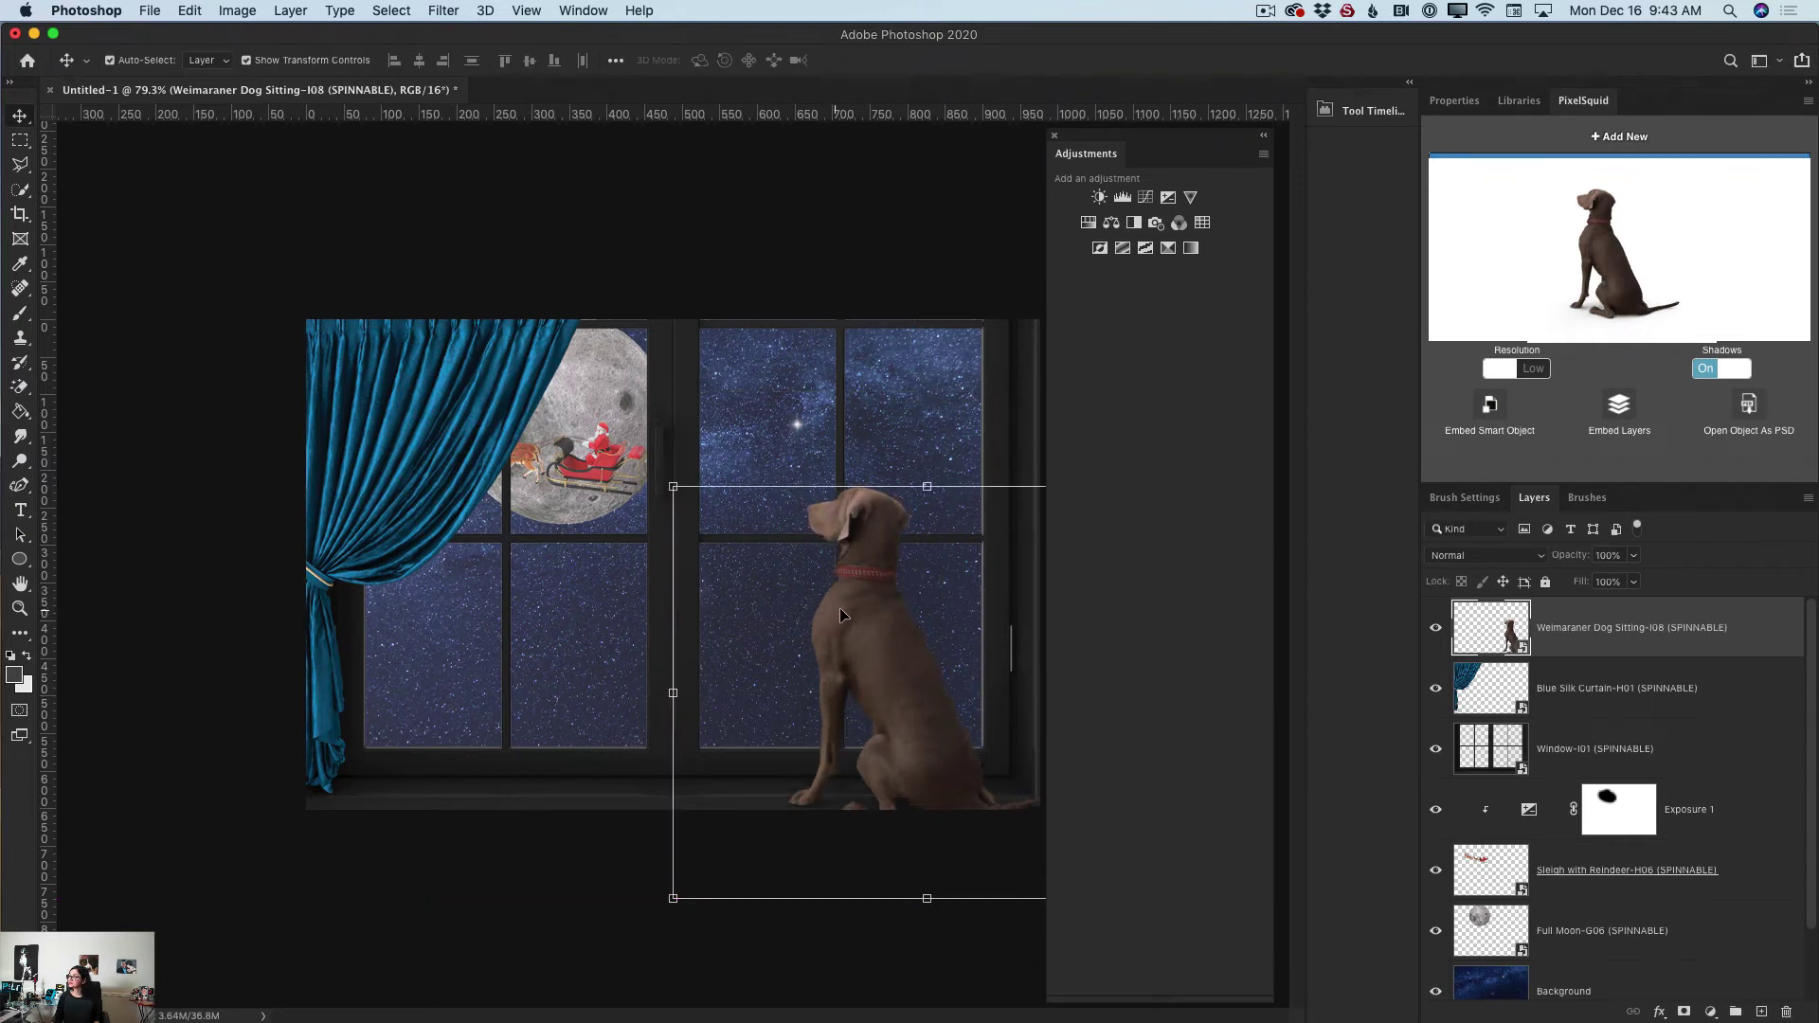
drag(862, 643, 863, 618)
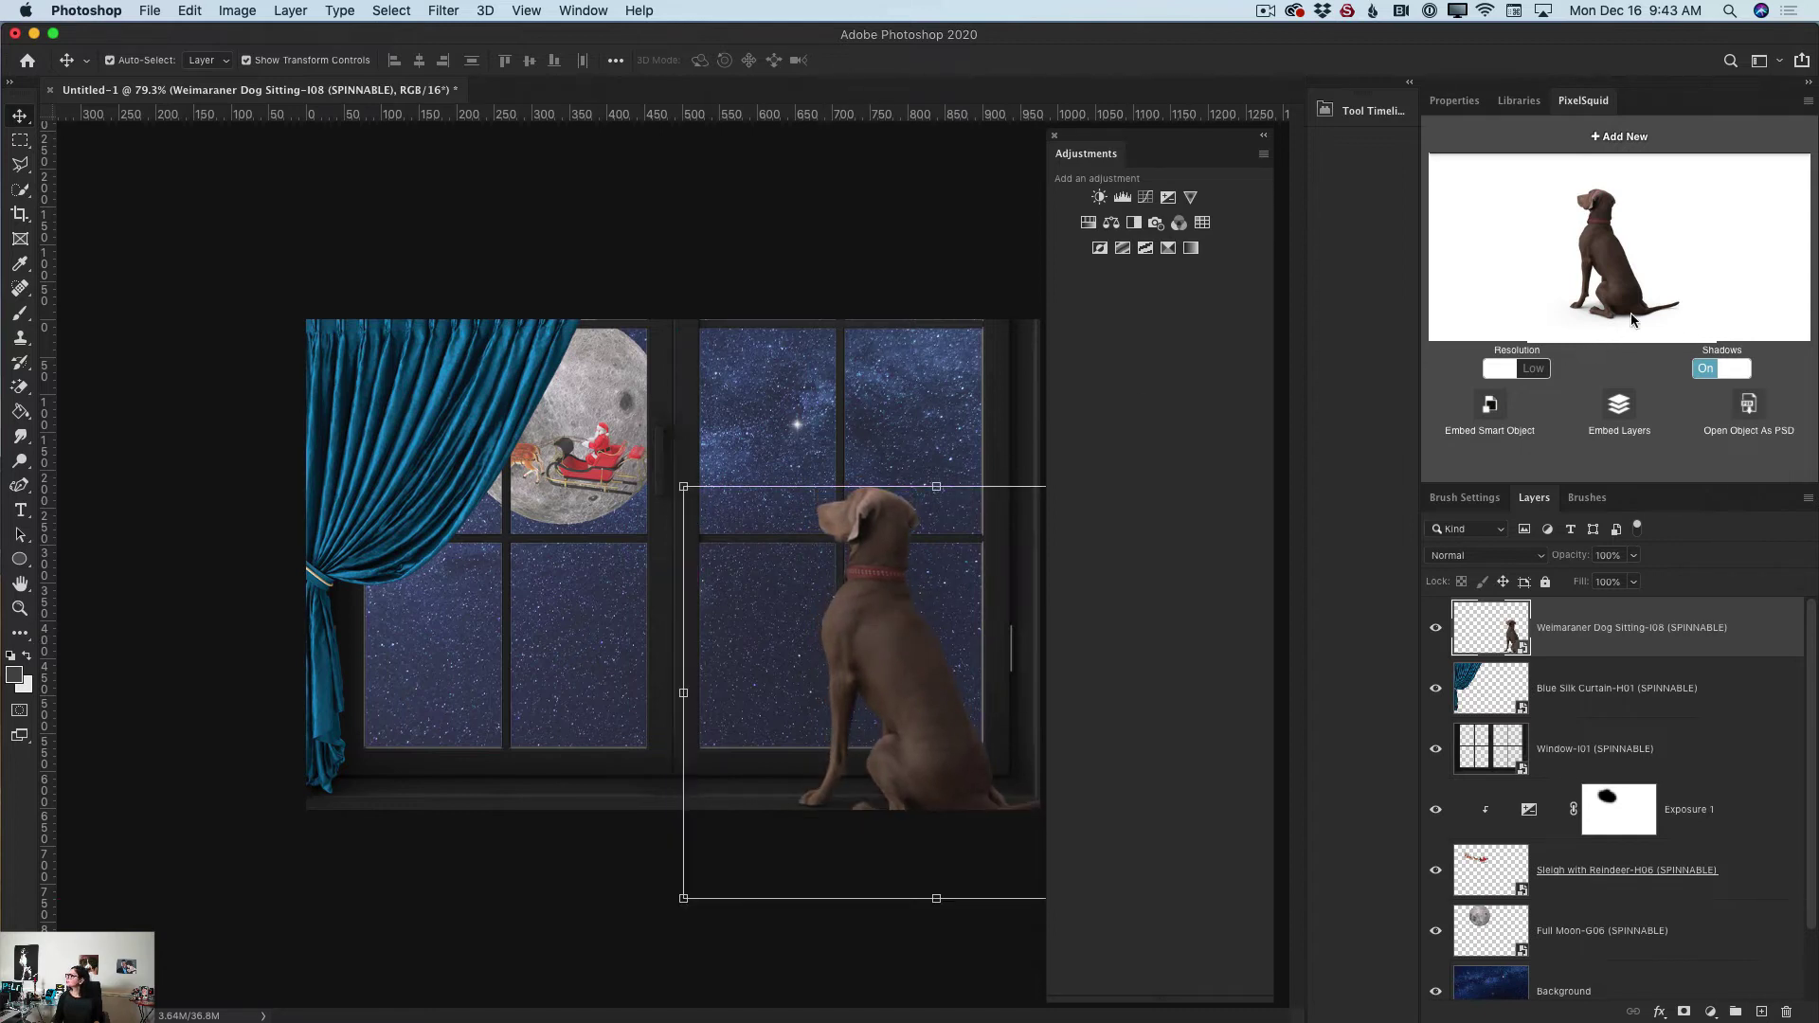
mouse_move(1646, 311)
mouse_down()
mouse_move(1644, 327)
mouse_move(1652, 313)
mouse_up()
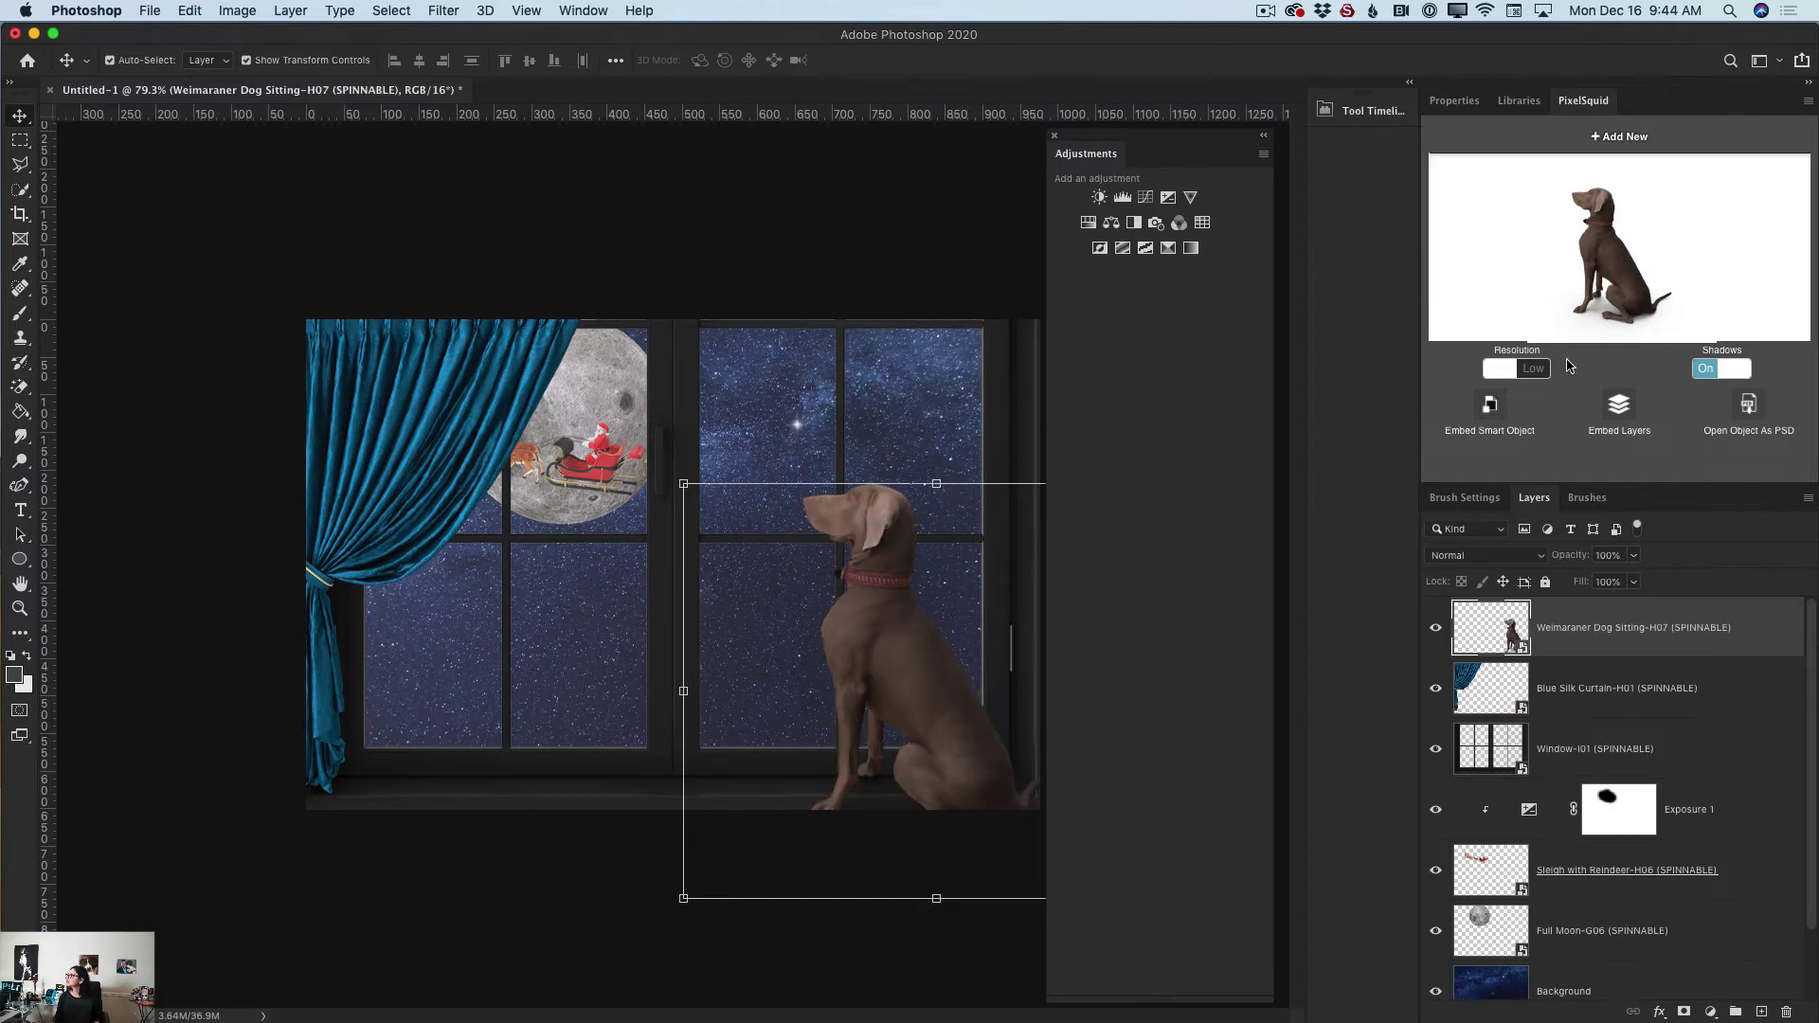
drag(1640, 312, 1631, 313)
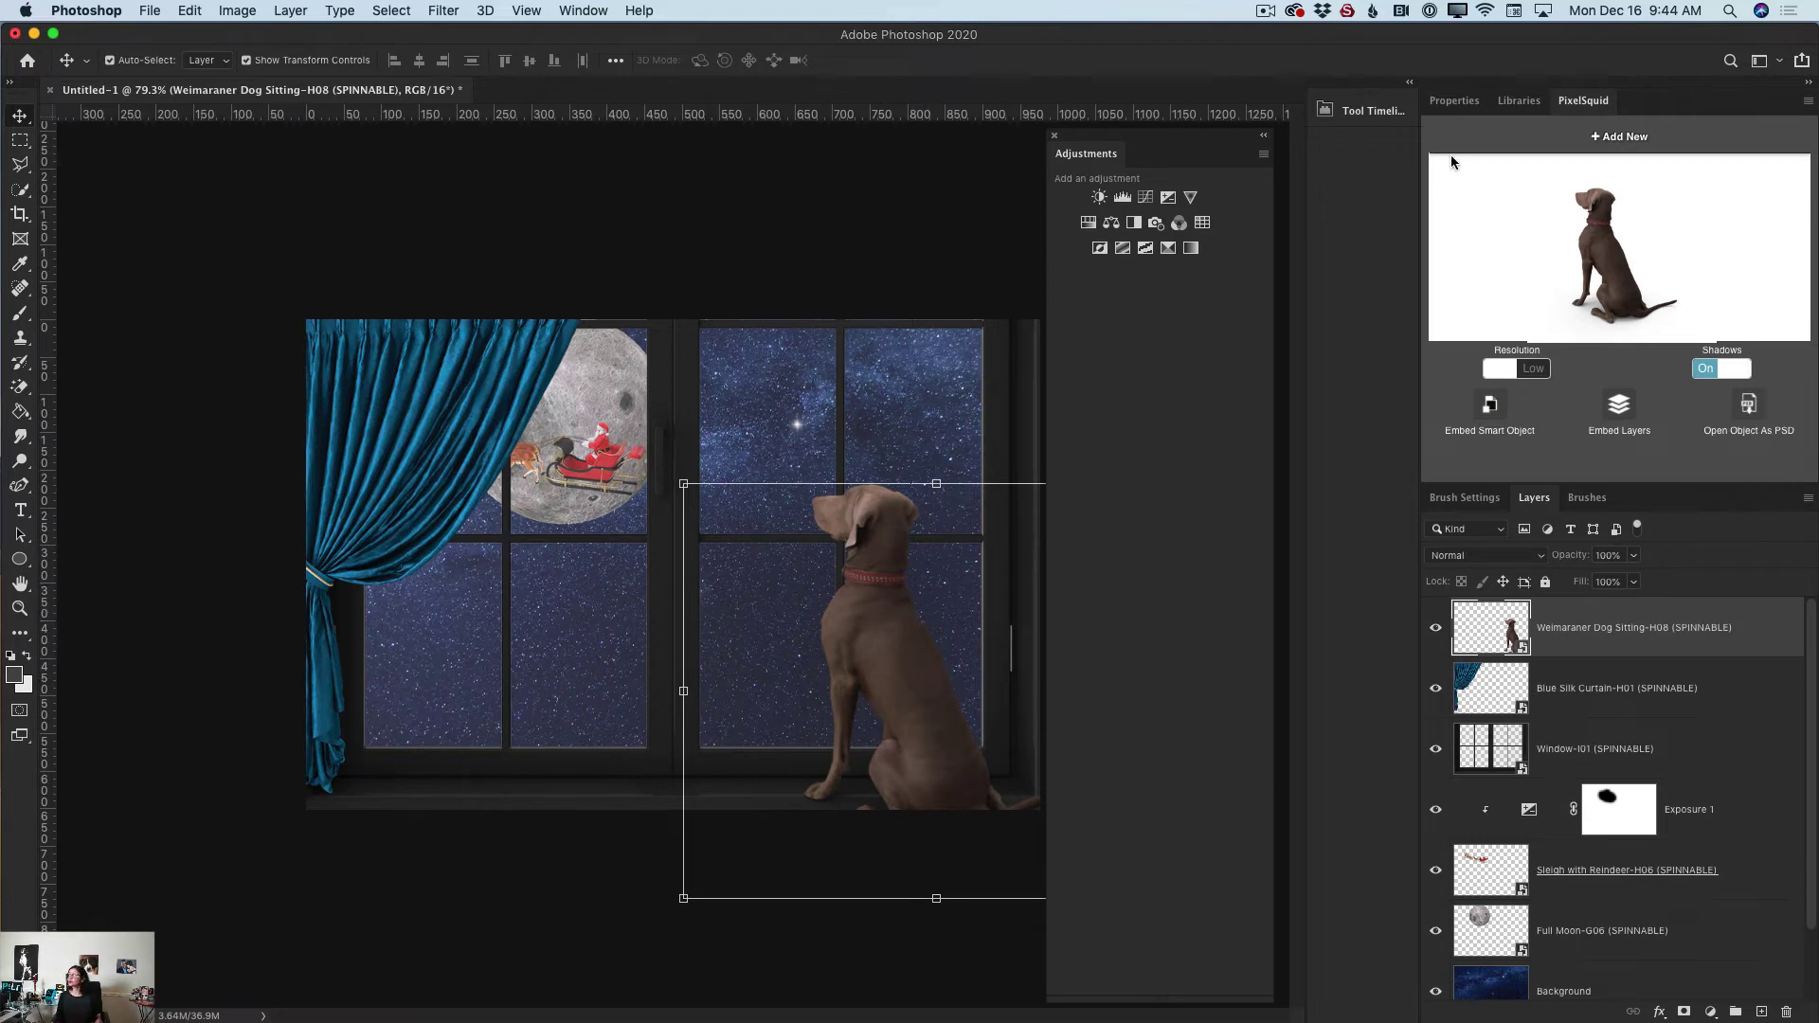
click(1526, 373)
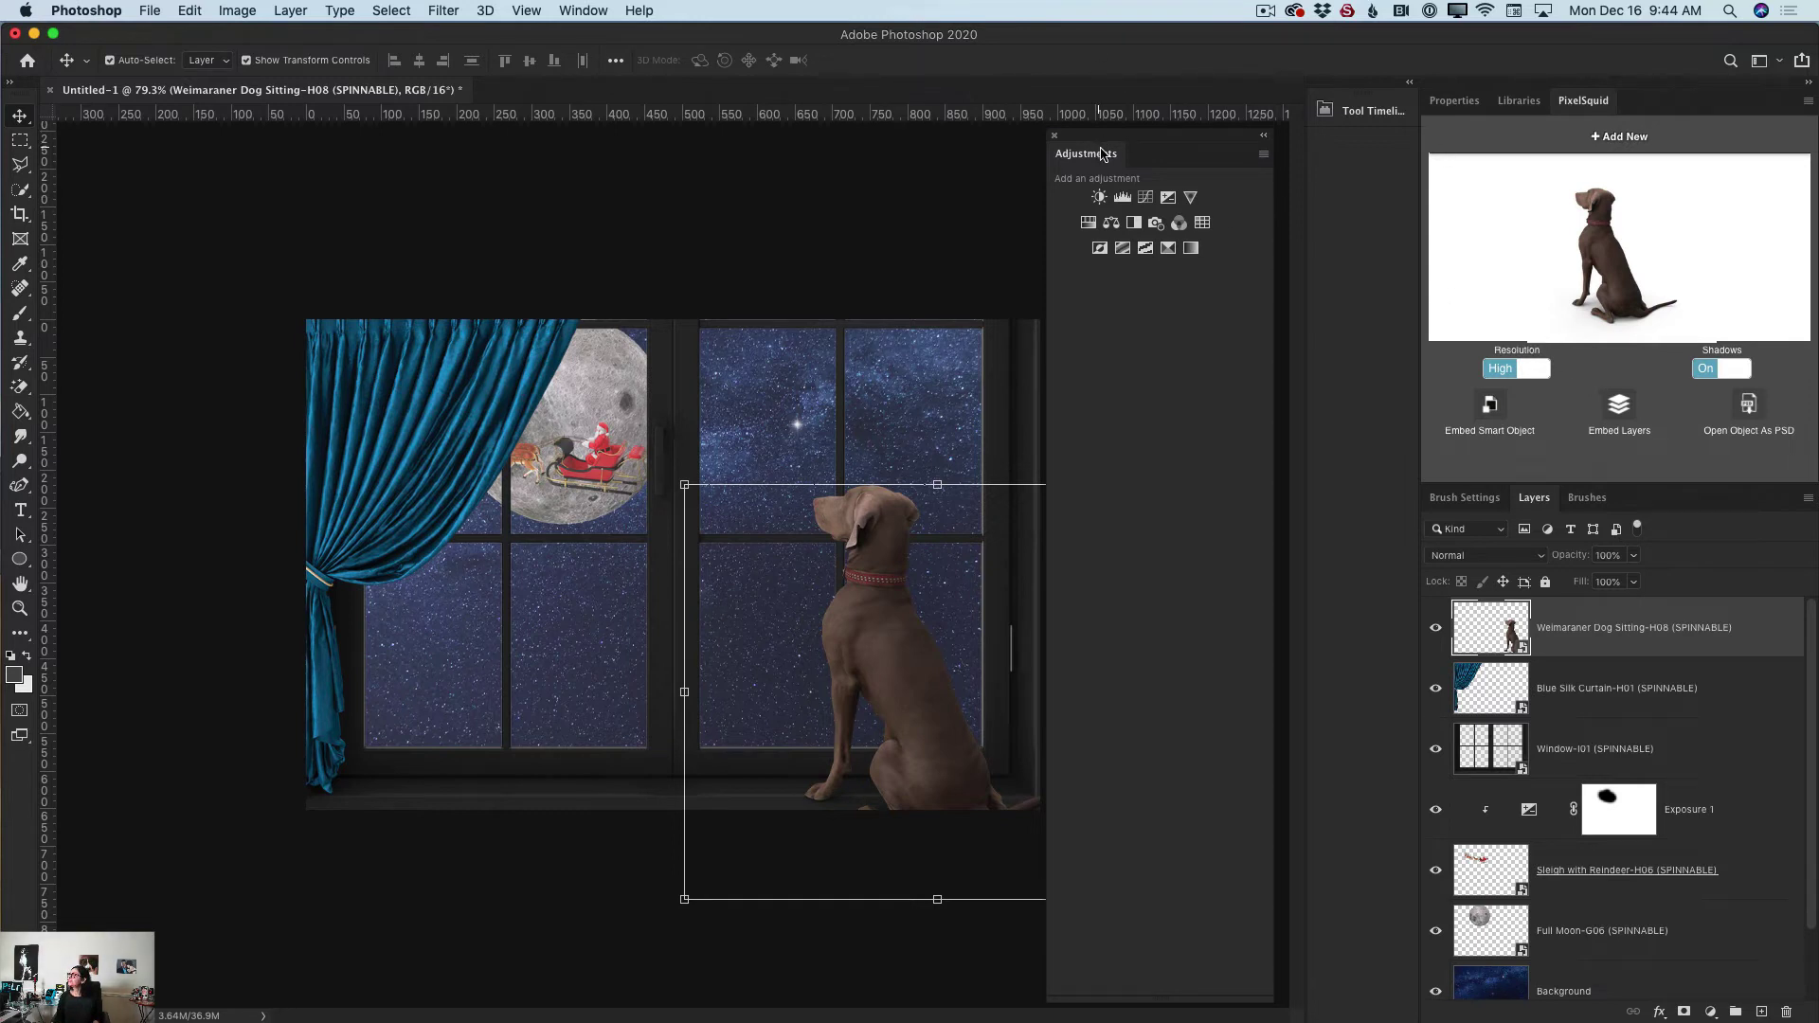
Step: Darken the dog with a clipped Exposure adjustment: exposure -2.13, gamma correction 0.88, layer opacity 74%
click(1168, 198)
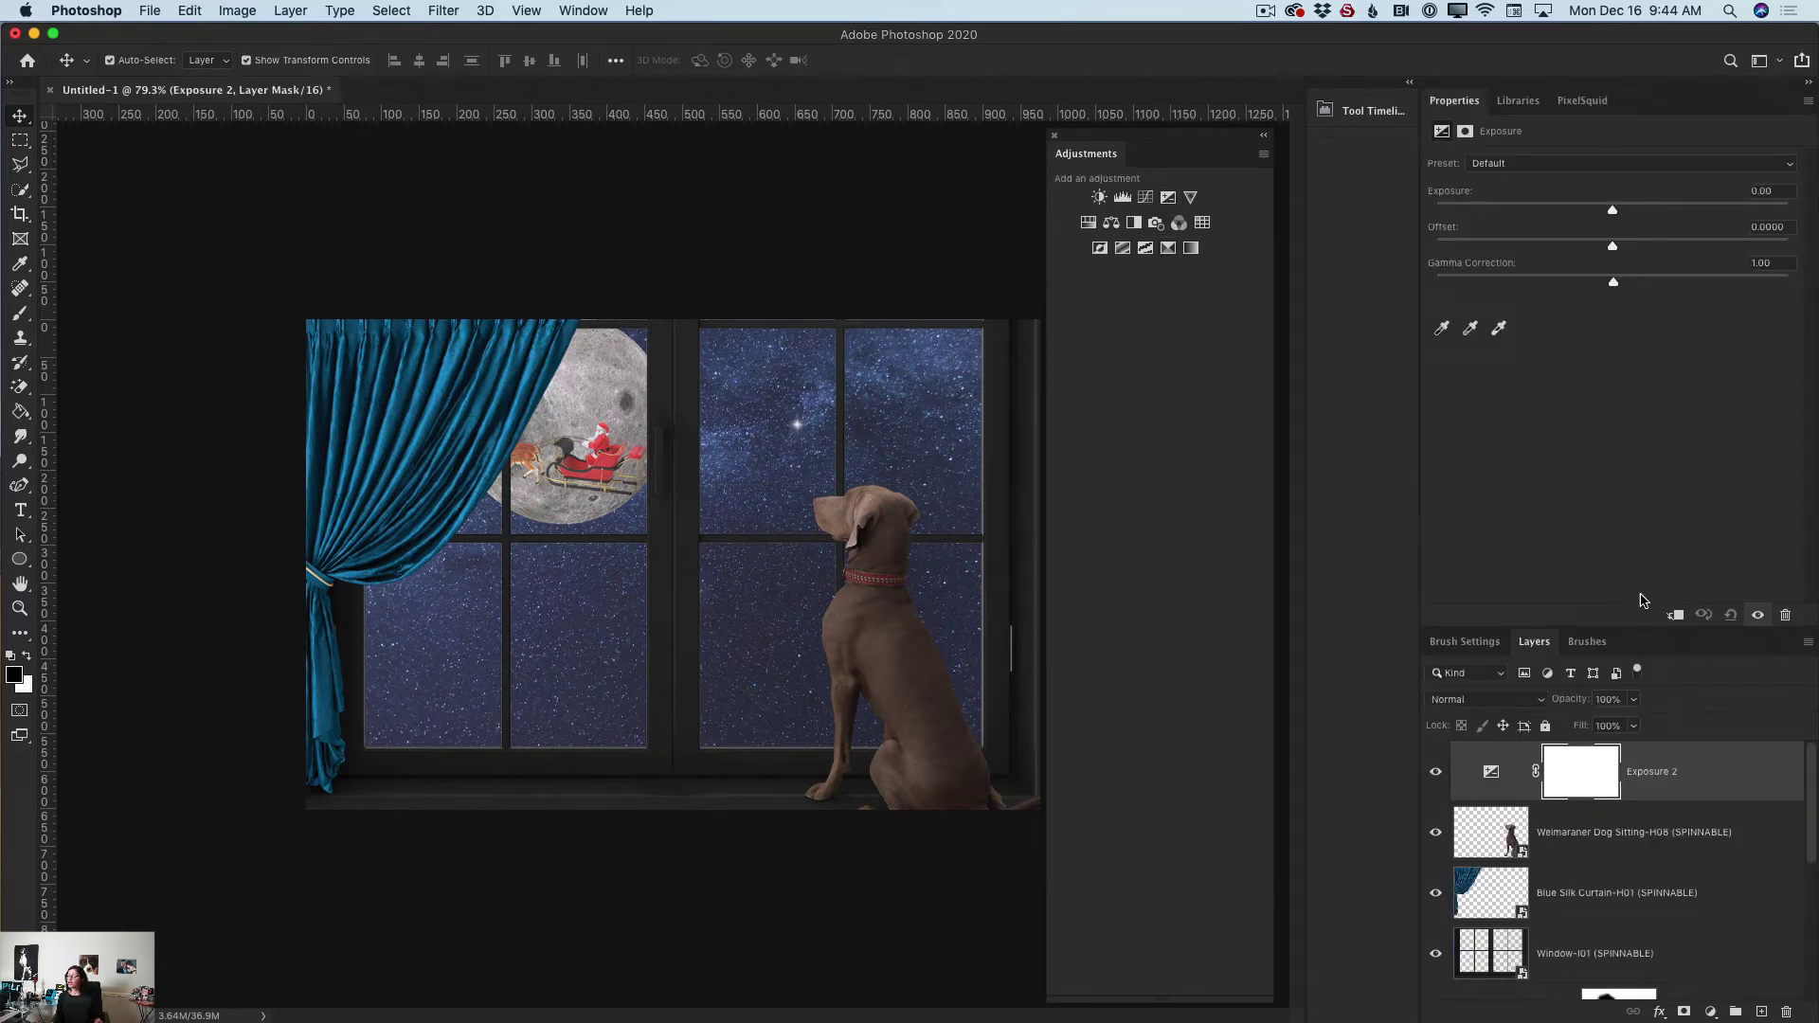
click(1675, 616)
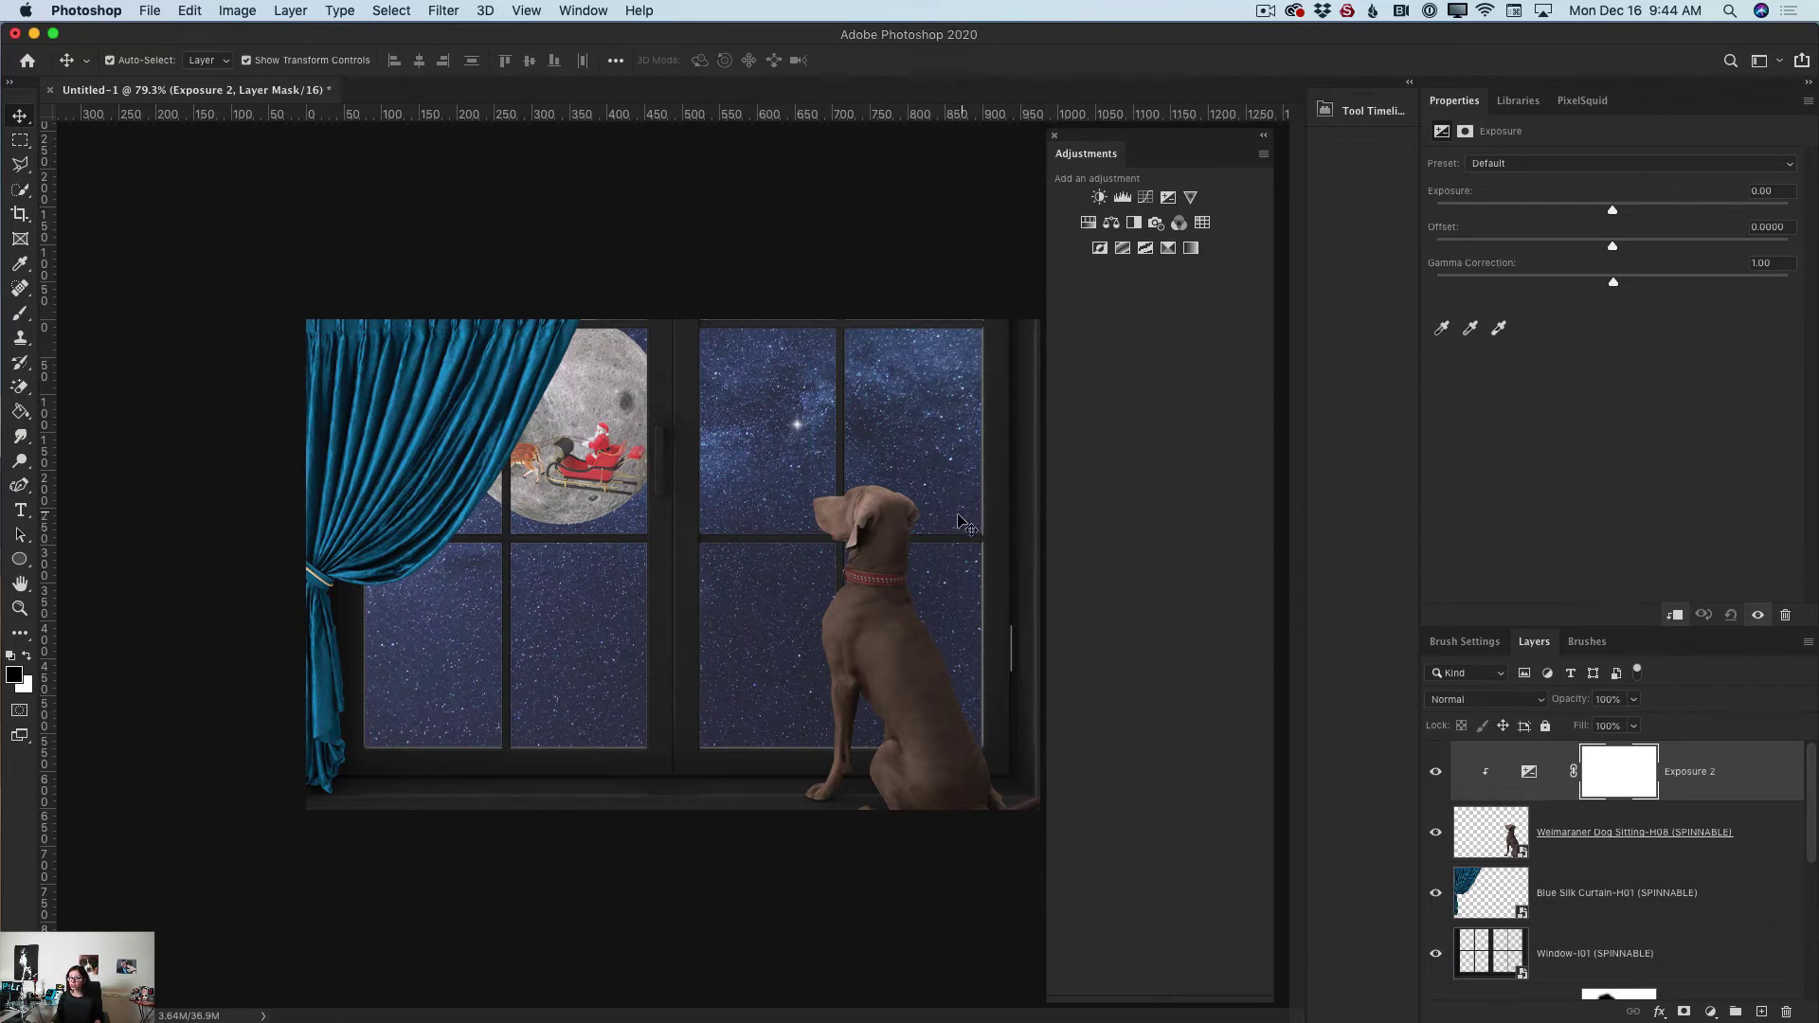
drag(1612, 218, 1558, 214)
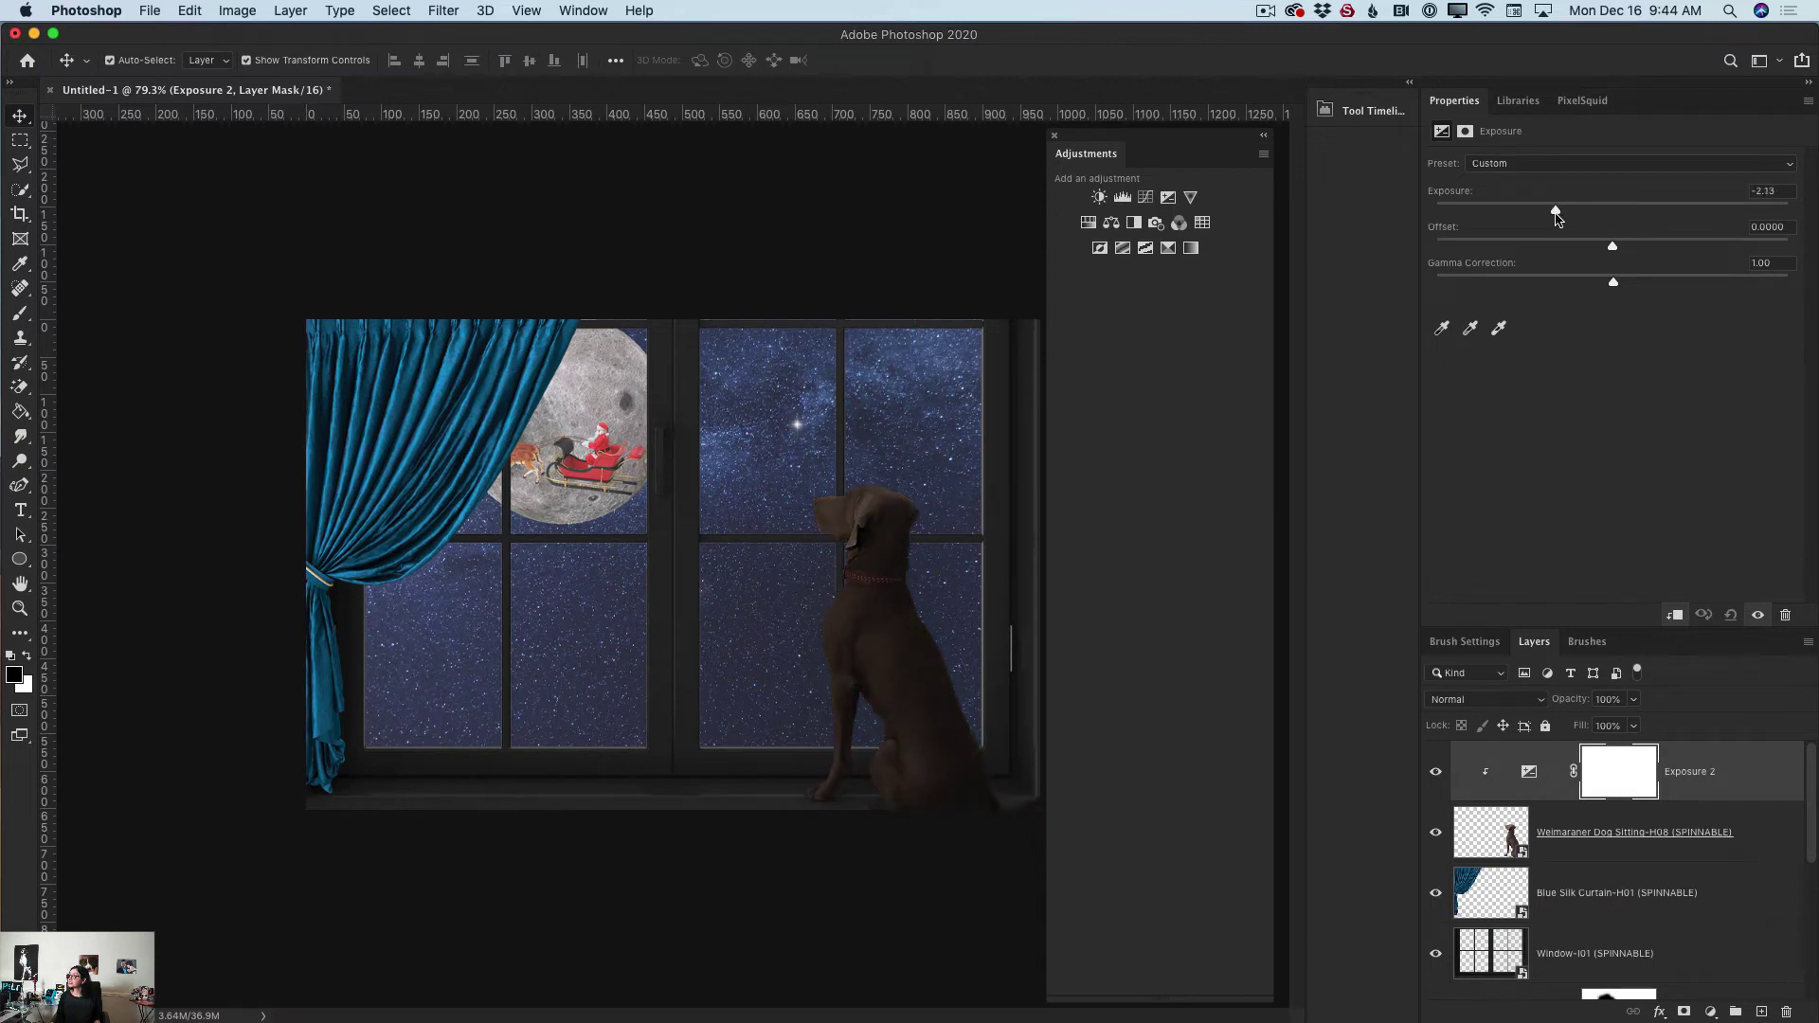
drag(1613, 282, 1643, 286)
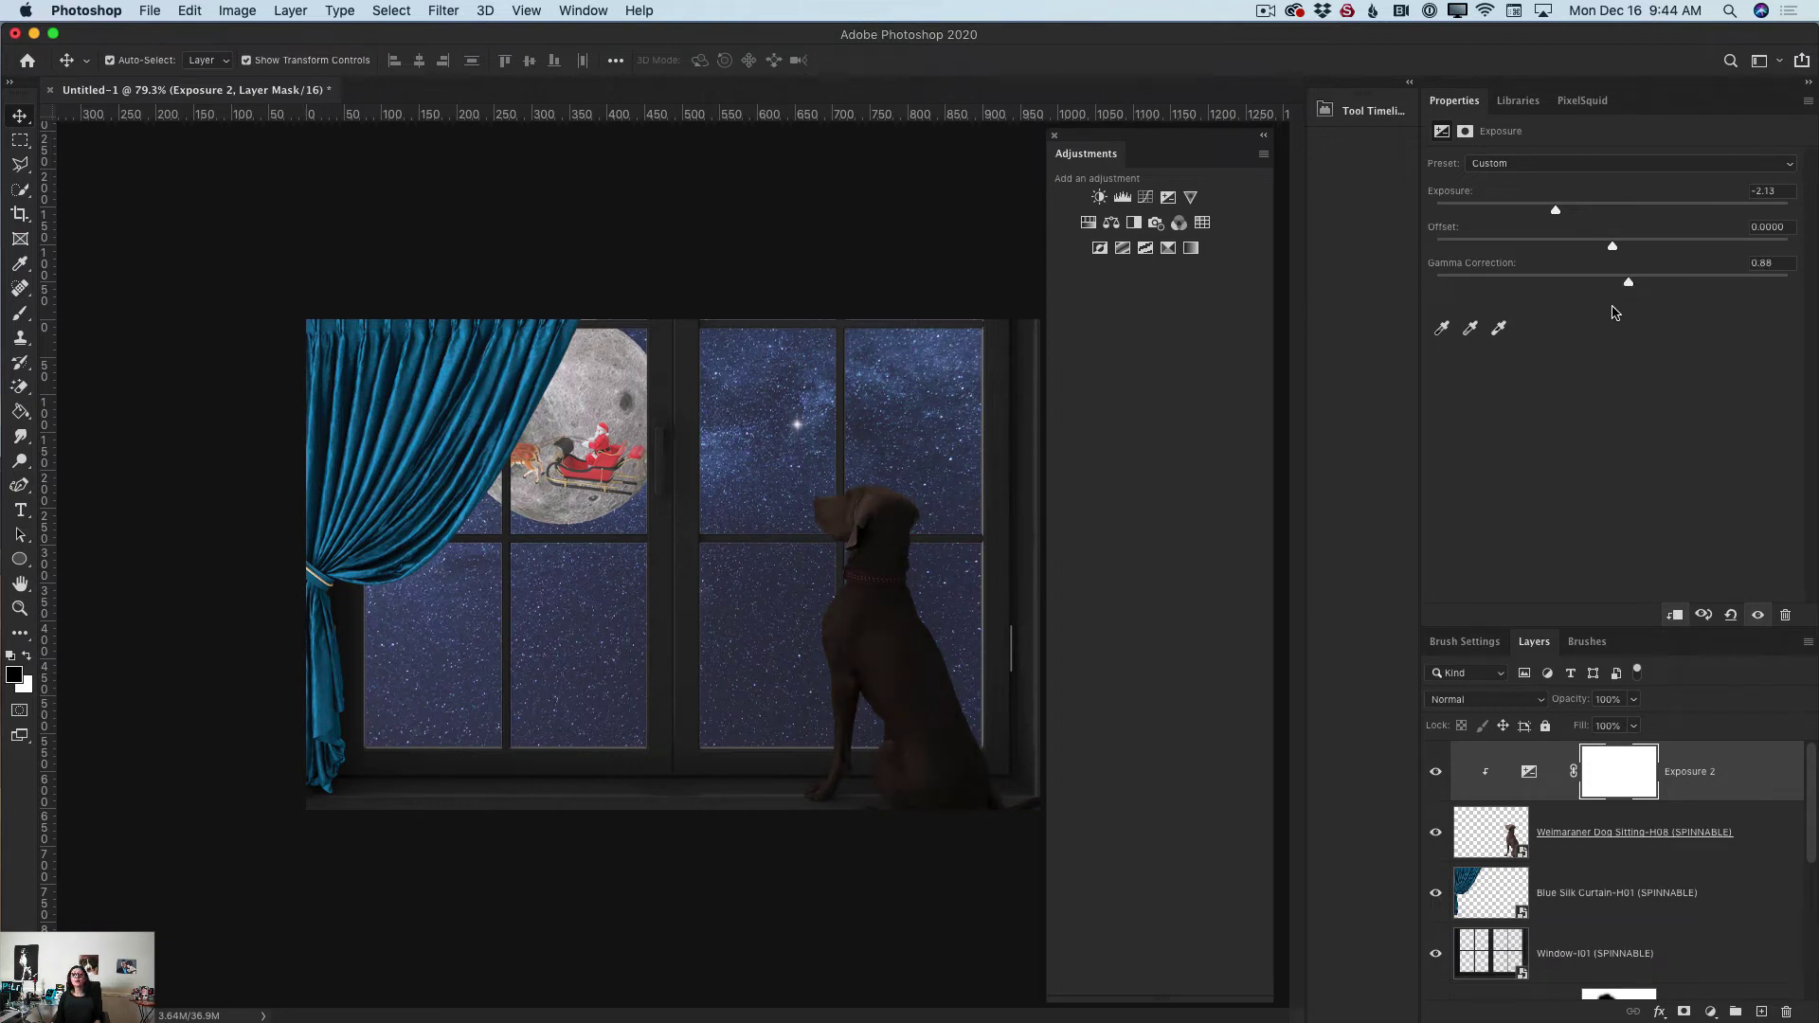
click(1618, 792)
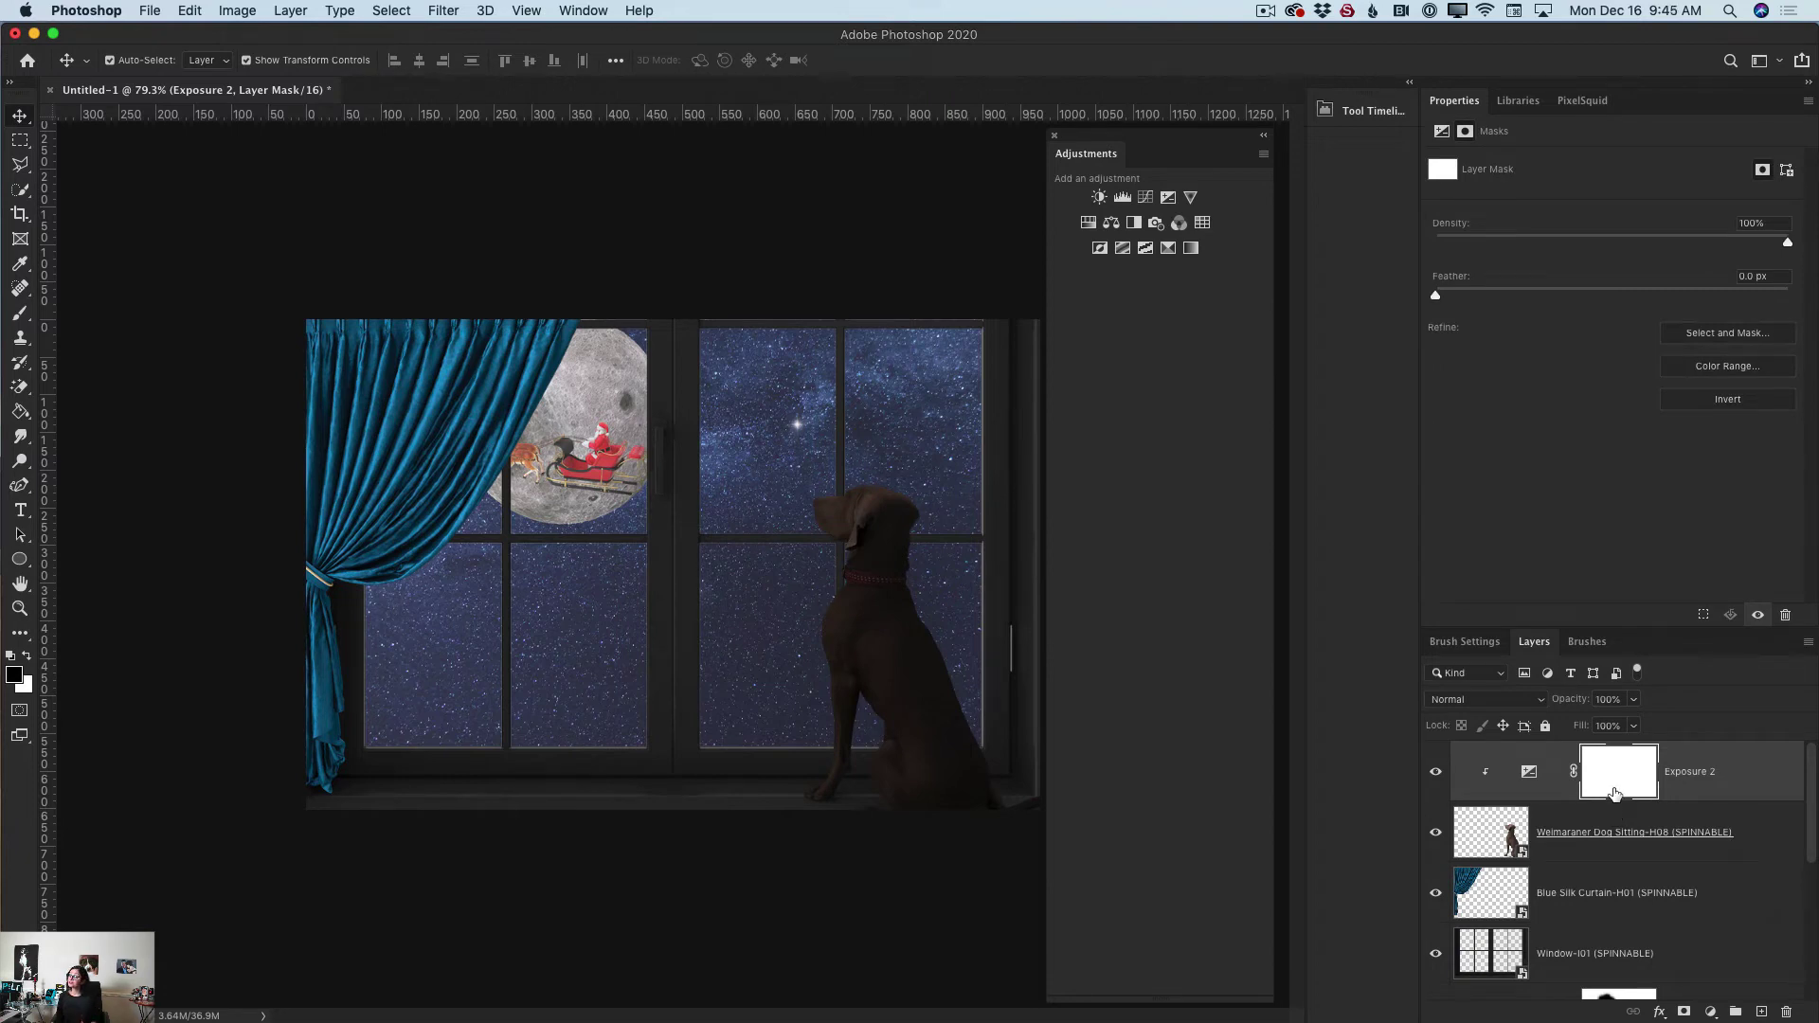
click(1633, 700)
drag(1634, 724, 1610, 726)
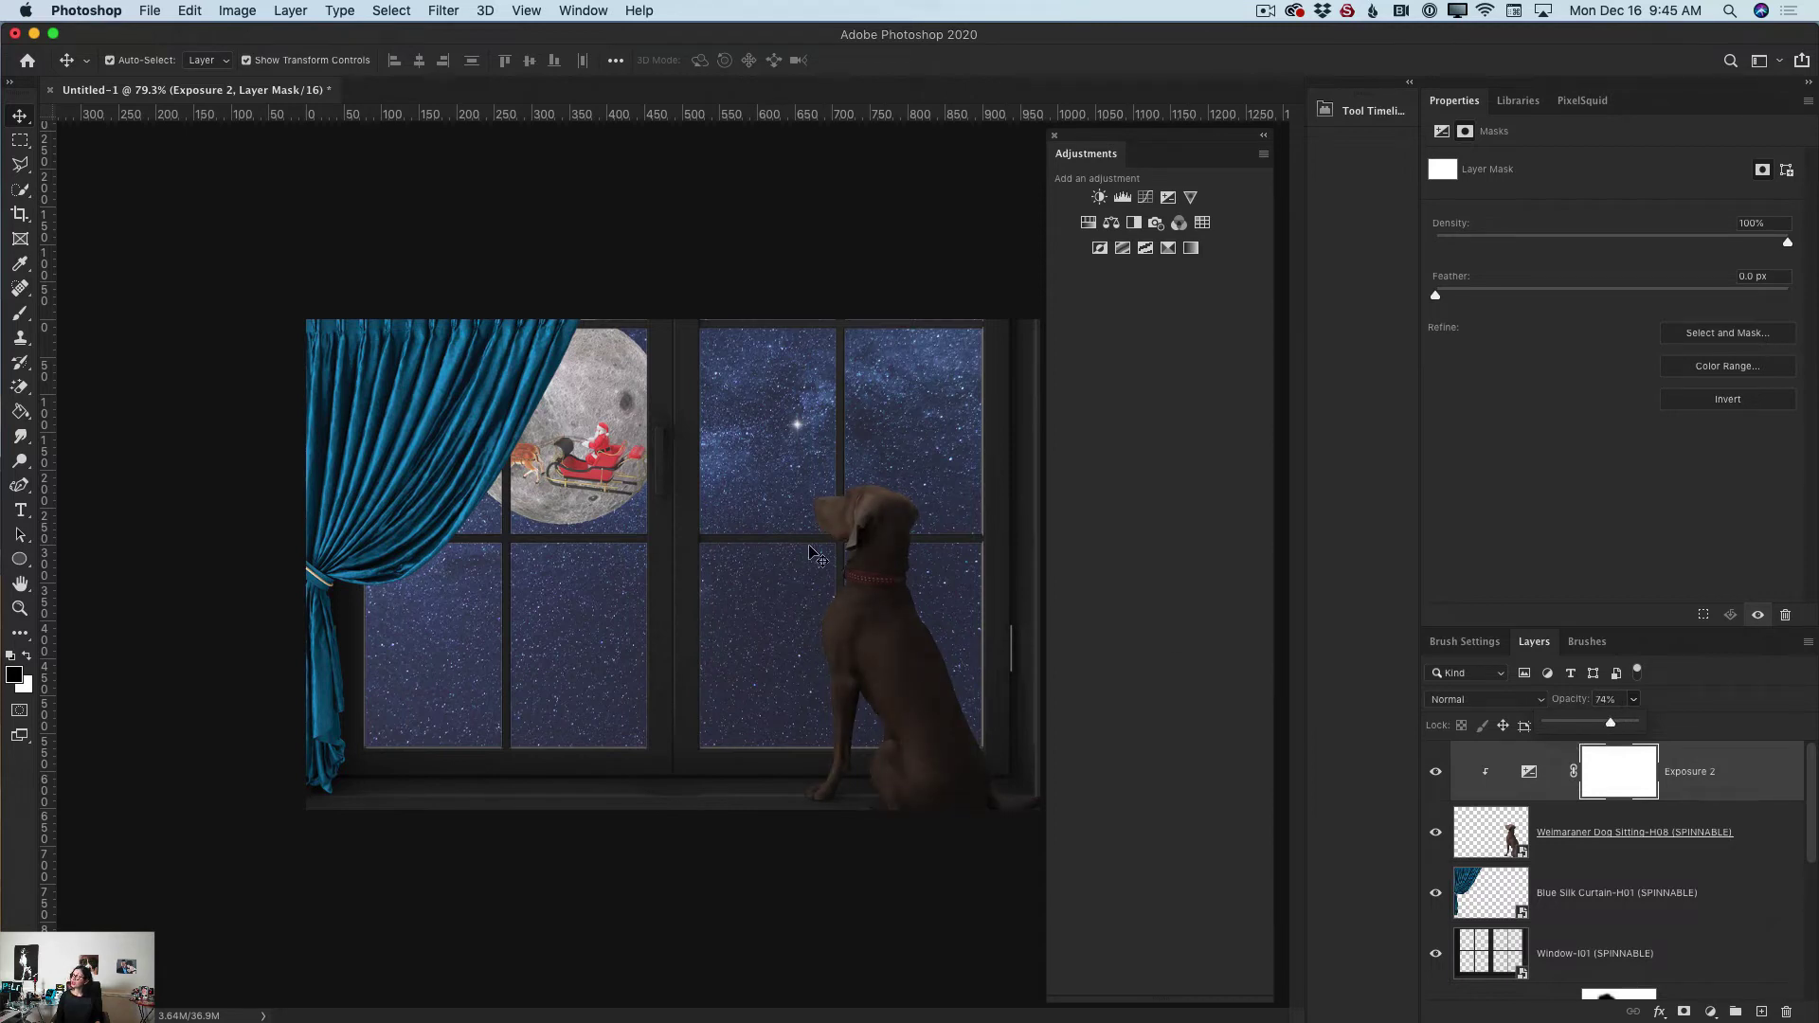
Step: Lighten the dog's muzzle by painting black on the Exposure 2 mask with the Brush at 24% opacity
click(27, 318)
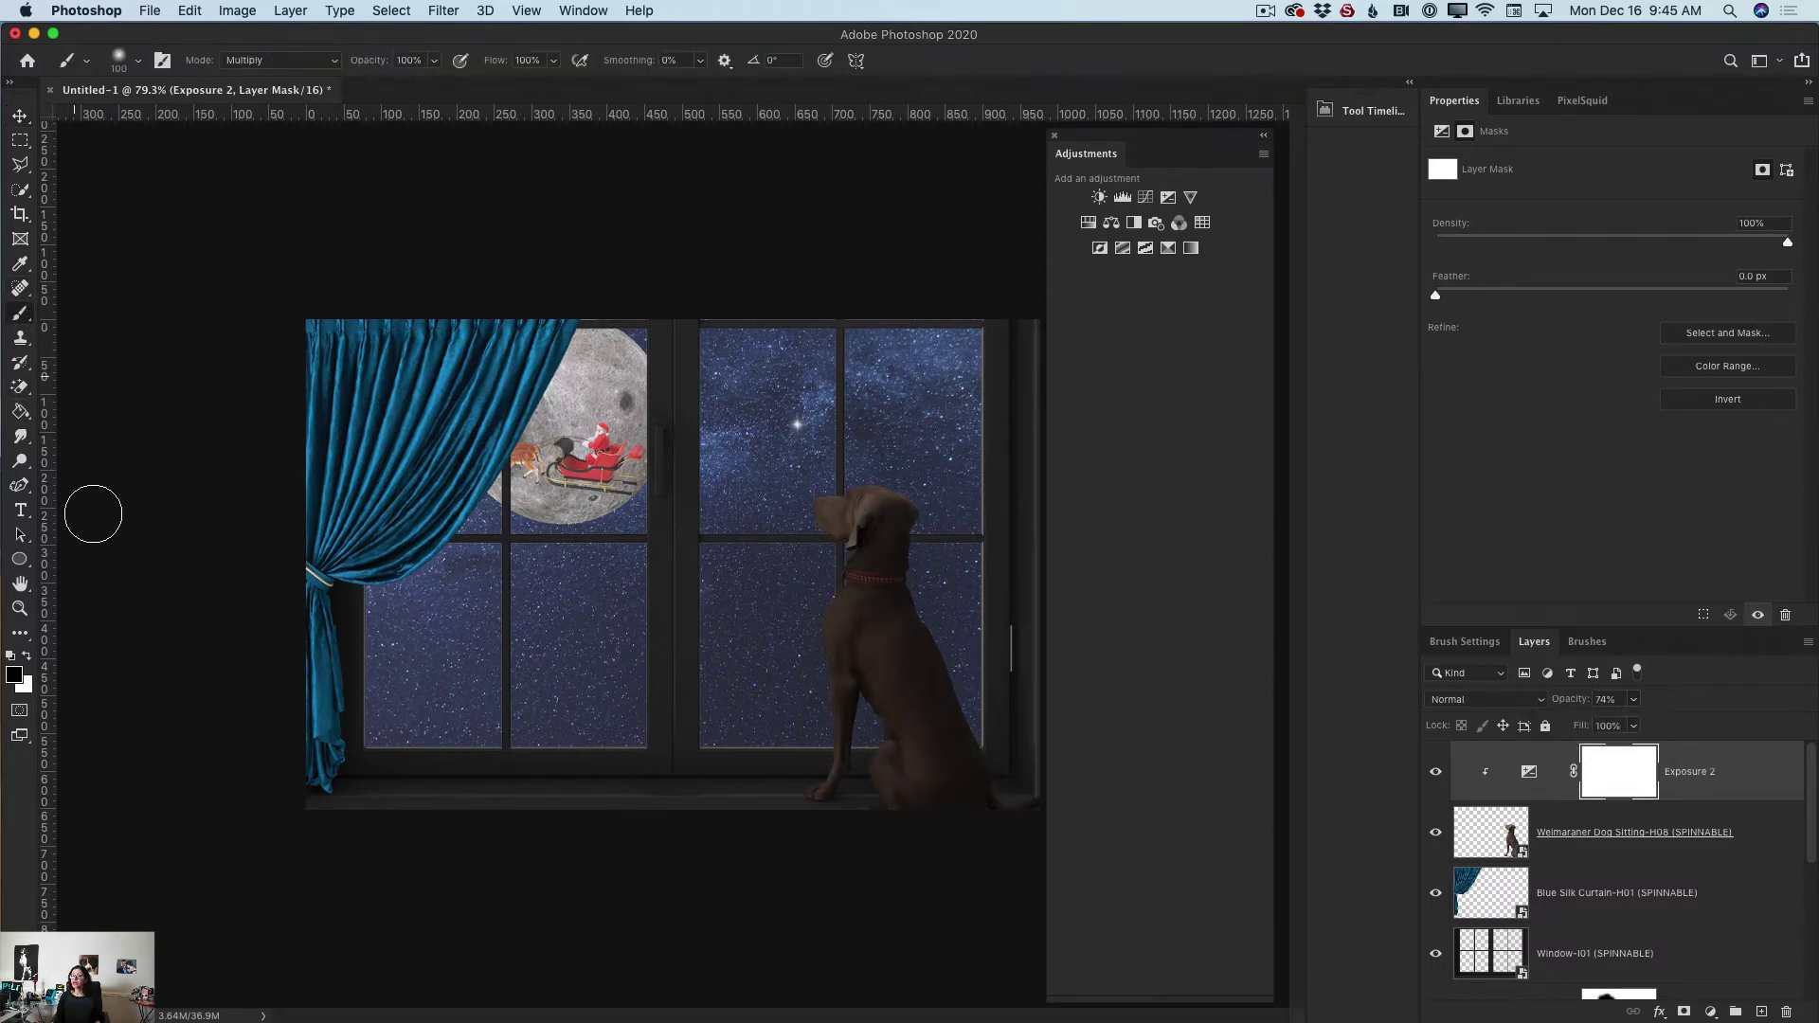
click(434, 61)
drag(434, 85, 386, 85)
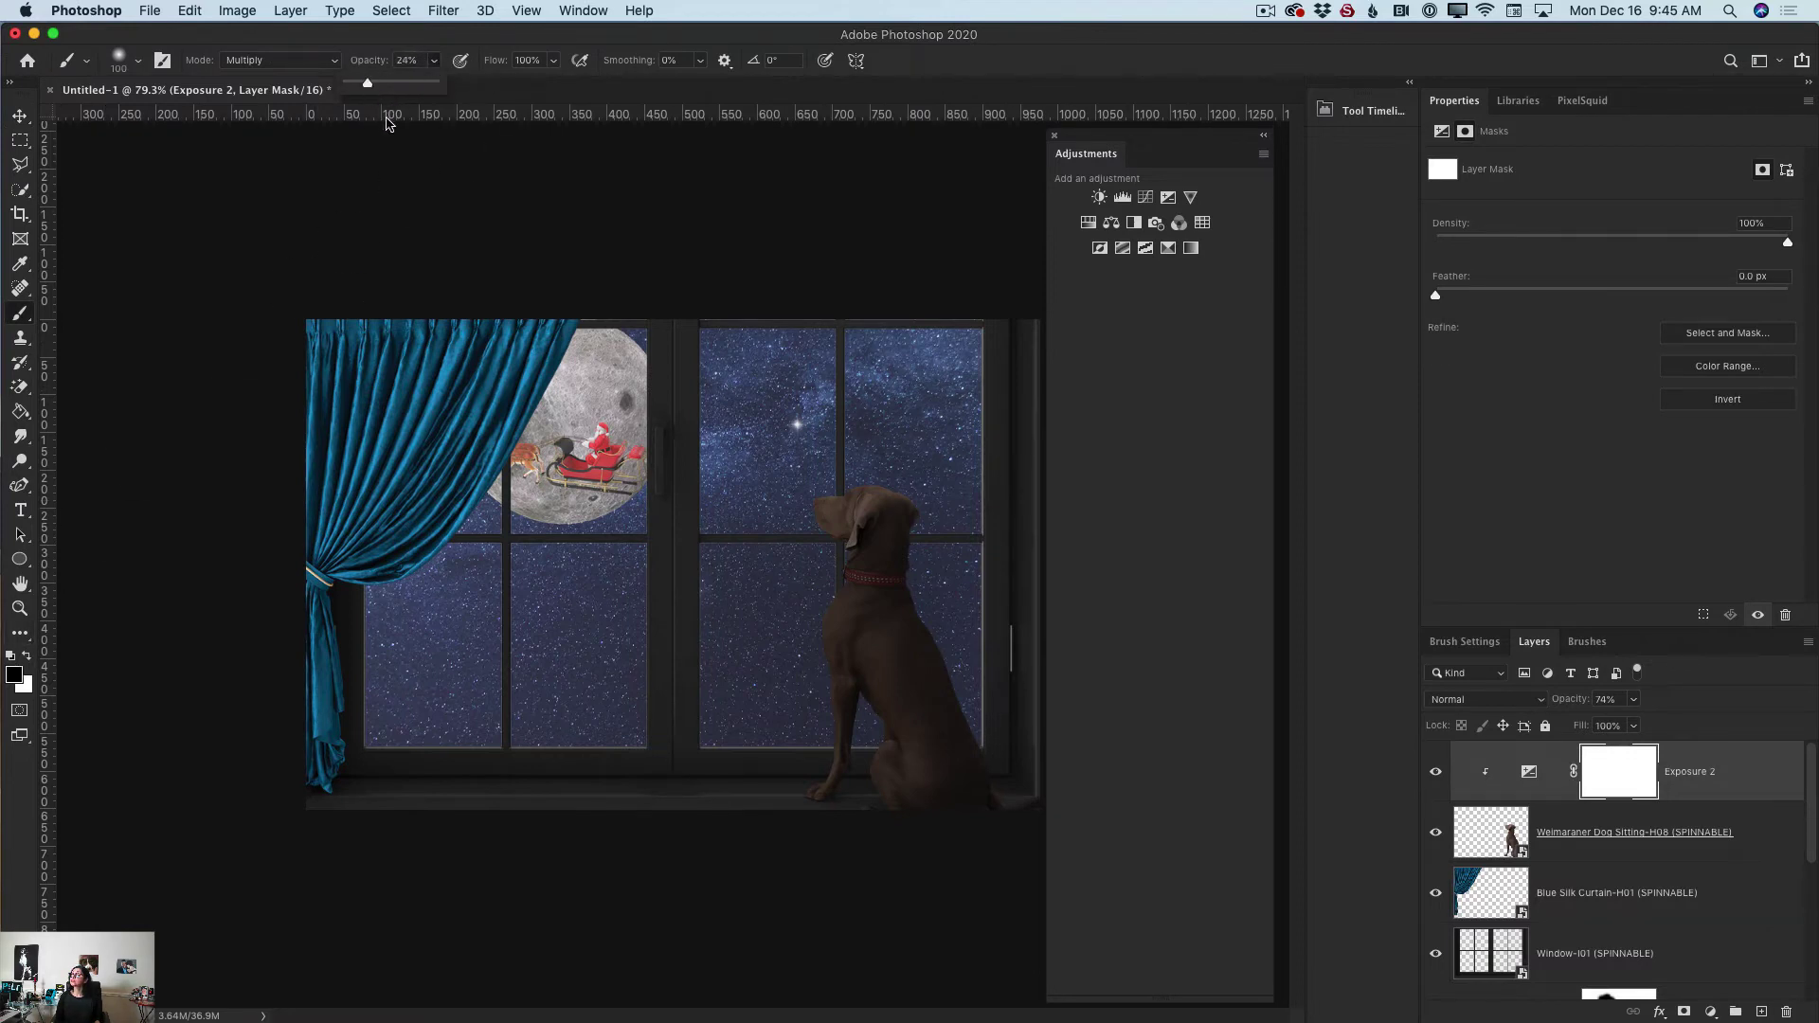
click(815, 502)
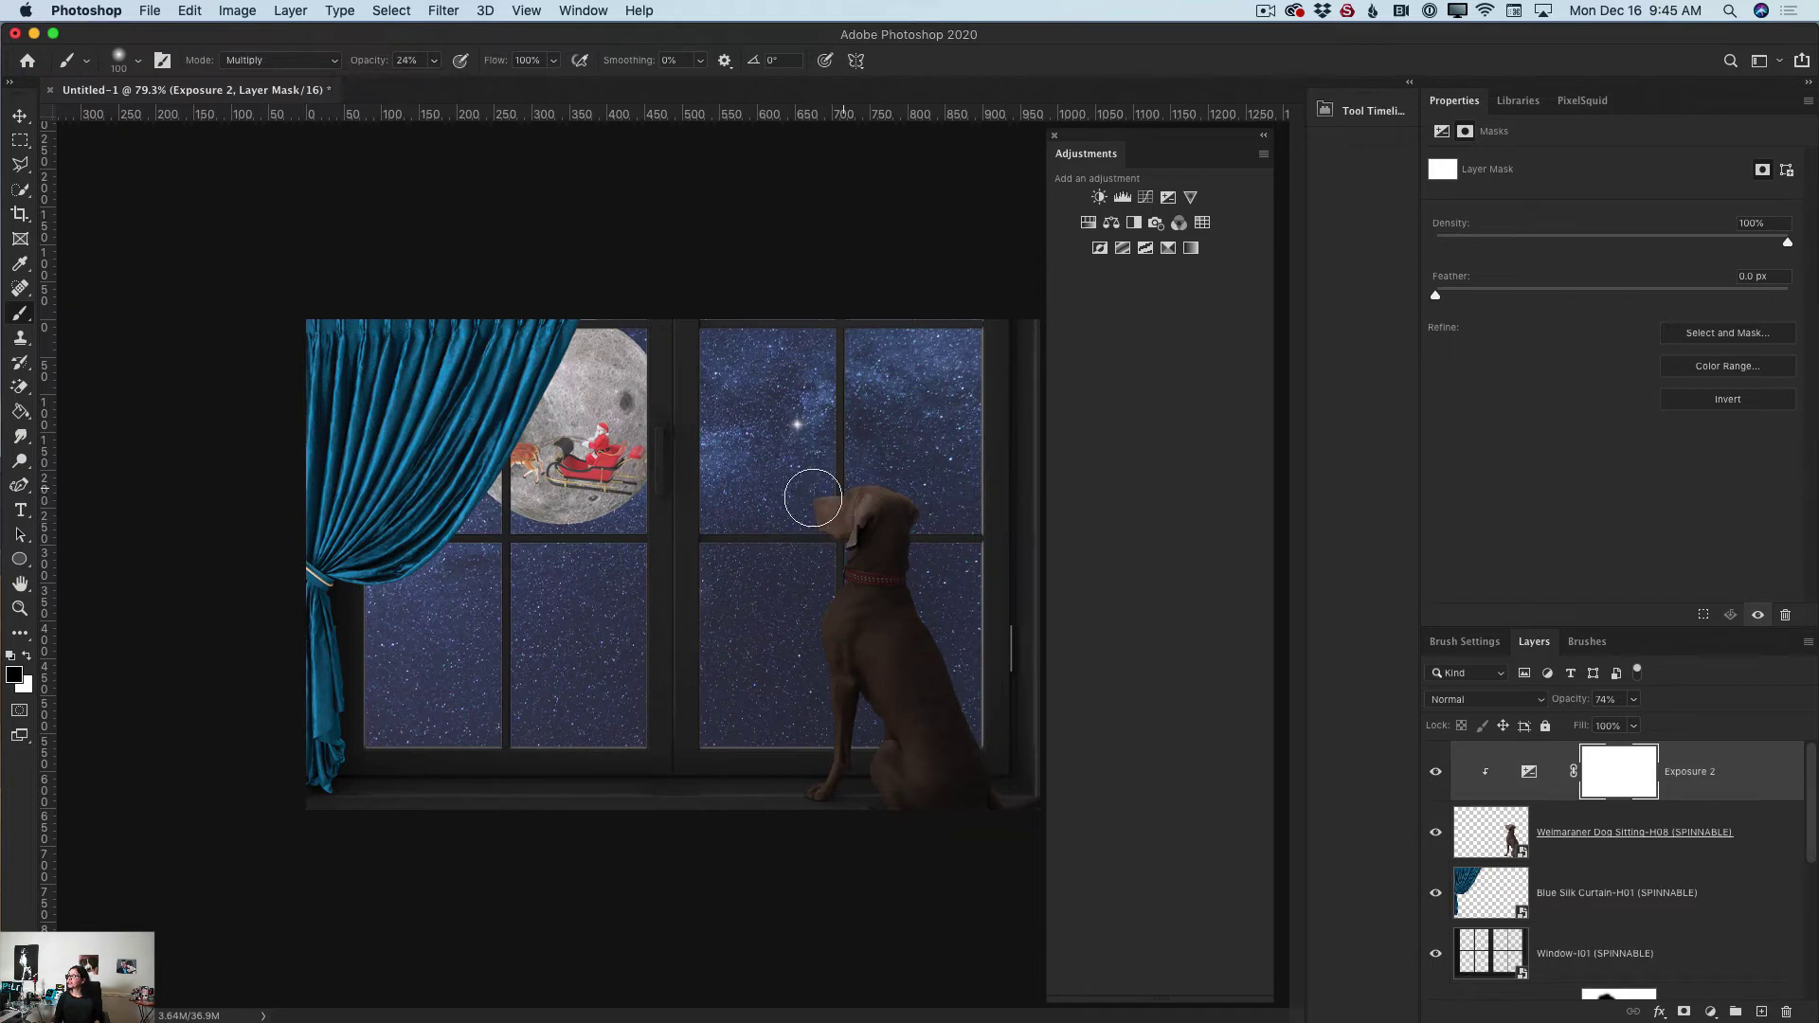
mouse_move(812, 498)
mouse_down()
mouse_move(774, 487)
mouse_move(823, 509)
mouse_move(863, 501)
mouse_move(816, 515)
mouse_up()
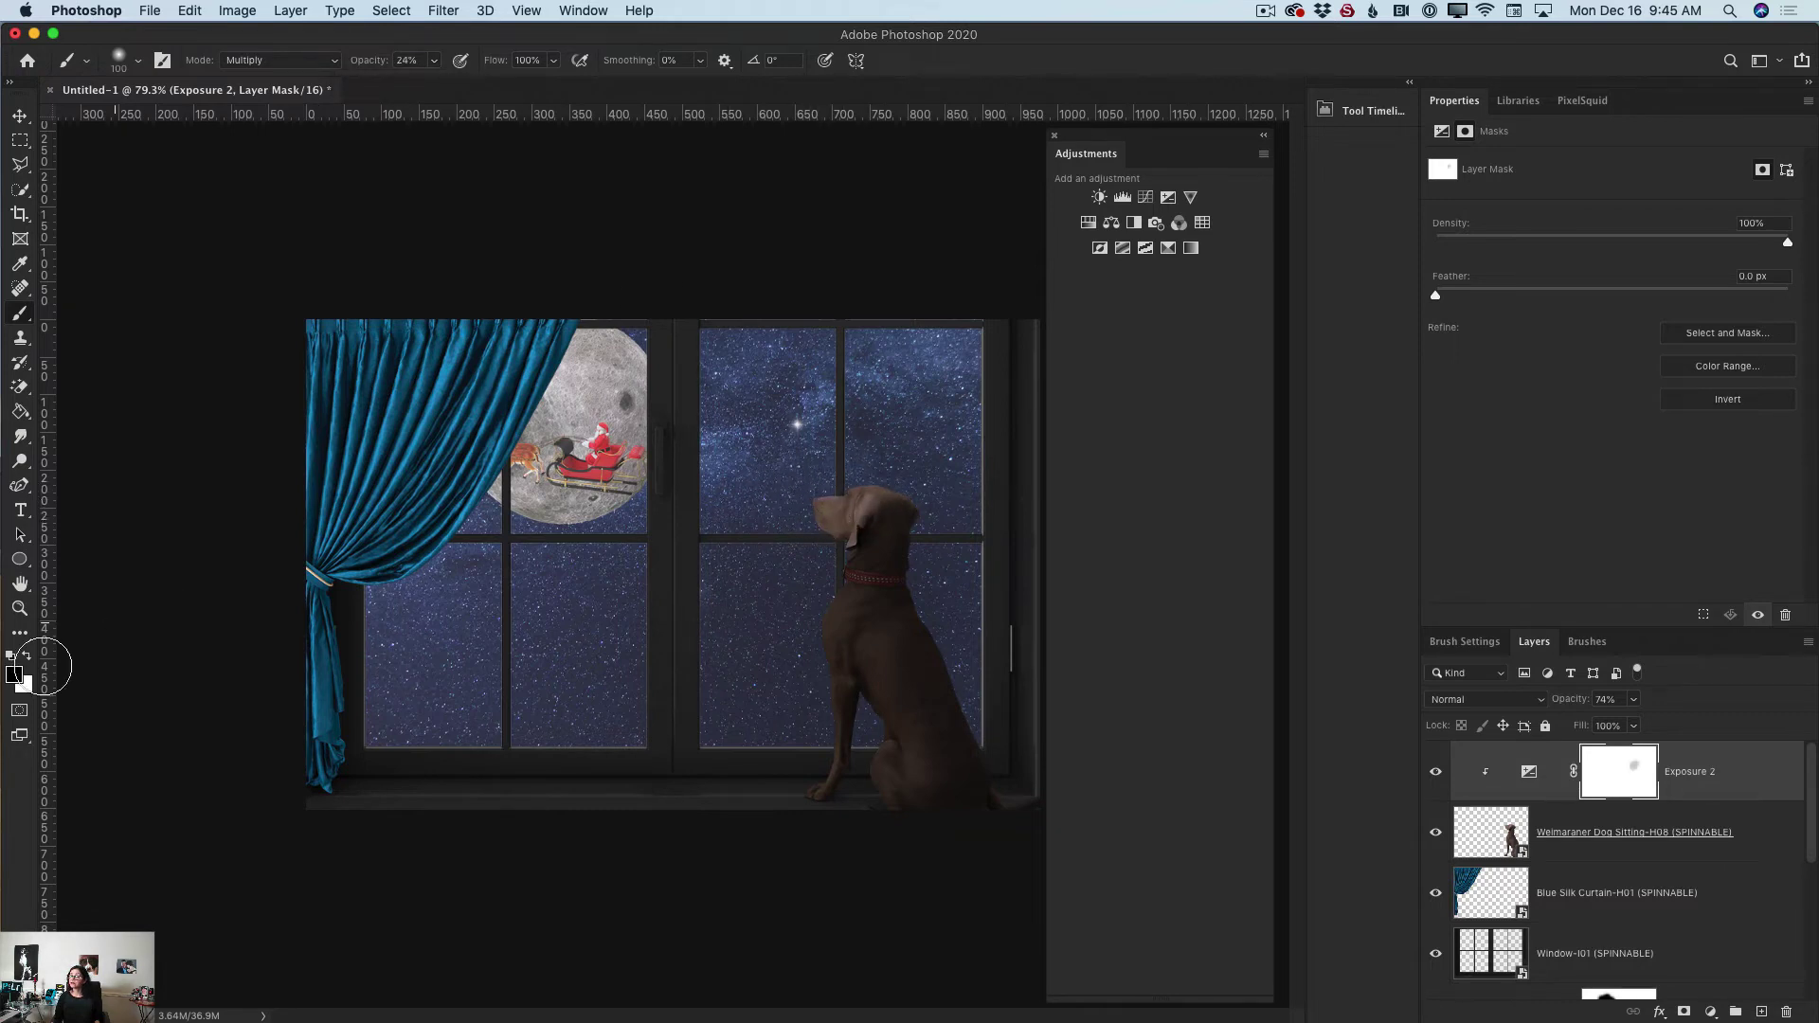
Step: Paint white at 100% brush opacity on the Exposure 2 mask over the back of the dog's head and neck
click(27, 654)
click(434, 61)
drag(436, 85, 508, 85)
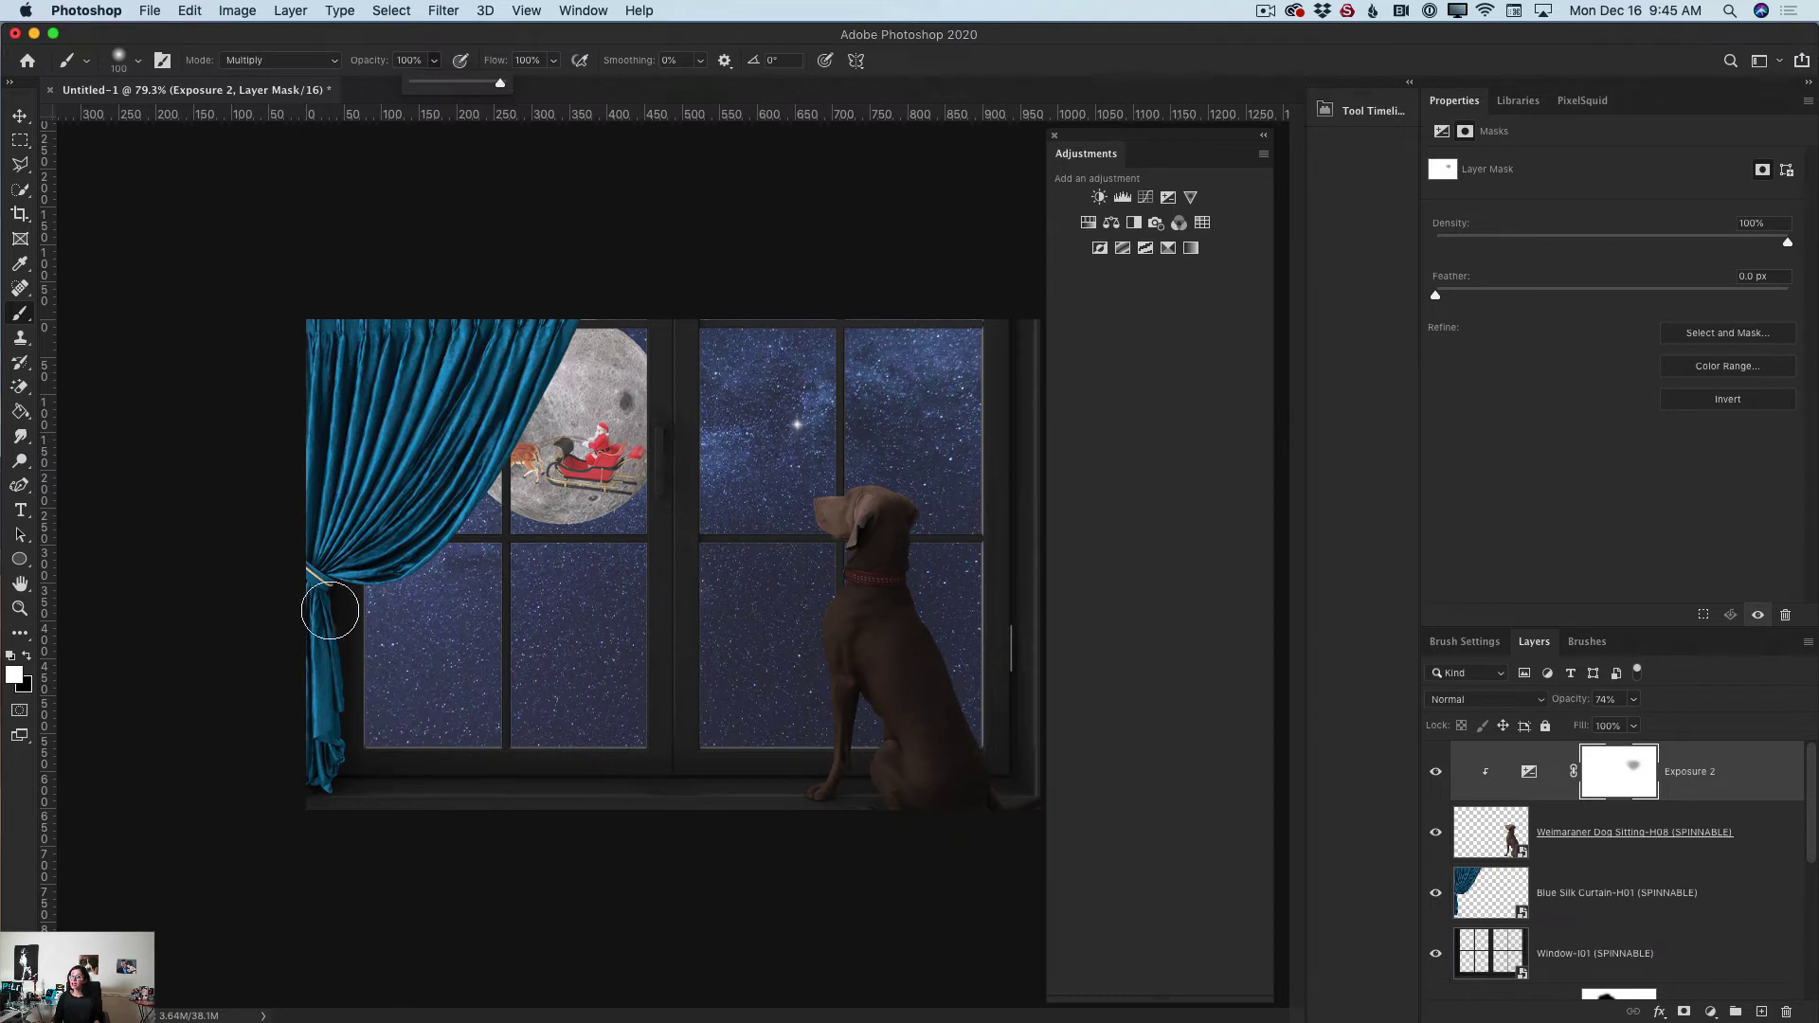
click(881, 506)
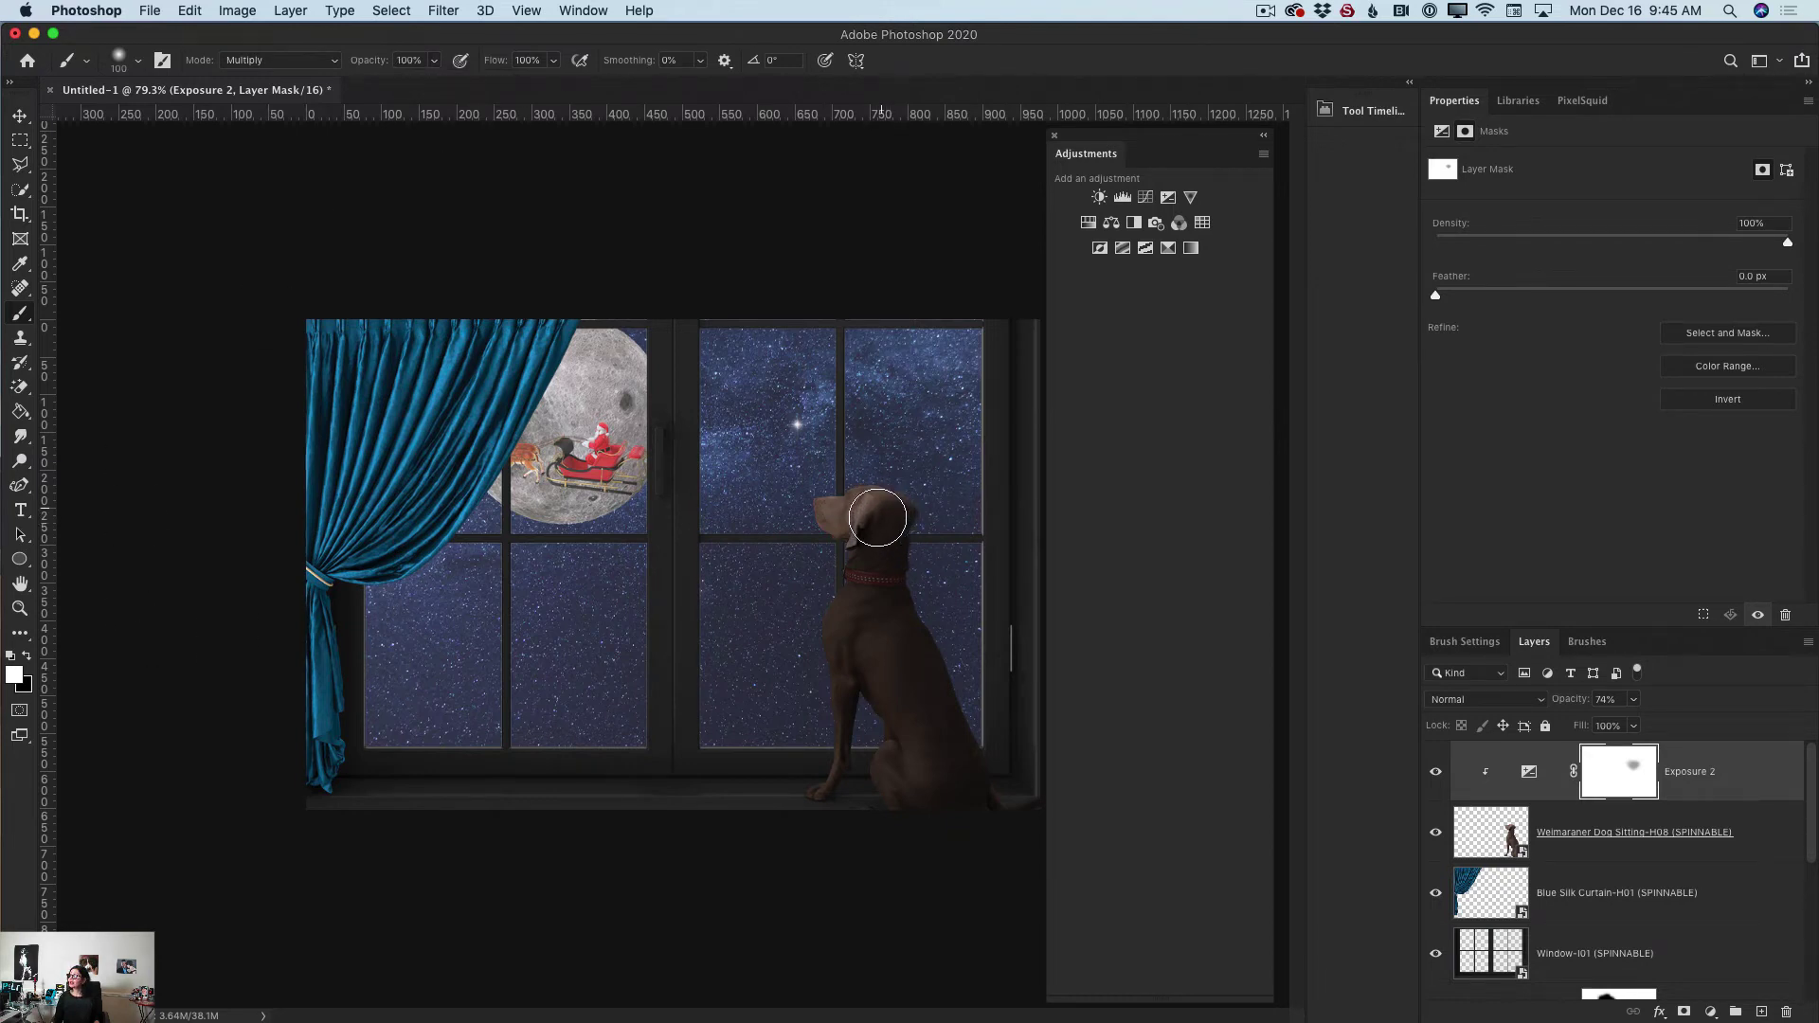
mouse_move(880, 520)
mouse_down()
mouse_move(889, 507)
mouse_move(872, 520)
mouse_move(892, 571)
mouse_up()
Step: Add a new empty layer above the Exposure 1 adjustment, beneath the window layer
drag(1810, 767, 1812, 814)
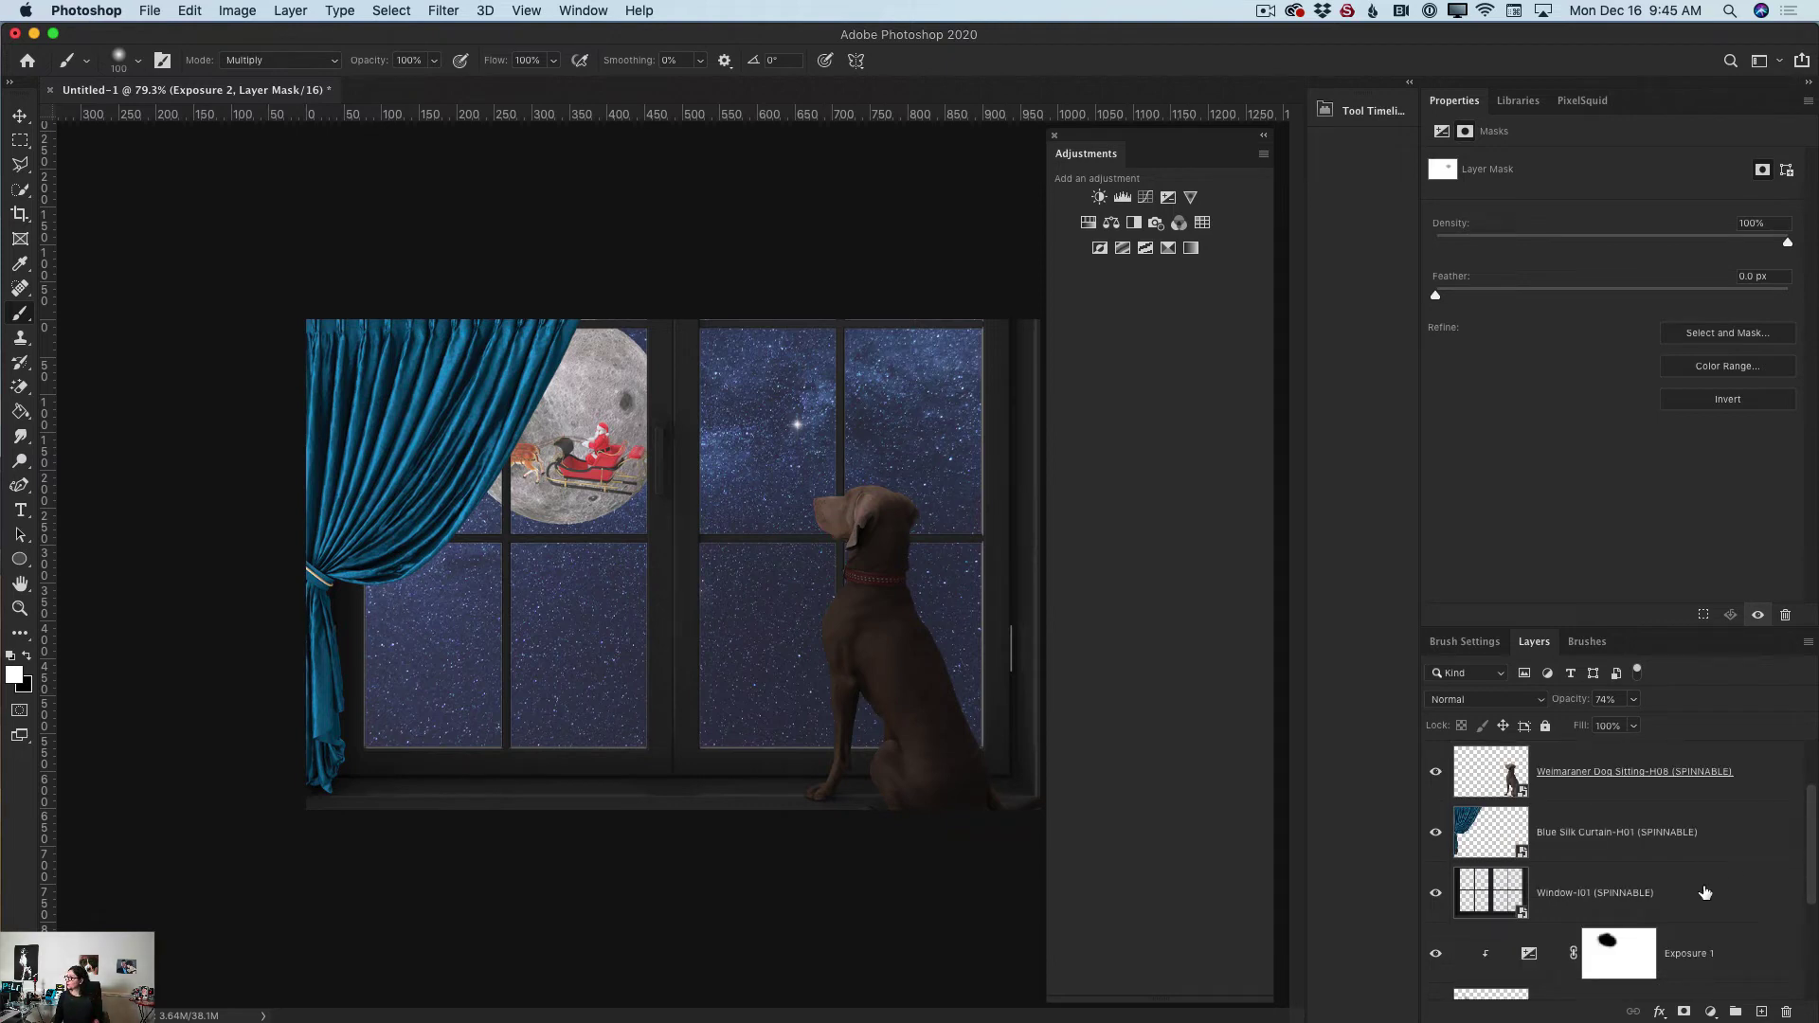
click(1755, 937)
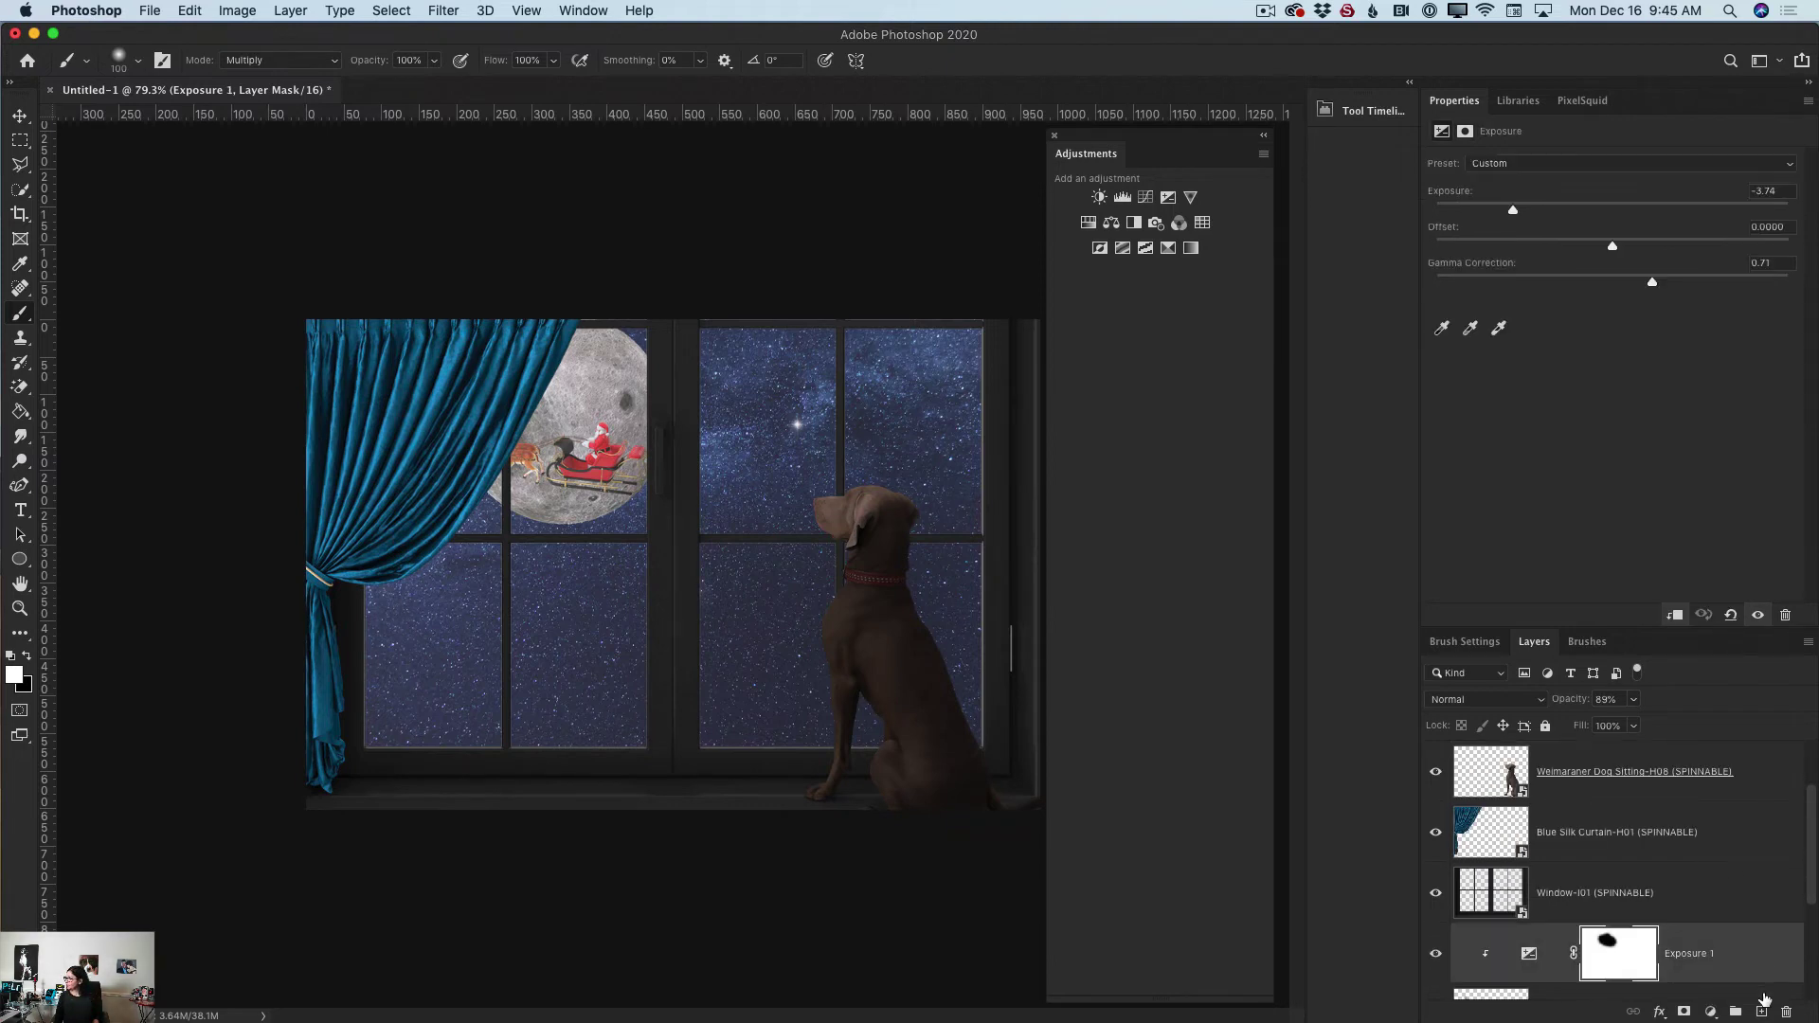
click(1760, 1011)
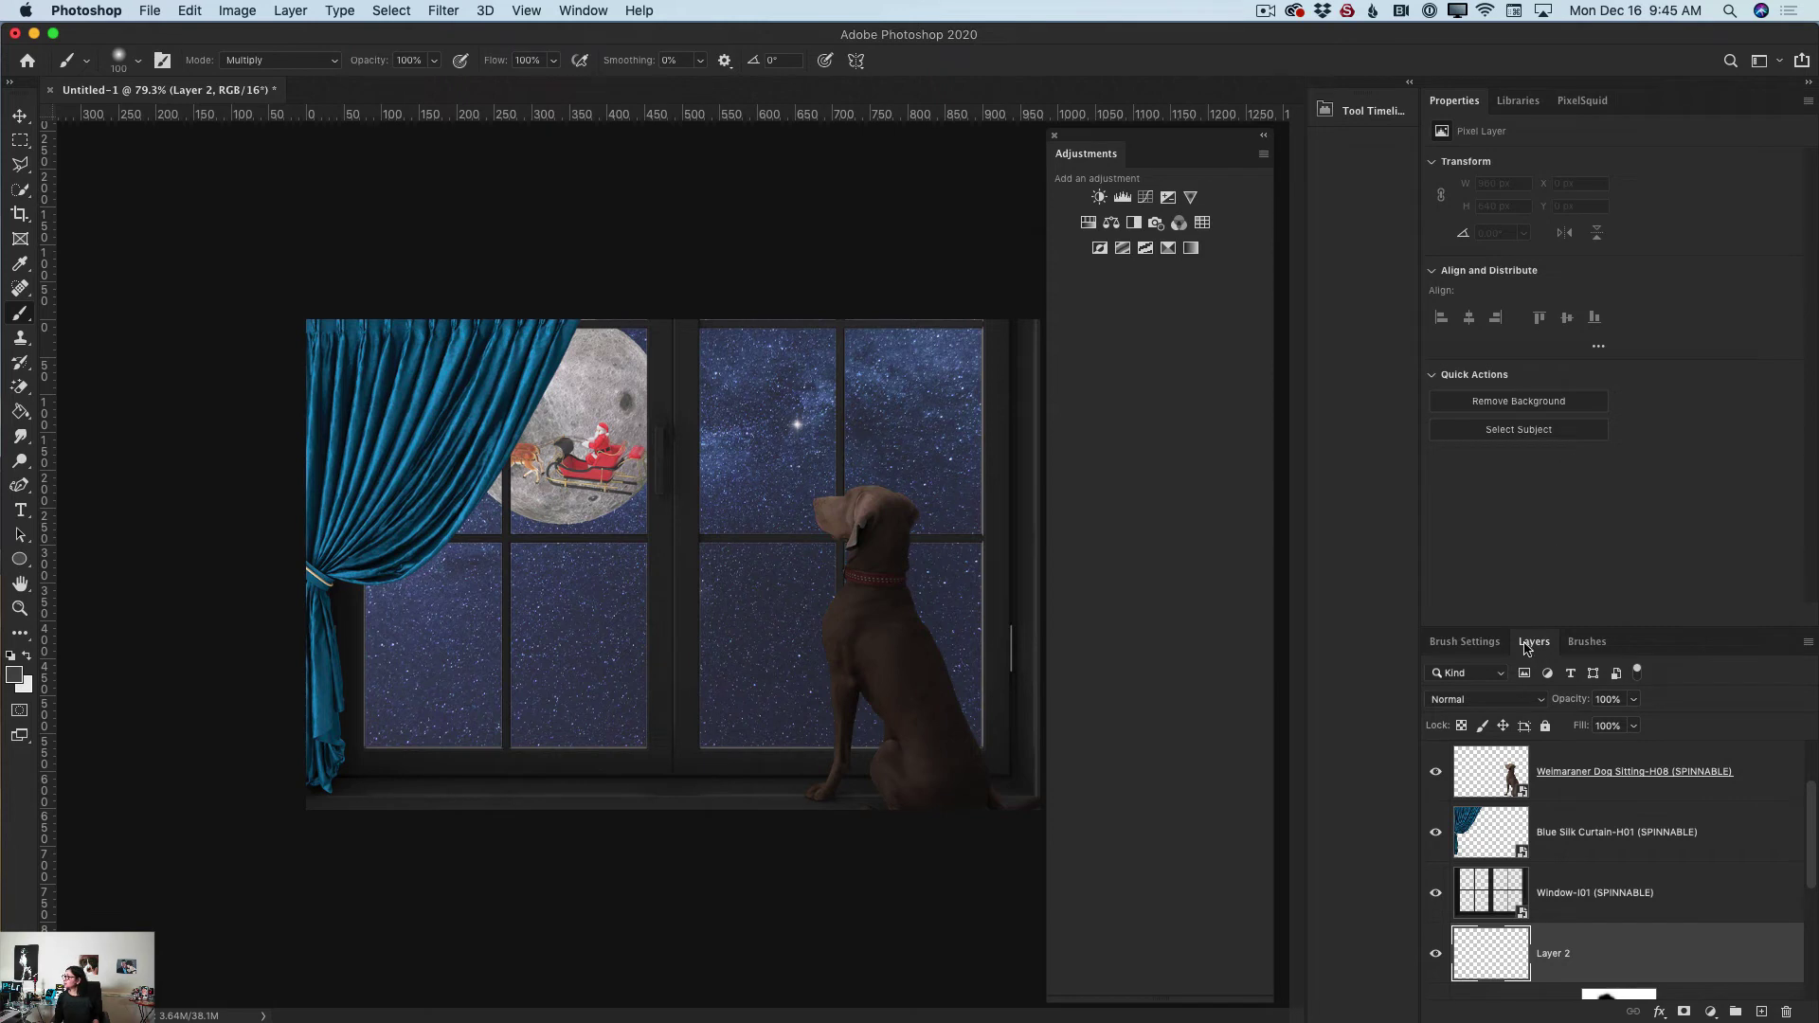
Step: Choose the textured 150 px Kyle's Real Watercolor brush, resize it to 90 px, and swap to the near-white foreground color
click(1584, 644)
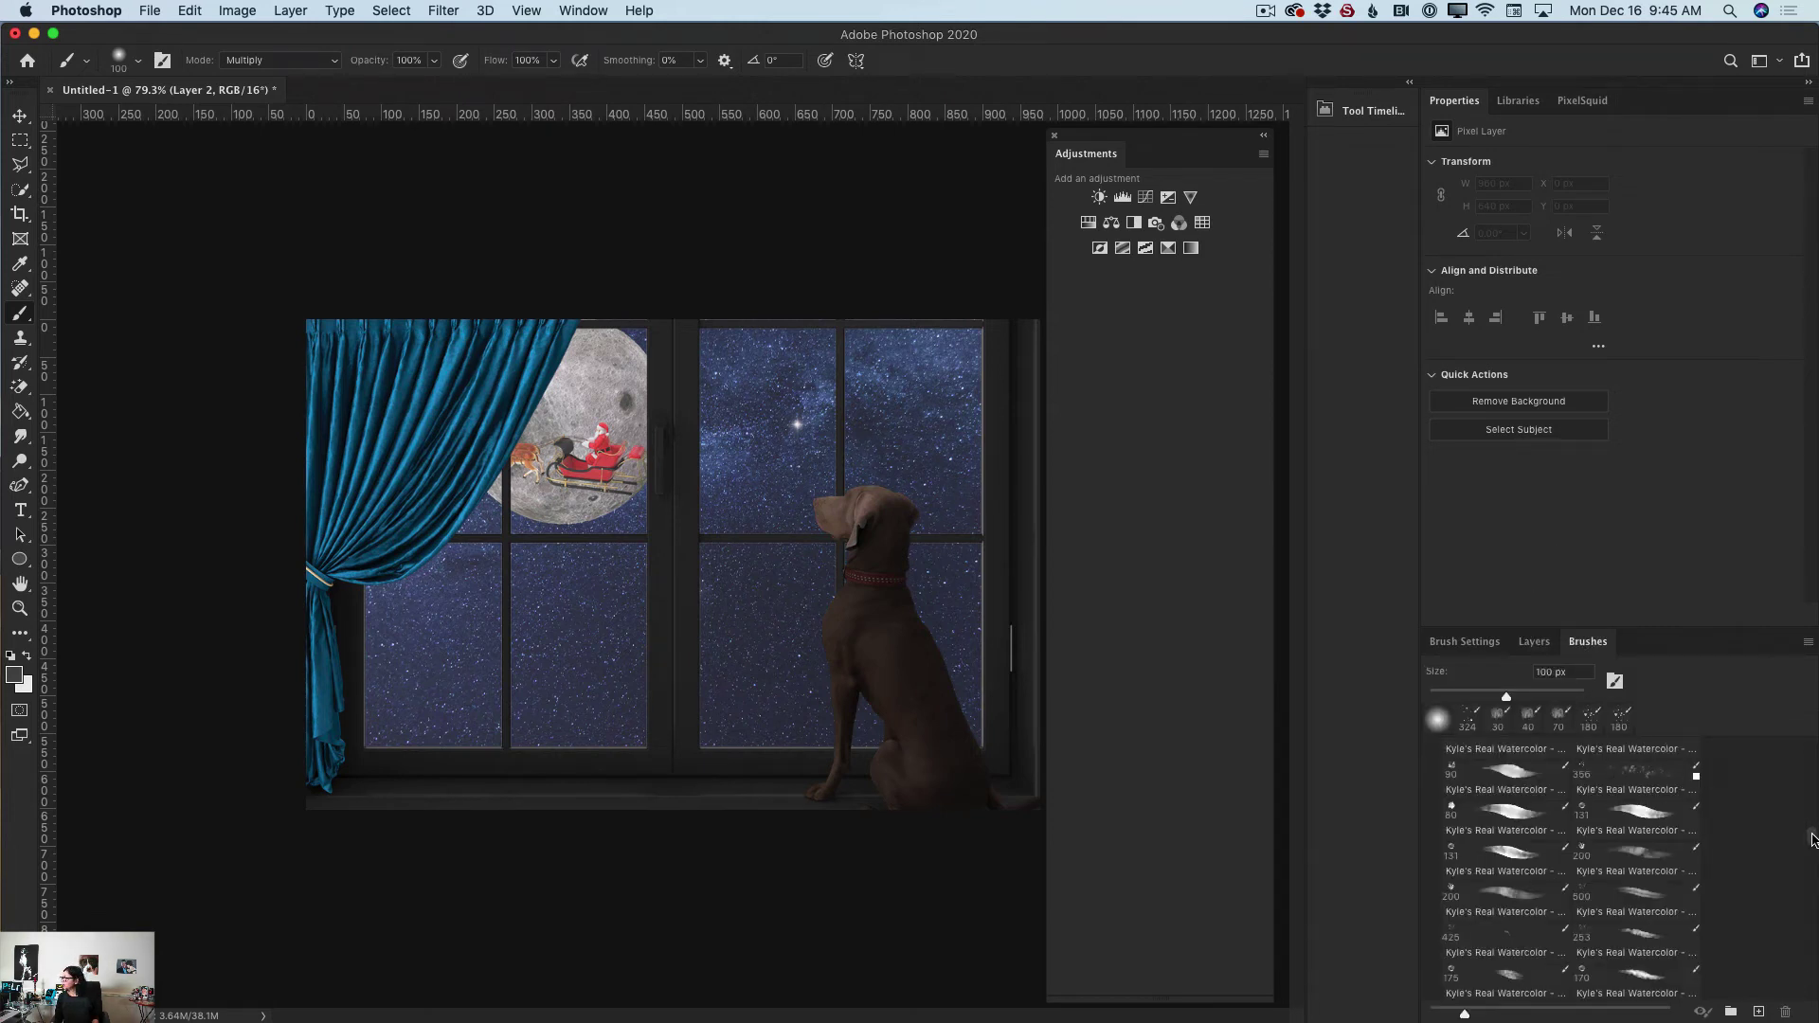
scroll(1811, 839, down, 10)
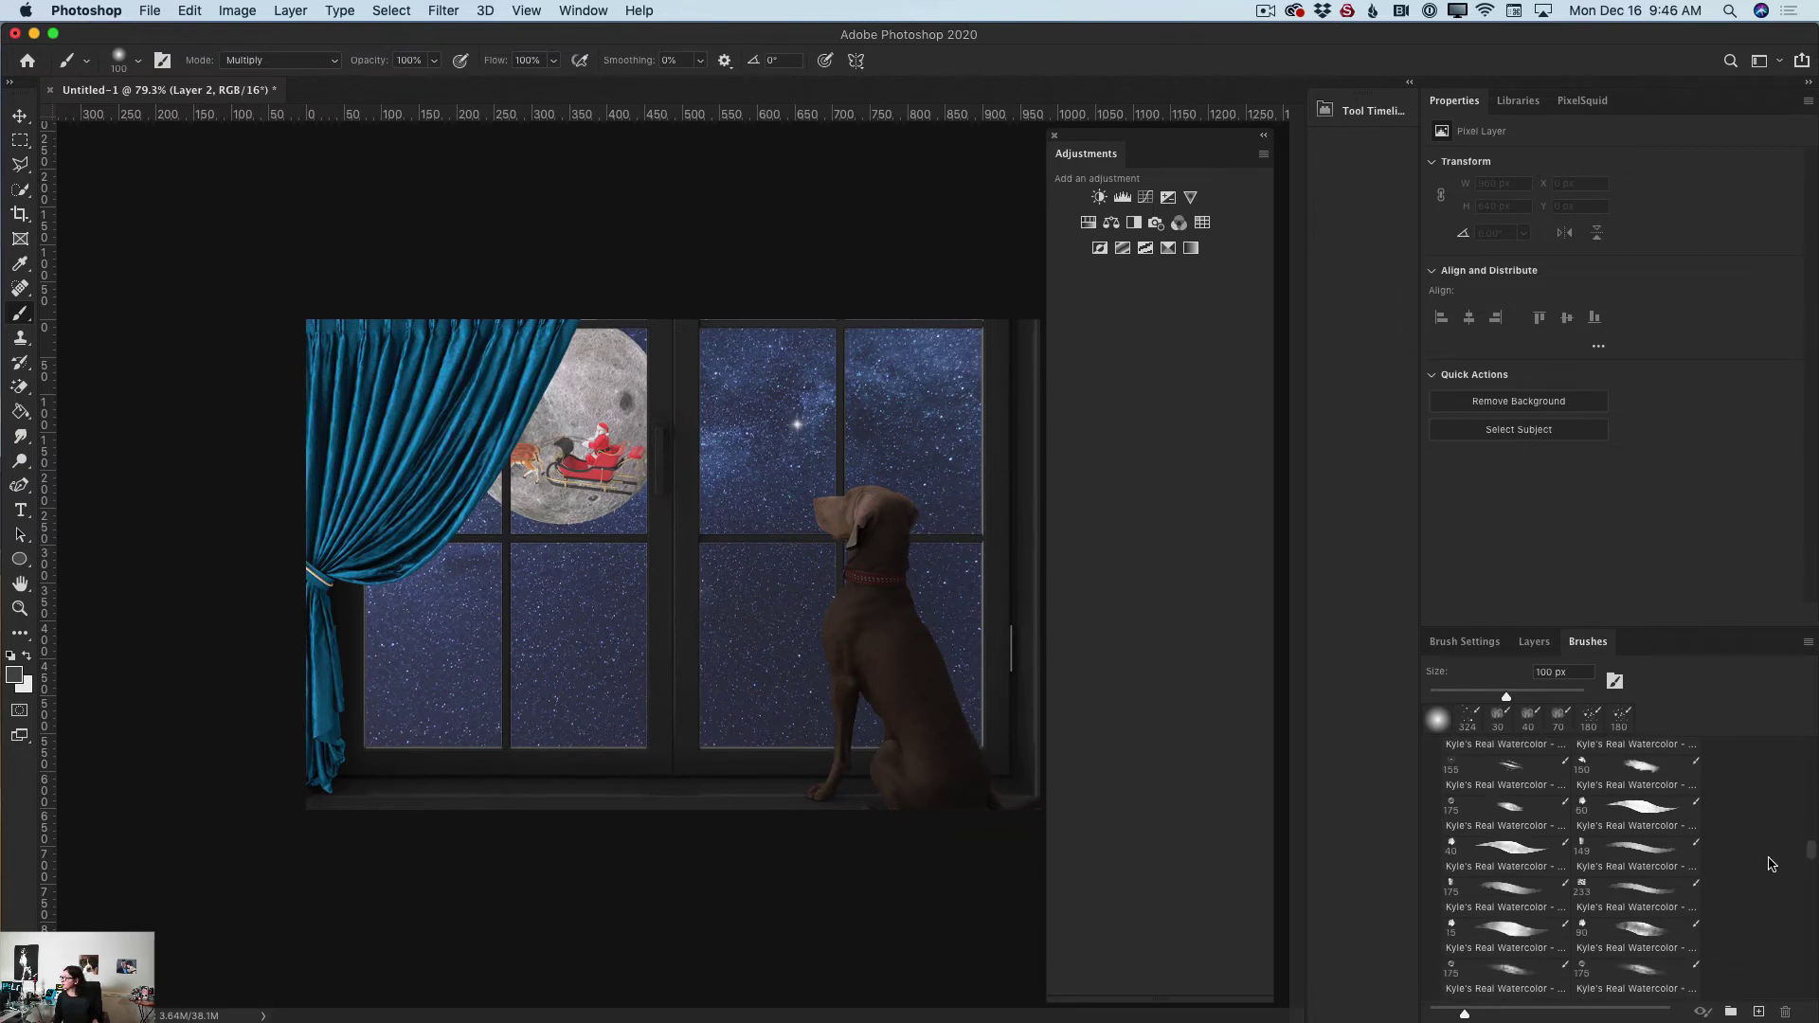
drag(1812, 852, 1813, 873)
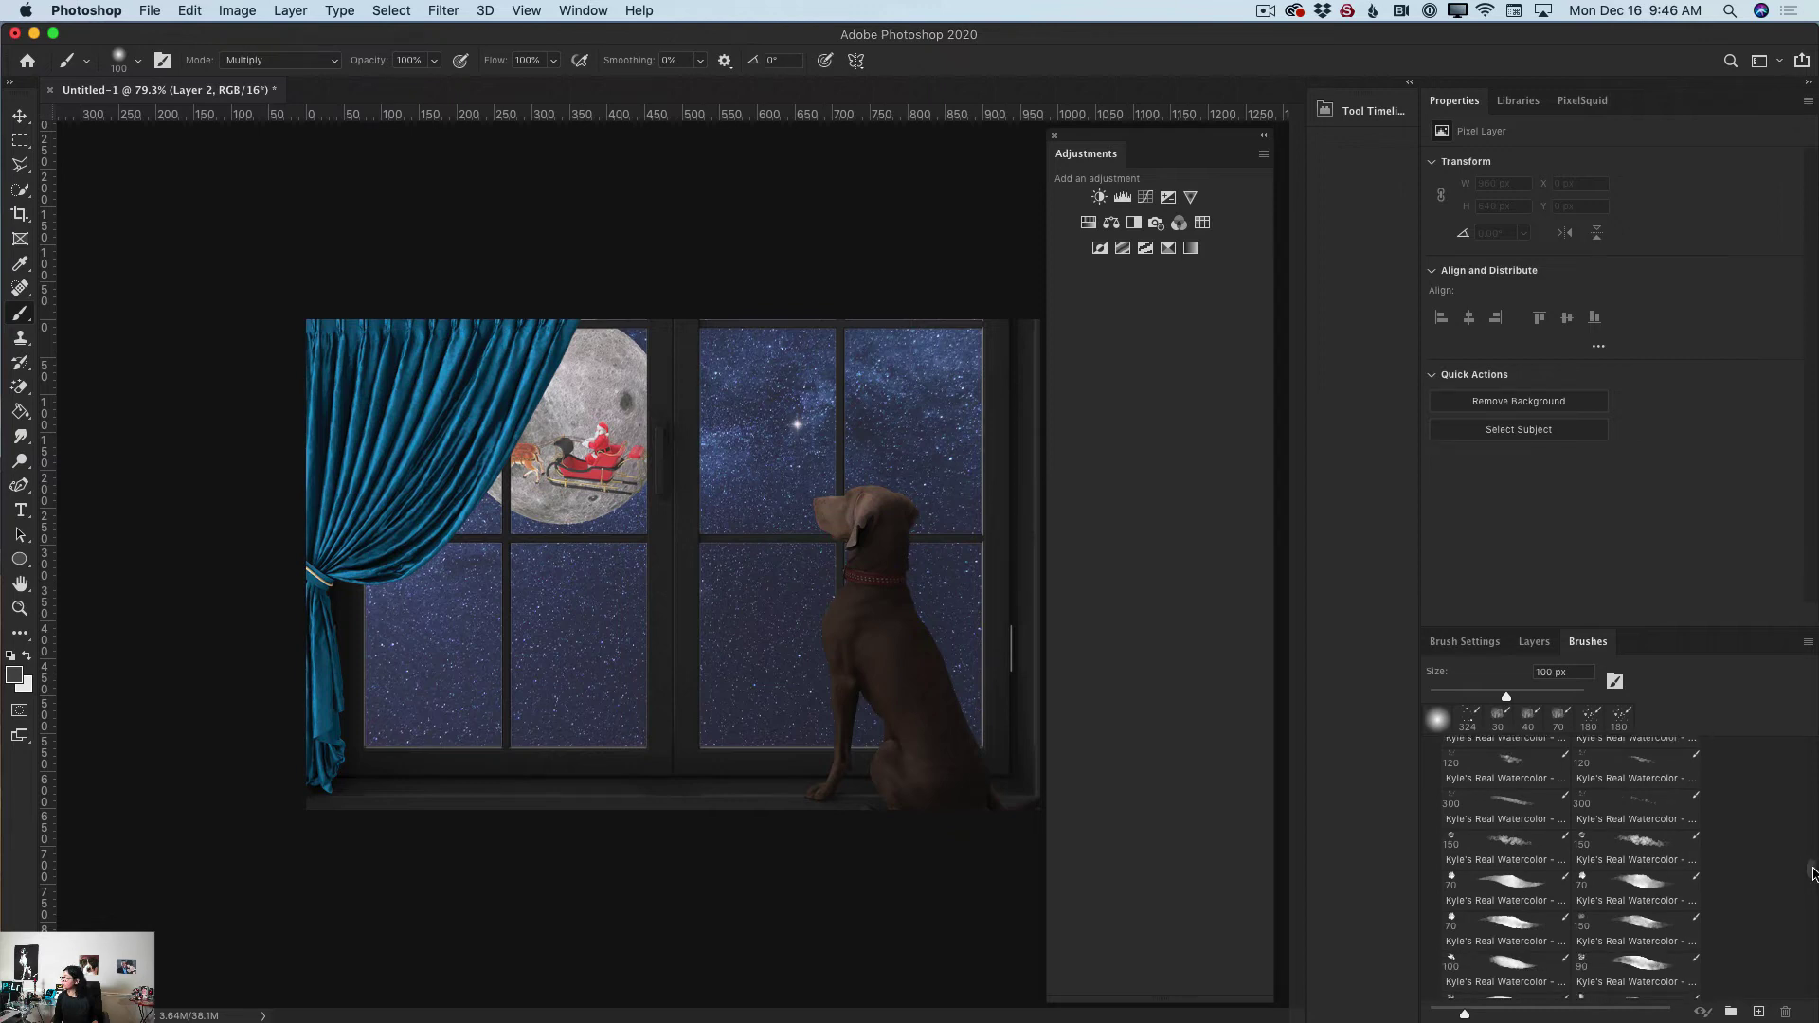
click(1684, 864)
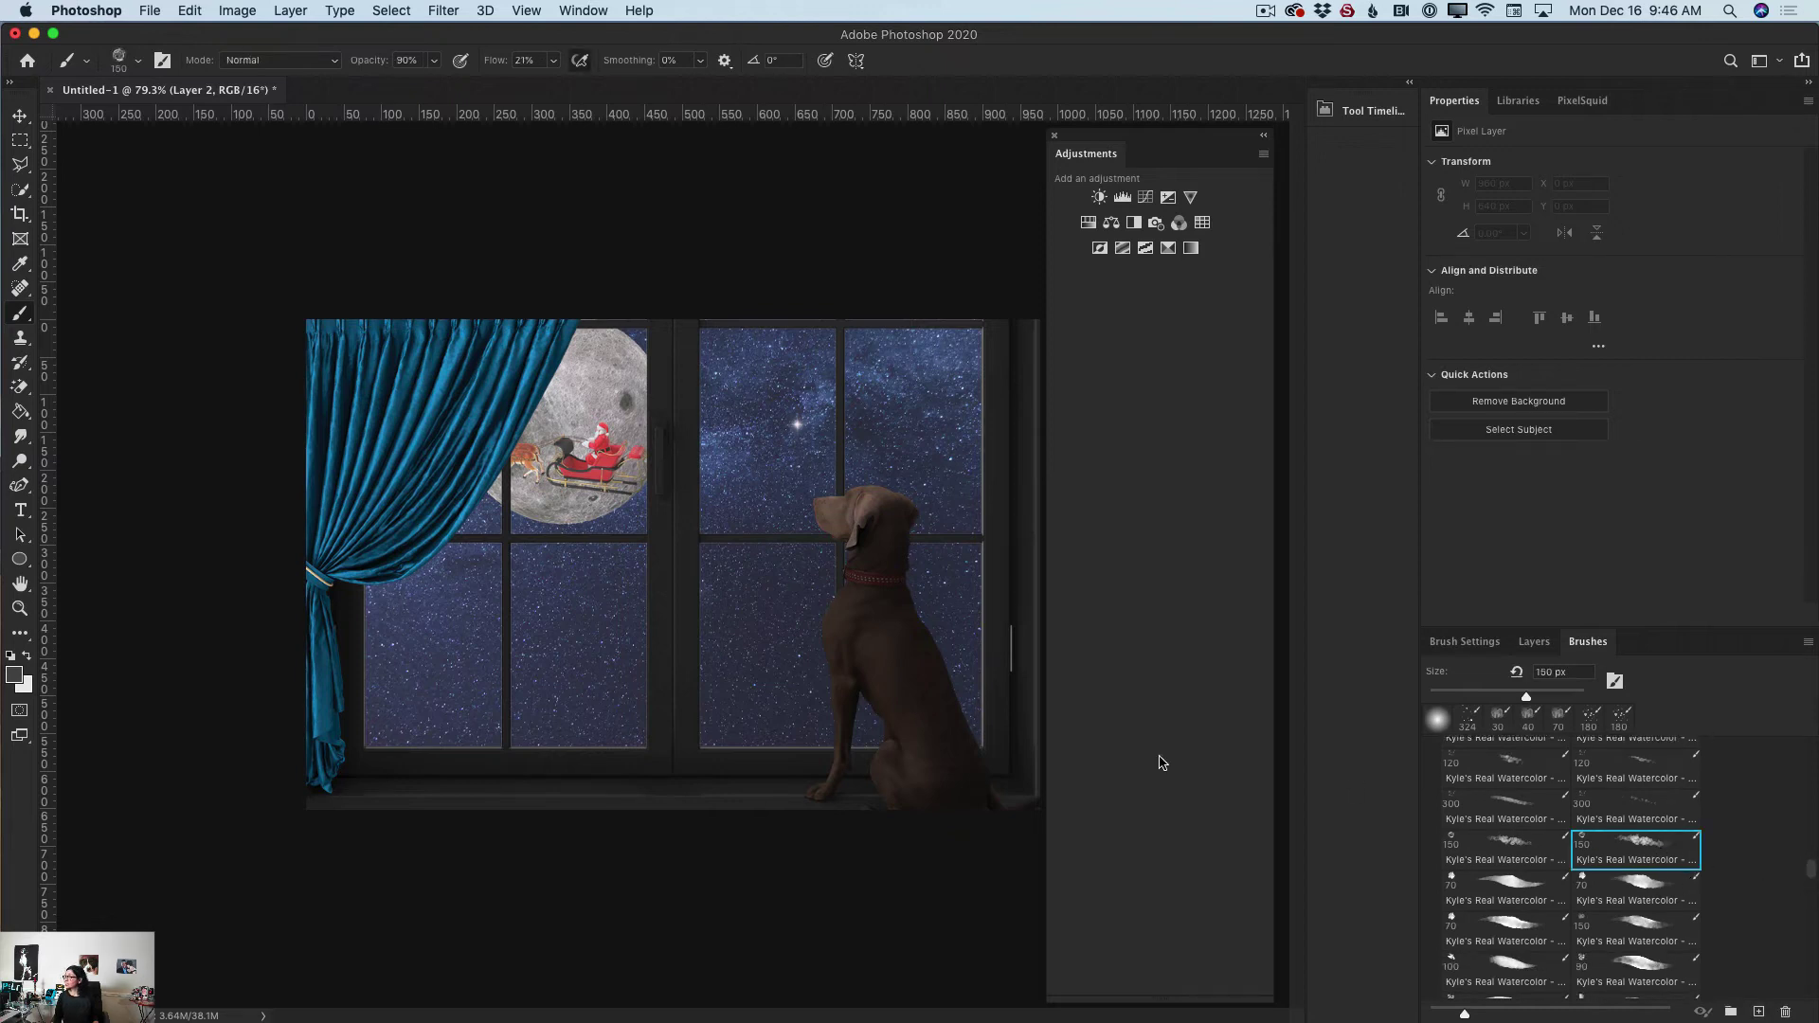
click(28, 656)
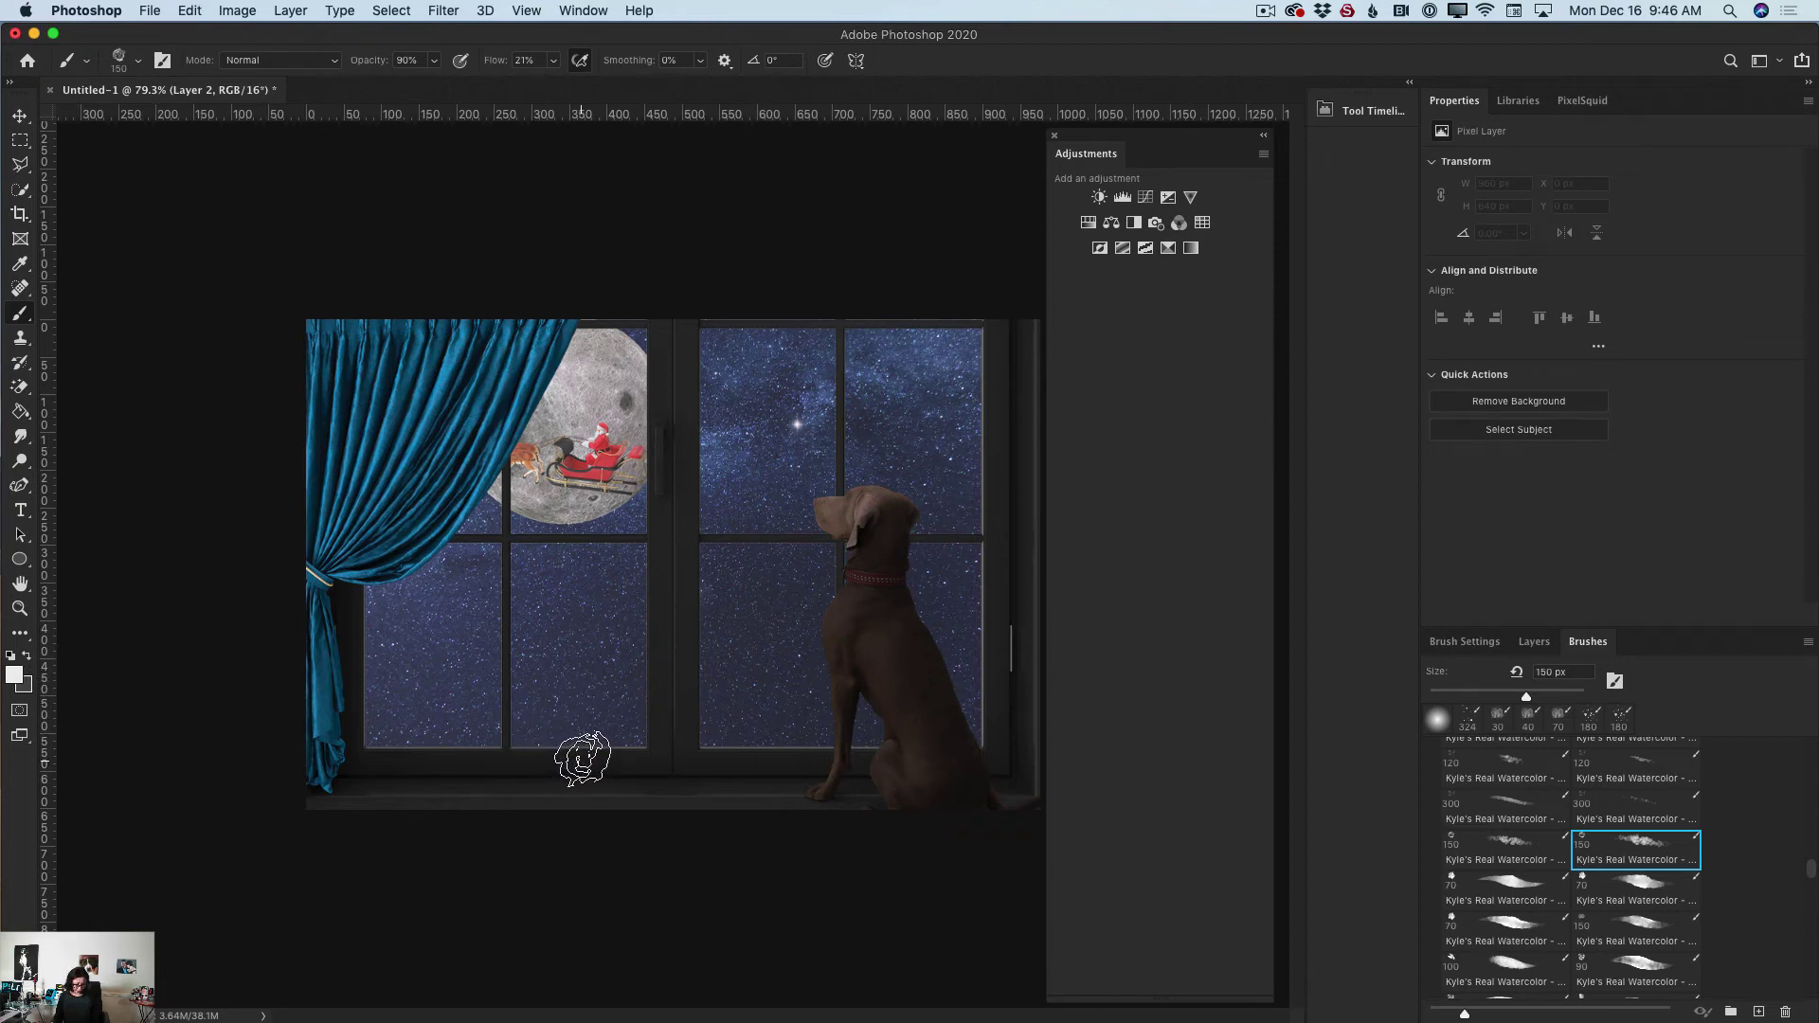
key(bracketleft)
key(bracketleft)
key(bracketleft)
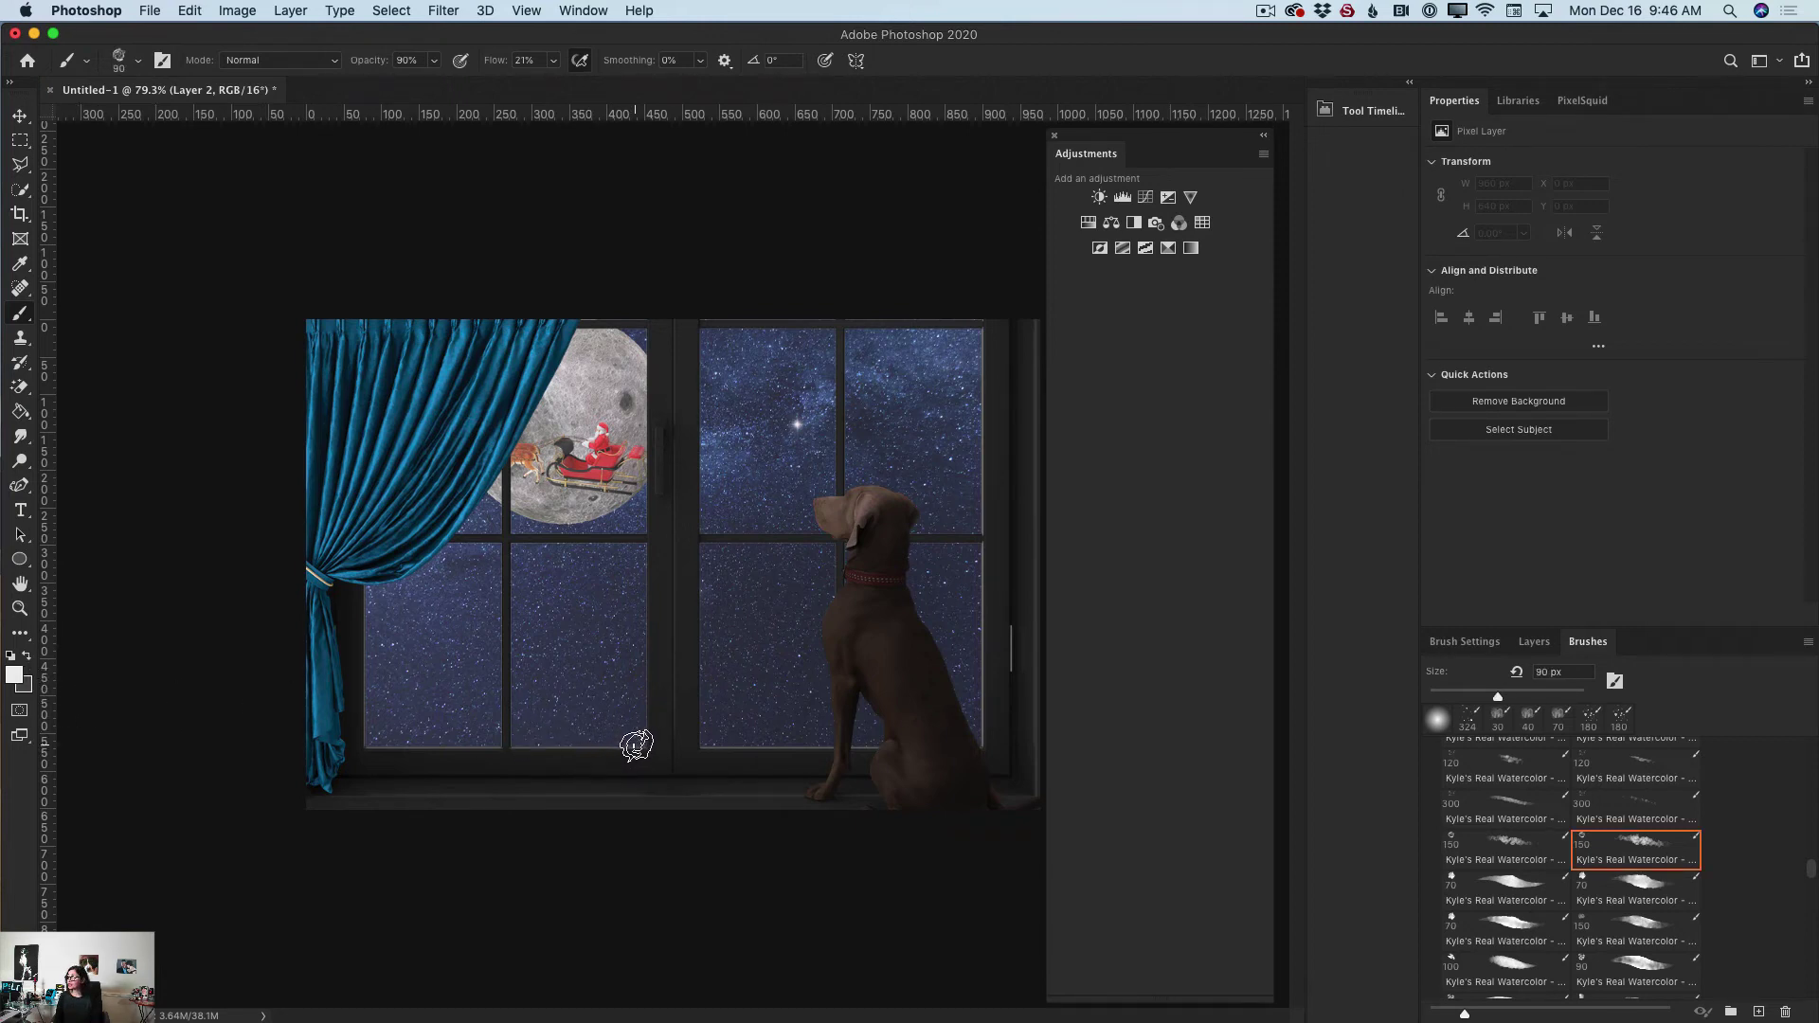
Step: Paint drifts of snow along the bottom edges of the lower window panes
click(636, 746)
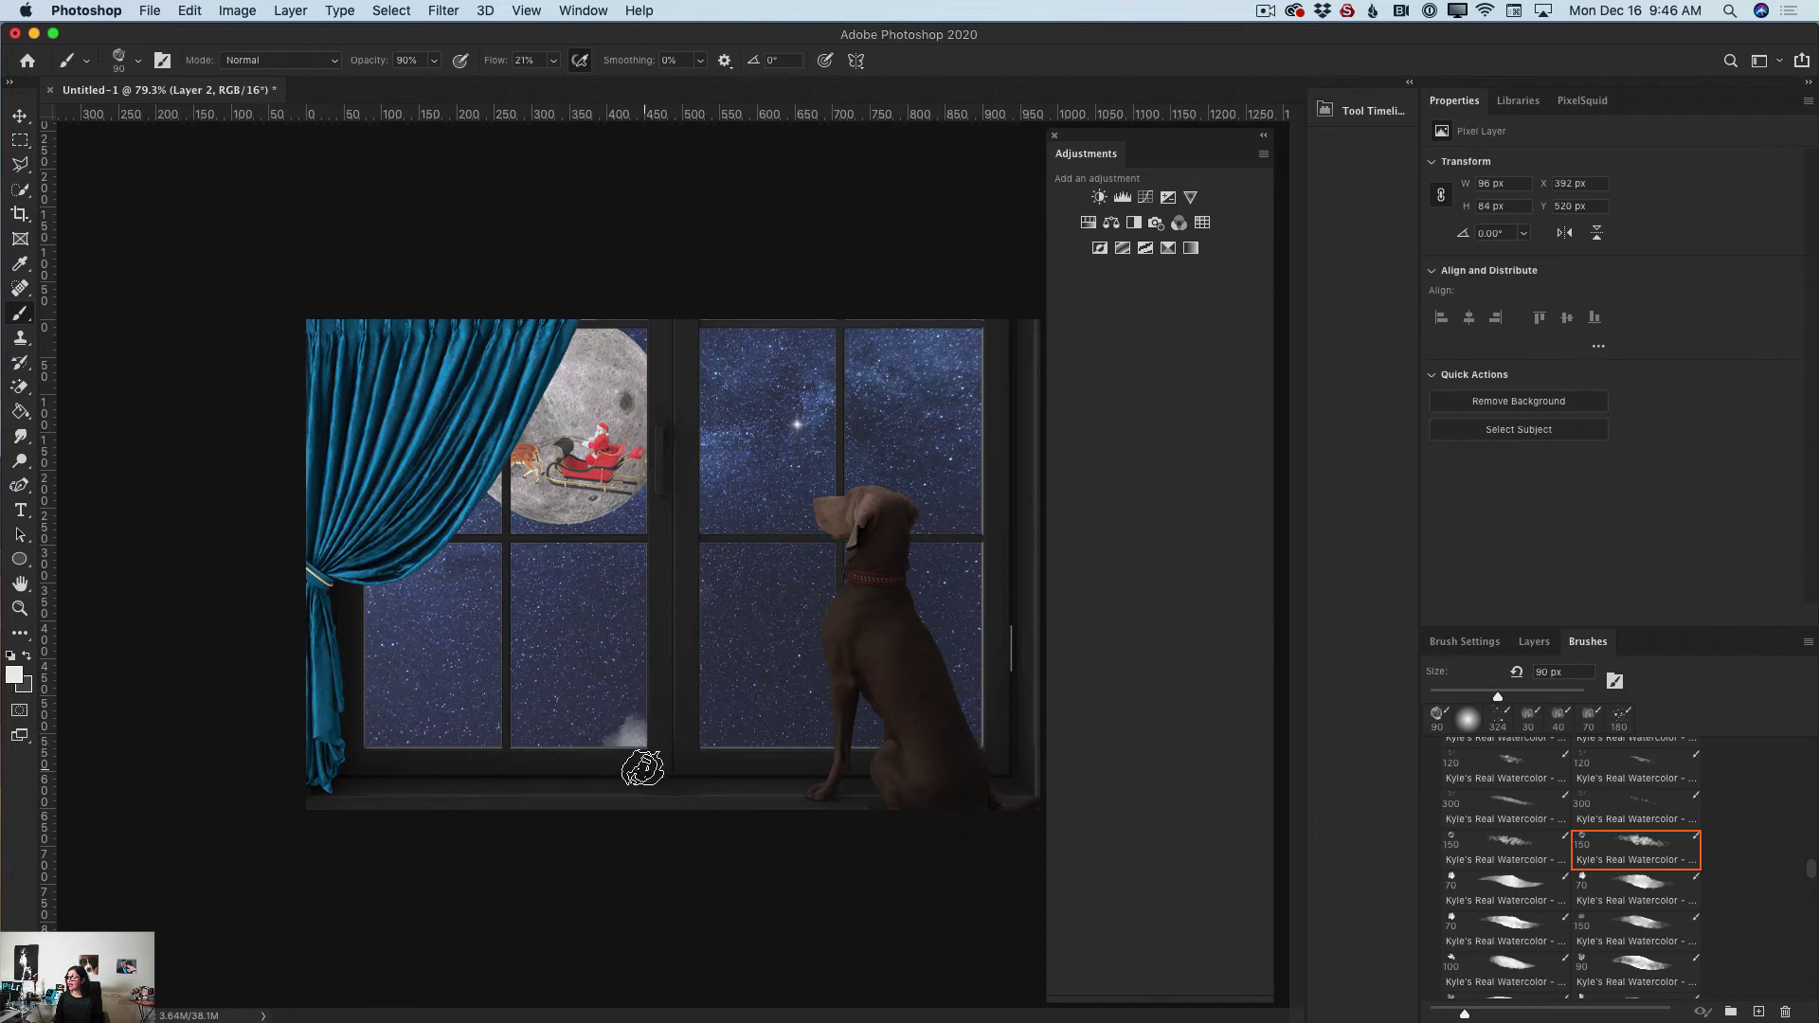
drag(642, 767, 530, 765)
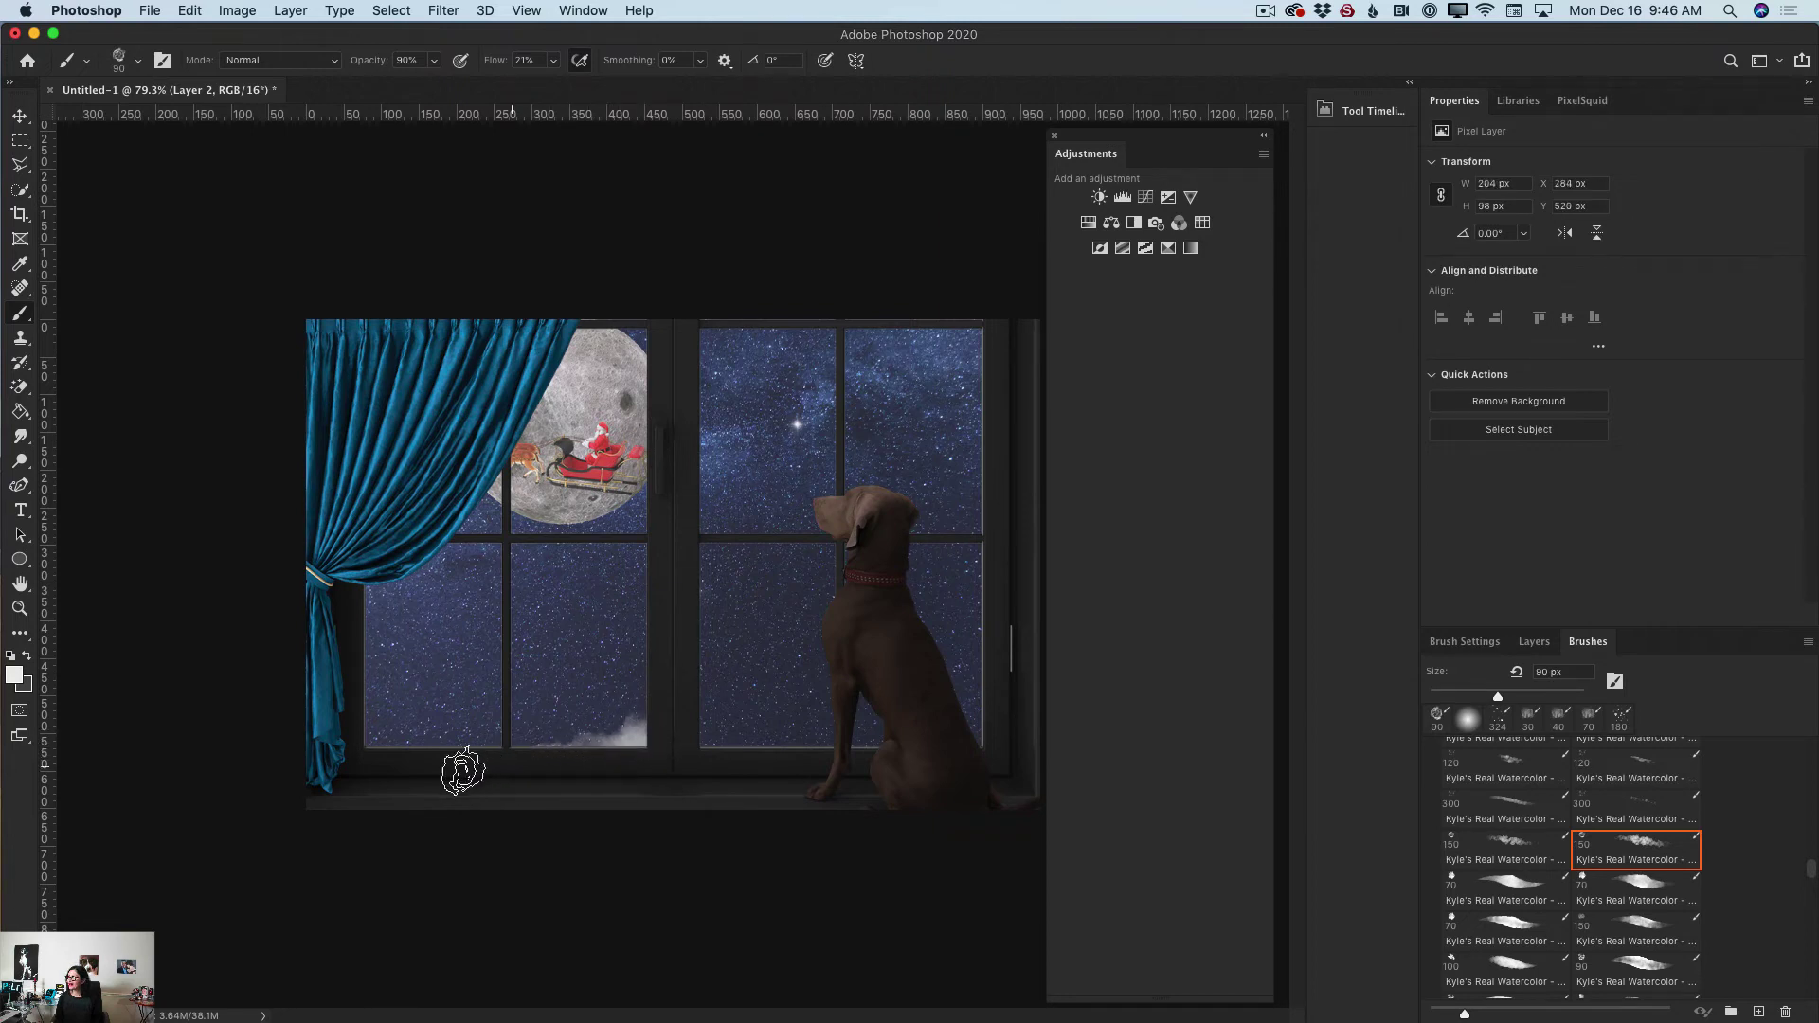
drag(379, 748, 544, 763)
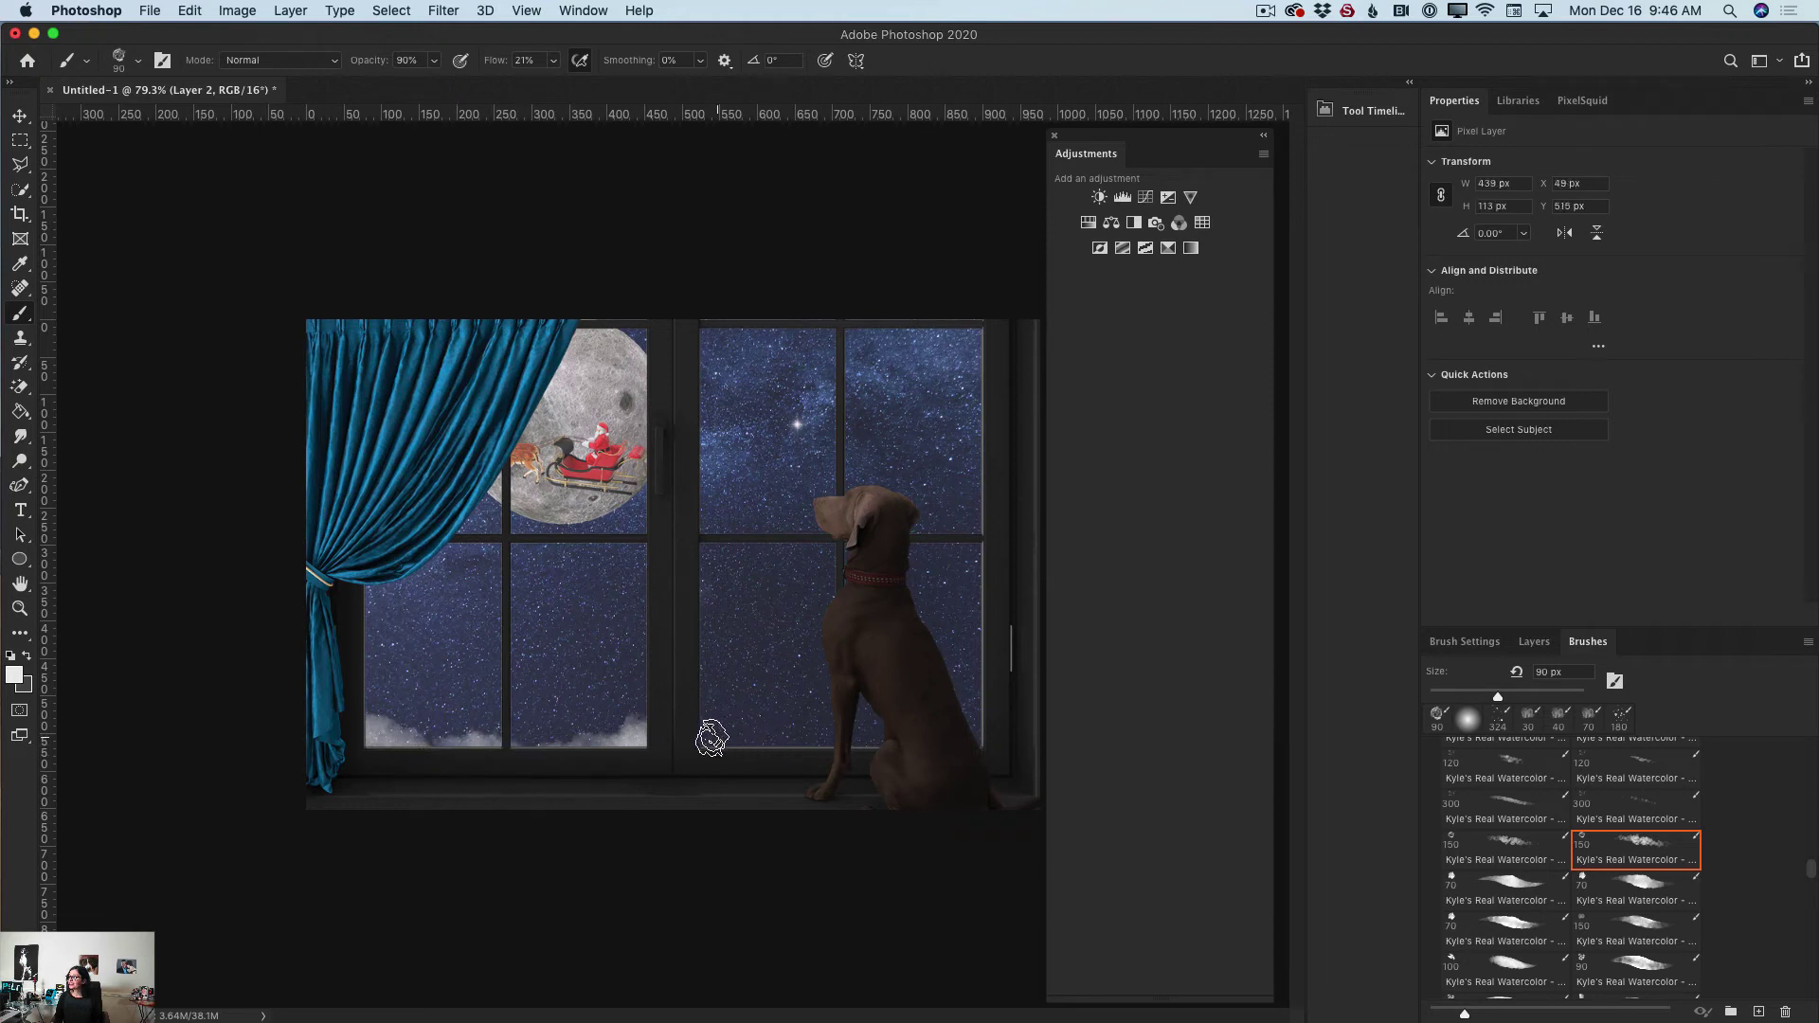
mouse_move(710, 743)
mouse_down()
mouse_move(890, 767)
mouse_move(982, 761)
mouse_move(990, 744)
mouse_move(877, 763)
mouse_up()
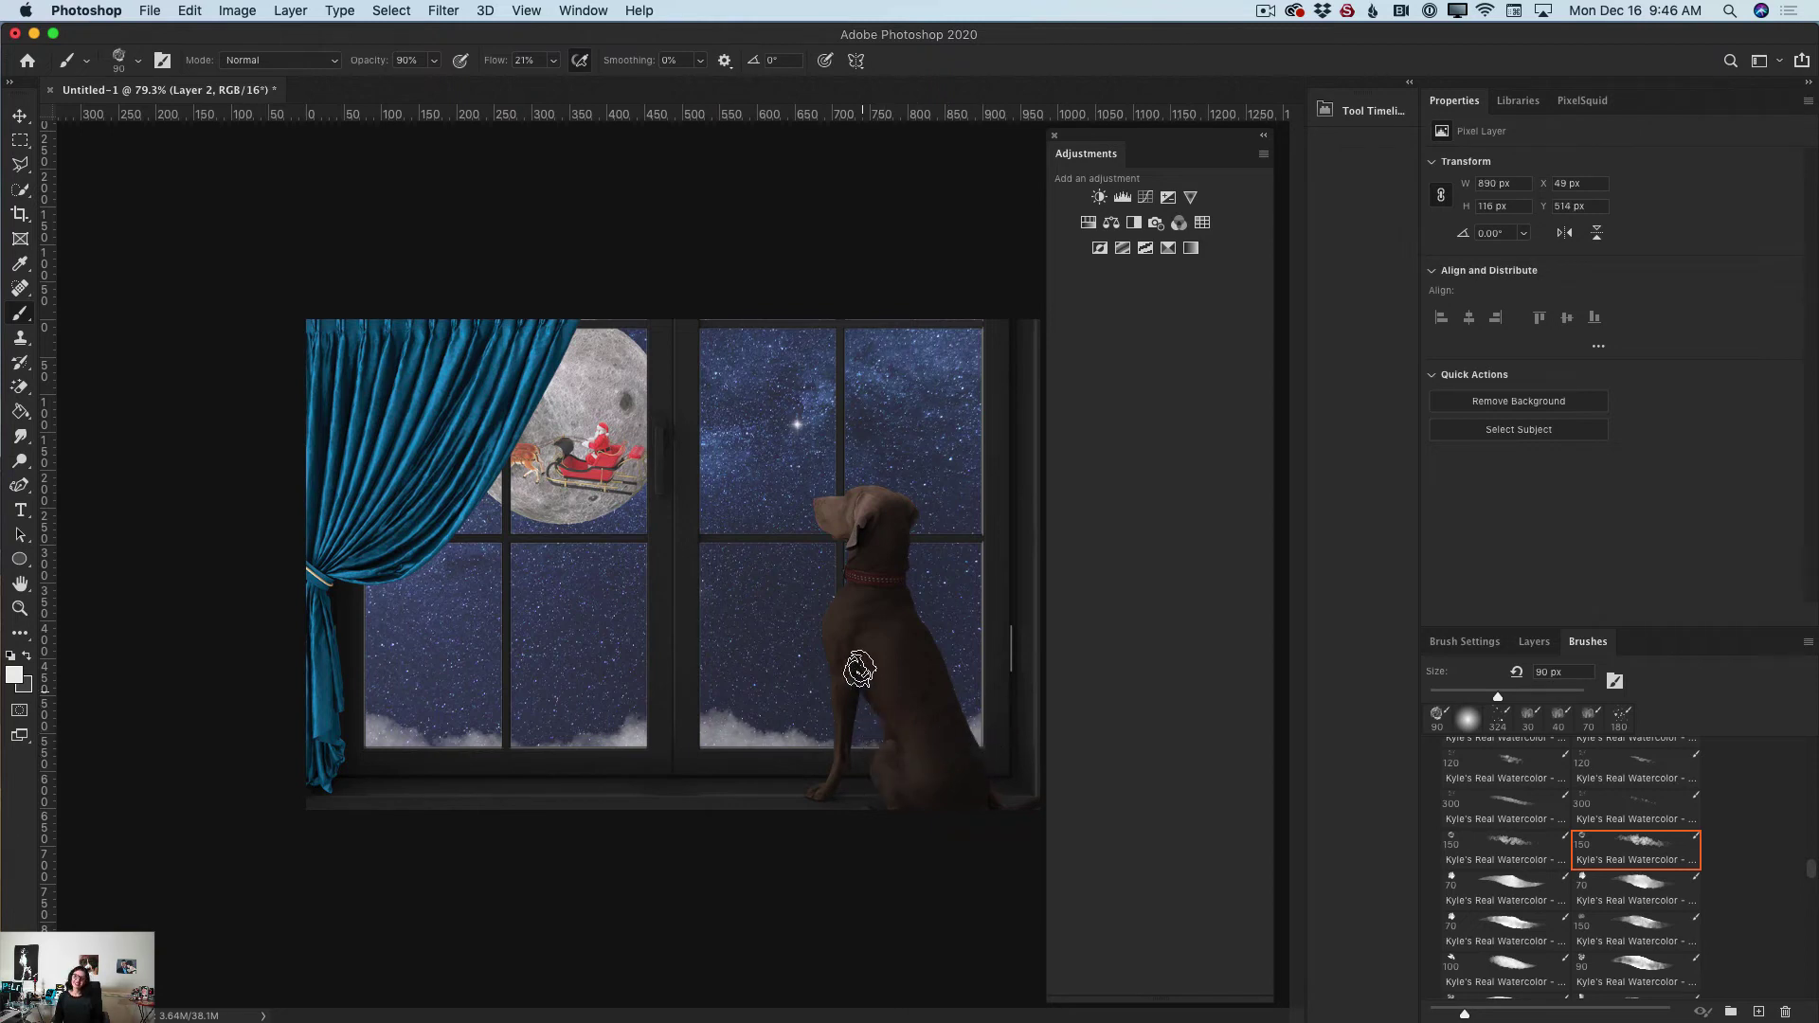
Step: Reduce the brush to 50 px and paint thinner snow drifts along the bottom edges of the upper window panes
key(bracketleft)
key(bracketleft)
key(bracketleft)
key(bracketleft)
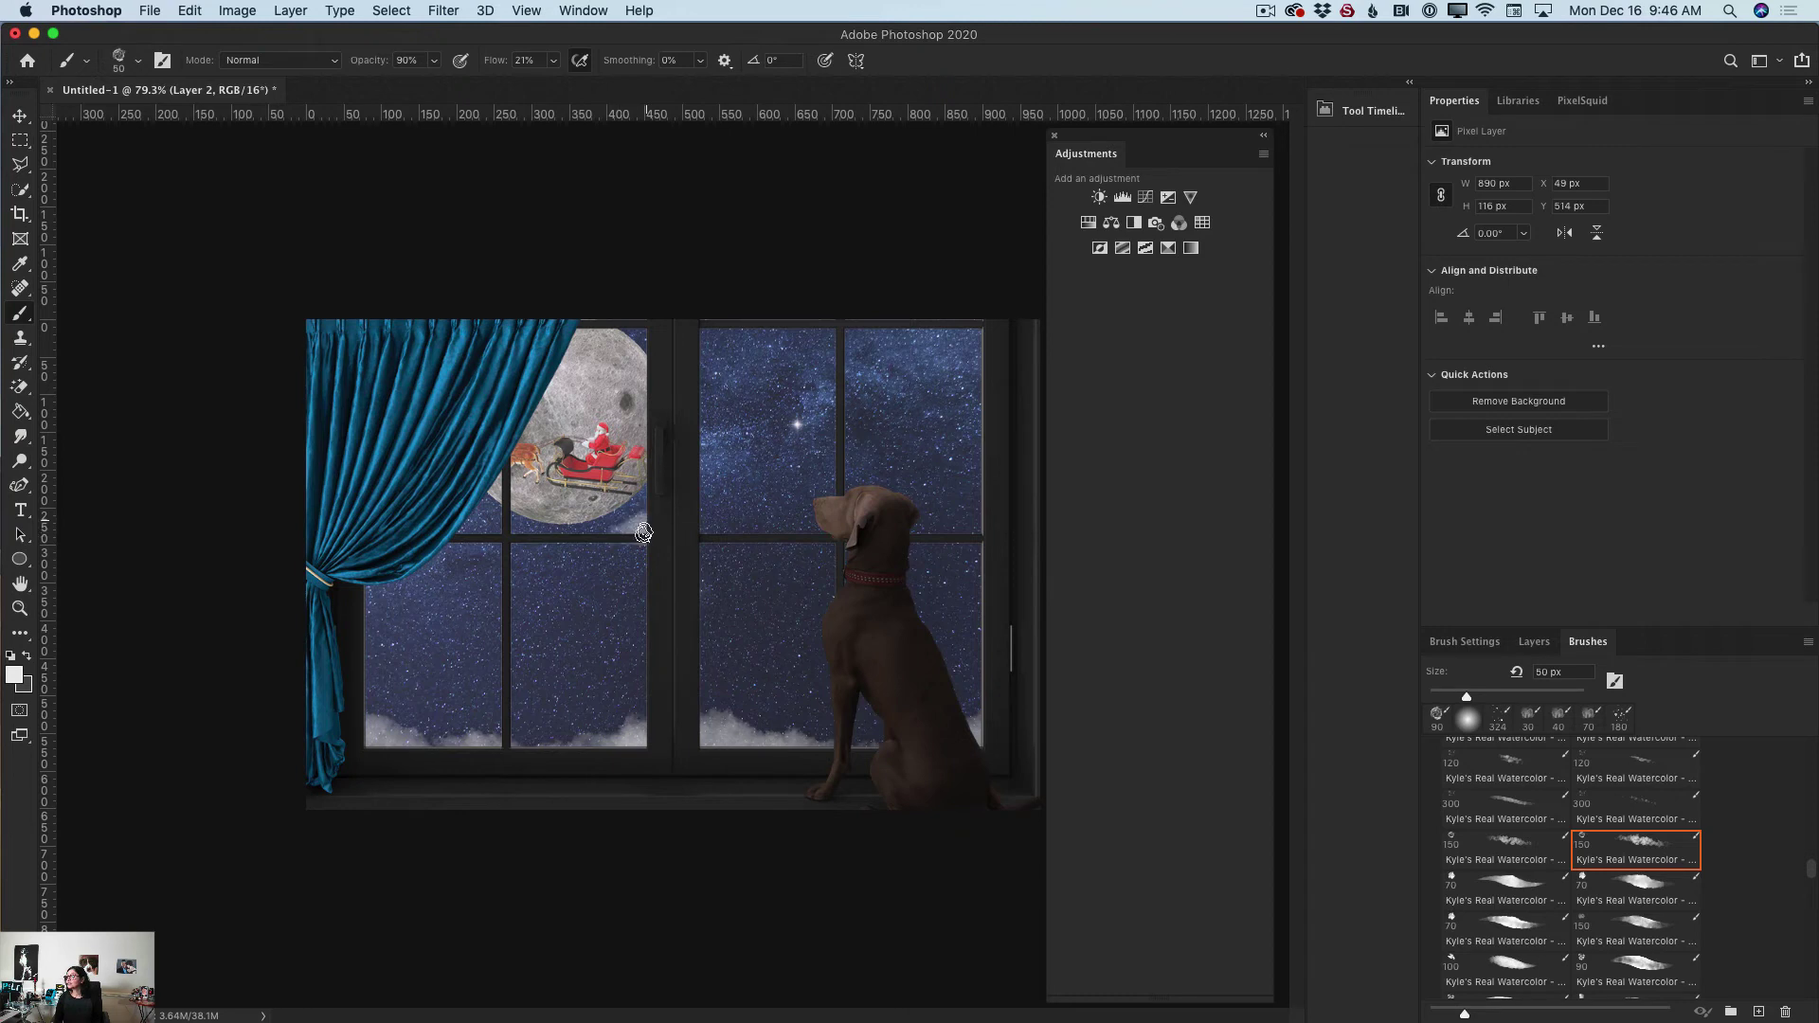
drag(644, 531, 534, 531)
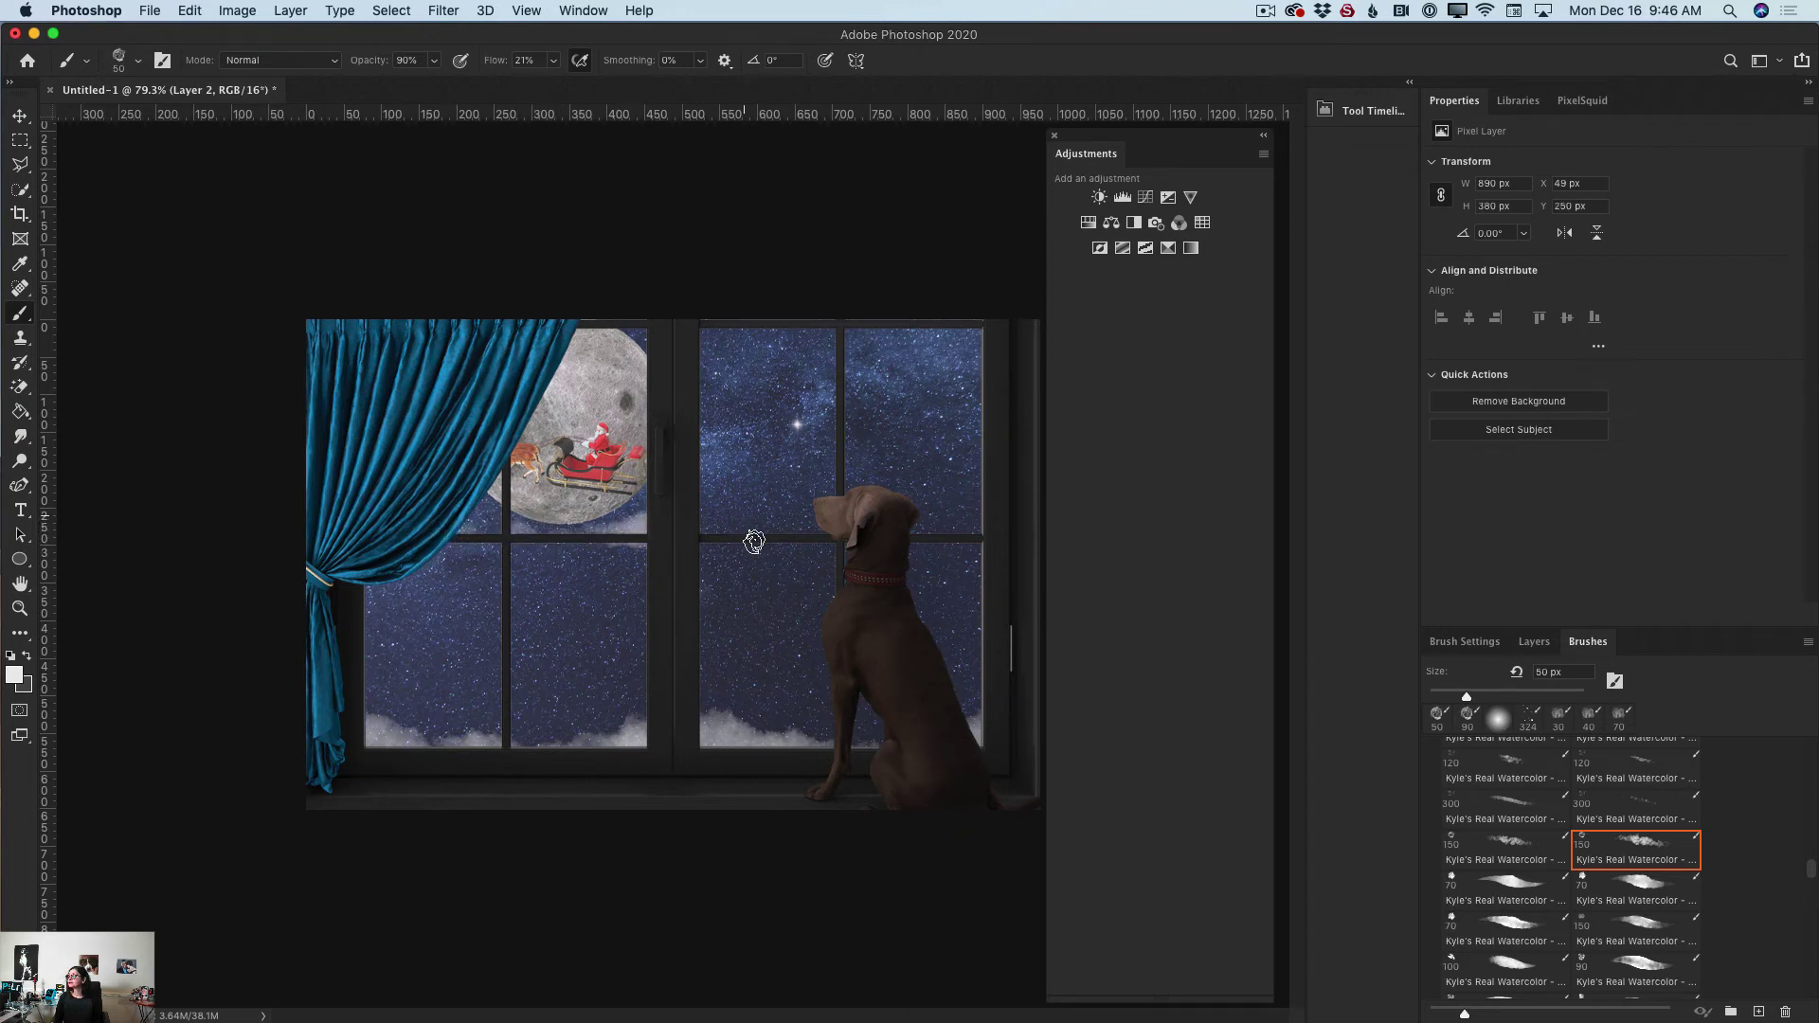
mouse_move(694, 519)
mouse_down()
mouse_move(986, 523)
mouse_move(915, 531)
mouse_up()
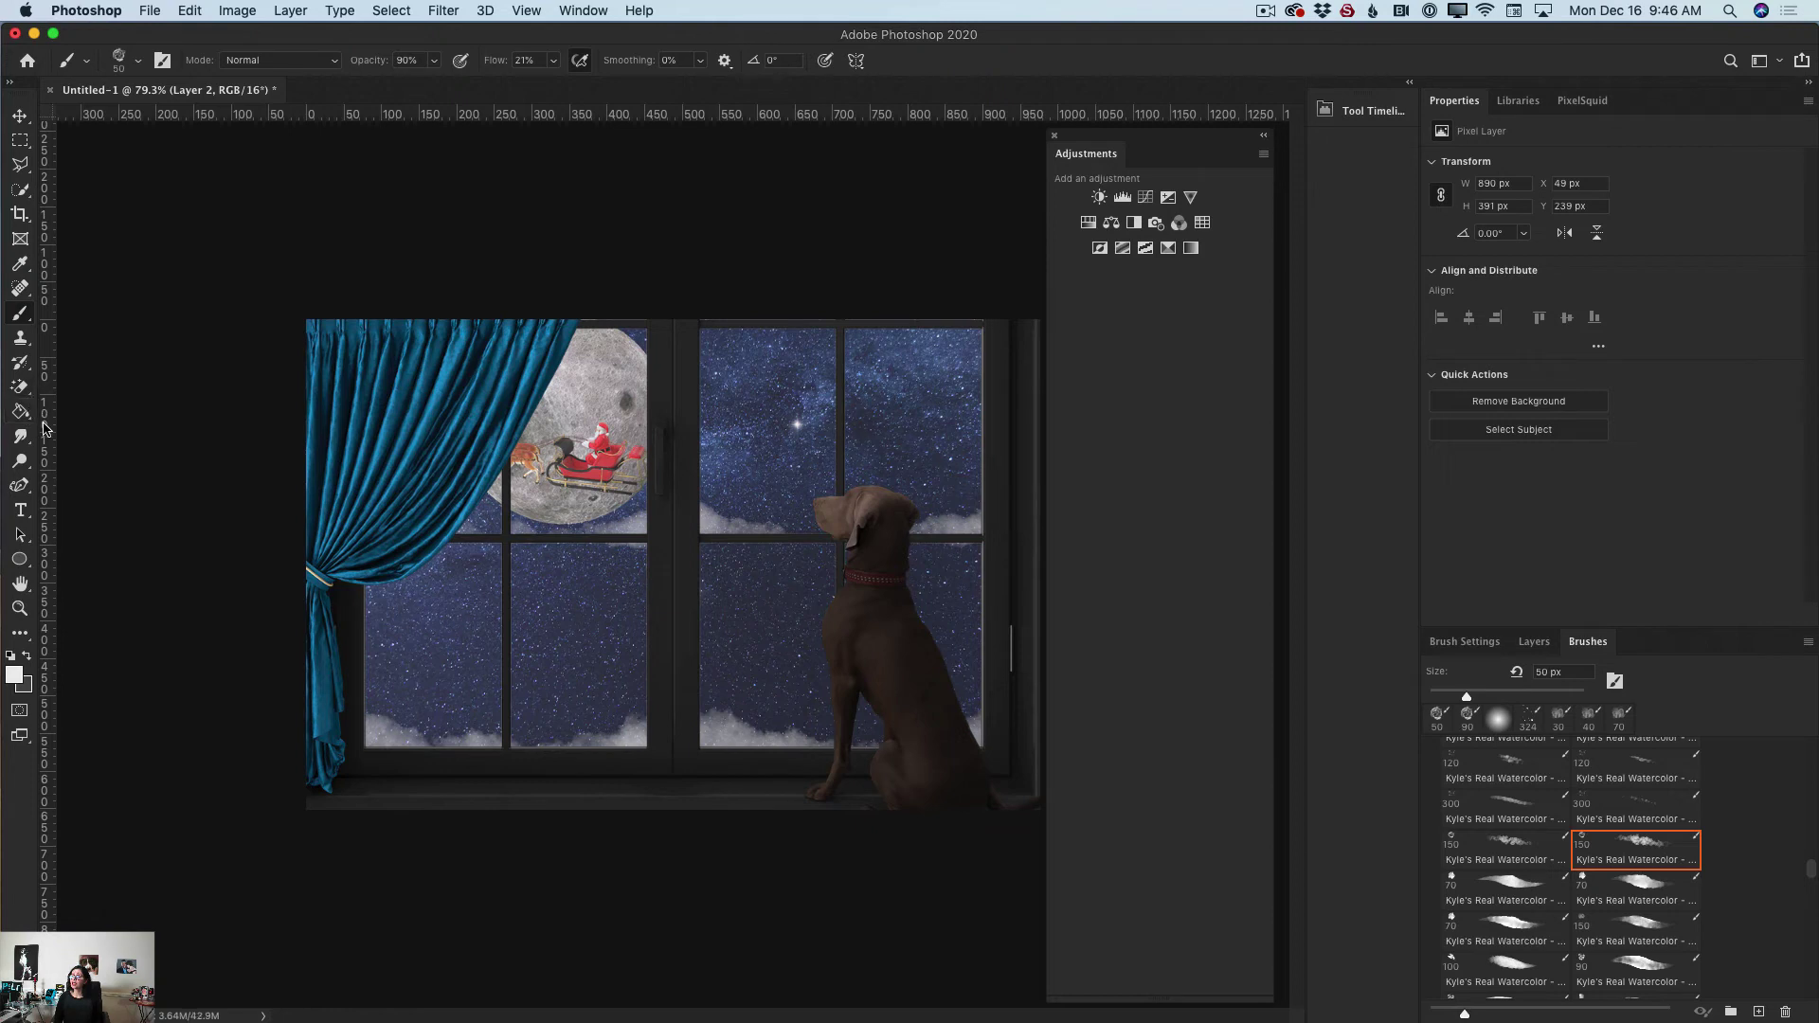
drag(28, 398, 88, 398)
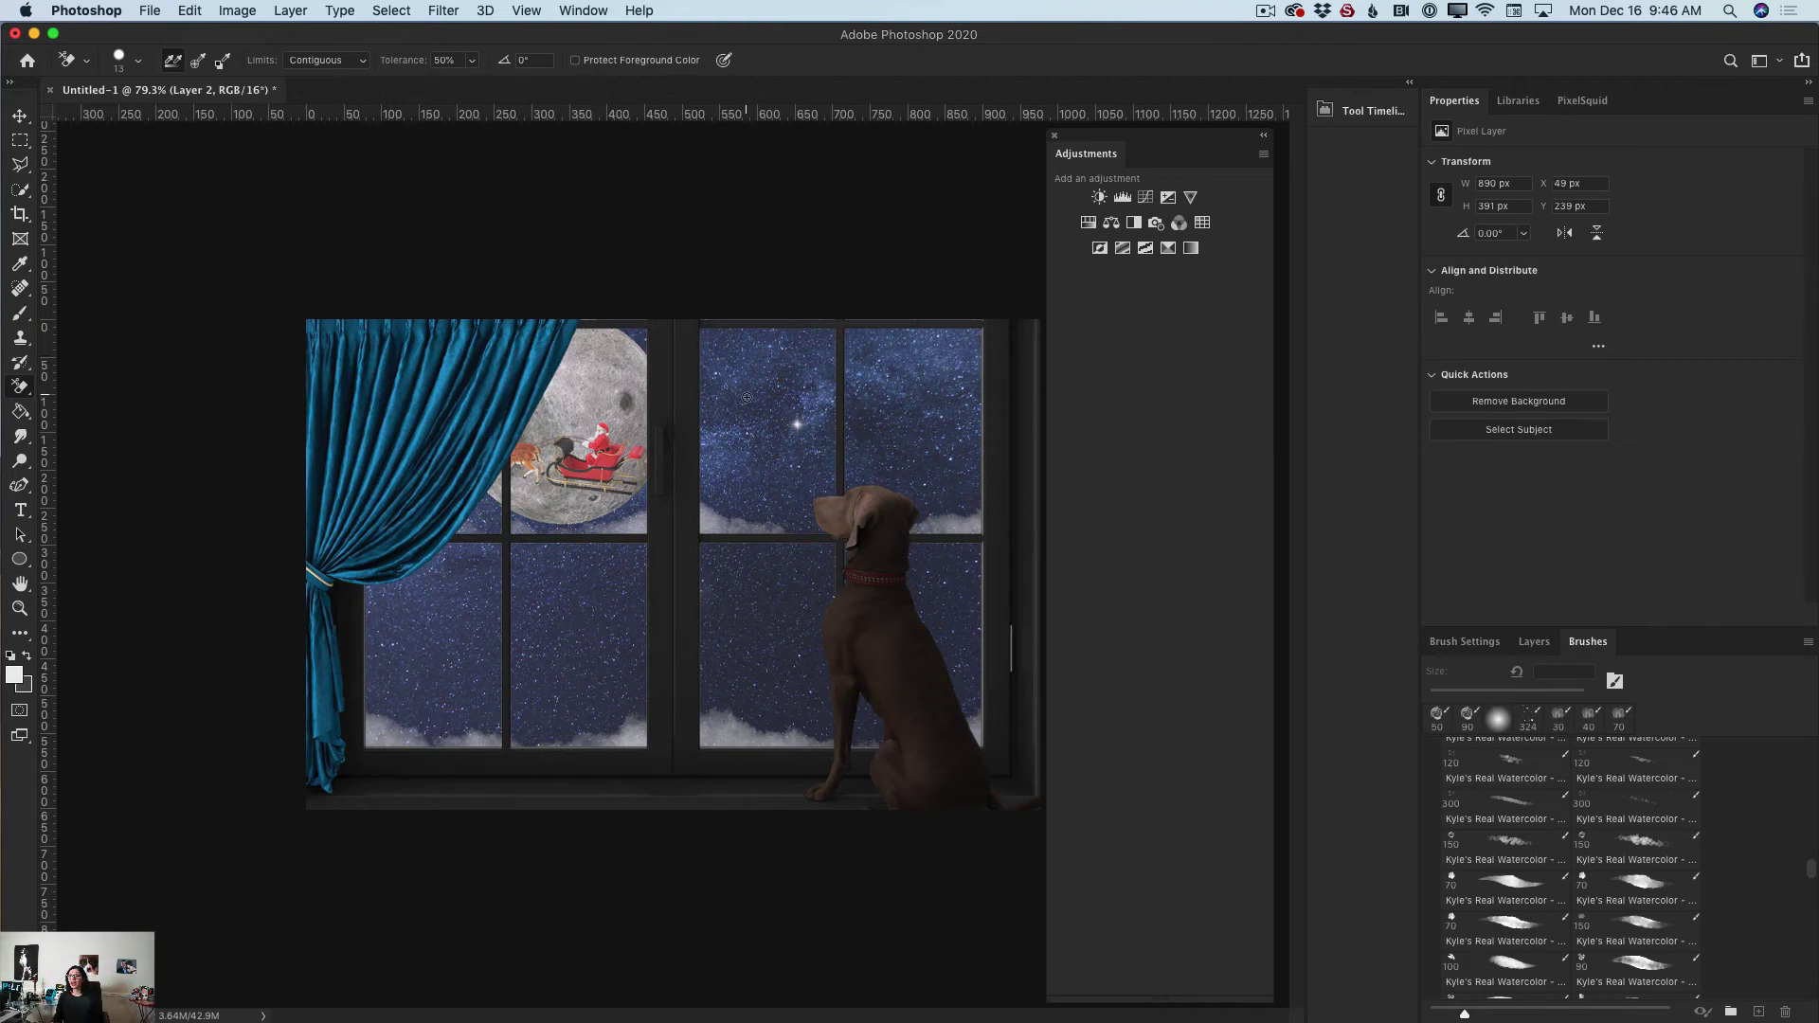
click(20, 314)
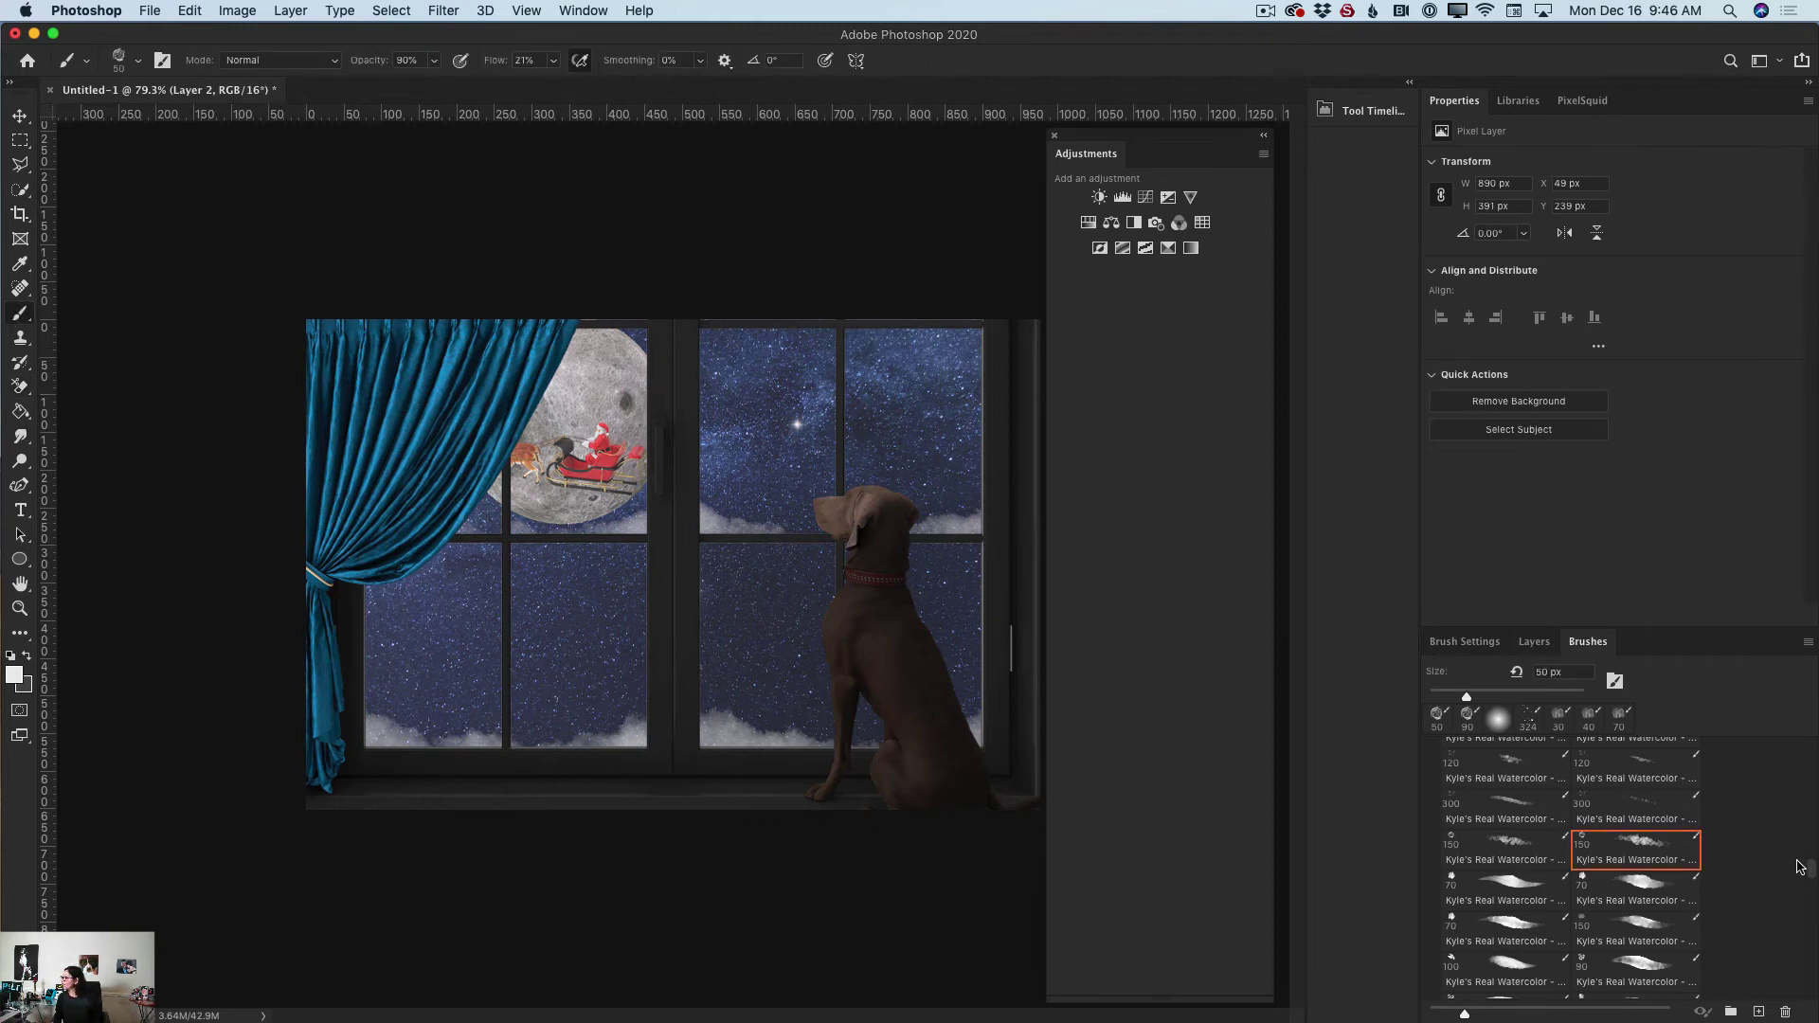
Step: Paint falling snow across the window panes using the 254 px Kyle's Real Watercolor spatter brush at 300 px with 188% spacing
drag(1811, 873, 1811, 905)
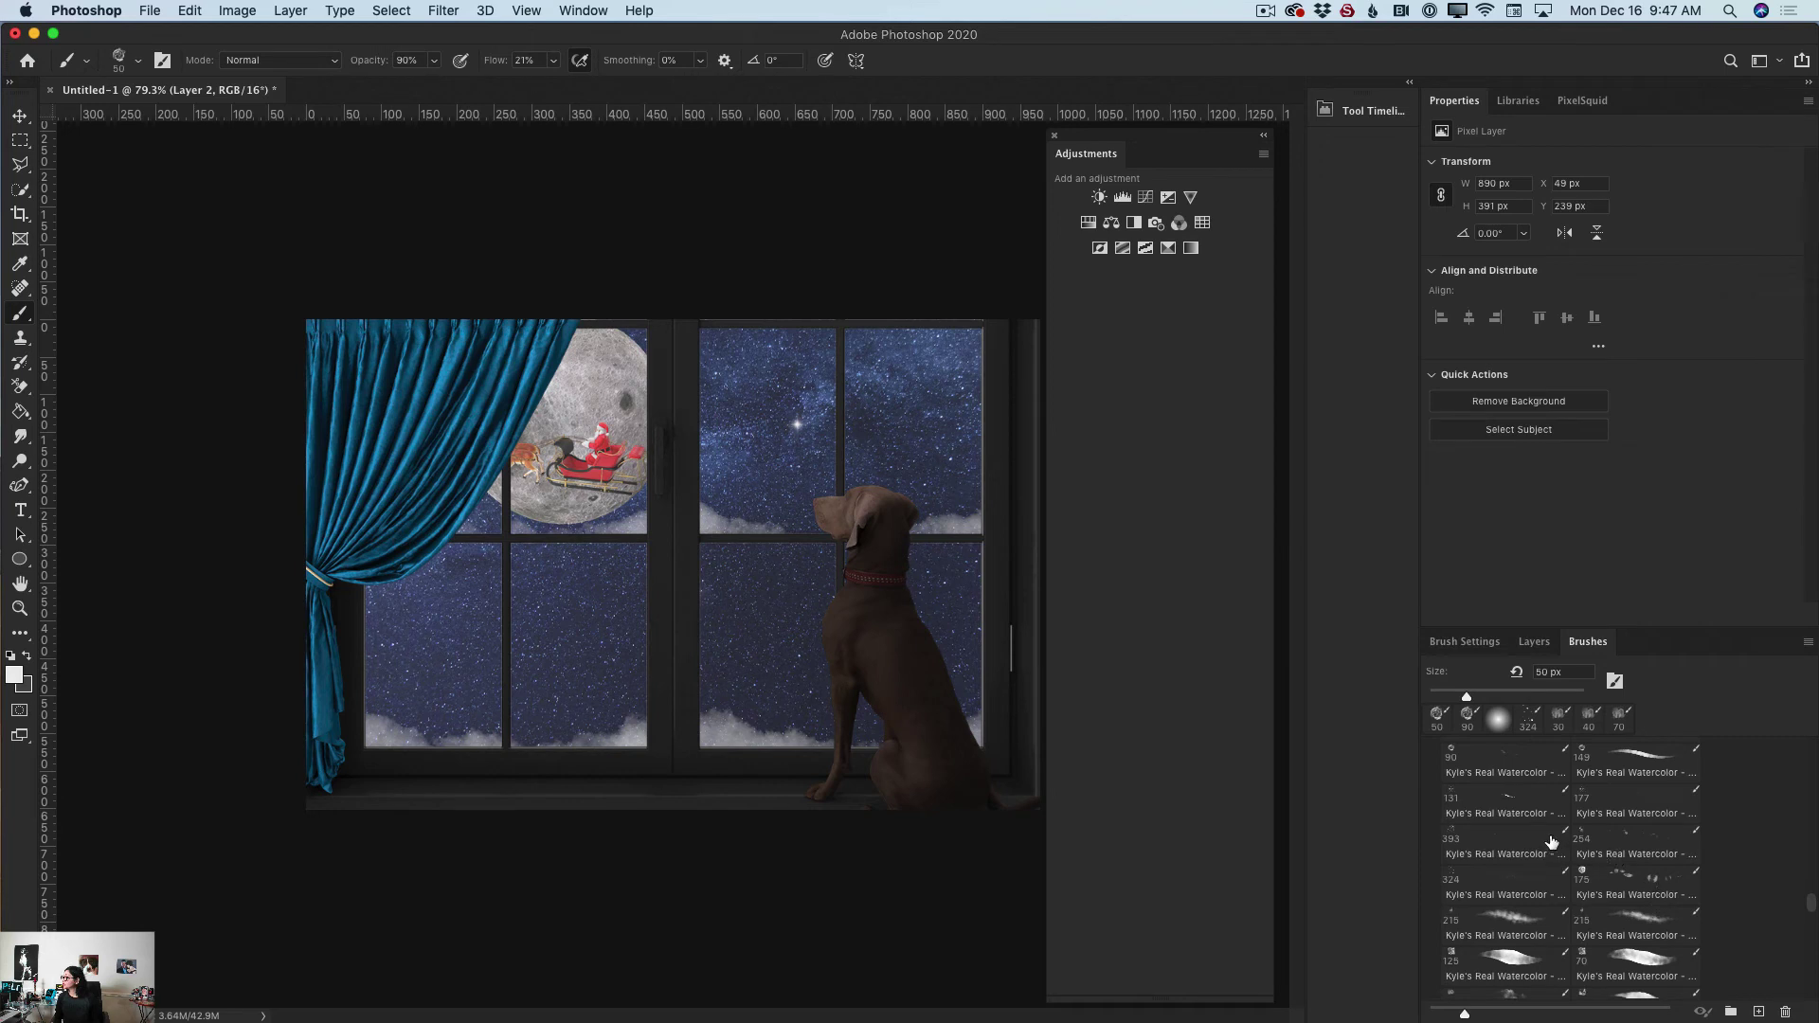
click(1615, 843)
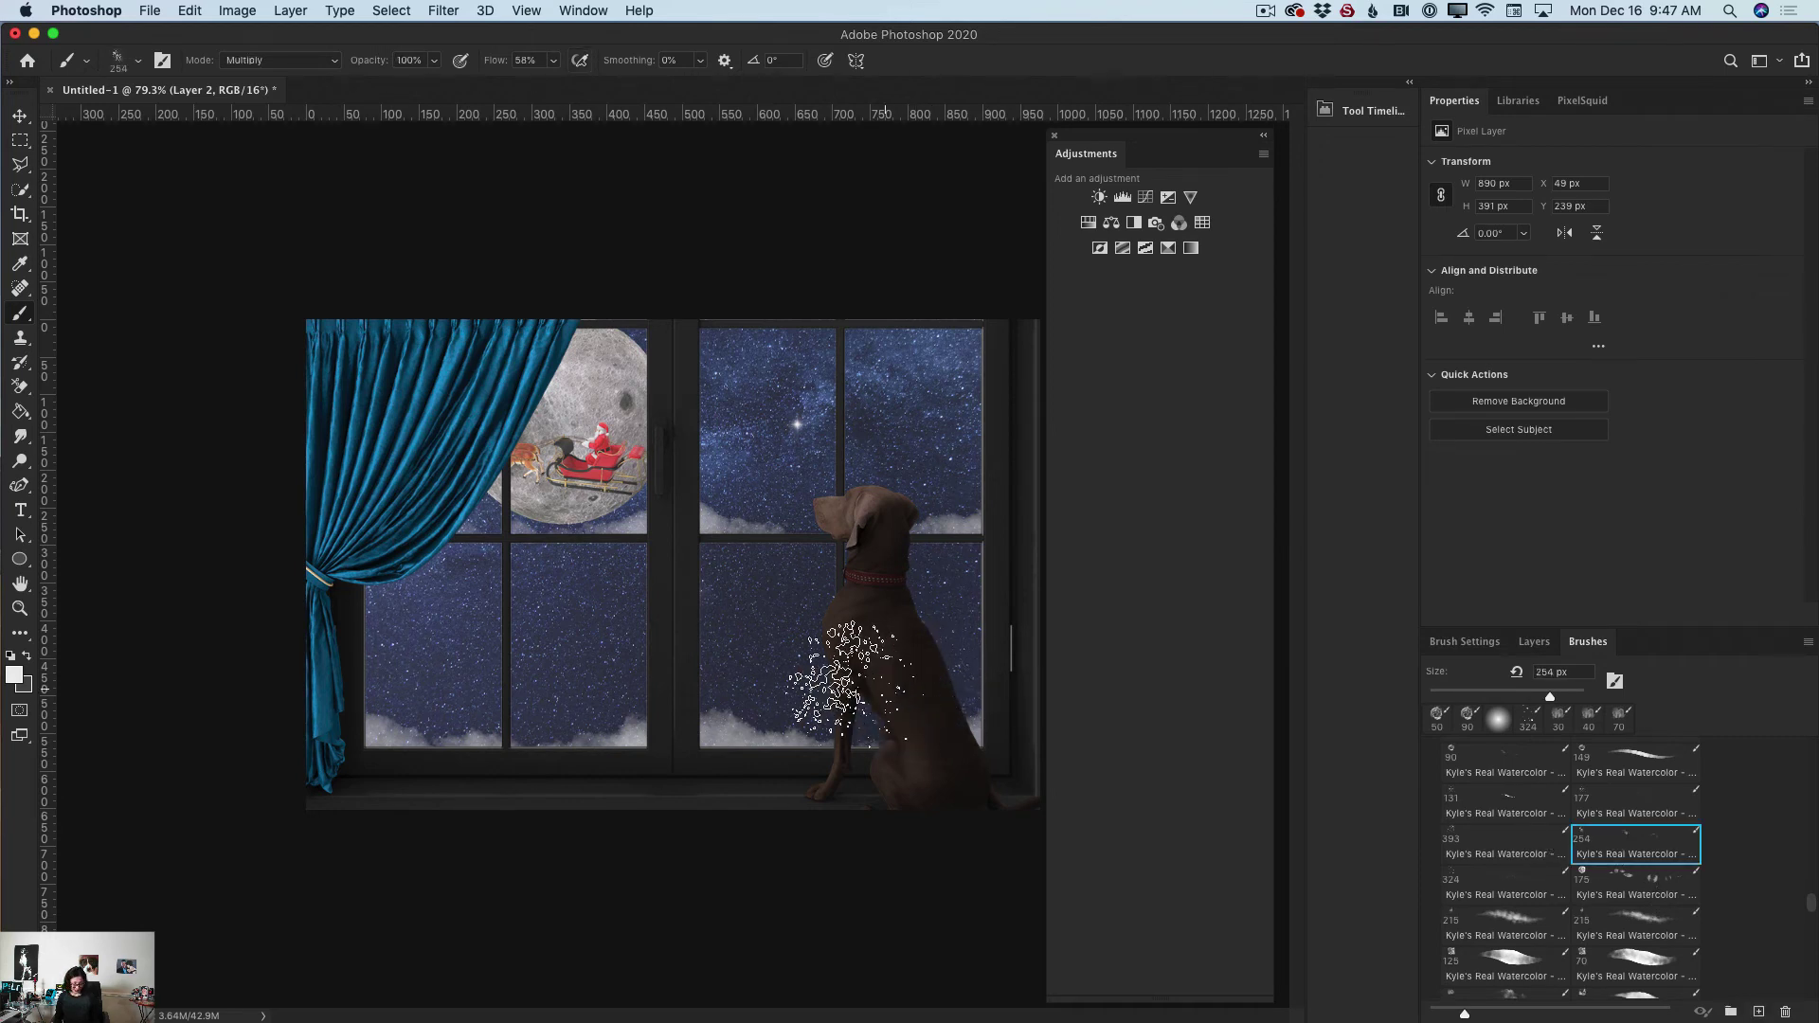
key(bracketright)
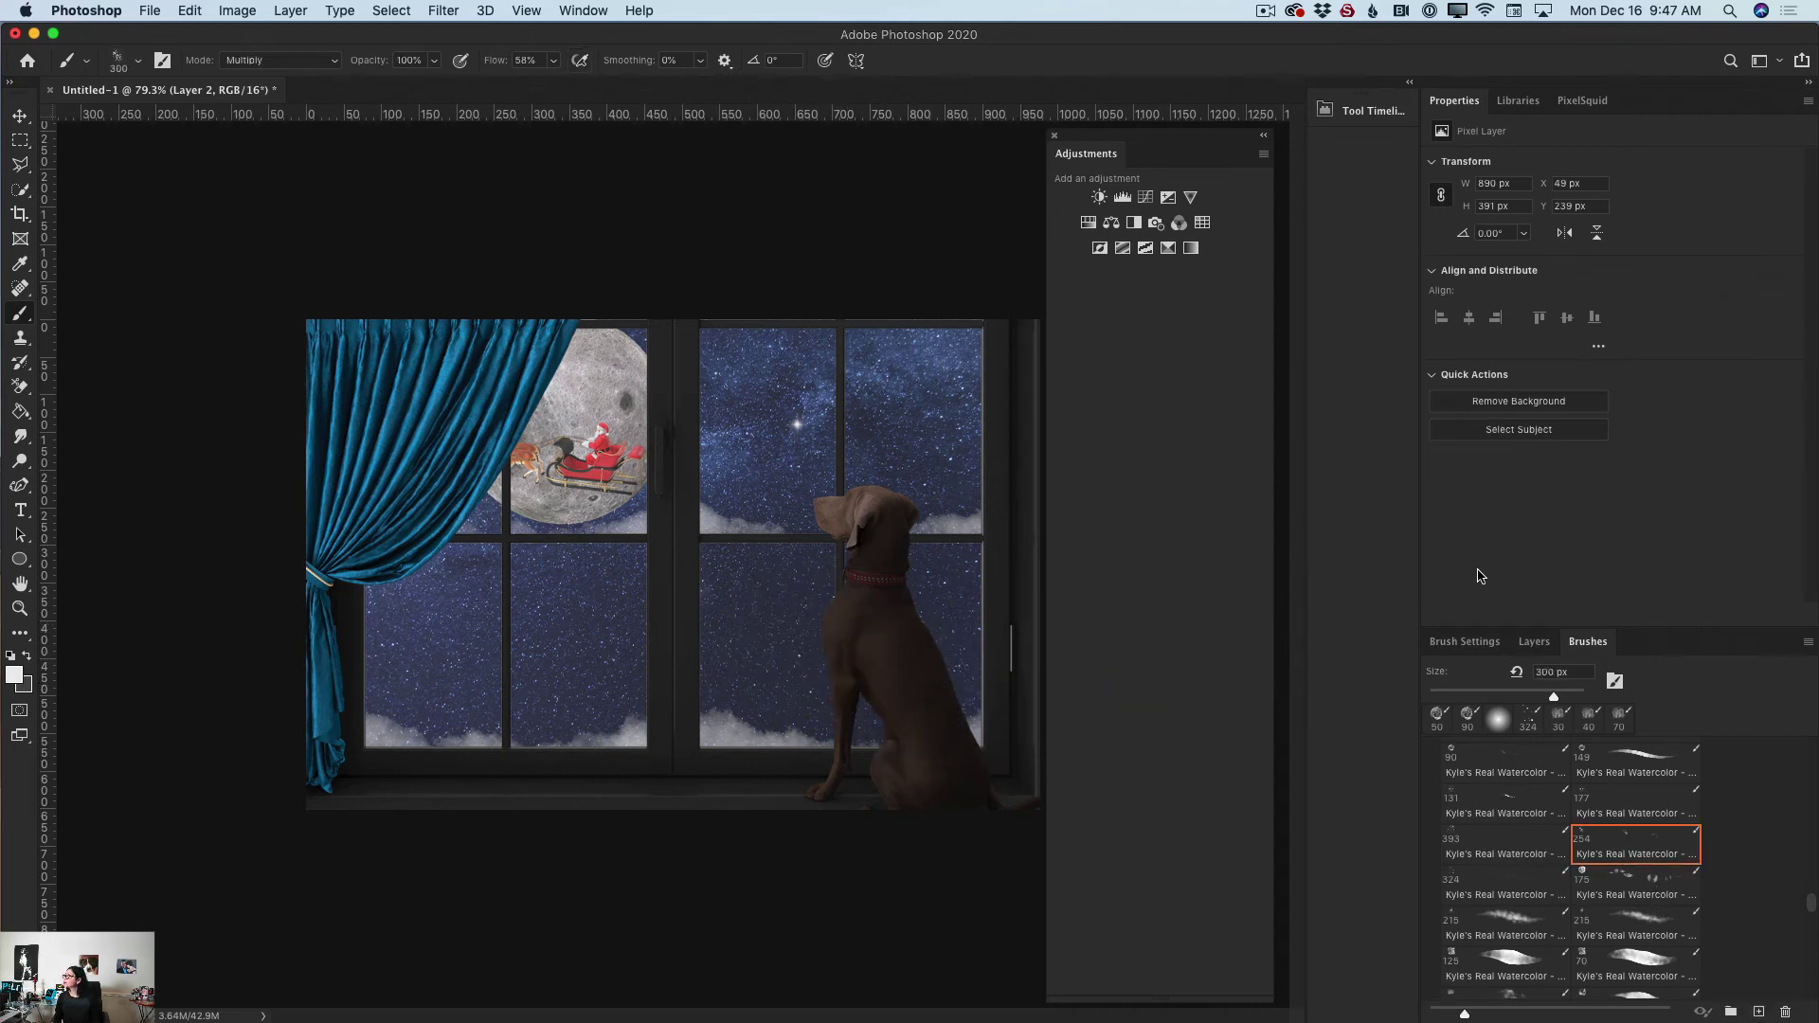
click(1463, 642)
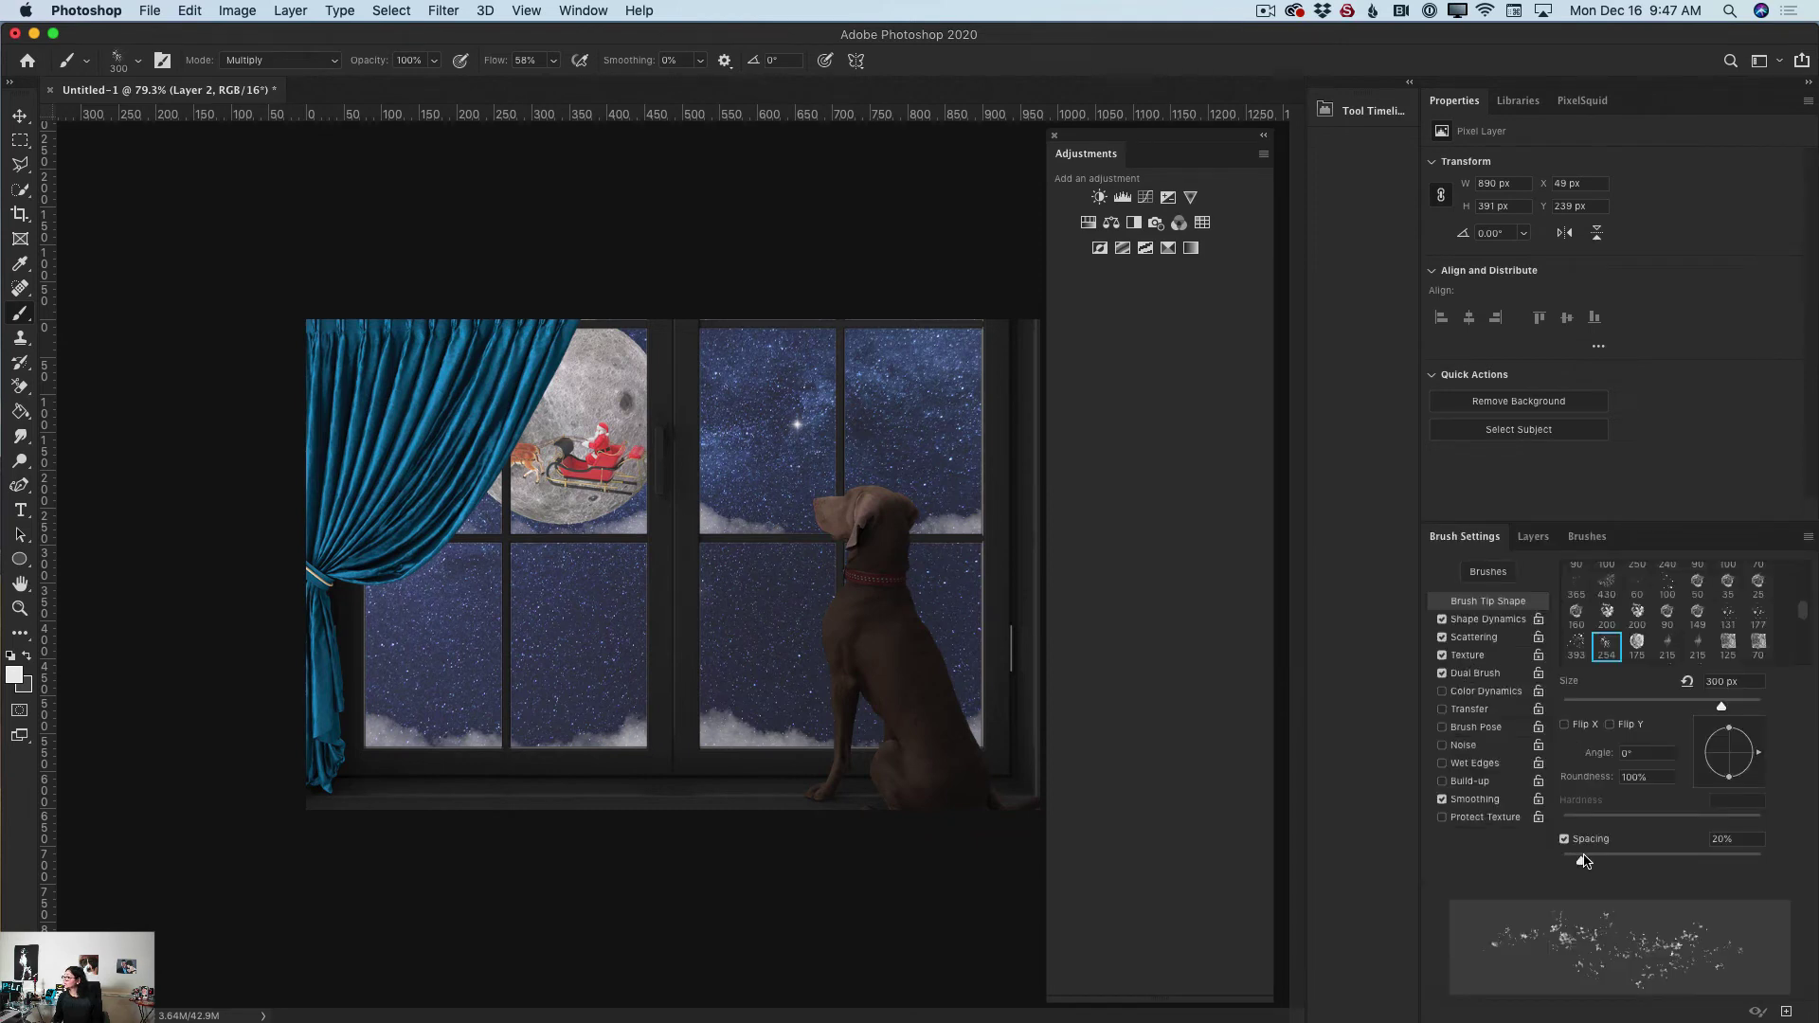
drag(1581, 861, 1702, 864)
mouse_move(836, 550)
mouse_down()
mouse_move(752, 473)
mouse_move(766, 431)
mouse_move(885, 464)
mouse_move(819, 488)
mouse_move(729, 450)
mouse_move(790, 526)
mouse_move(771, 592)
mouse_move(710, 630)
mouse_move(837, 649)
mouse_move(629, 530)
mouse_move(566, 592)
mouse_move(493, 601)
mouse_move(607, 607)
mouse_move(536, 526)
mouse_up()
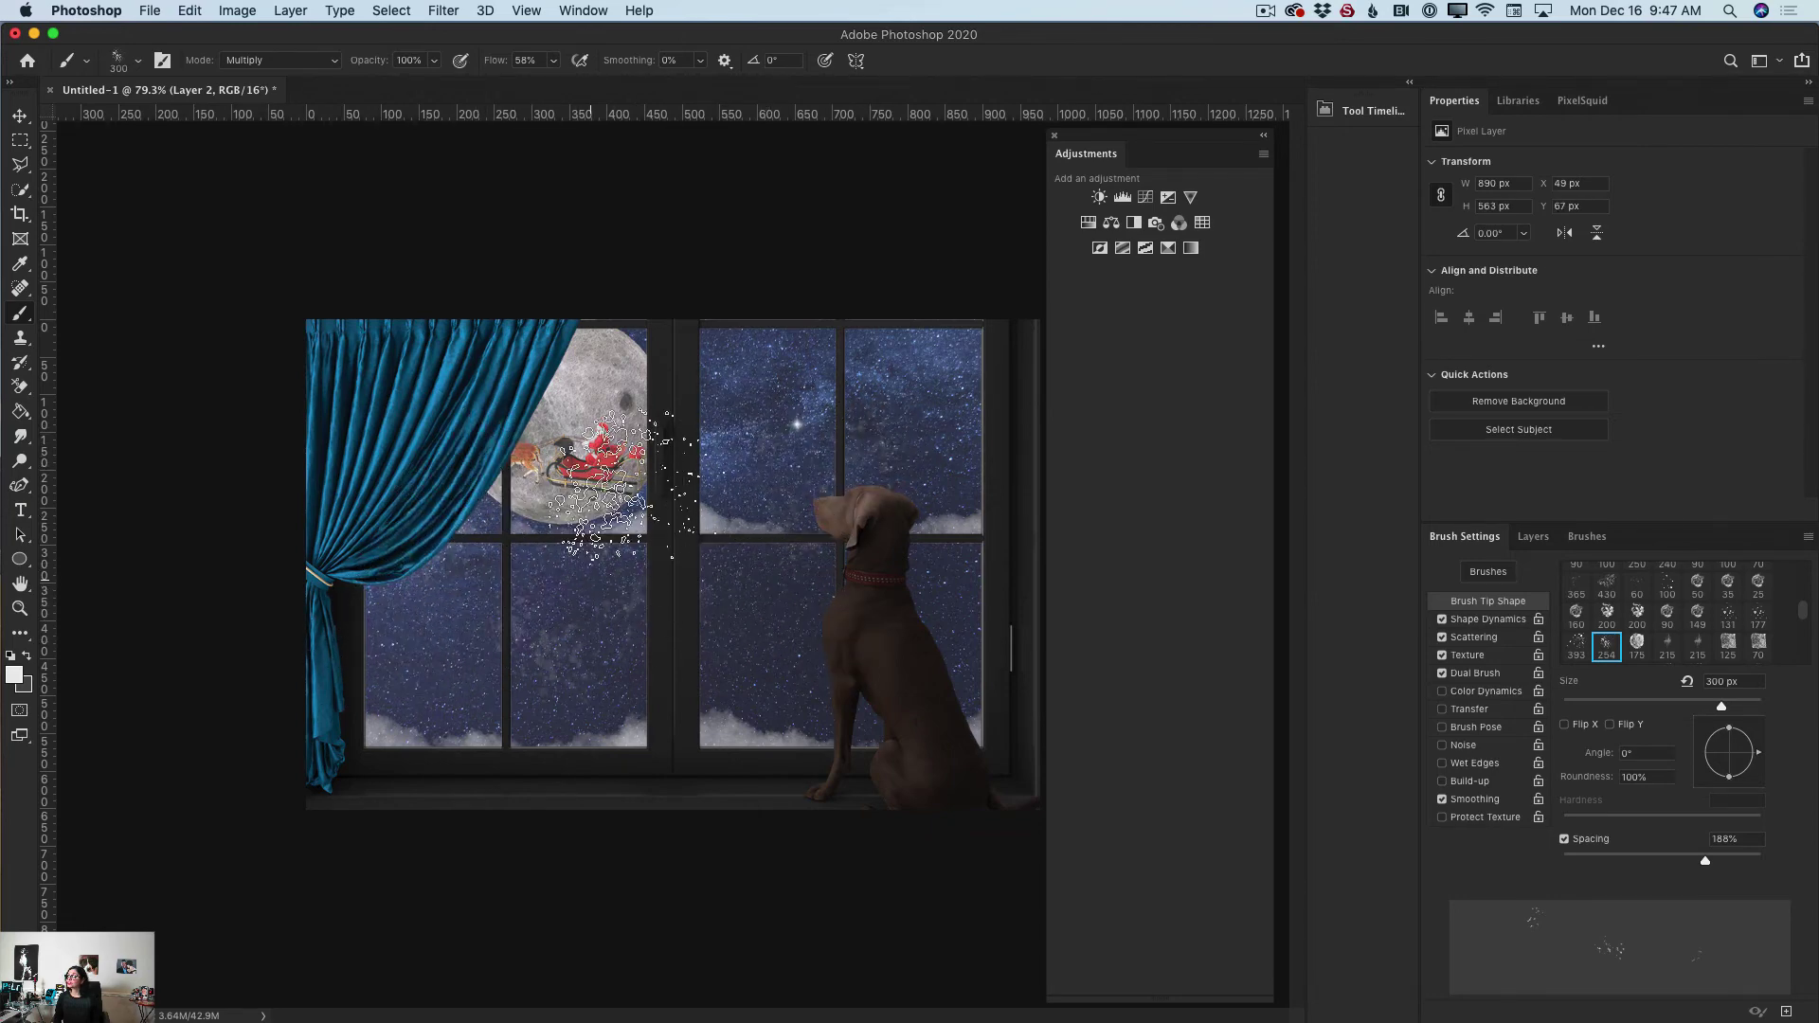
Step: Keep the e6e6e6 foreground color and paint more falling snow across the lower window panes
click(14, 676)
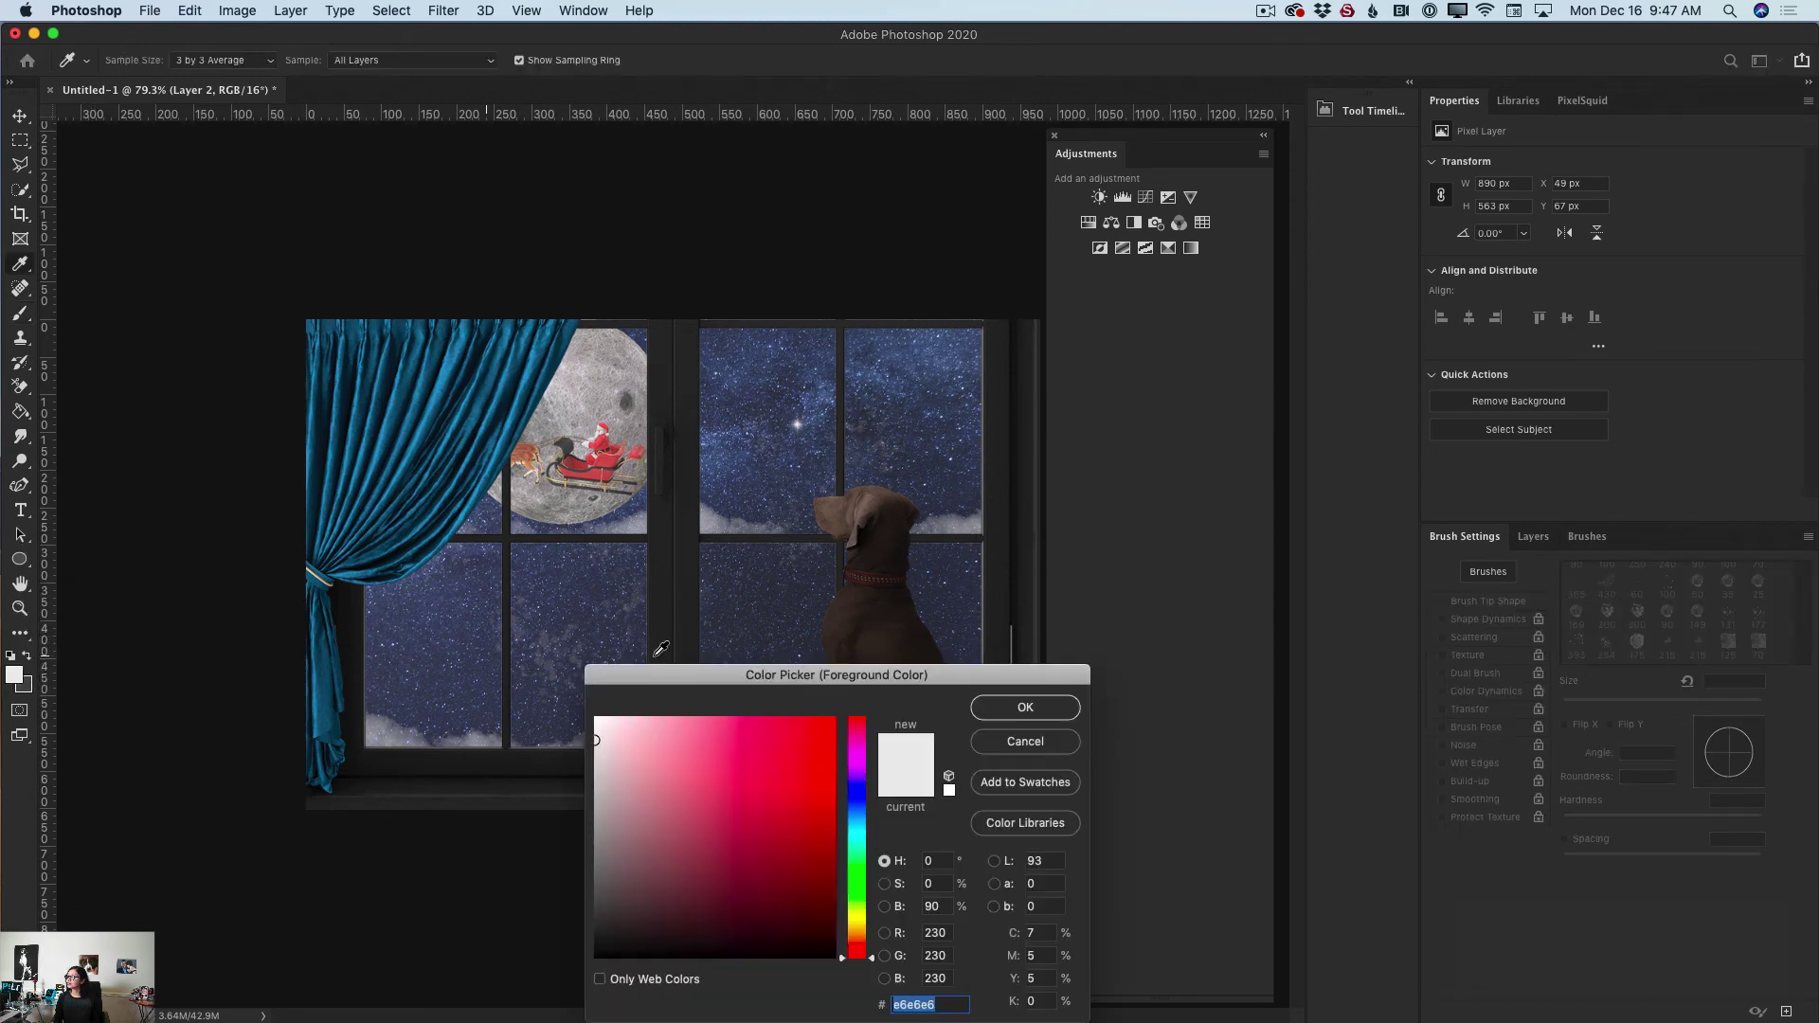
click(1026, 709)
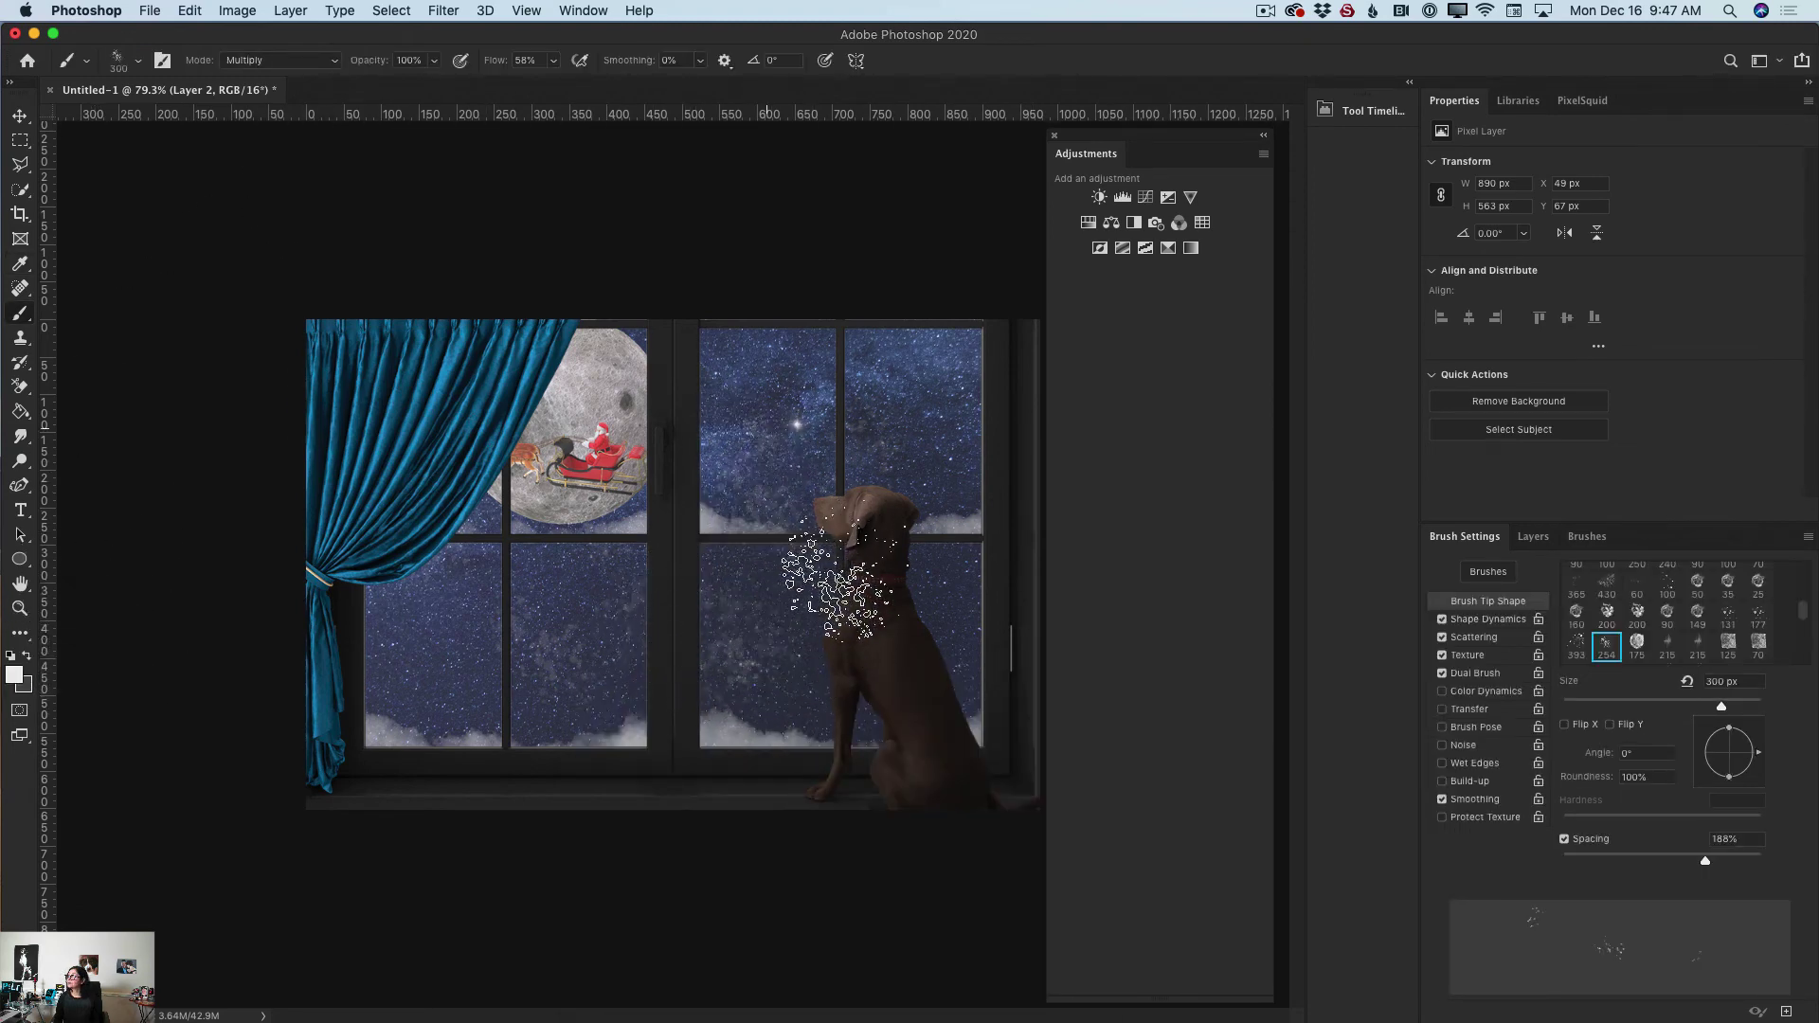
mouse_move(834, 583)
mouse_down()
mouse_move(922, 610)
mouse_move(751, 662)
mouse_up()
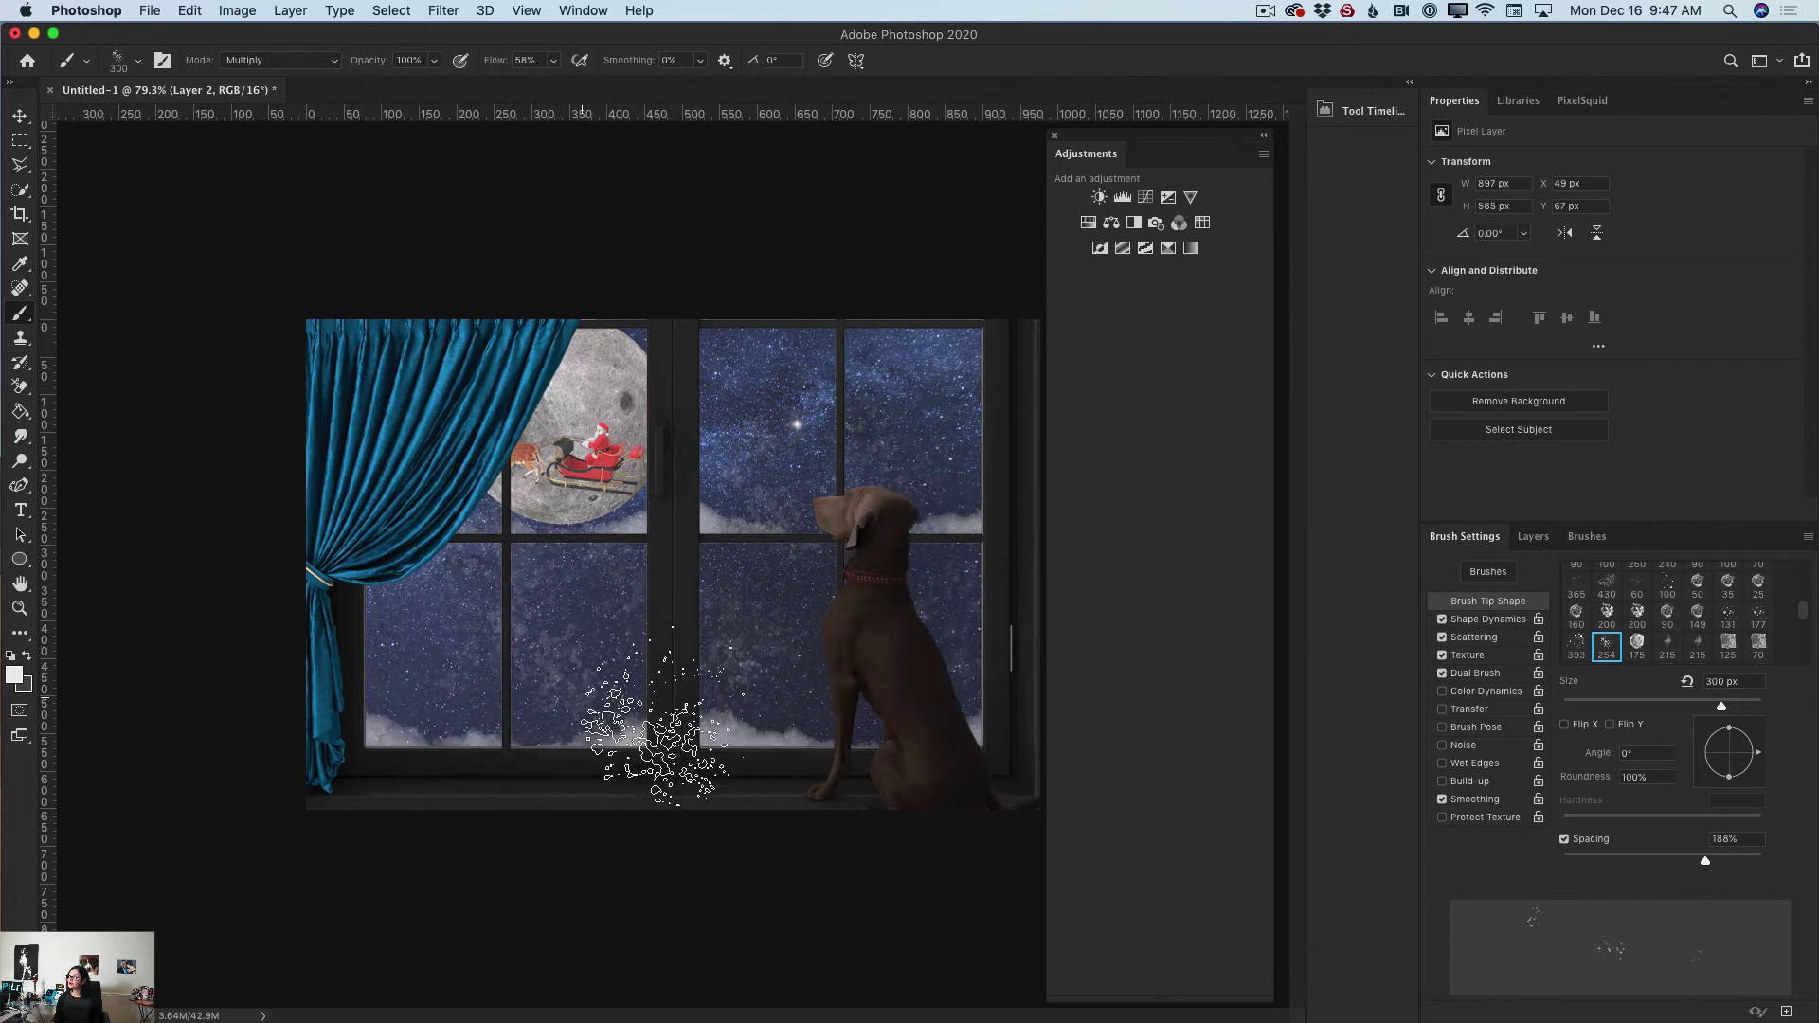
Step: Try lowering the snow layer's opacity to 32%
click(1531, 537)
click(1633, 594)
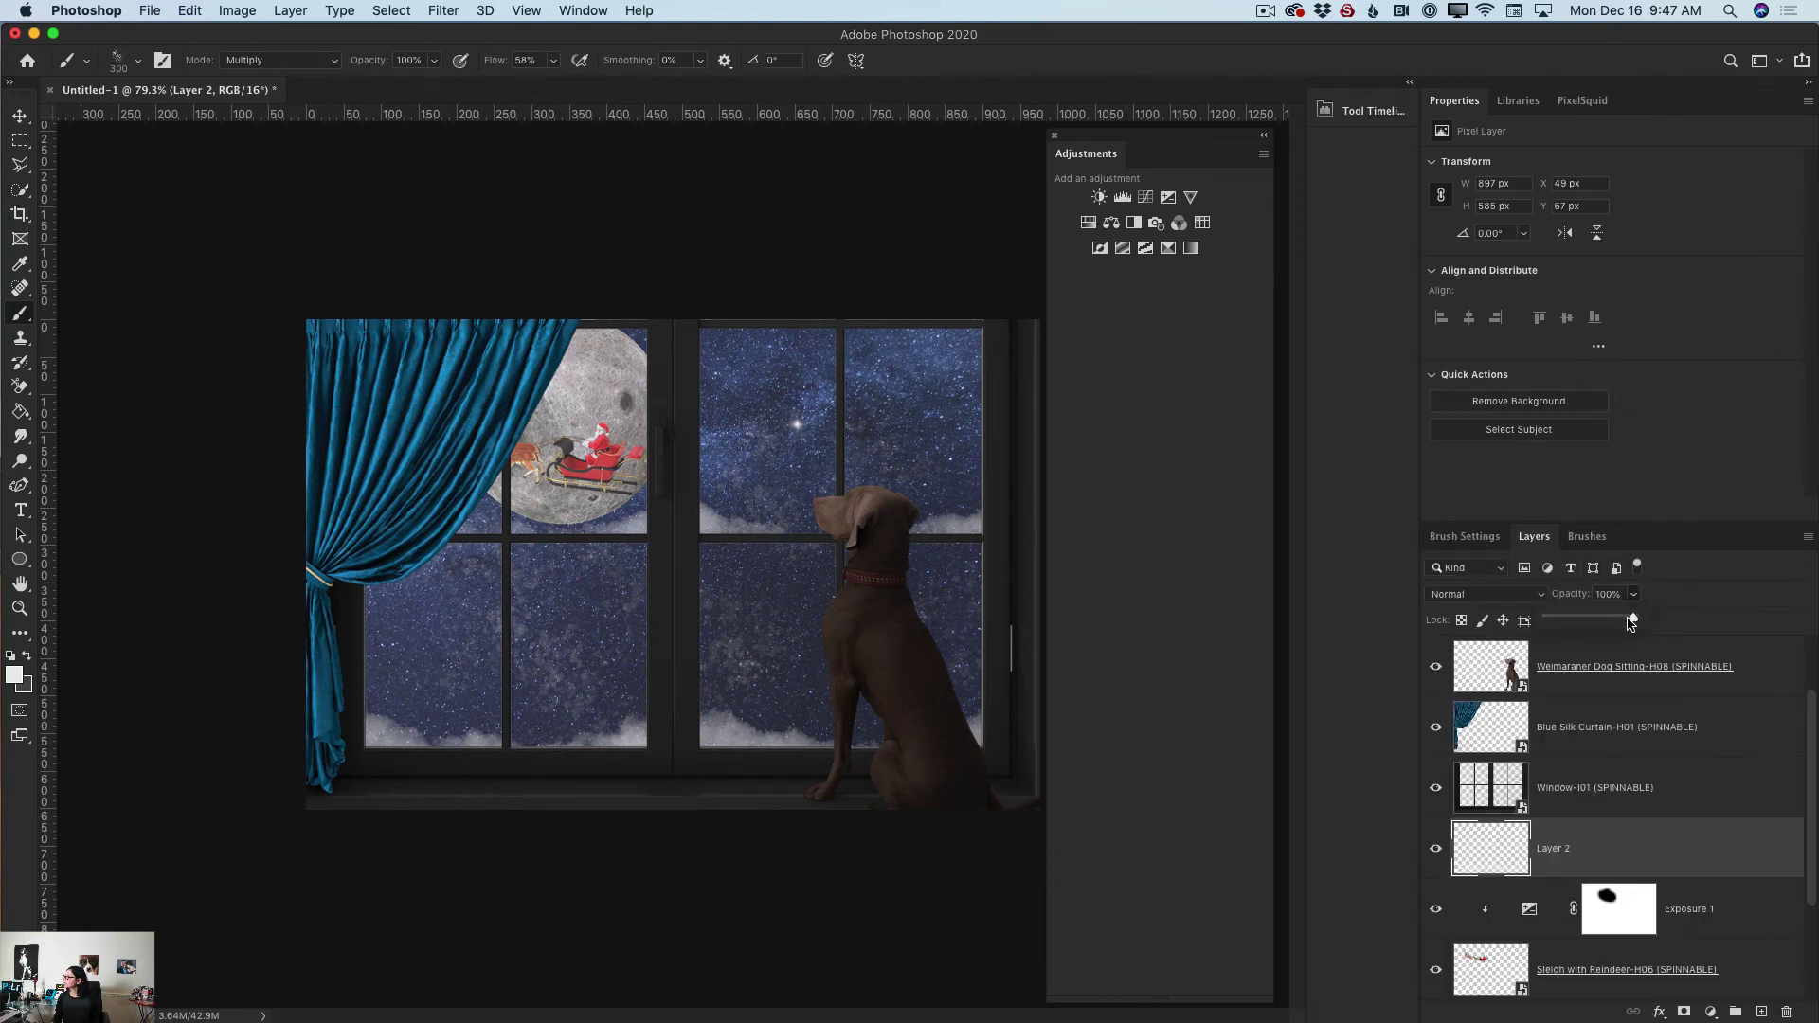
drag(1598, 617, 1599, 619)
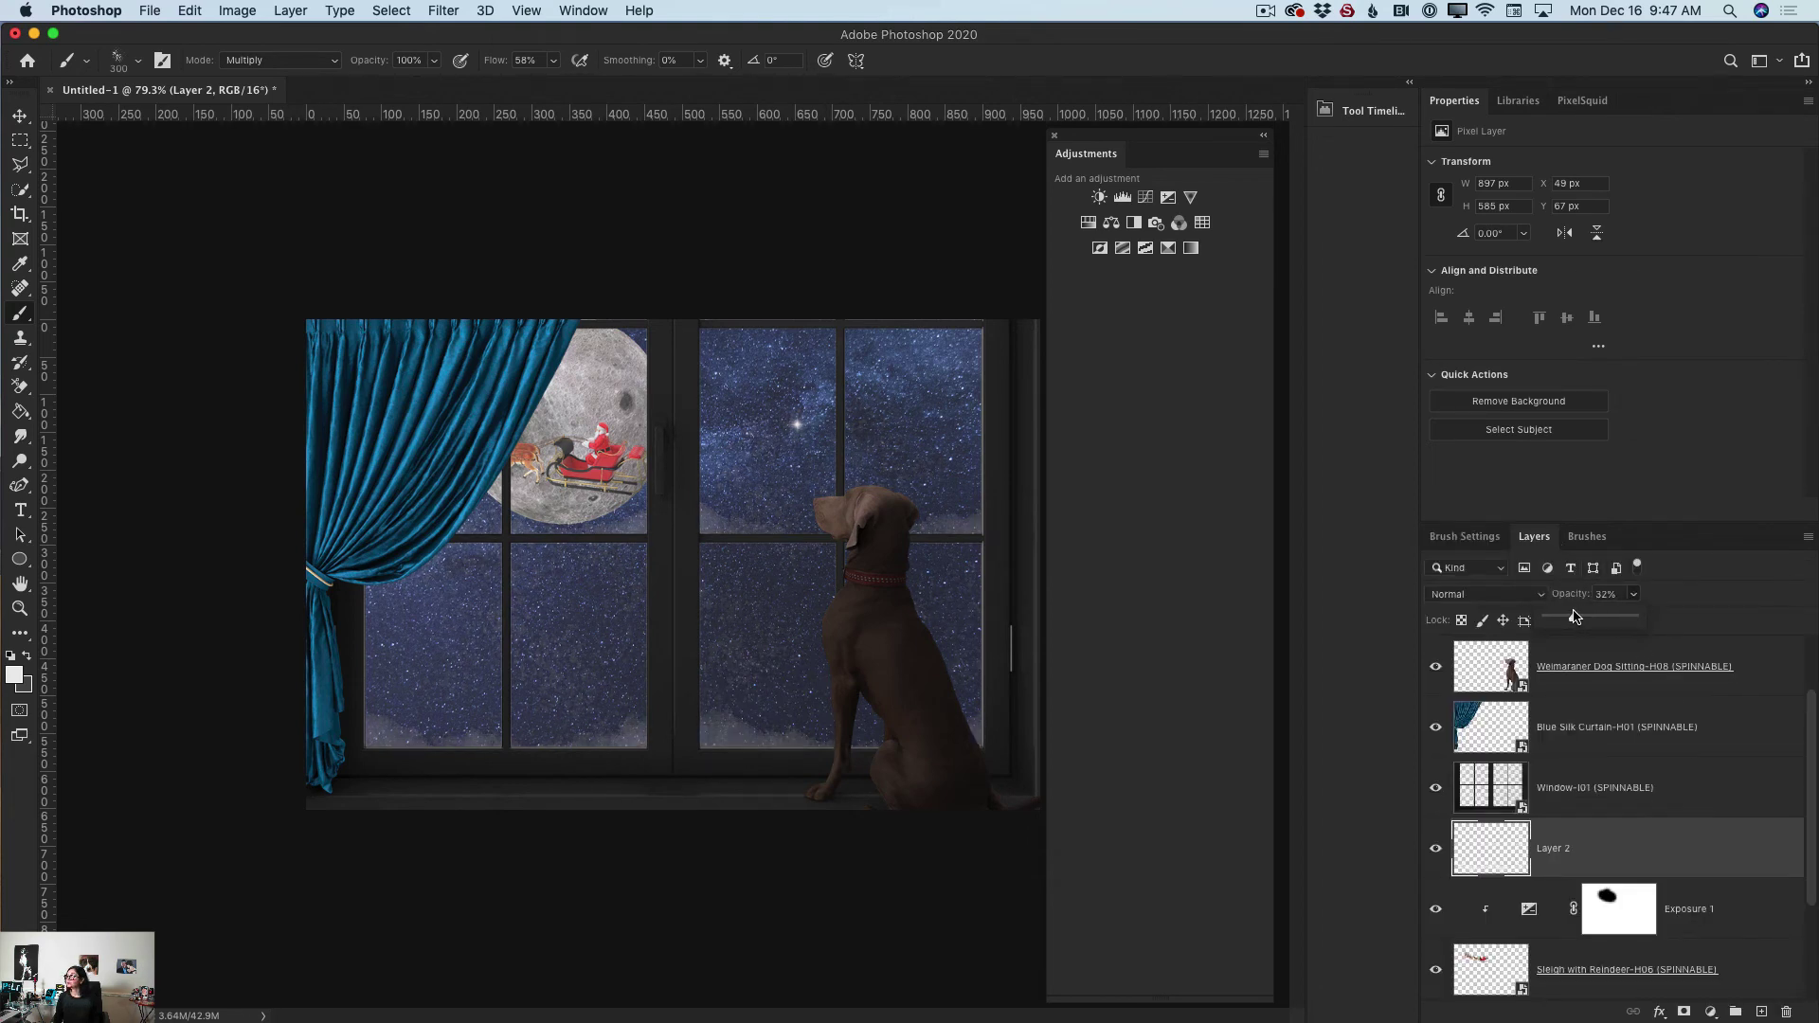
Step: Undo the opacity change and the falling-snow brush strokes on Layer 2
click(188, 9)
click(191, 11)
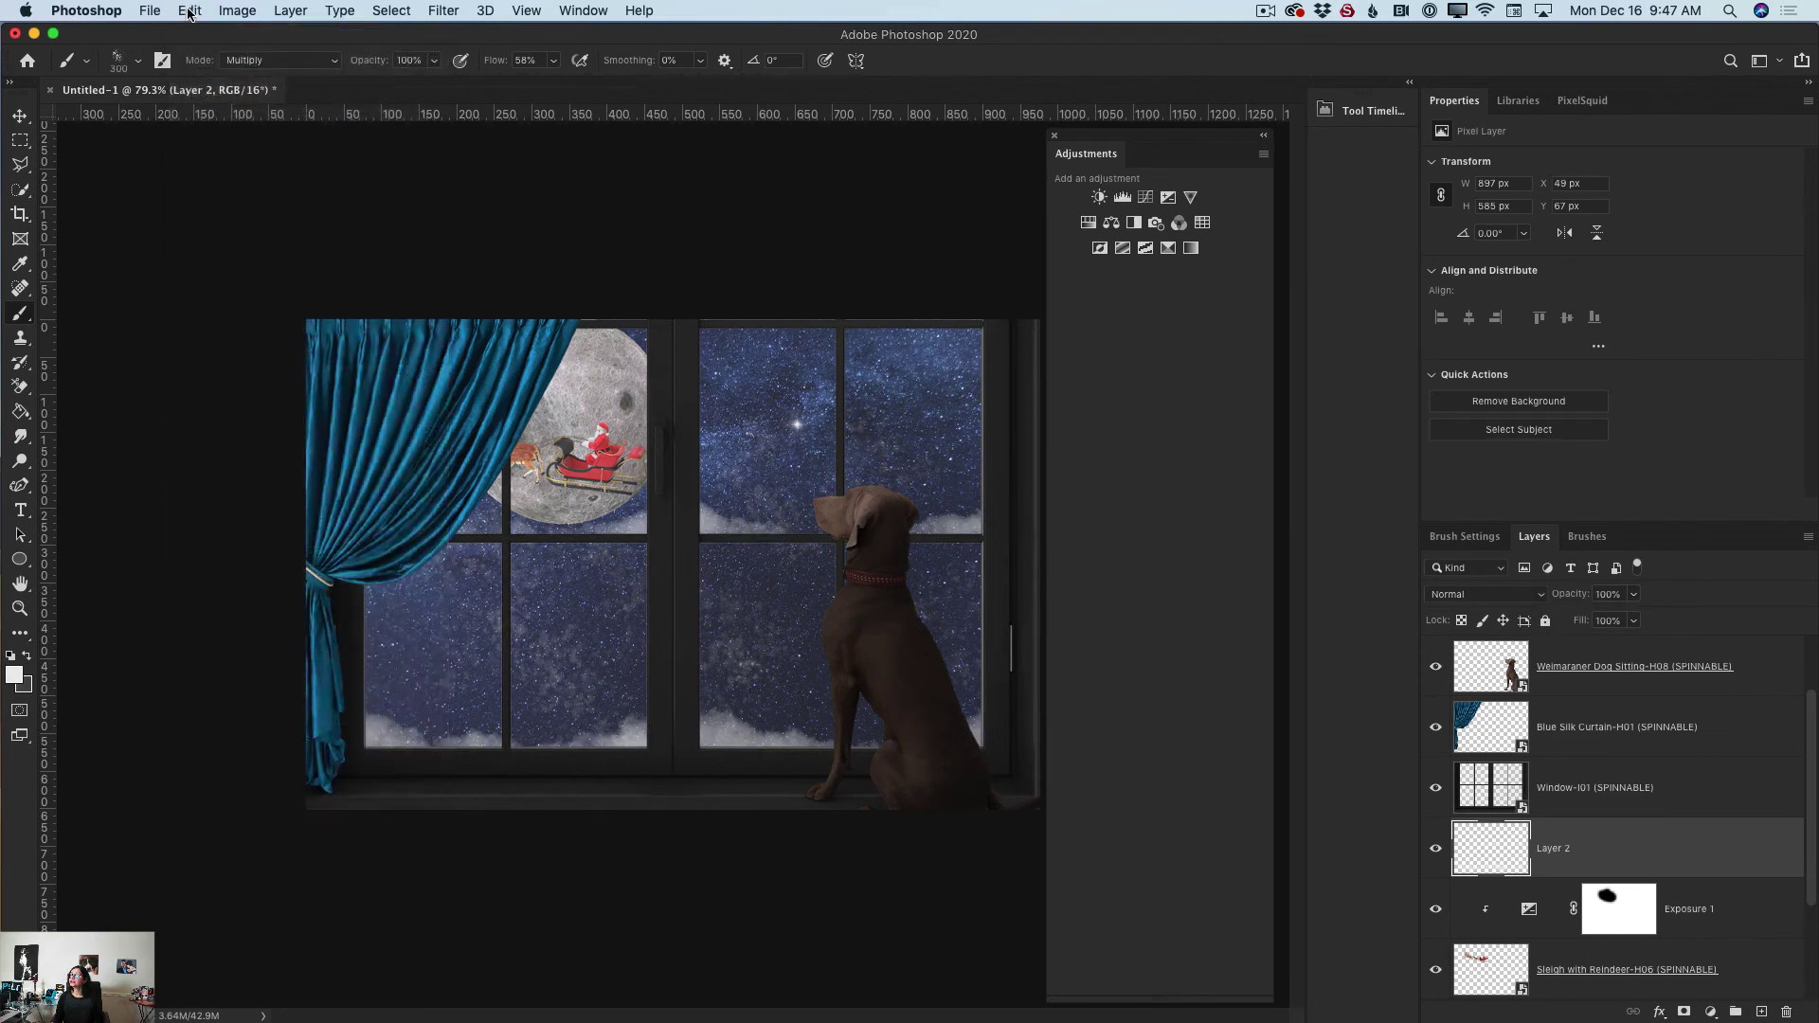
click(188, 11)
click(191, 14)
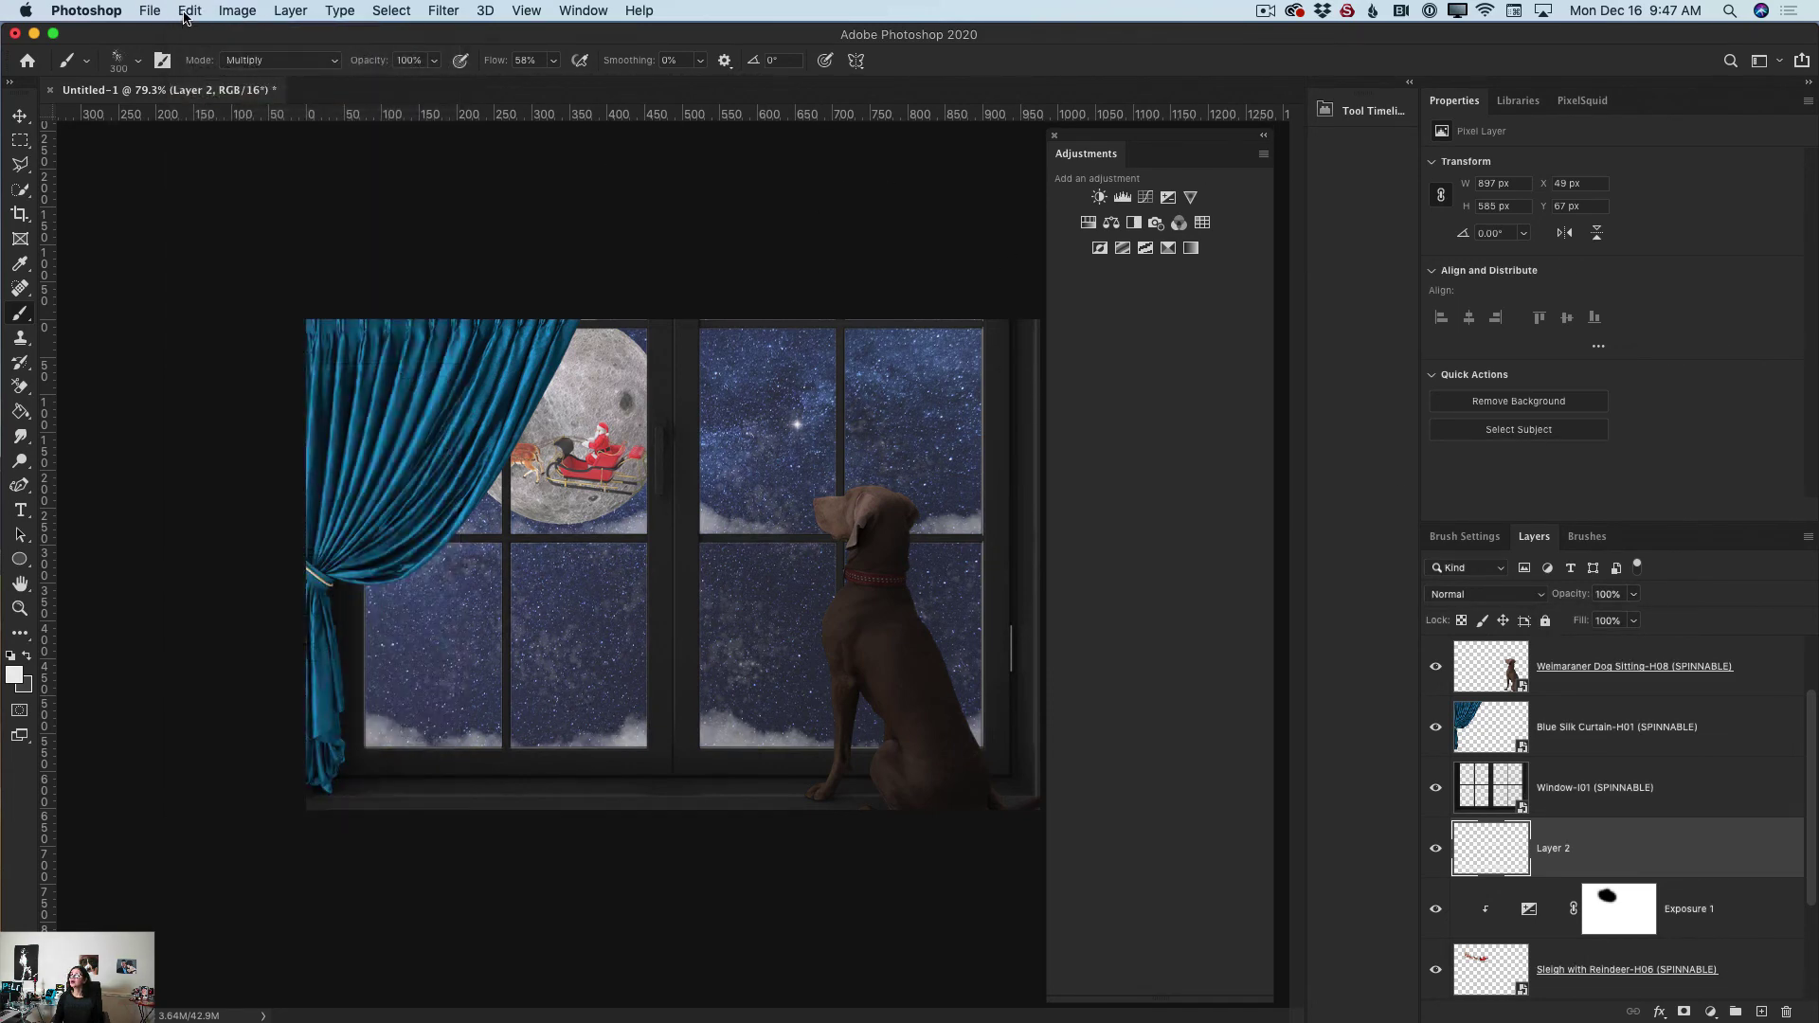
click(186, 13)
click(190, 13)
click(188, 11)
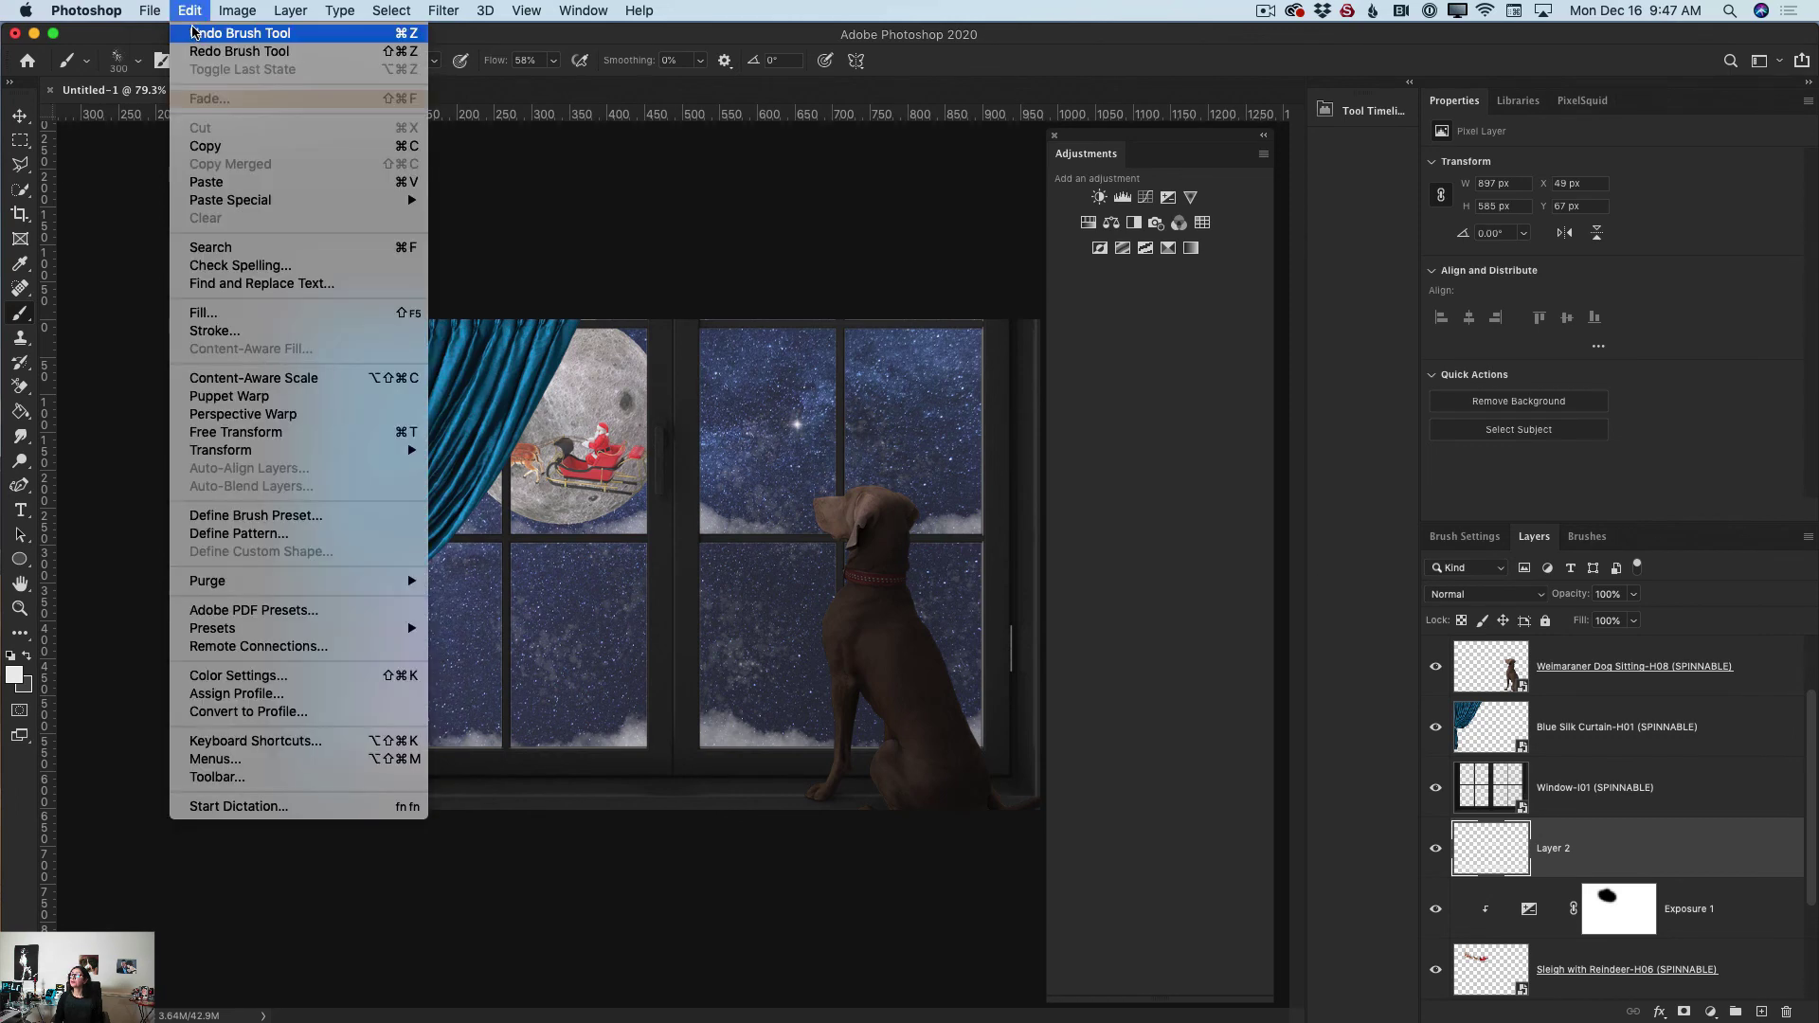
click(192, 13)
click(193, 13)
click(202, 34)
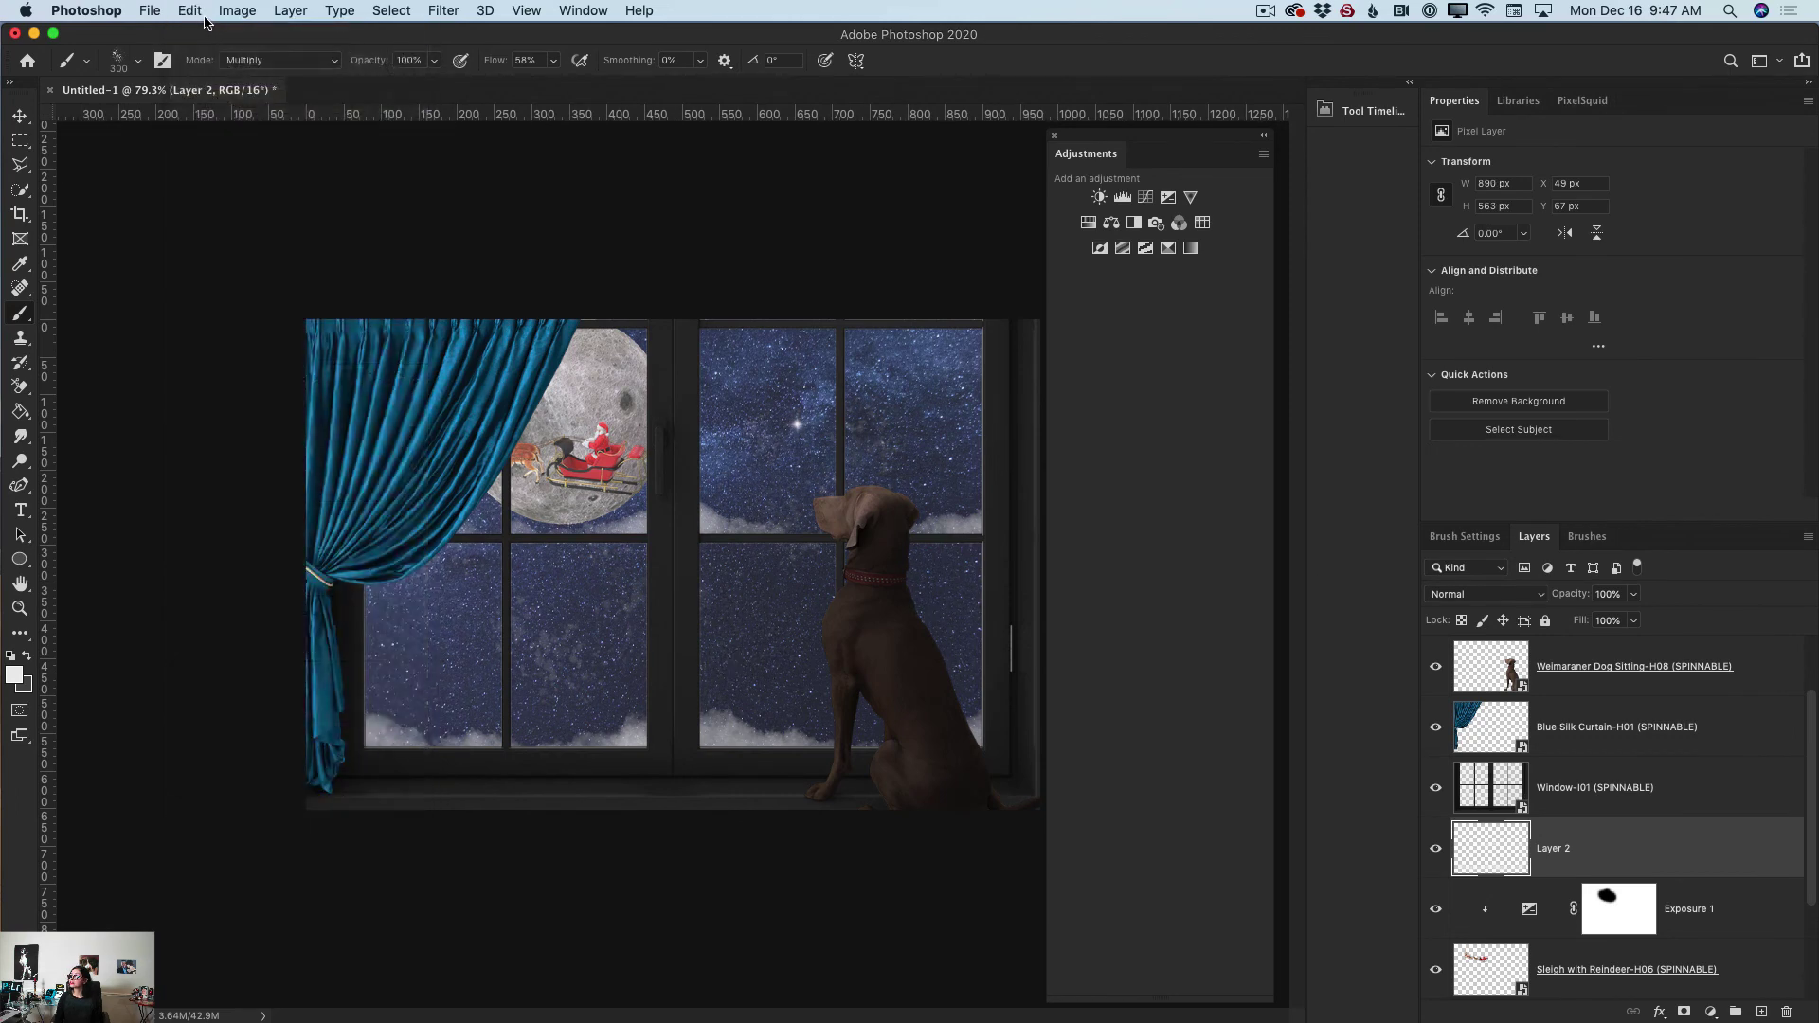
click(191, 13)
click(189, 11)
click(183, 10)
click(196, 34)
click(190, 11)
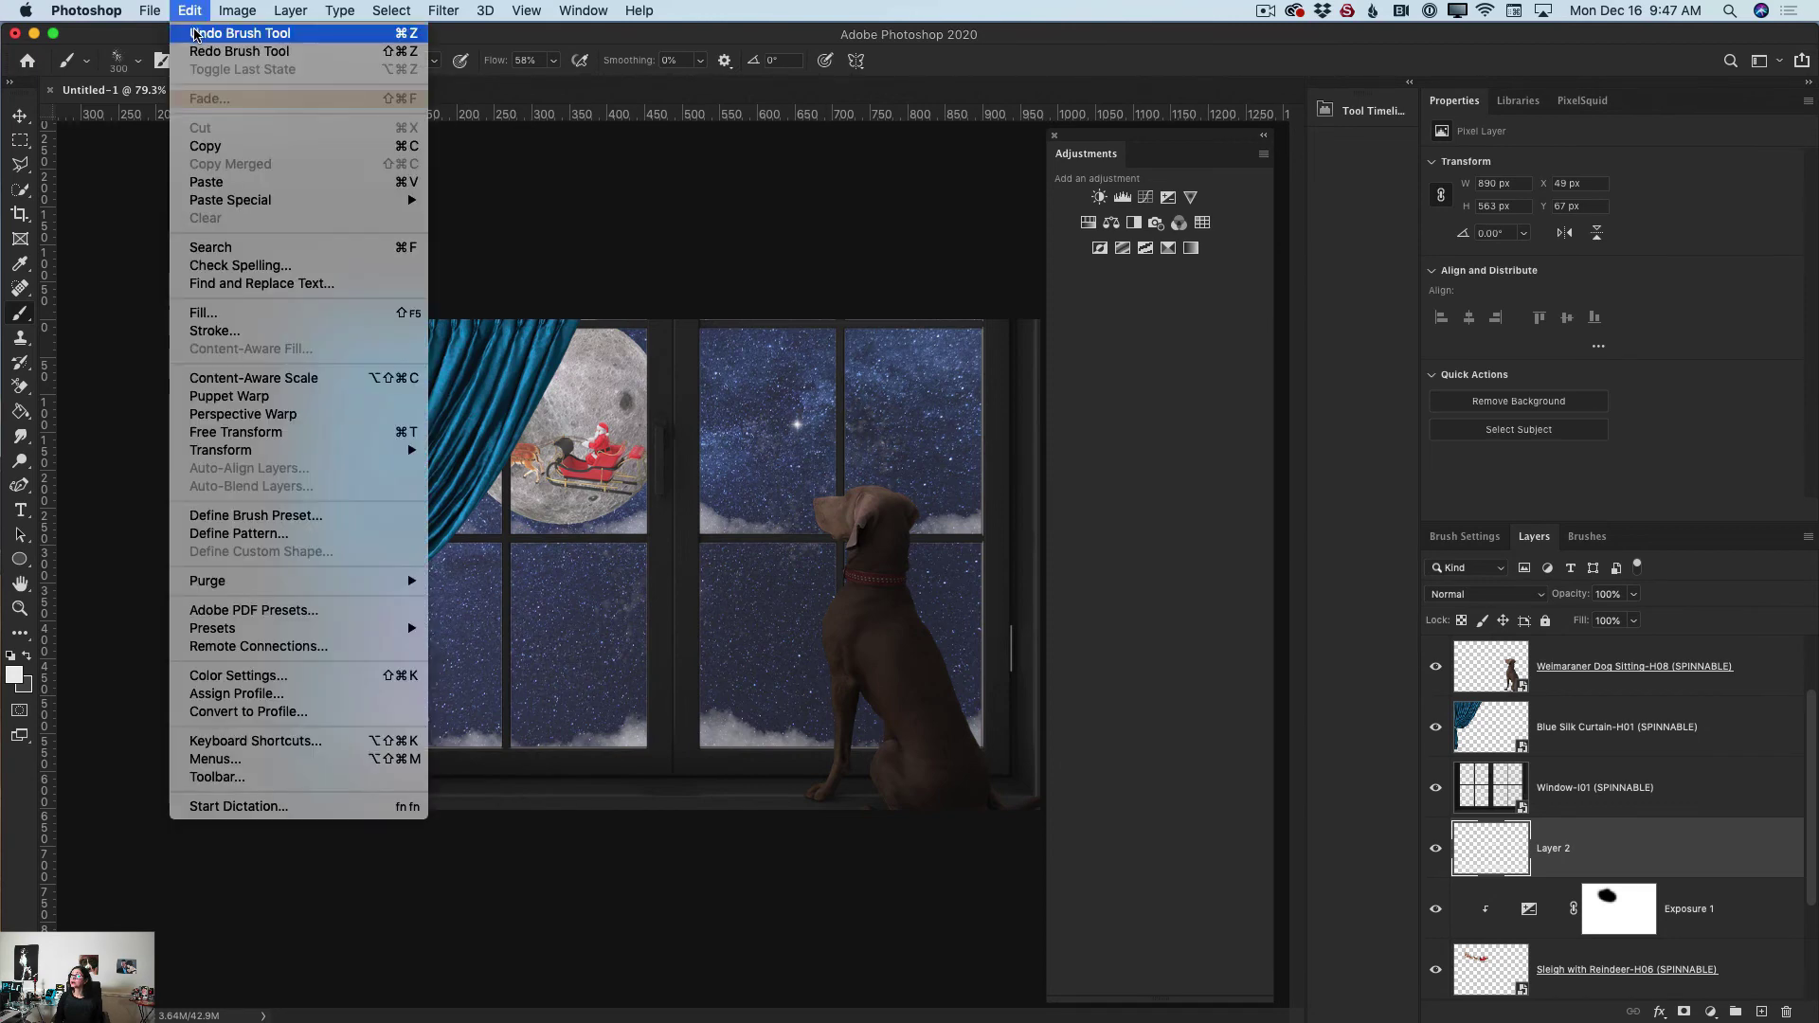
click(196, 34)
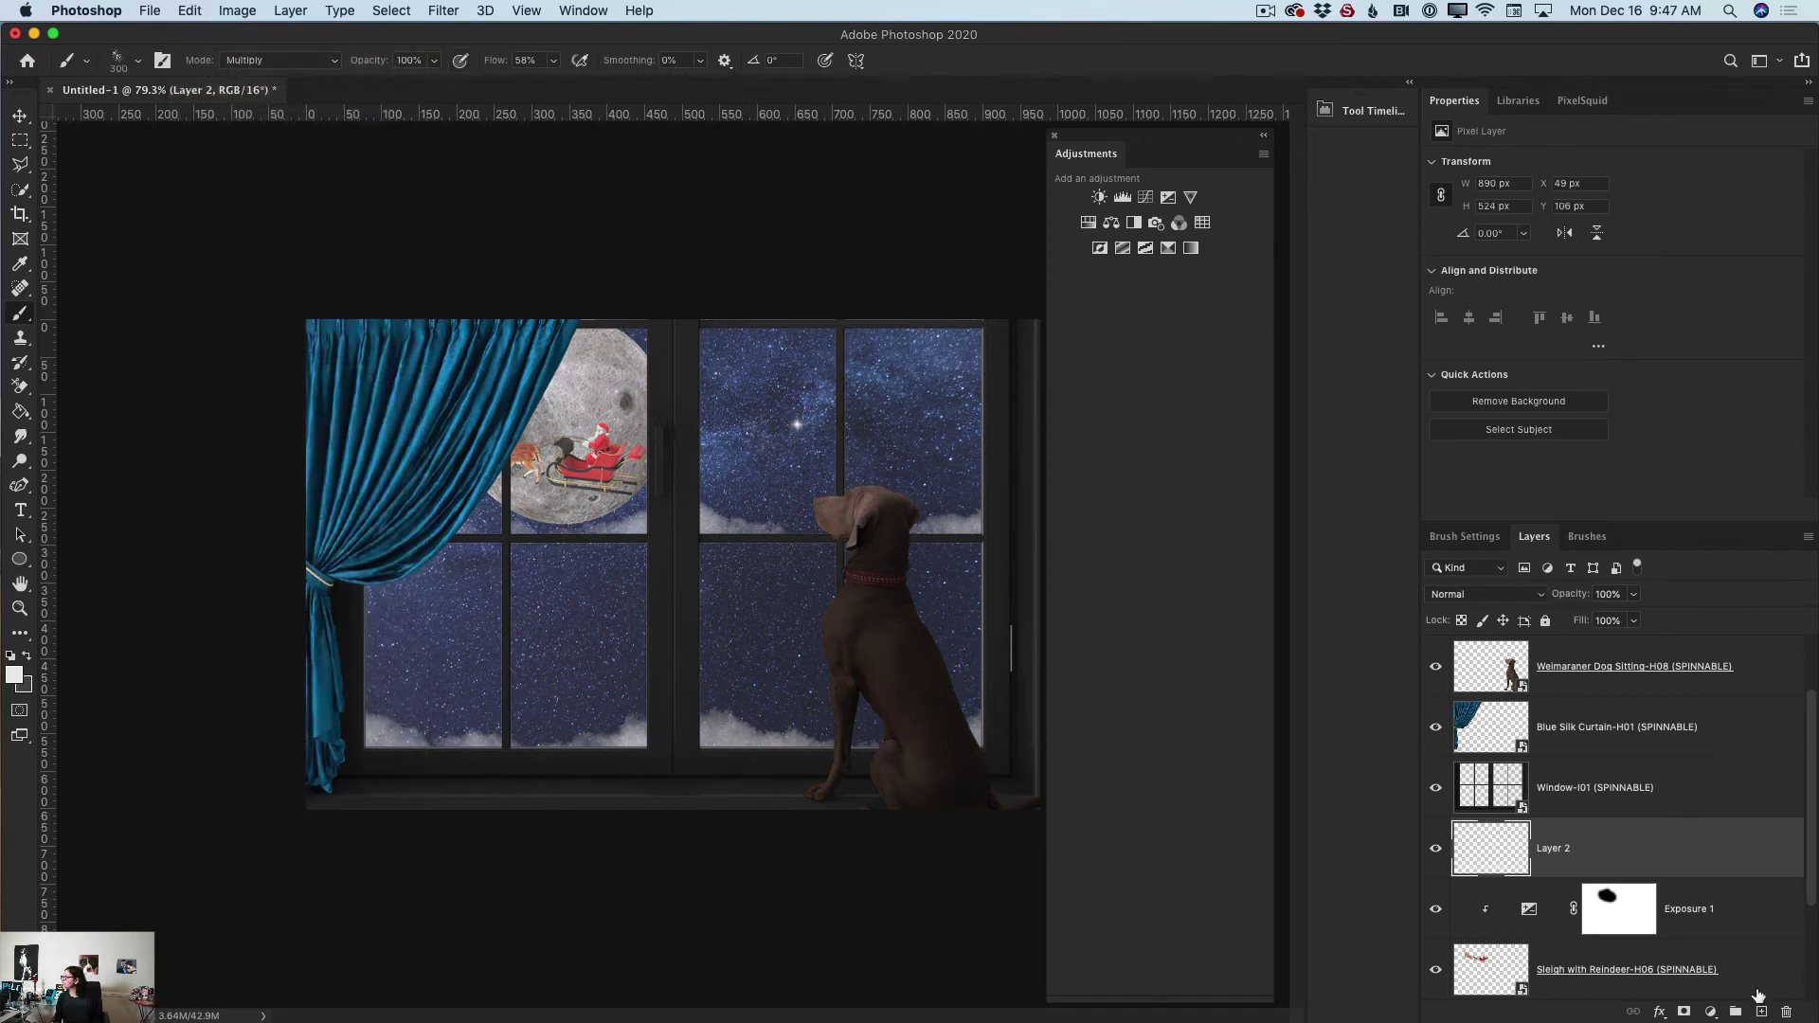
Step: Paint falling snow across the window panes on a new layer above Layer 2 and lower that layer's opacity to 46%
click(1759, 1012)
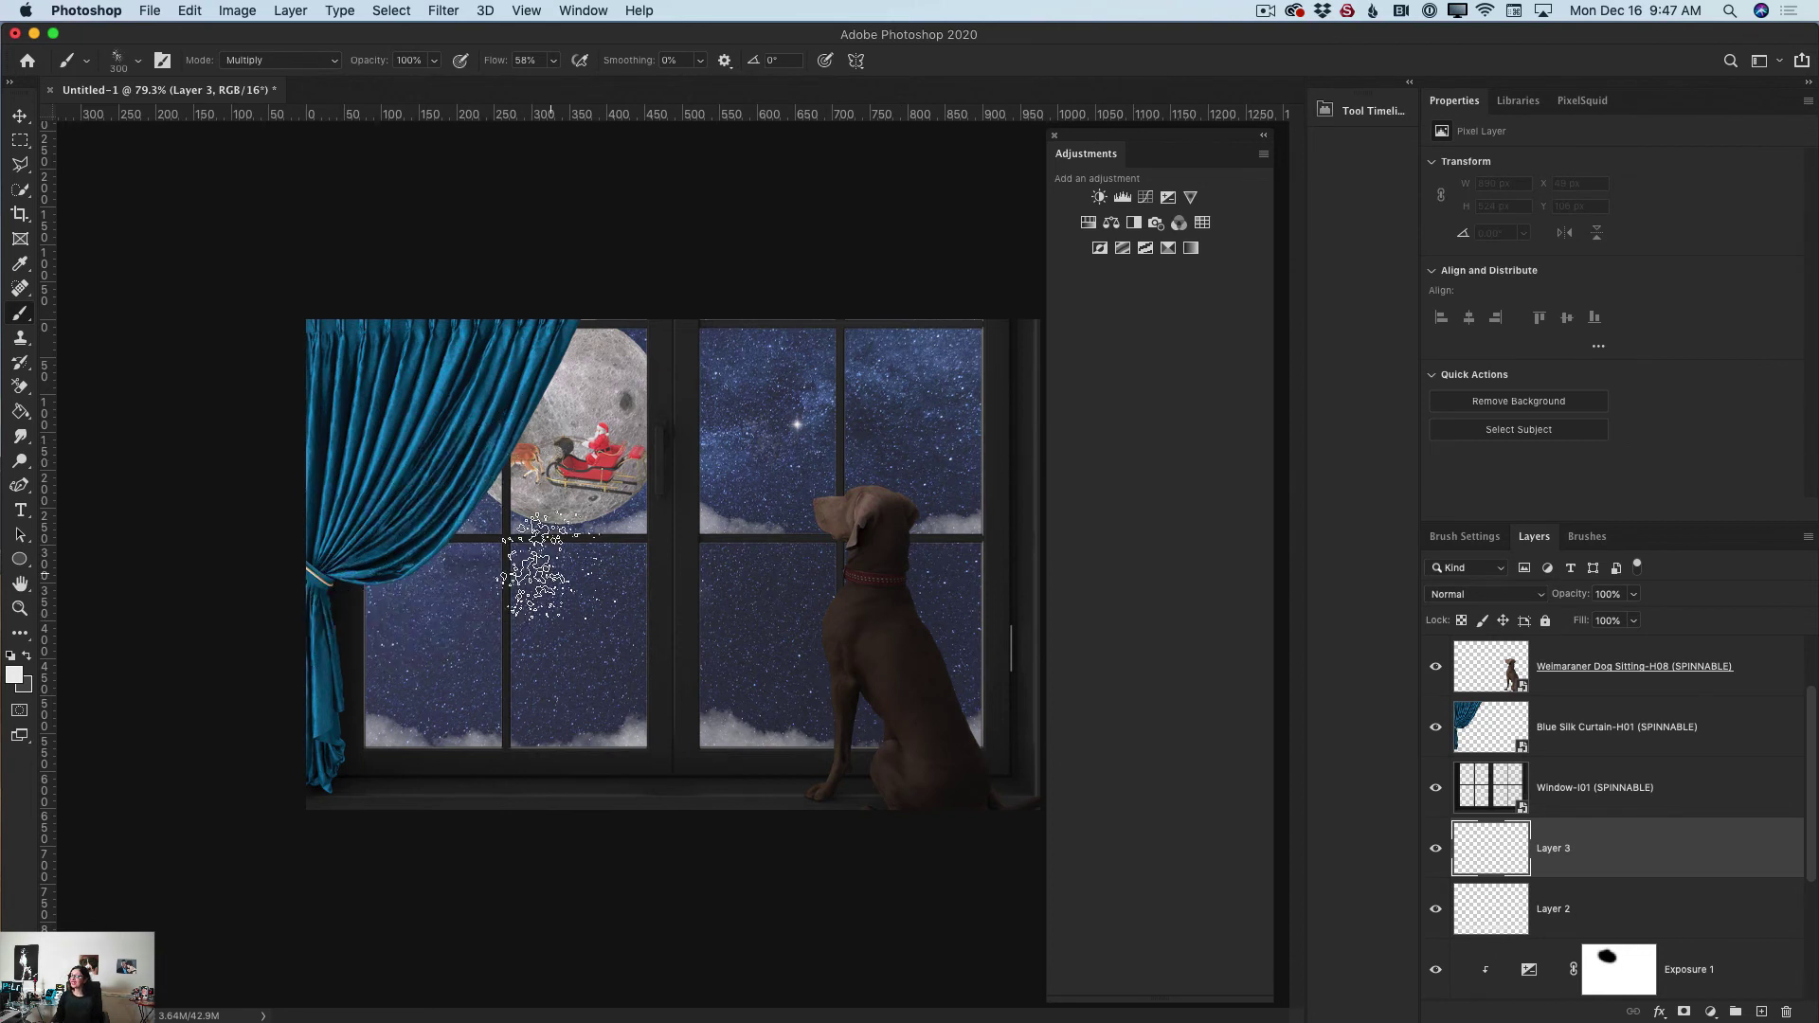
mouse_move(431, 587)
mouse_down()
mouse_move(505, 681)
mouse_move(562, 670)
mouse_move(611, 641)
mouse_move(687, 443)
mouse_move(758, 488)
mouse_up()
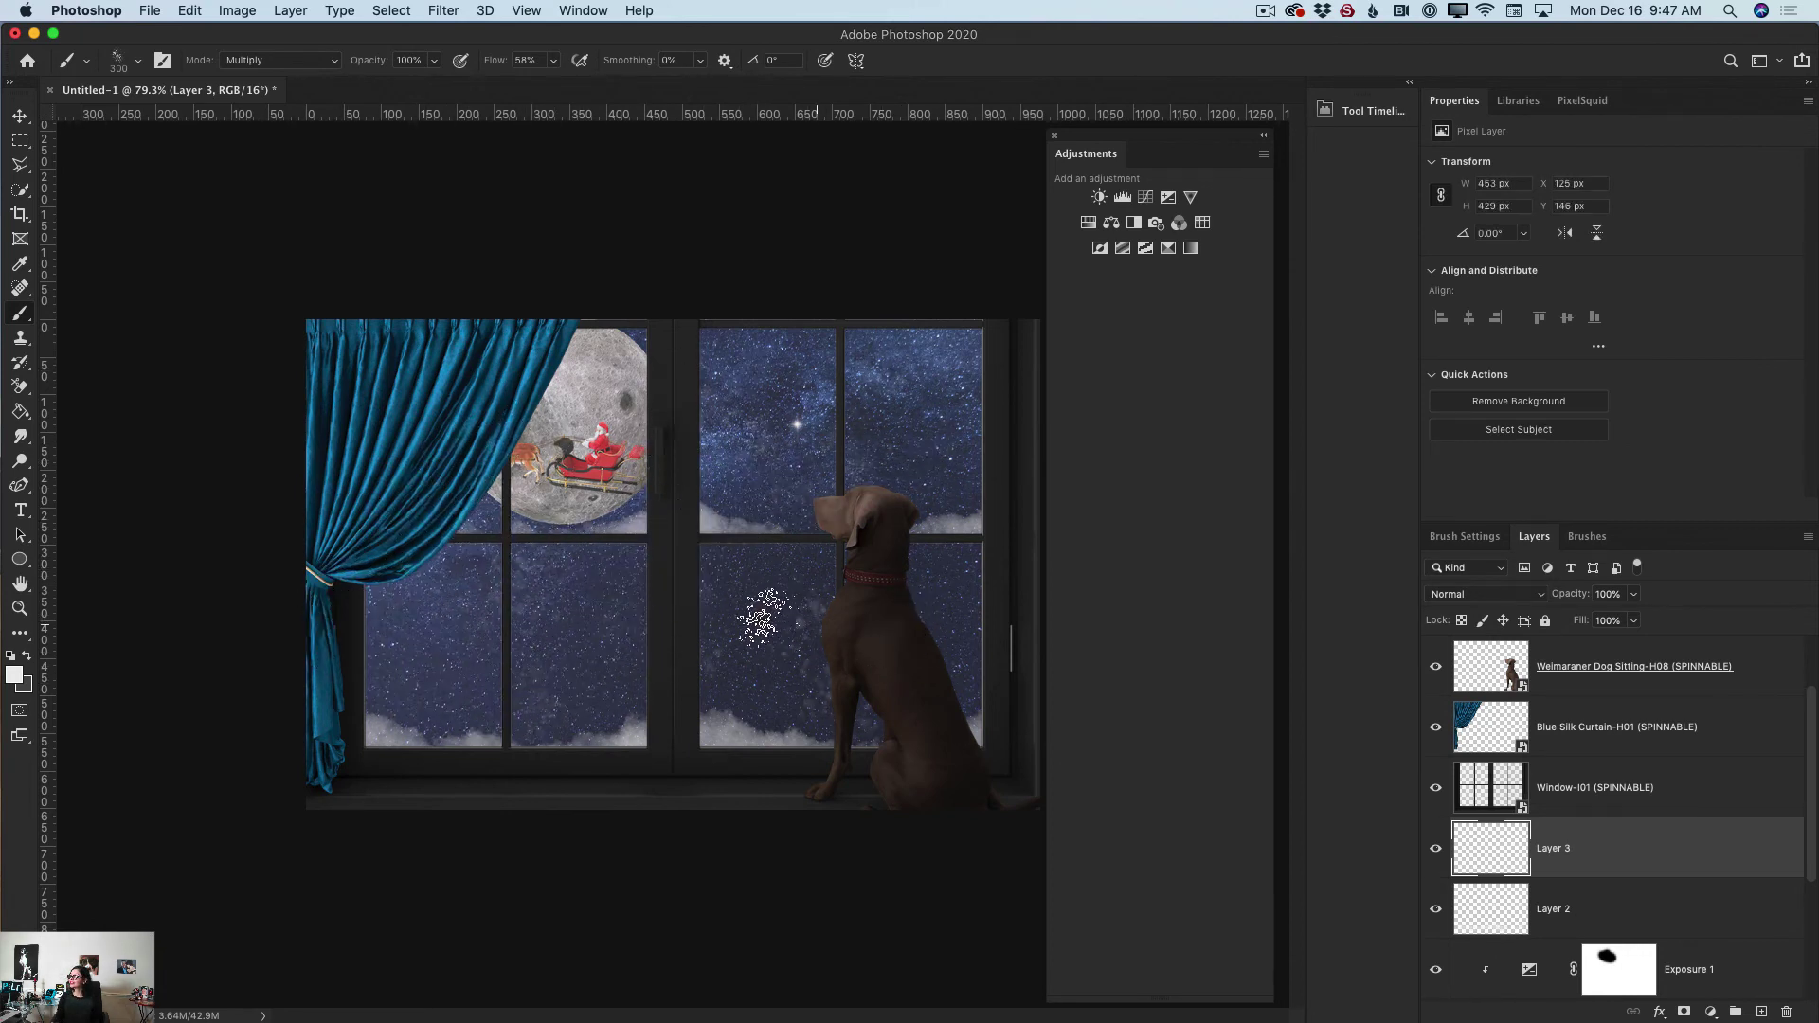
mouse_move(459, 691)
mouse_down()
mouse_move(572, 659)
mouse_move(624, 587)
mouse_move(791, 507)
mouse_up()
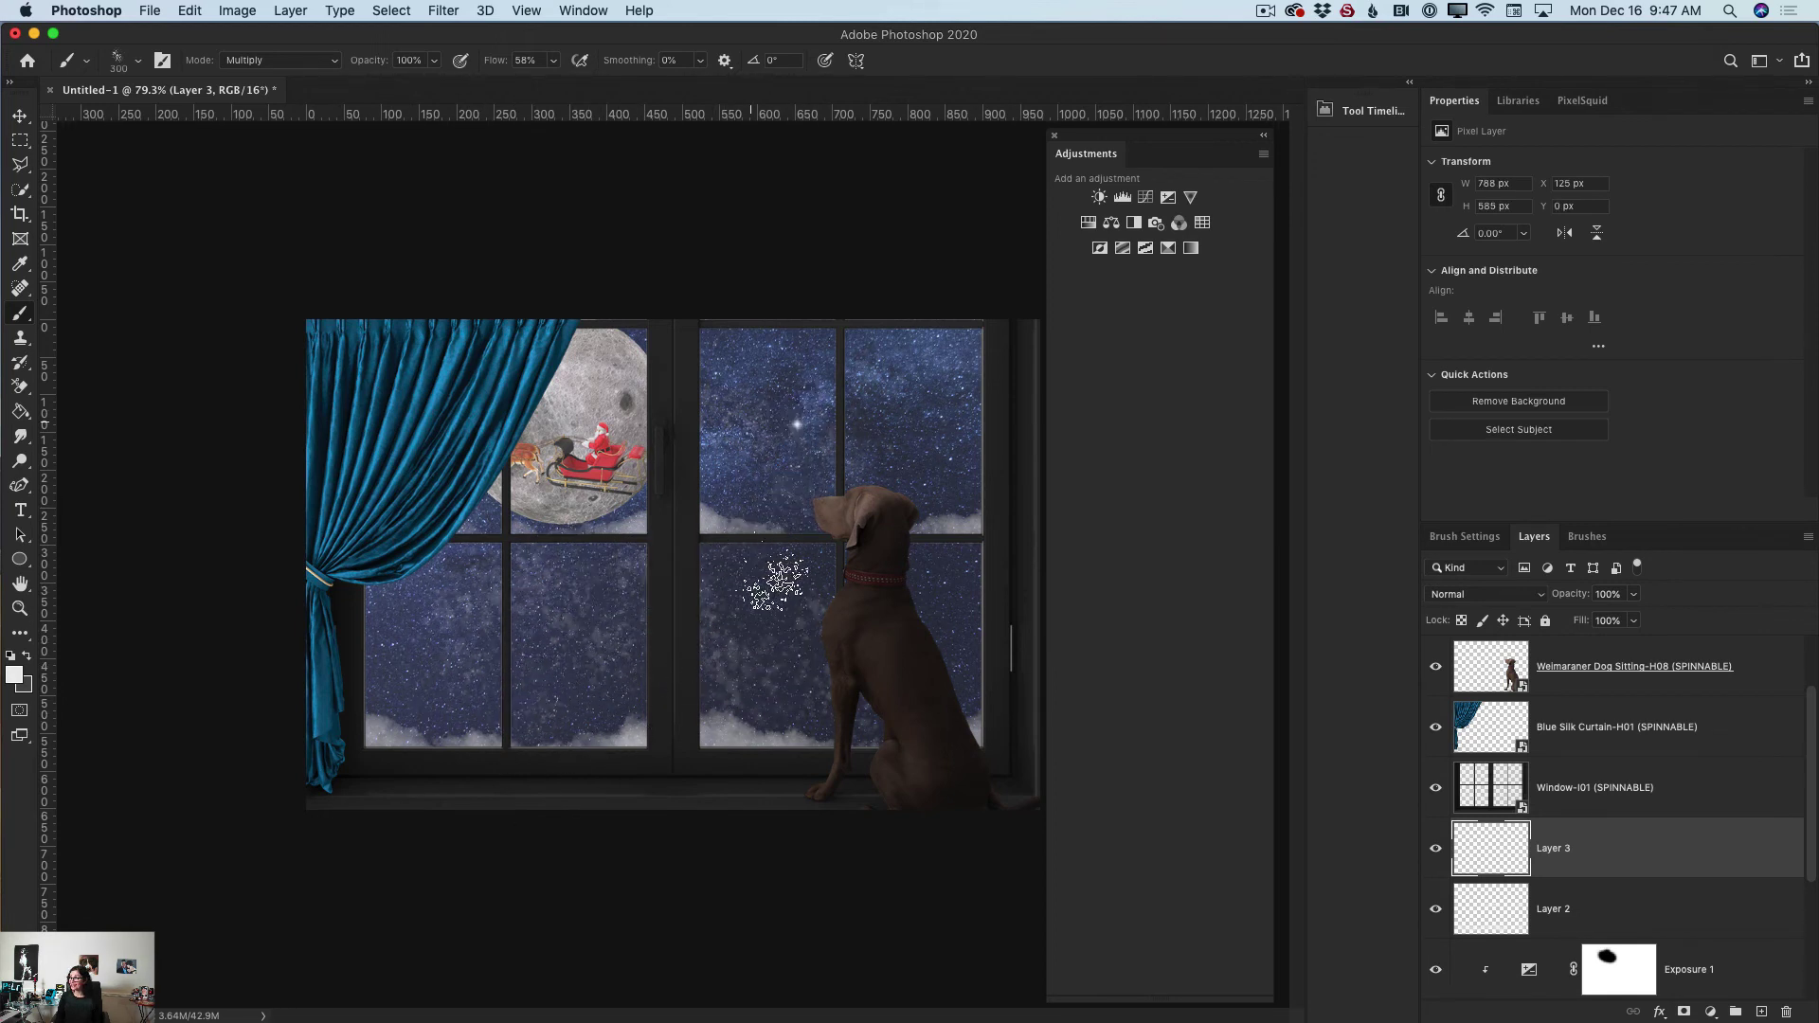
click(1635, 594)
drag(1636, 617, 1588, 620)
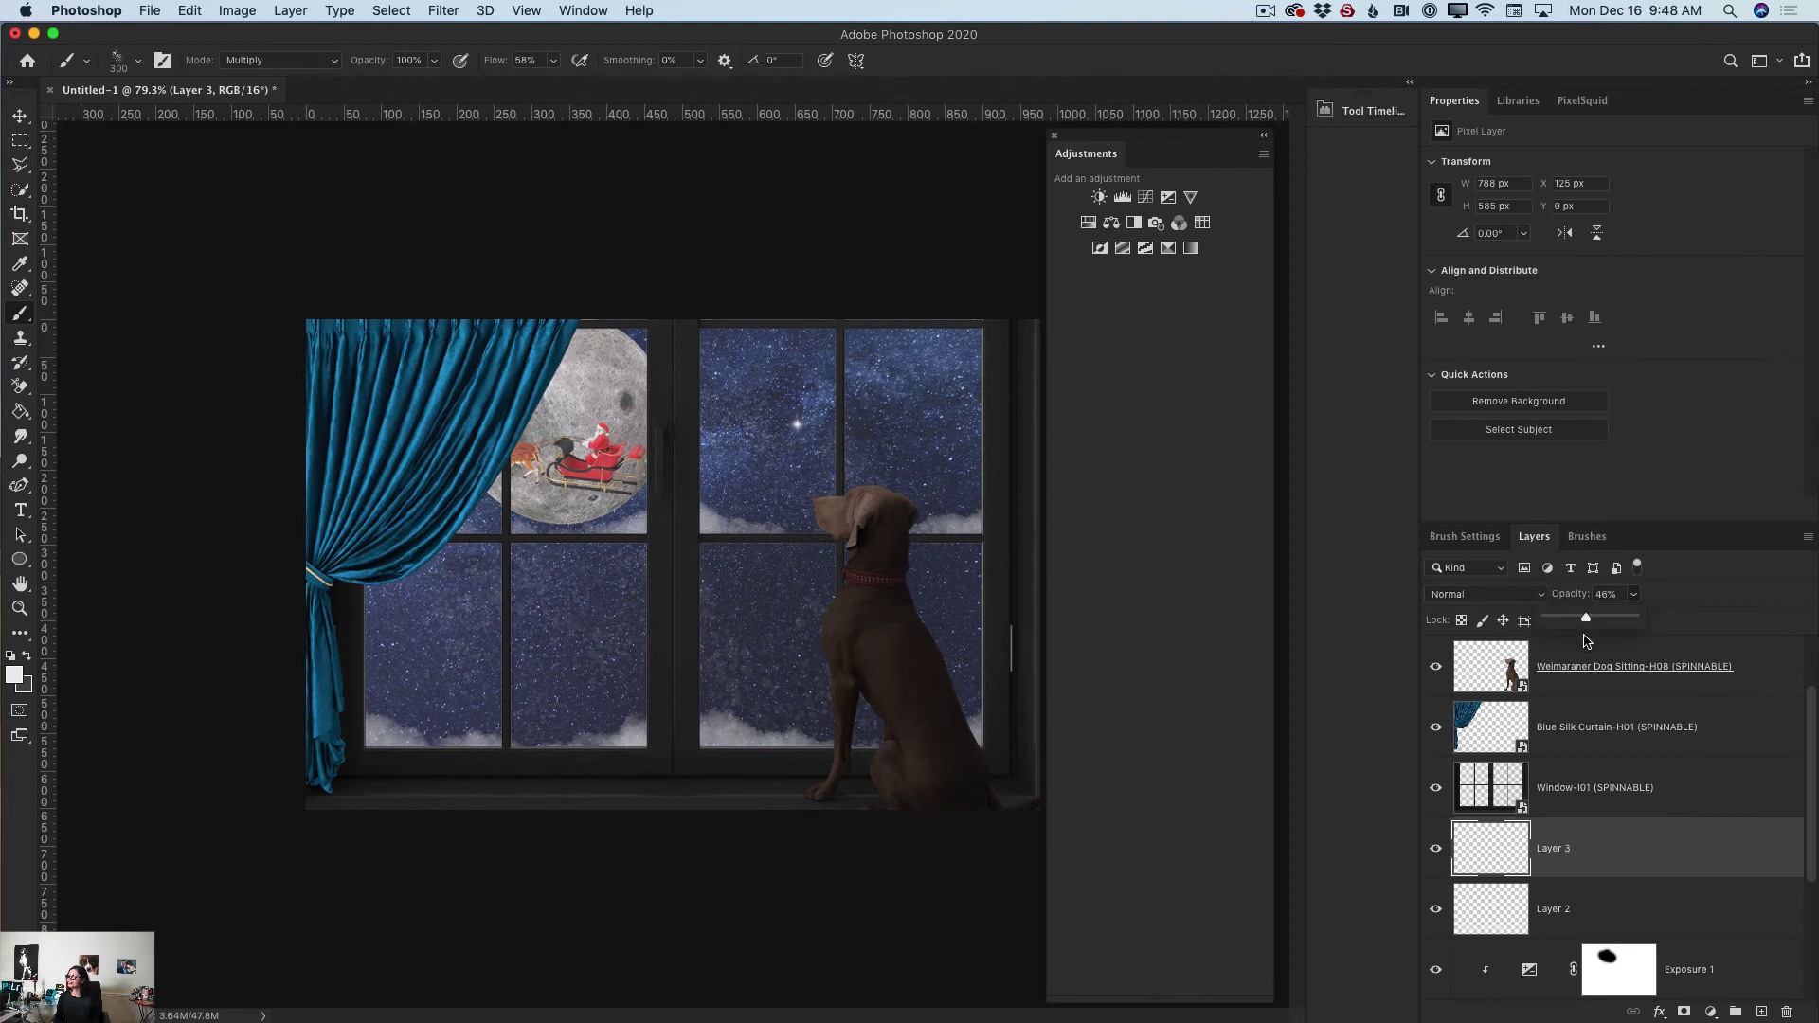
Step: Add another layer above Layer 3, choose the 393 px Kyle's Real Watercolor spatter brush and enlarge it to 800 px
click(1761, 1010)
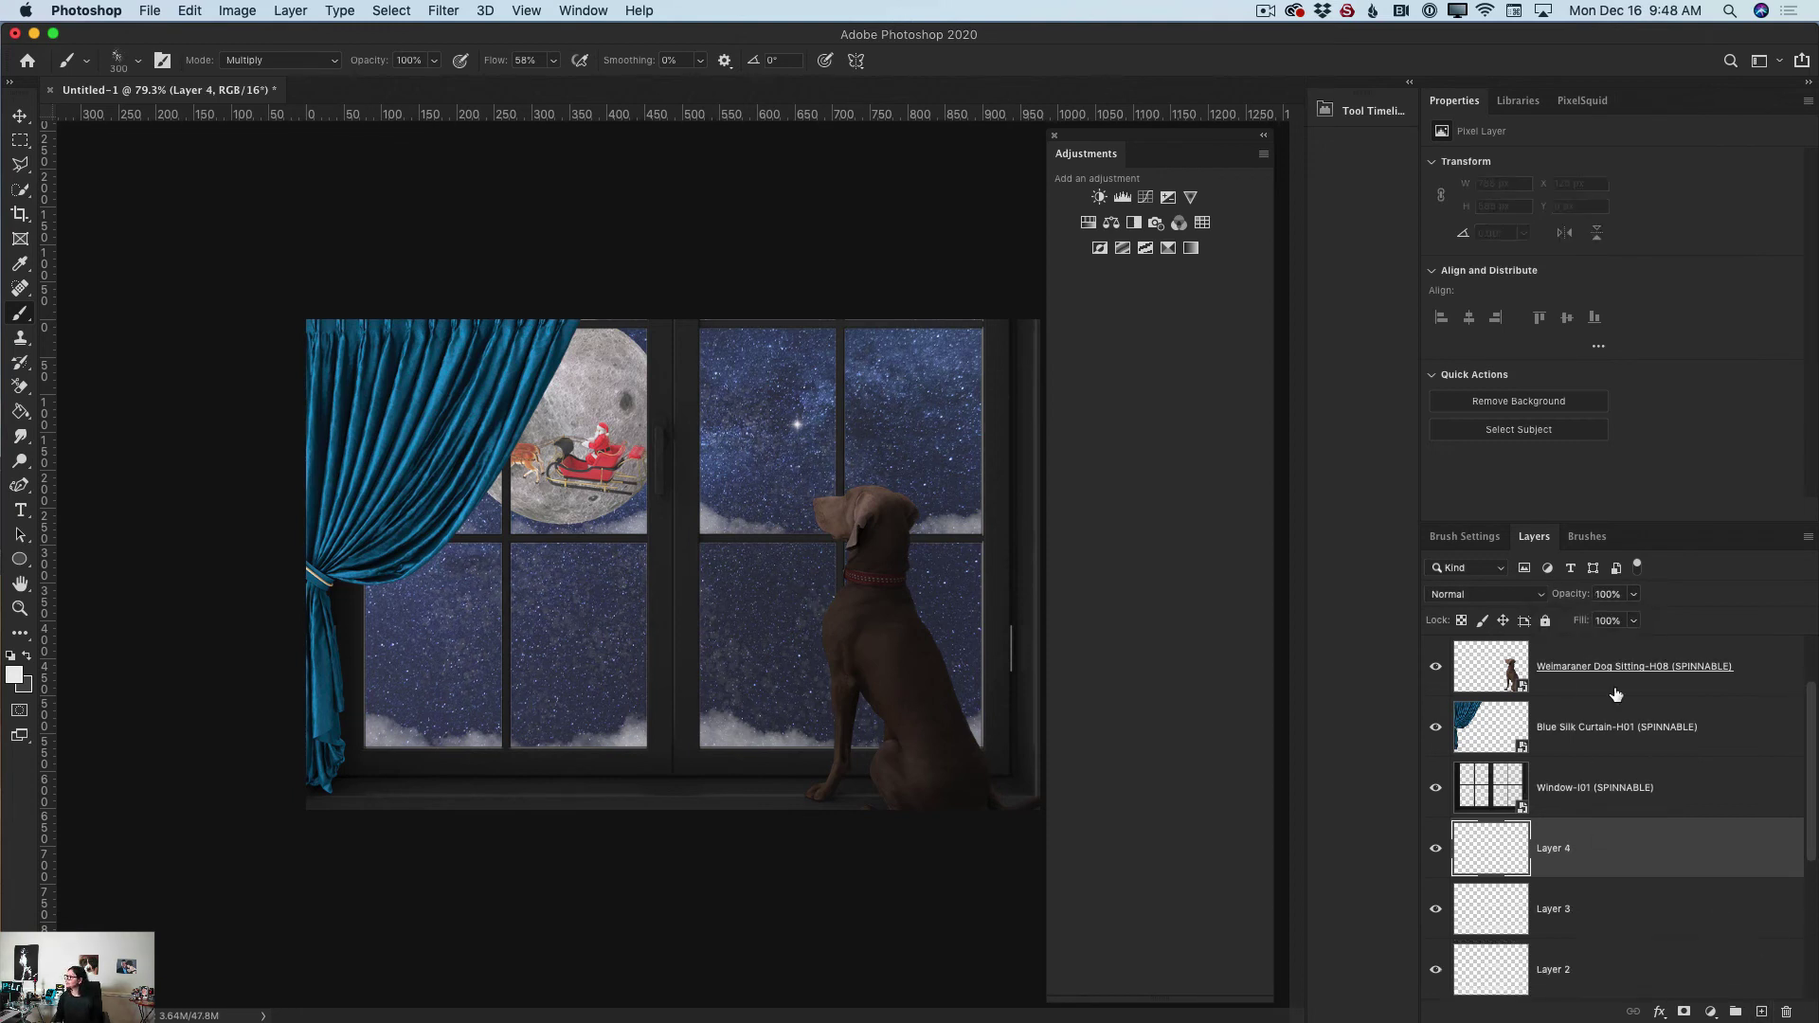
click(1589, 536)
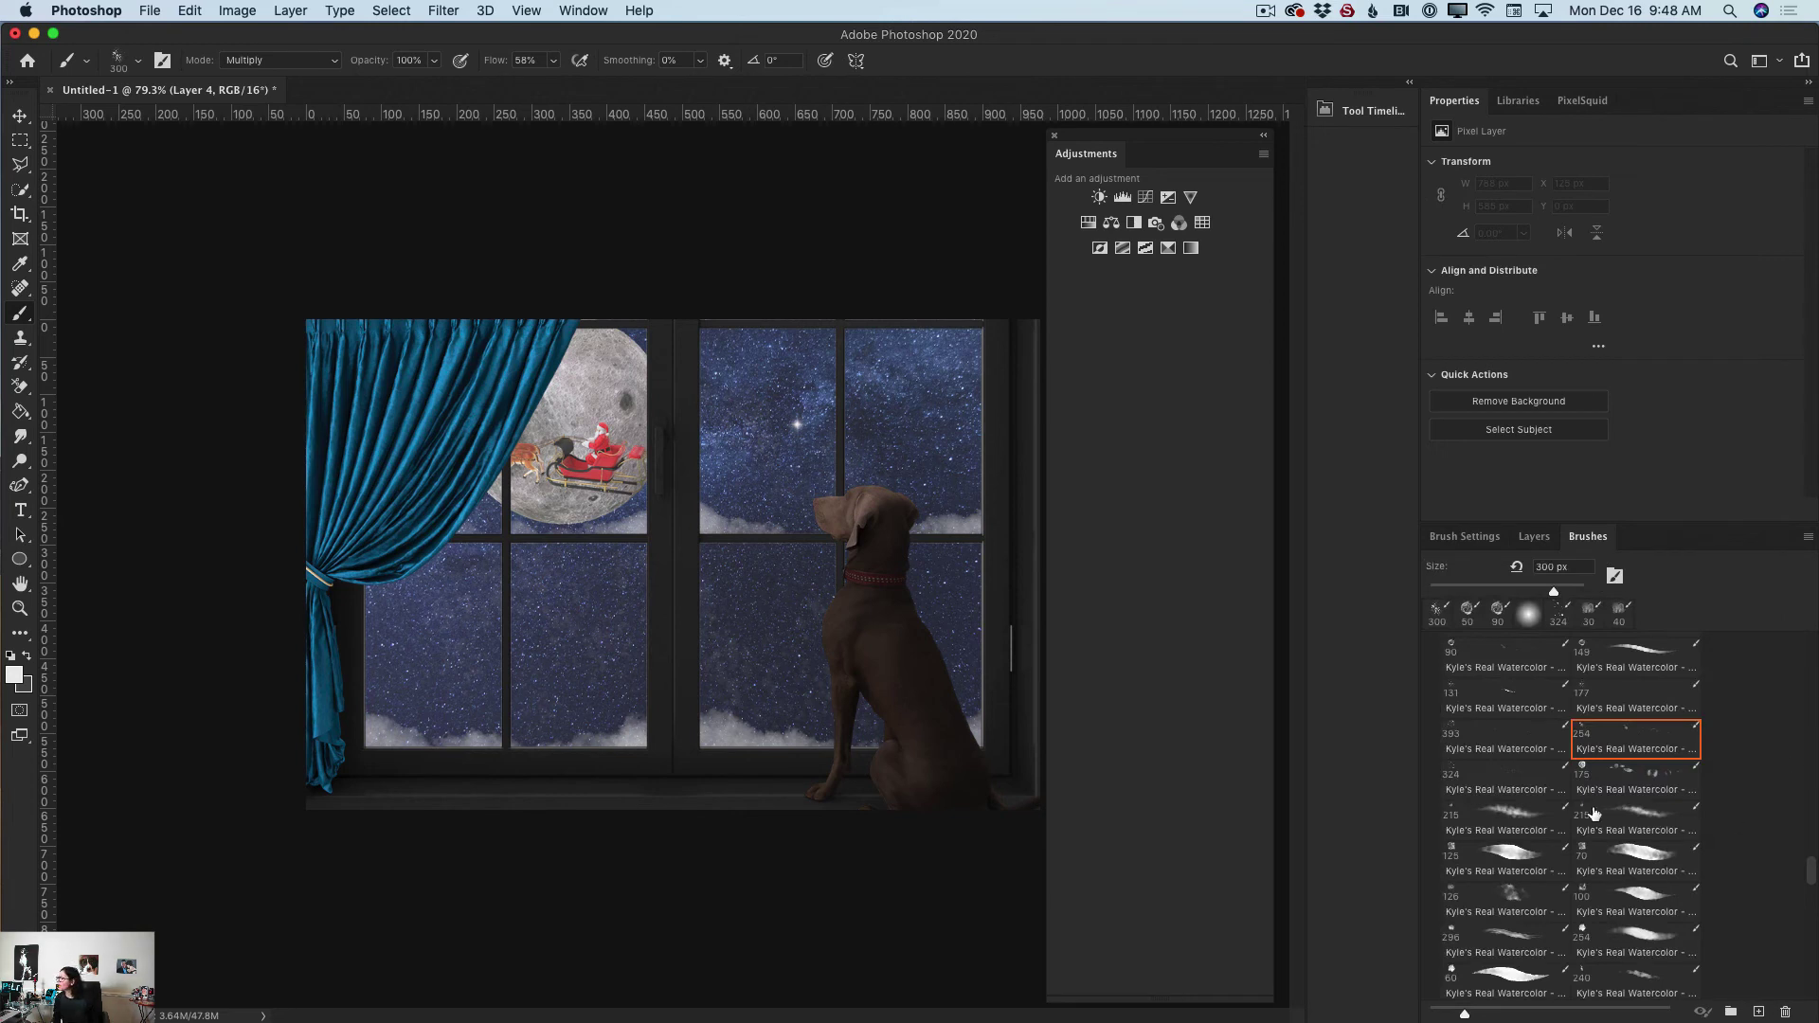
click(1615, 789)
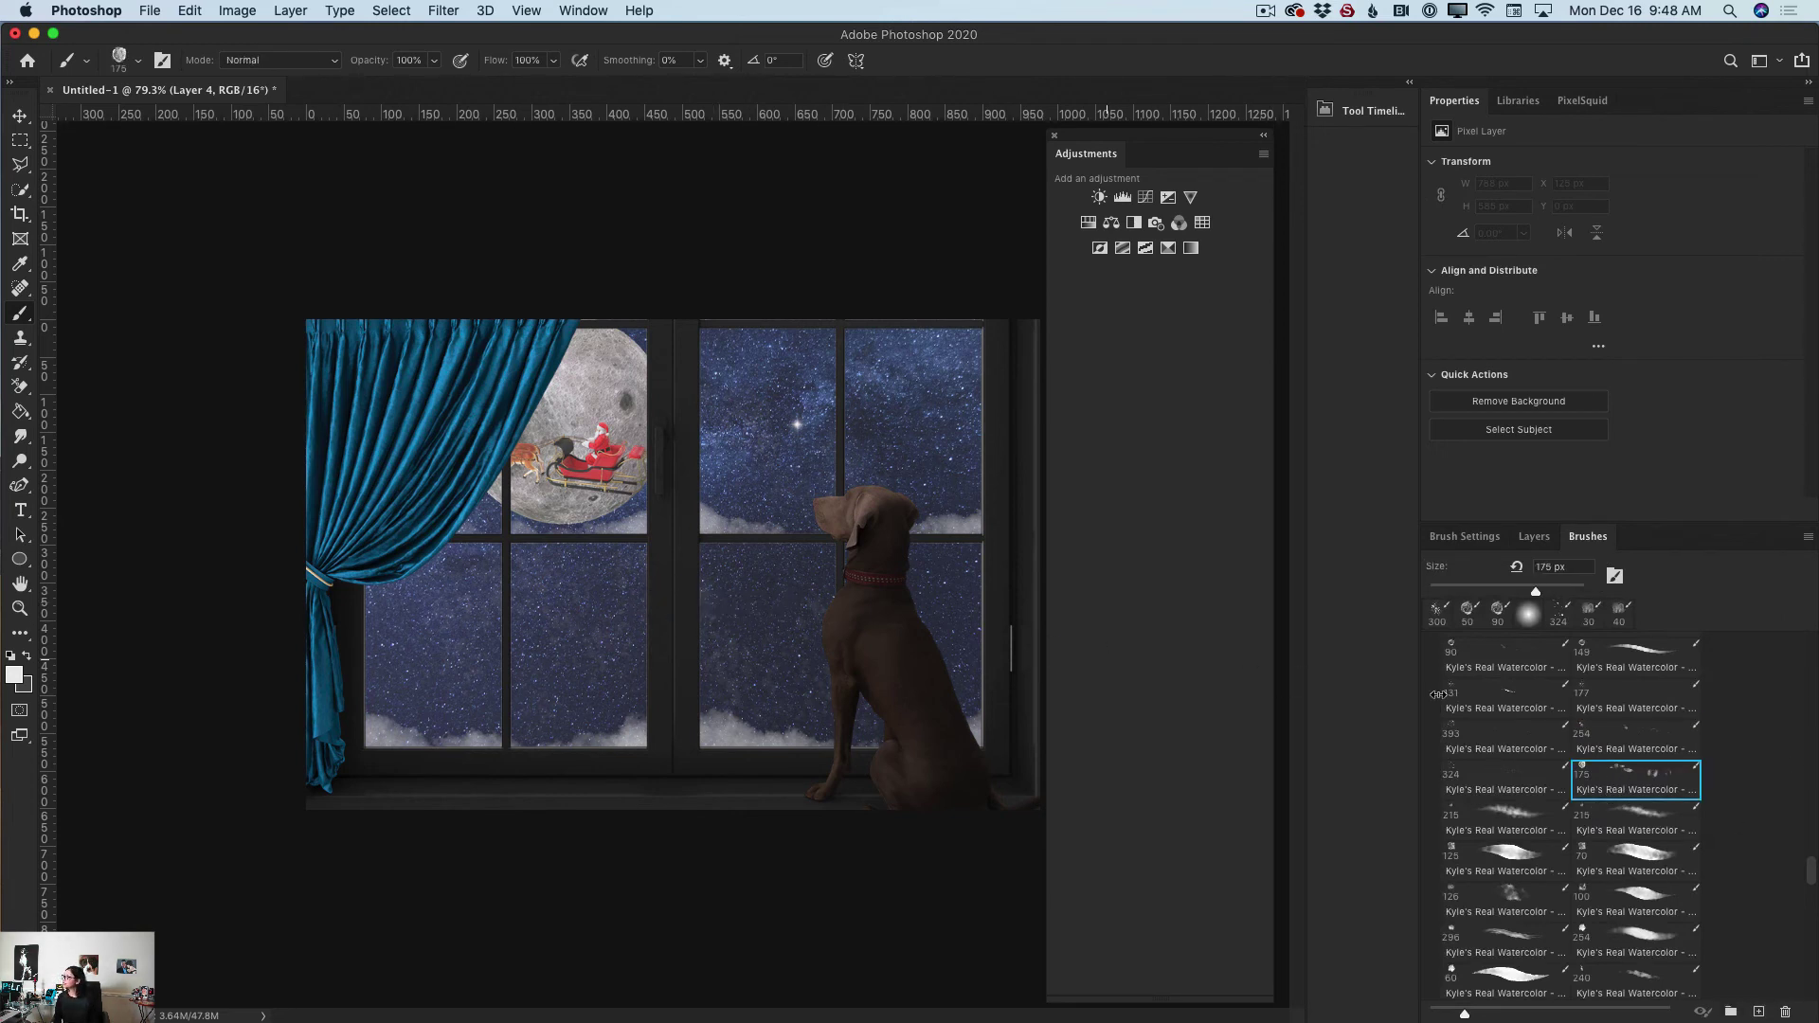
click(1513, 739)
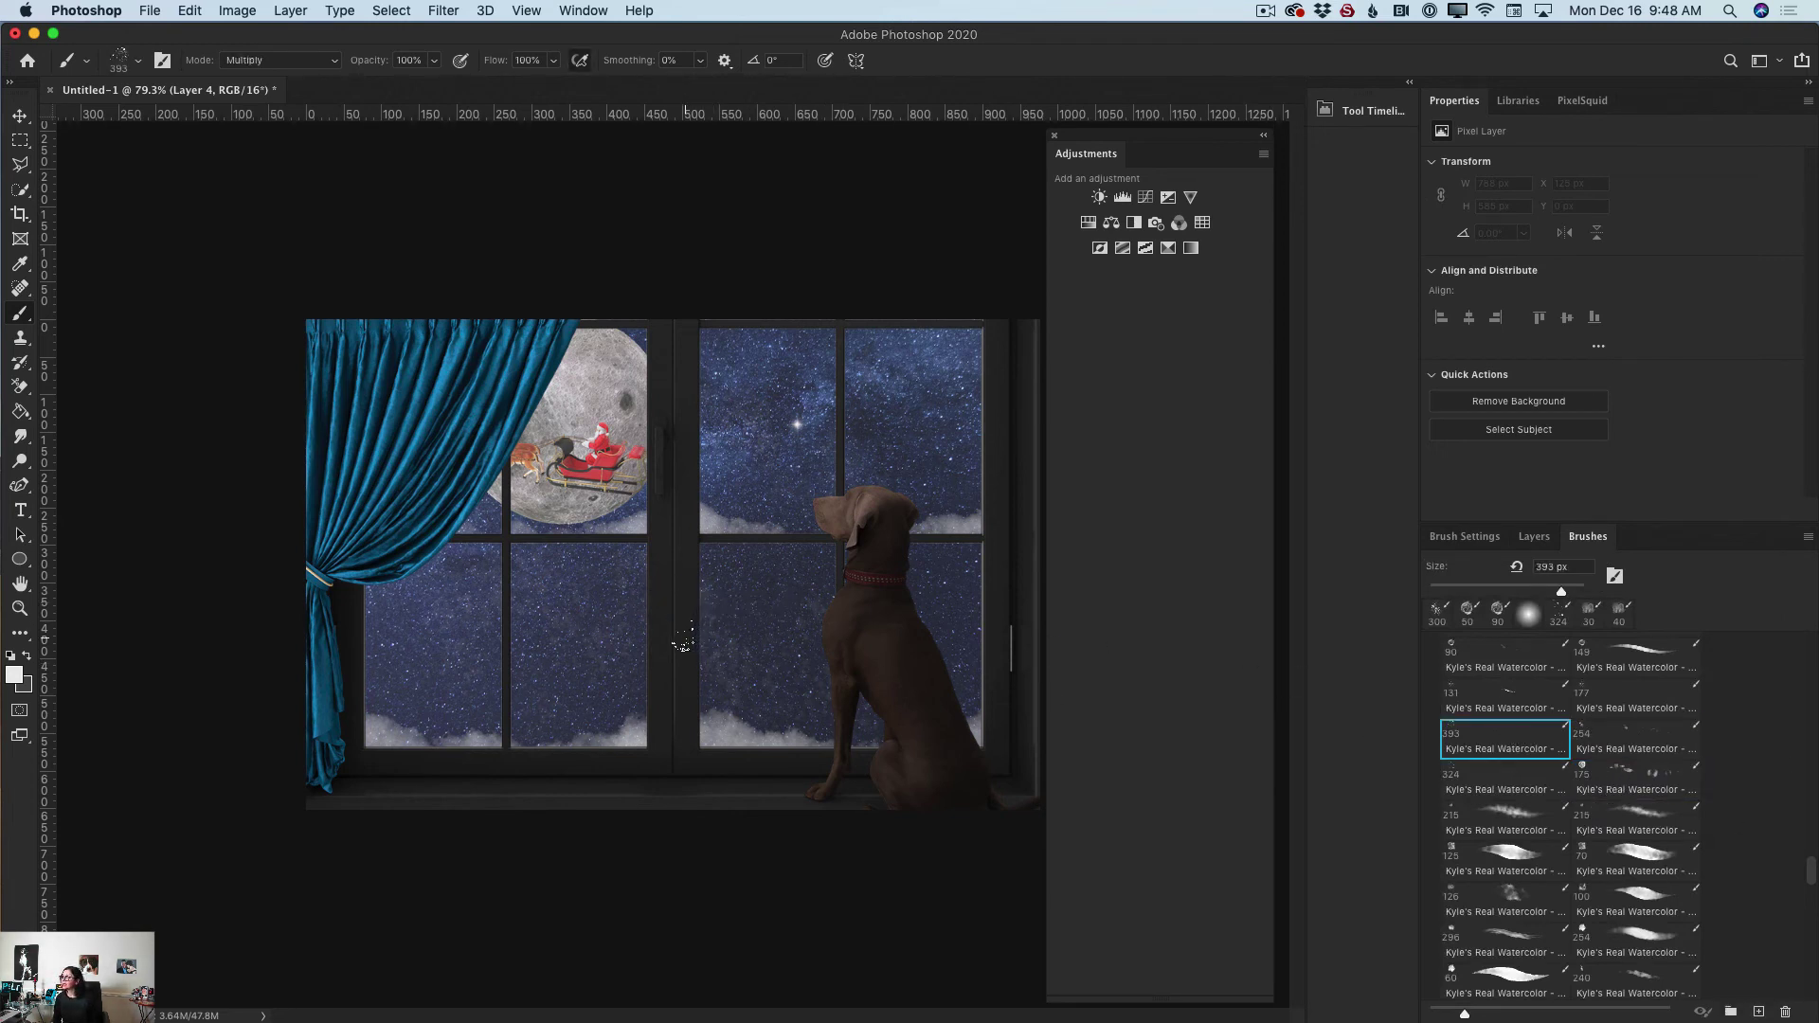
key(bracketright)
key(bracketright)
key(bracketright)
key(bracketright)
key(bracketright)
key(bracketright)
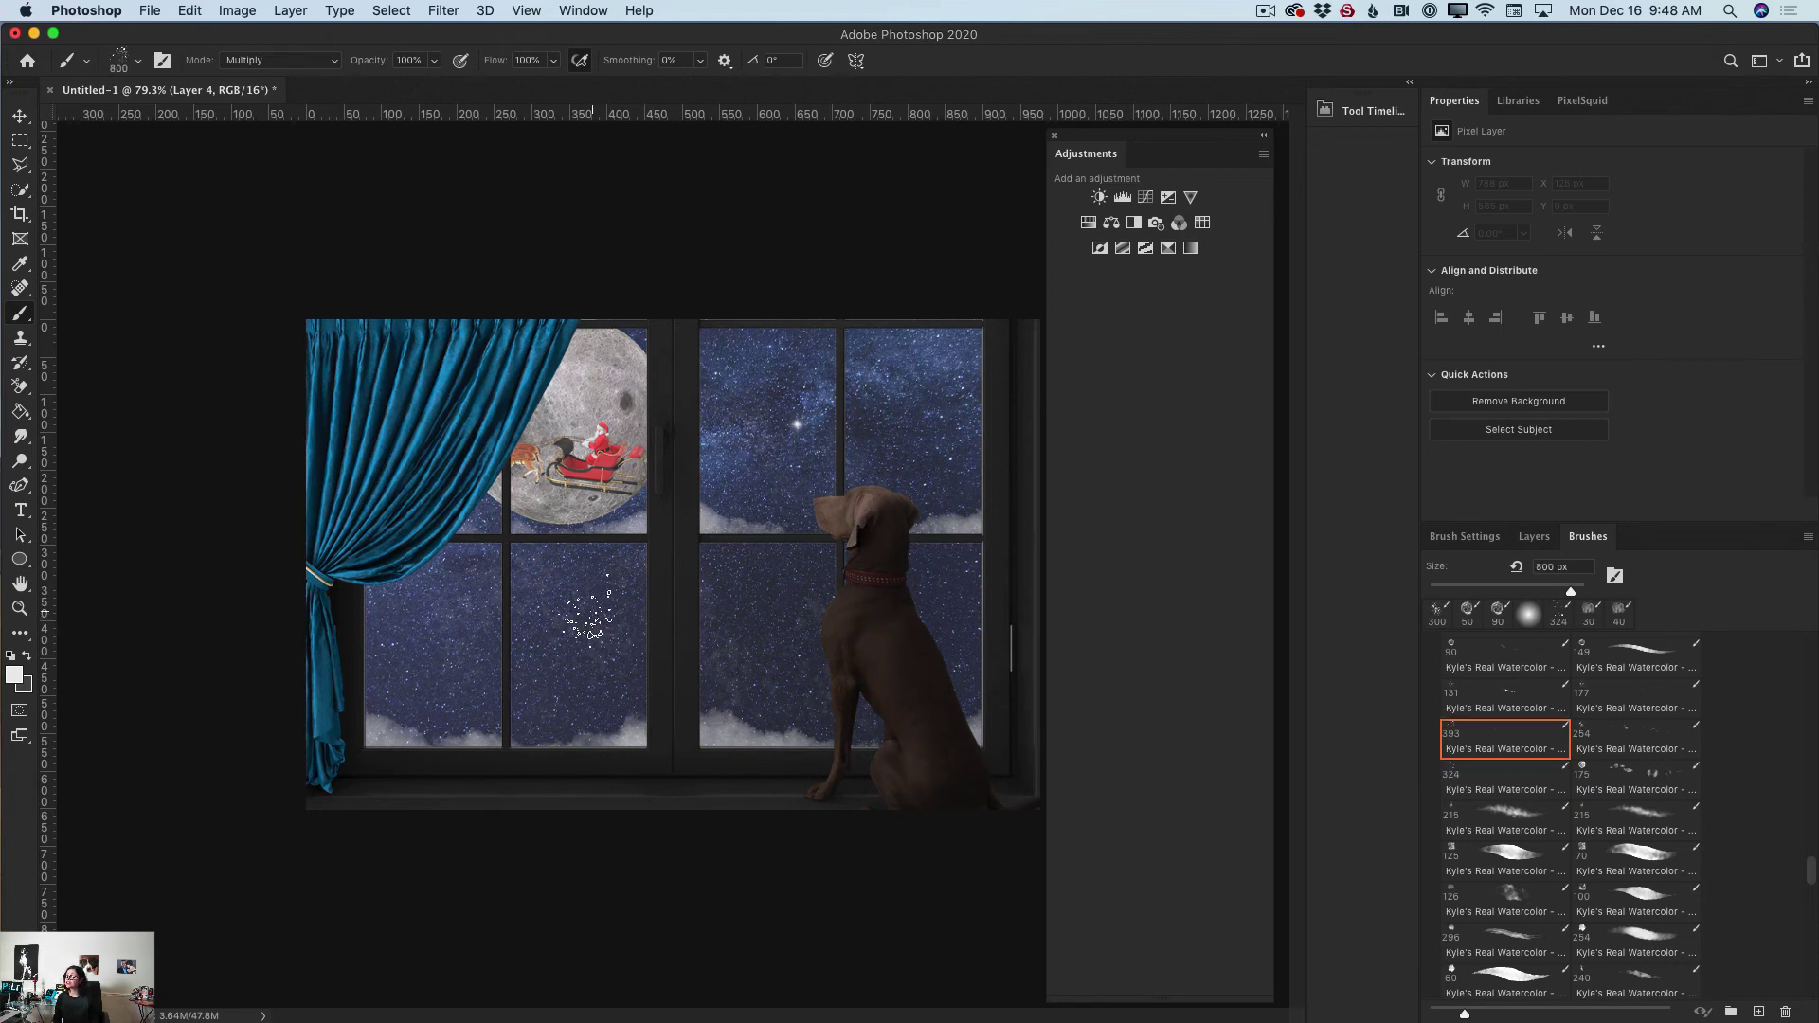
Step: Paint large snowflakes across all the window panes on Layer 4 and lower the layer's opacity to 29%
click(587, 616)
mouse_move(587, 606)
mouse_down()
mouse_move(742, 344)
mouse_move(711, 650)
mouse_move(545, 633)
mouse_move(406, 369)
mouse_move(644, 445)
mouse_move(913, 467)
mouse_move(833, 531)
mouse_up()
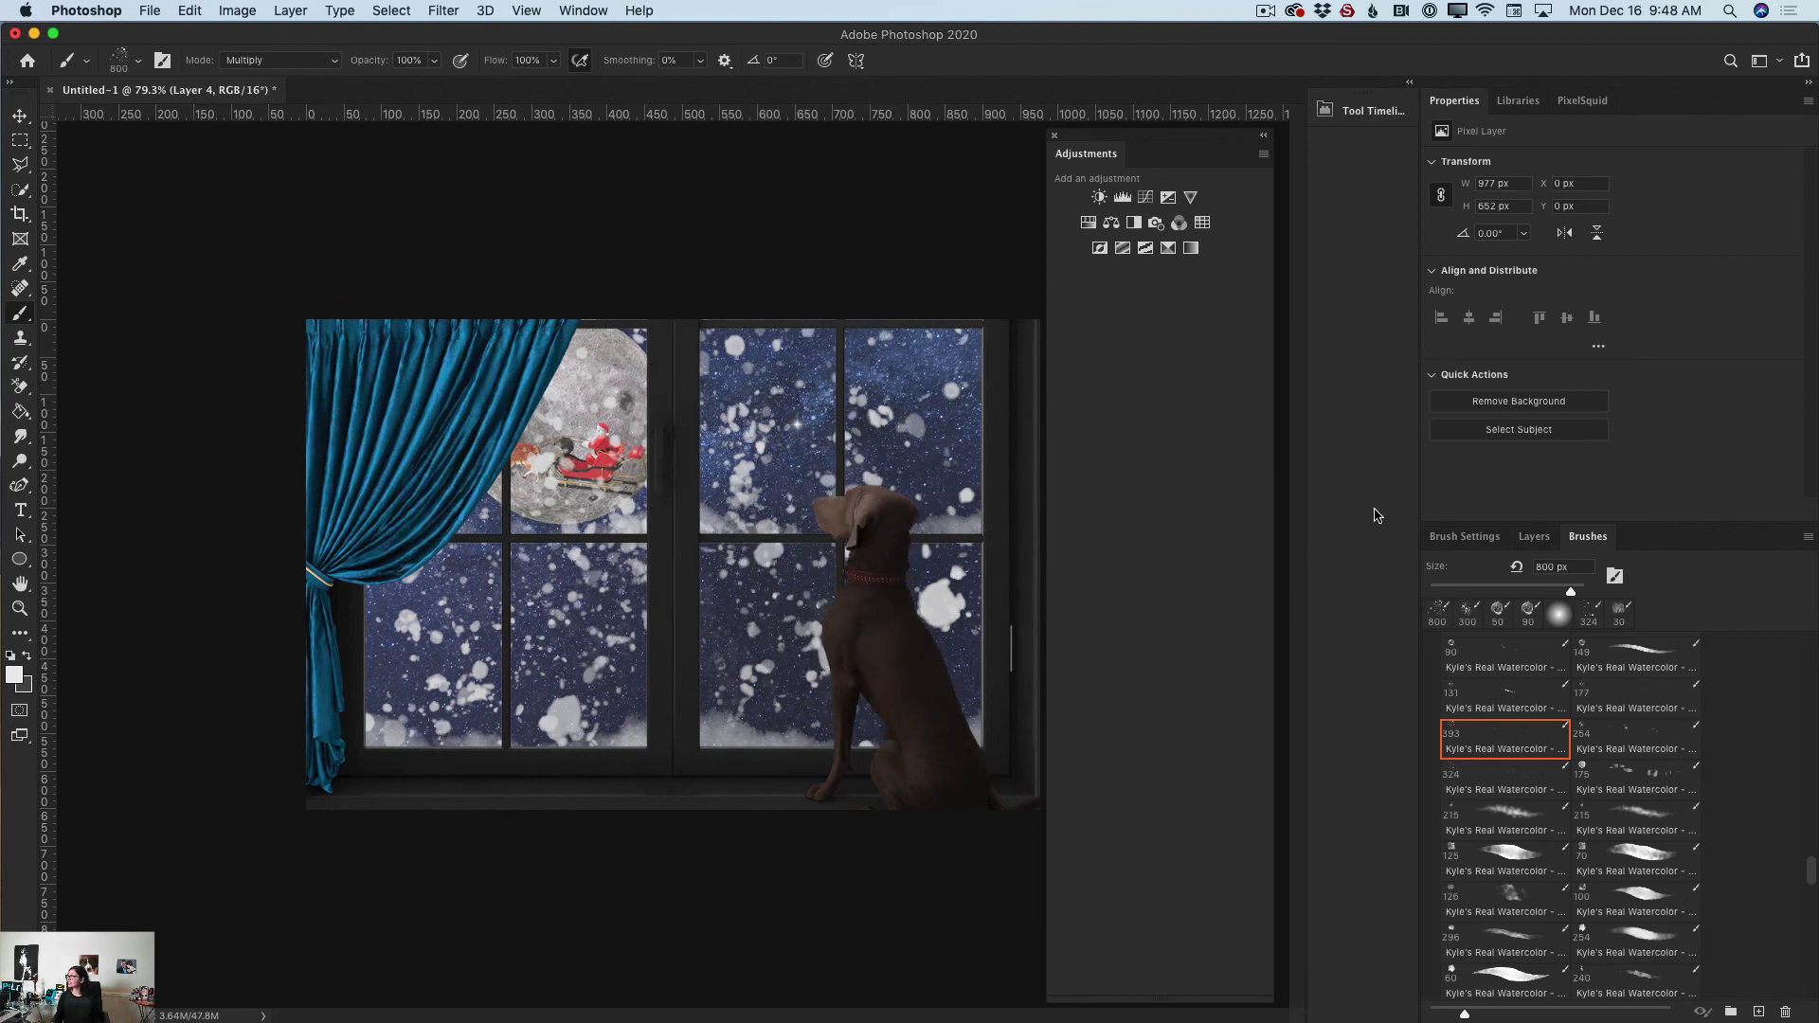
click(1534, 537)
click(1633, 596)
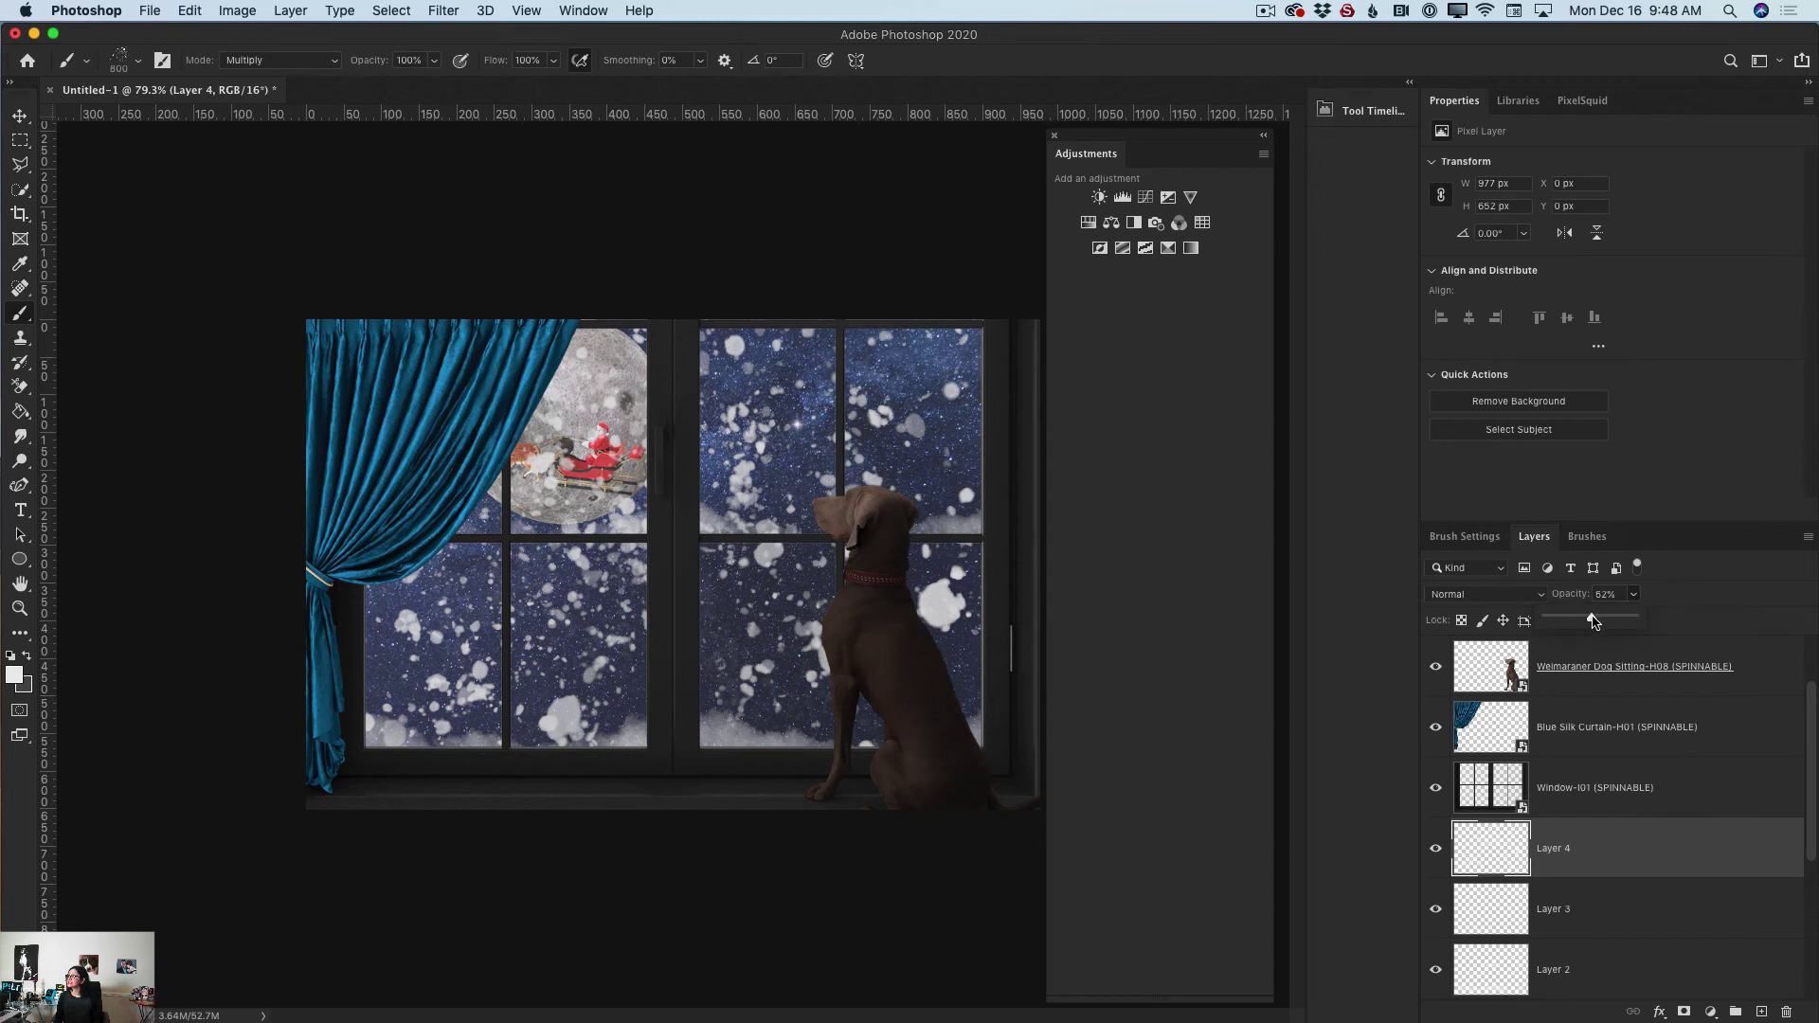
drag(1593, 622, 1573, 621)
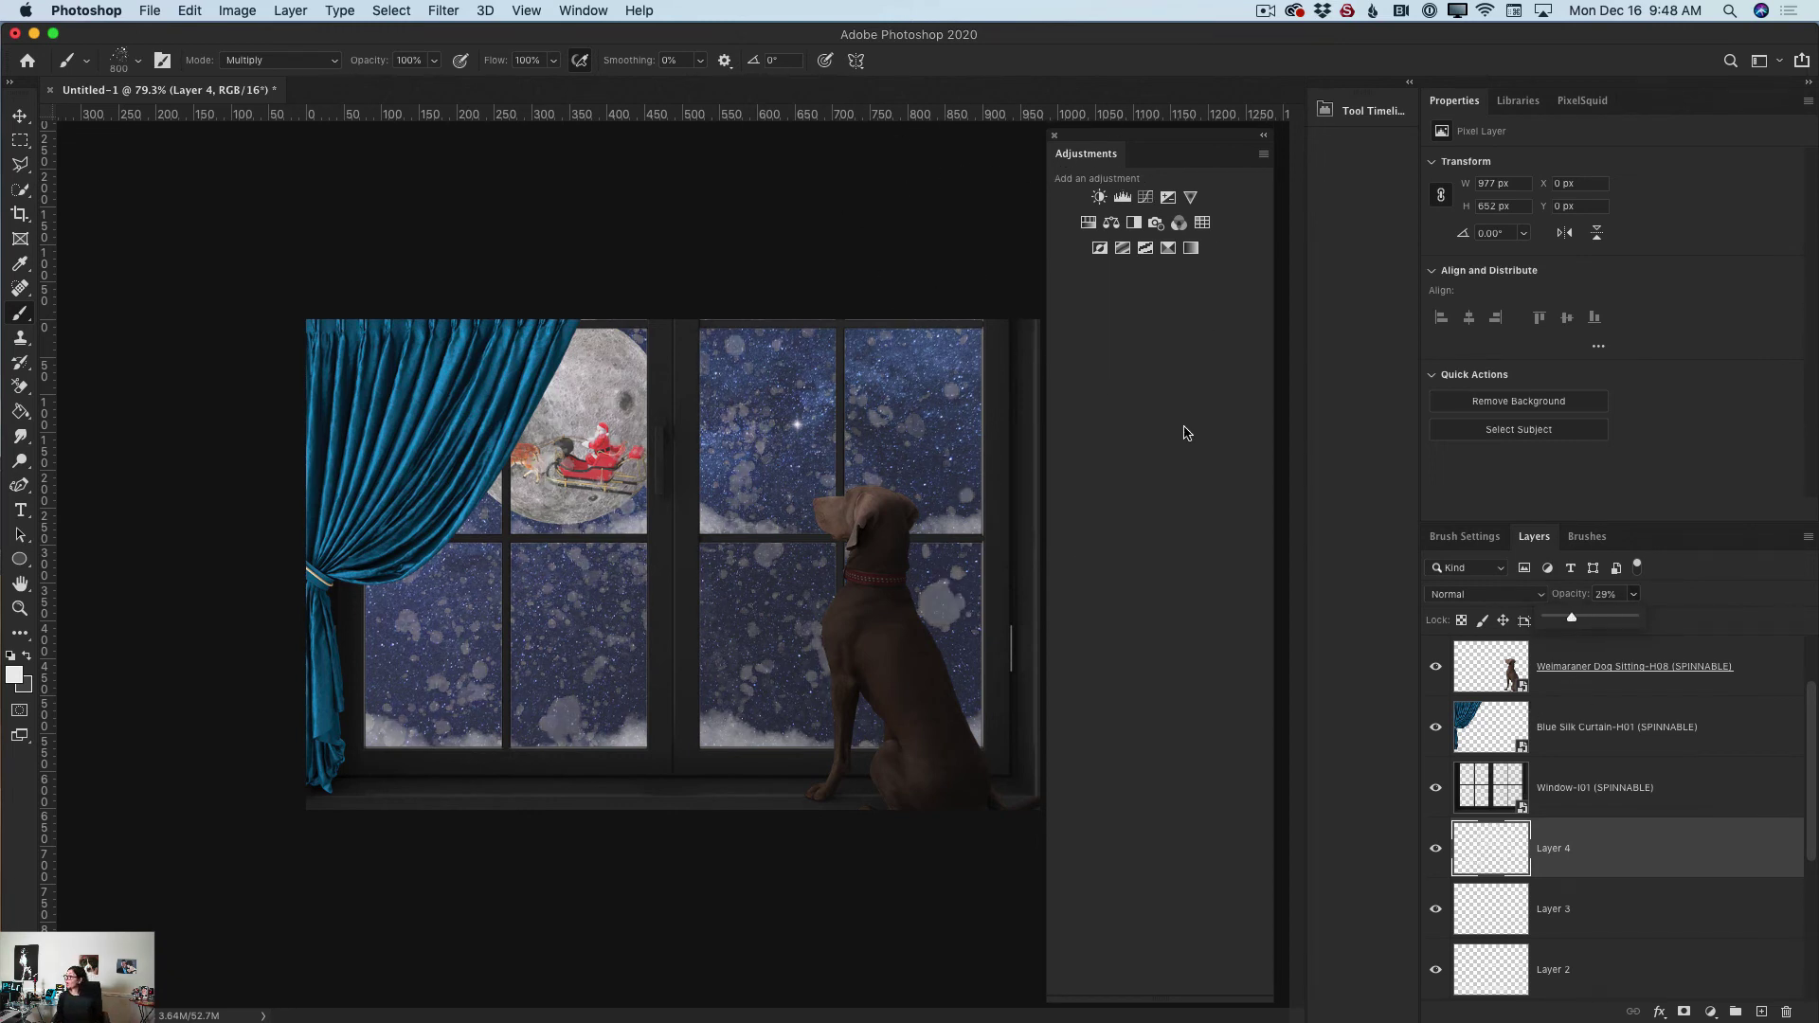
Step: Merge all visible layers into one and duplicate the merged layer
click(1807, 537)
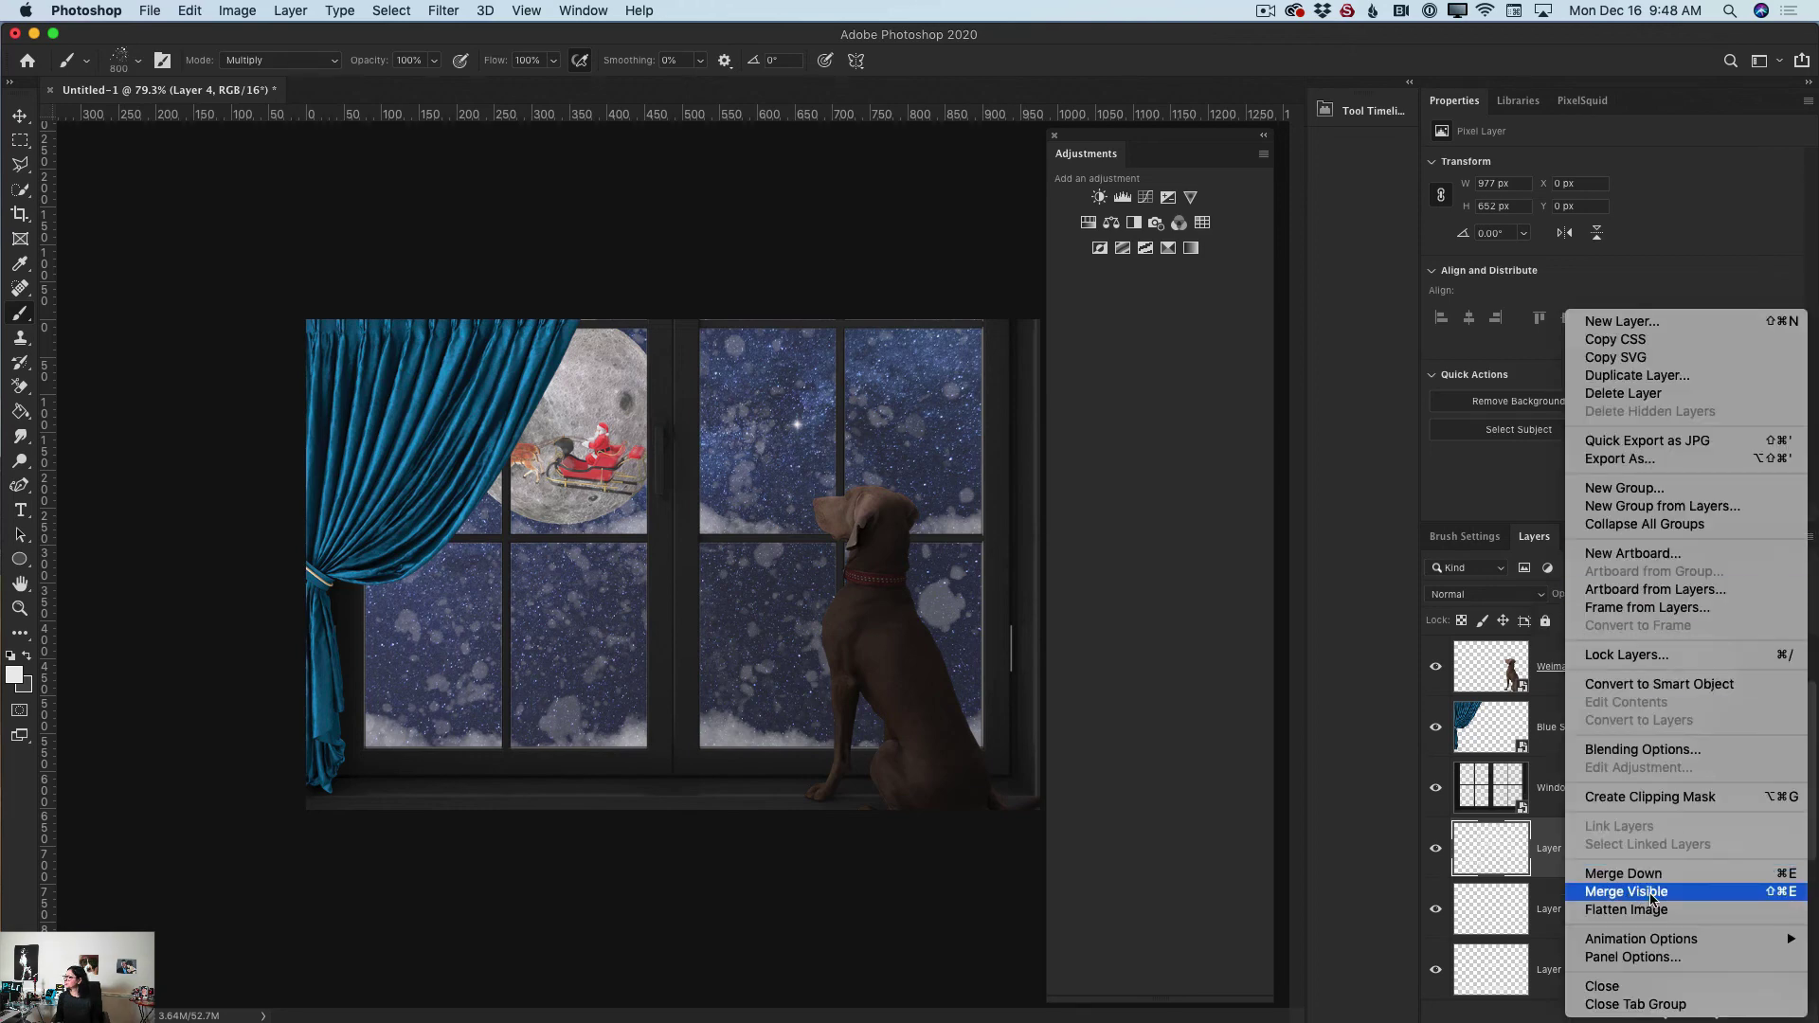
click(1533, 895)
drag(1705, 684, 1761, 1012)
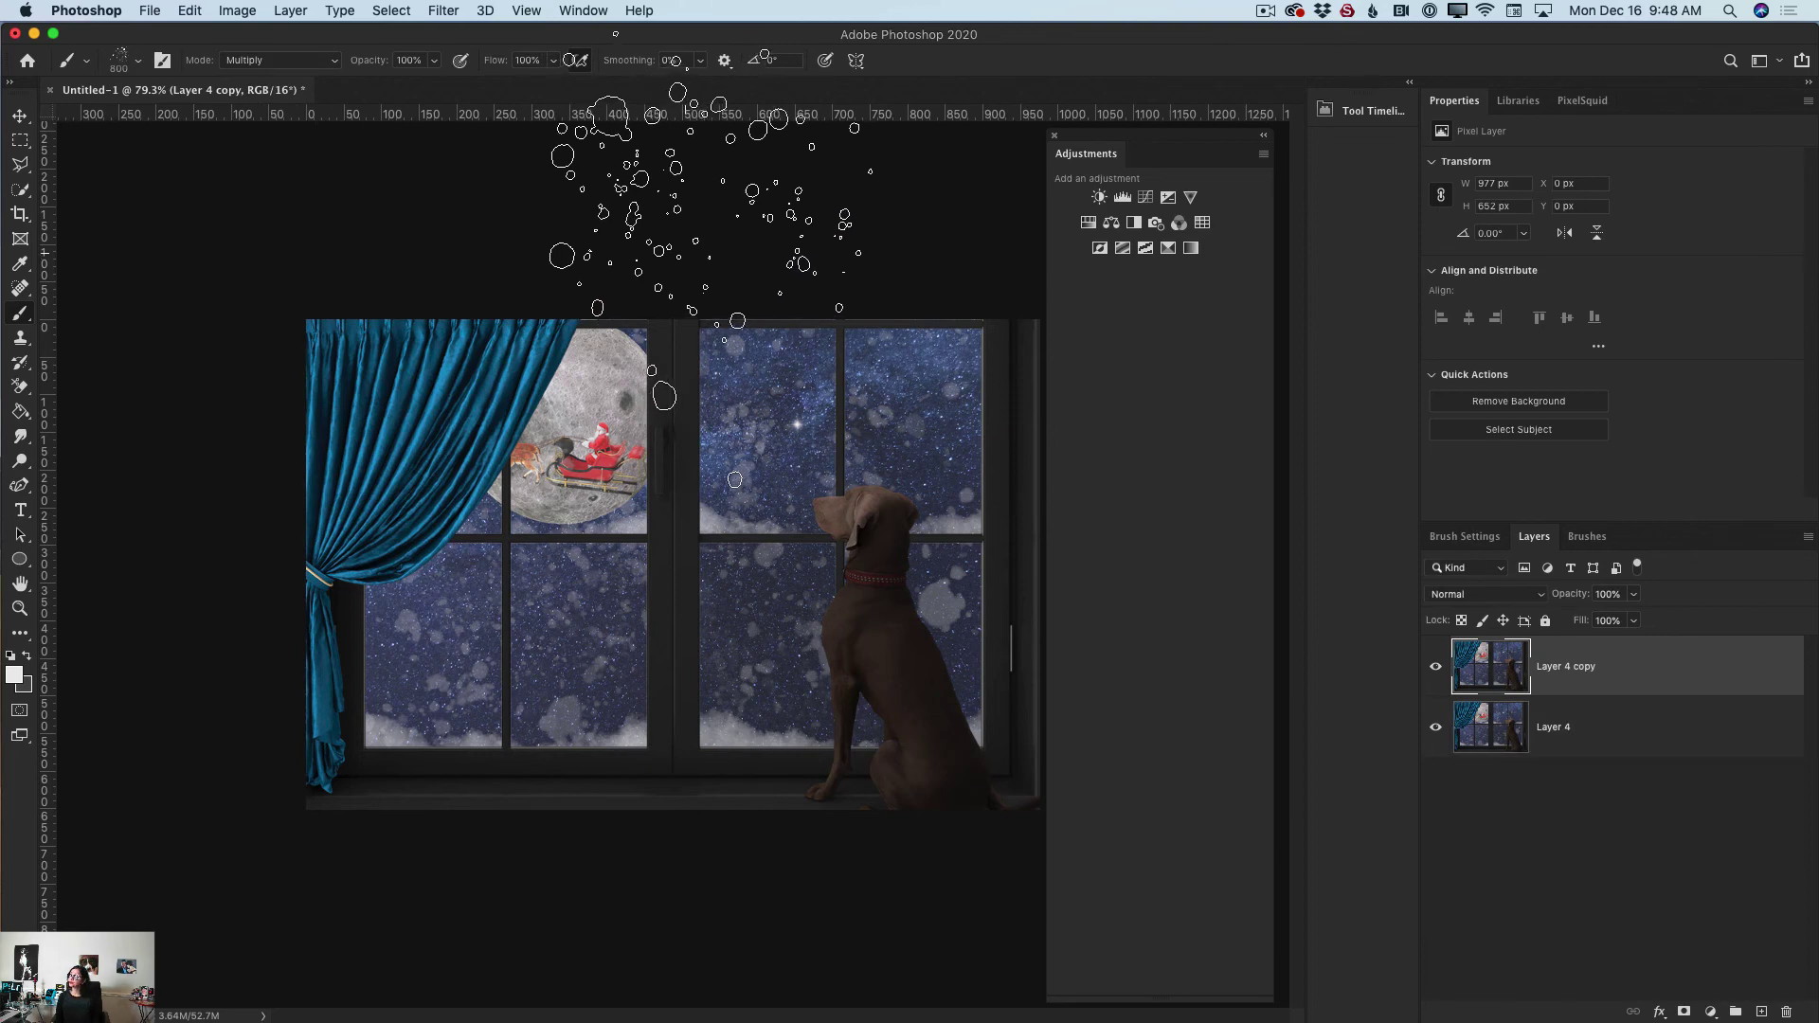
Step: Open the Camera Raw Filter on the duplicated layer and expand the Artistic group in the Profile Browser
click(442, 10)
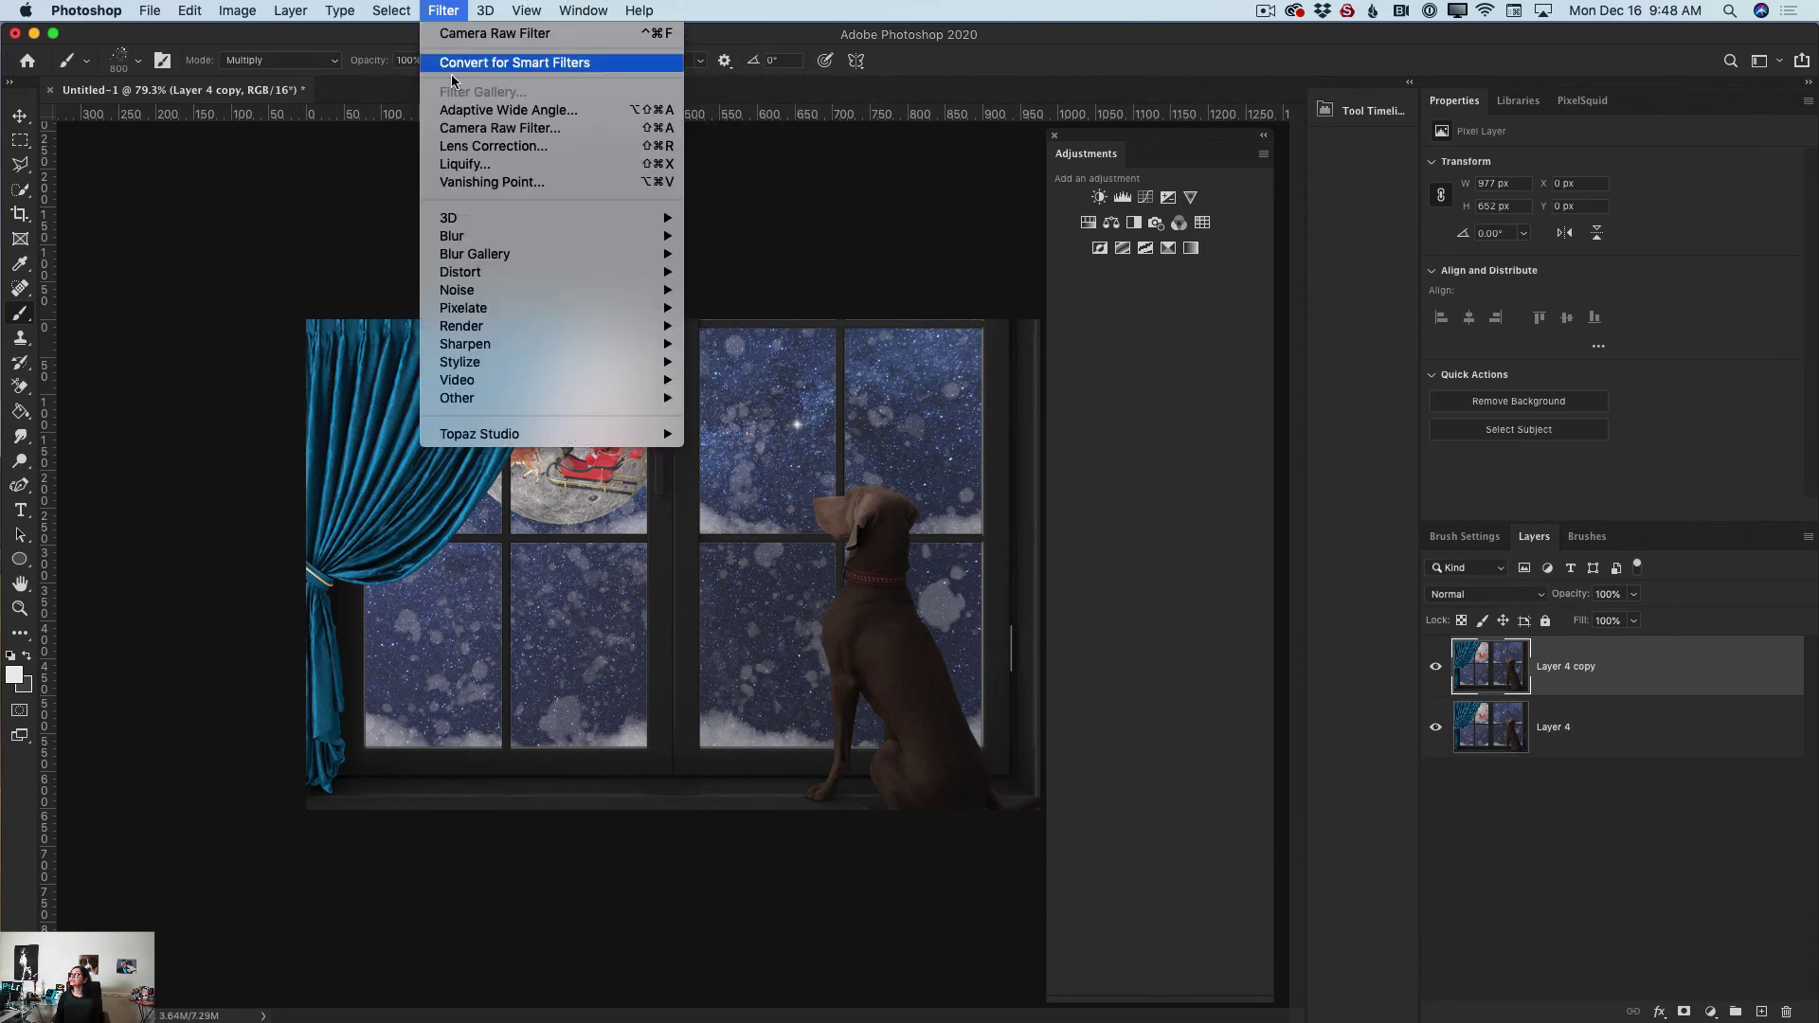
click(473, 129)
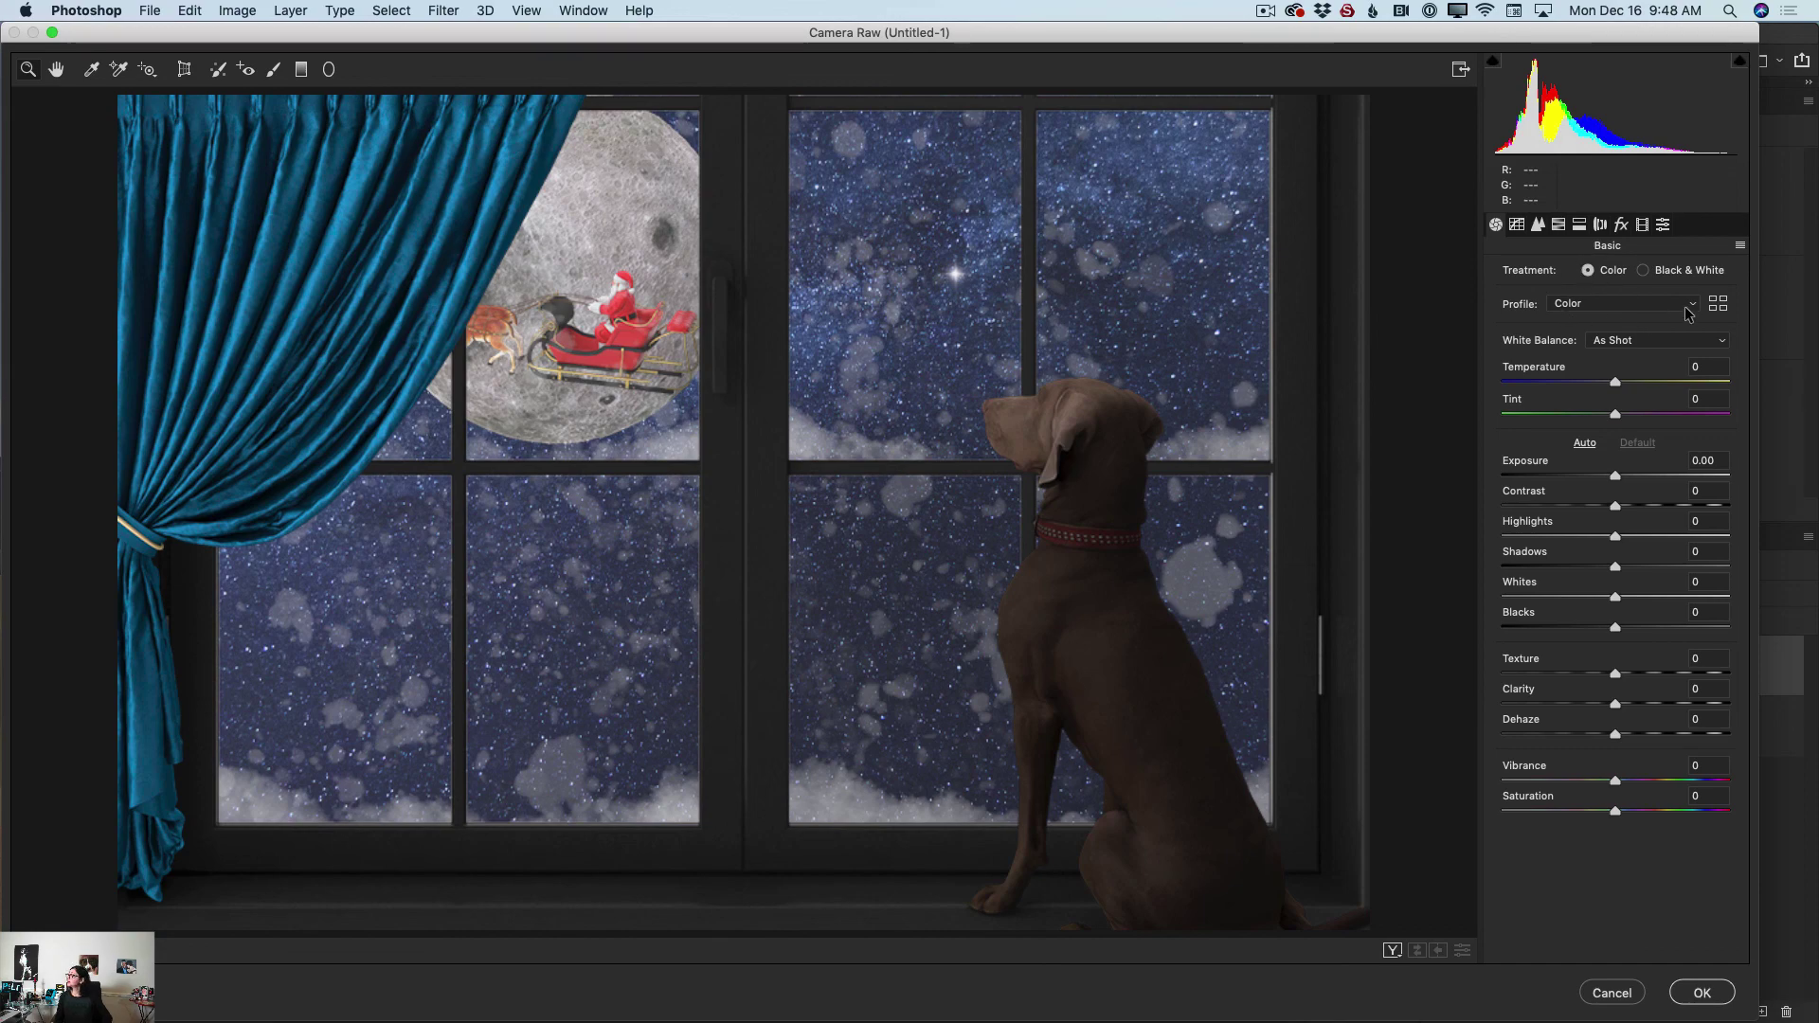
click(1717, 304)
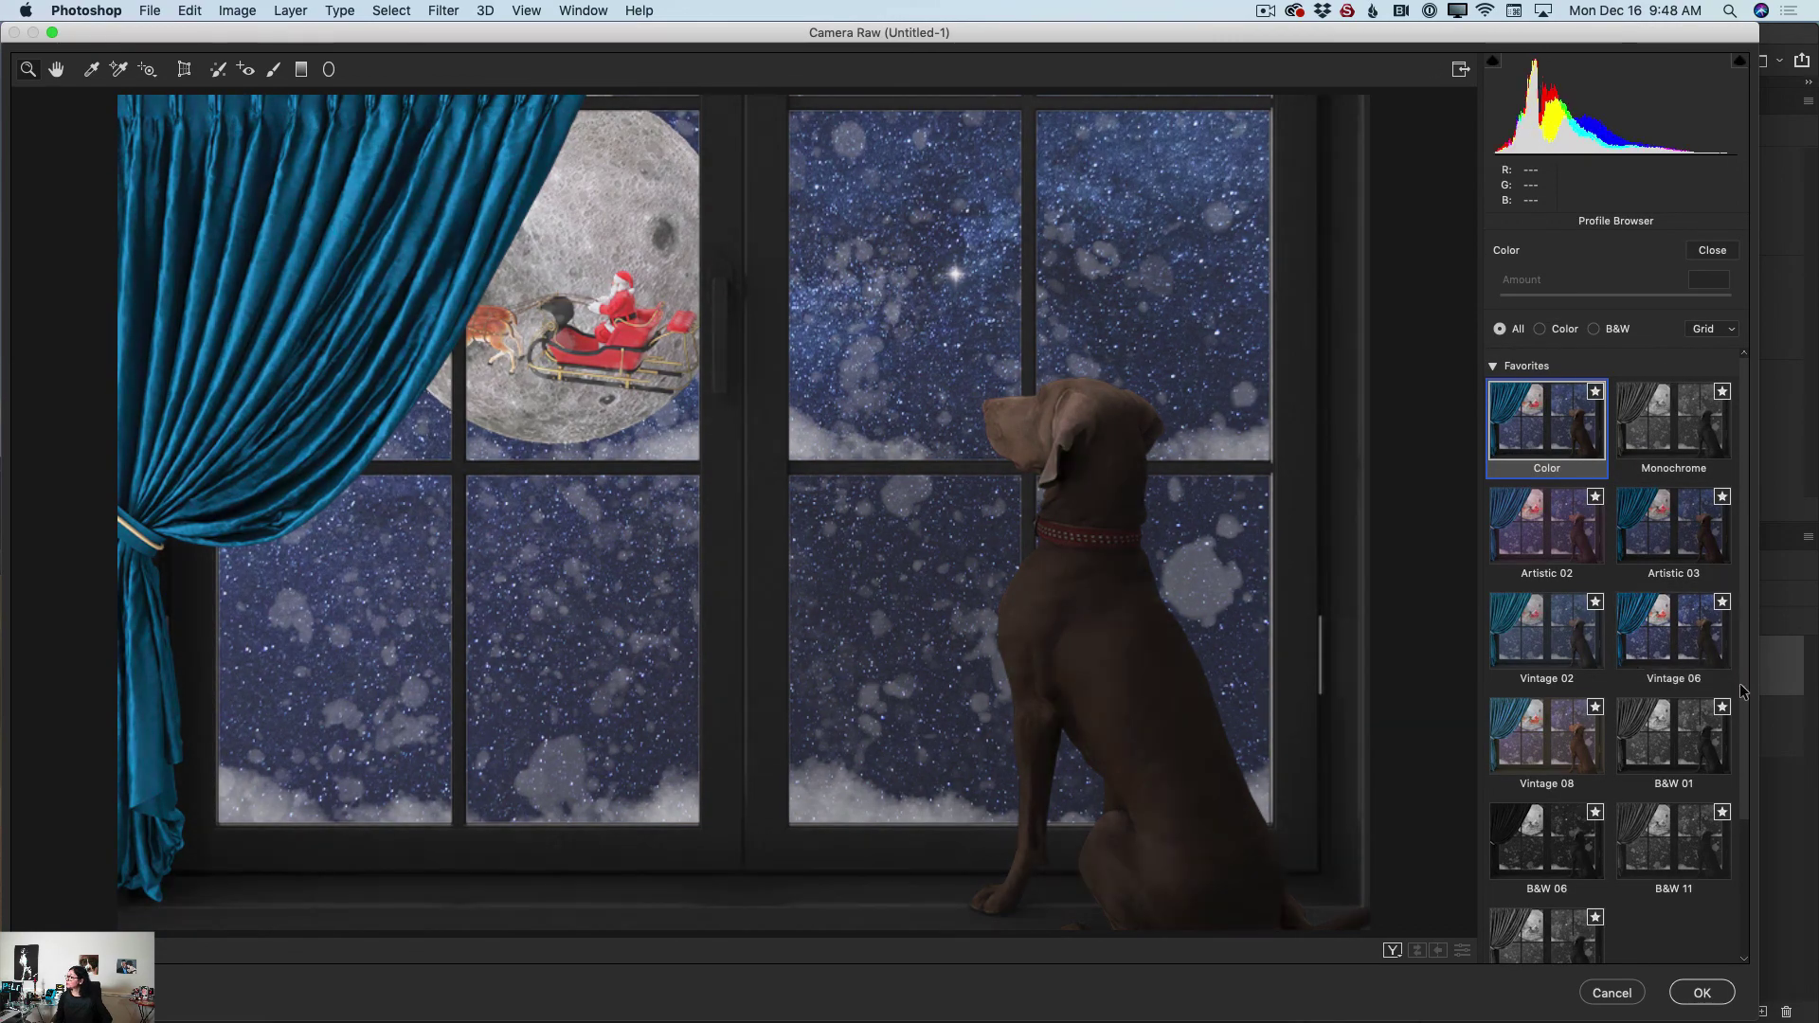
drag(1735, 688, 1737, 805)
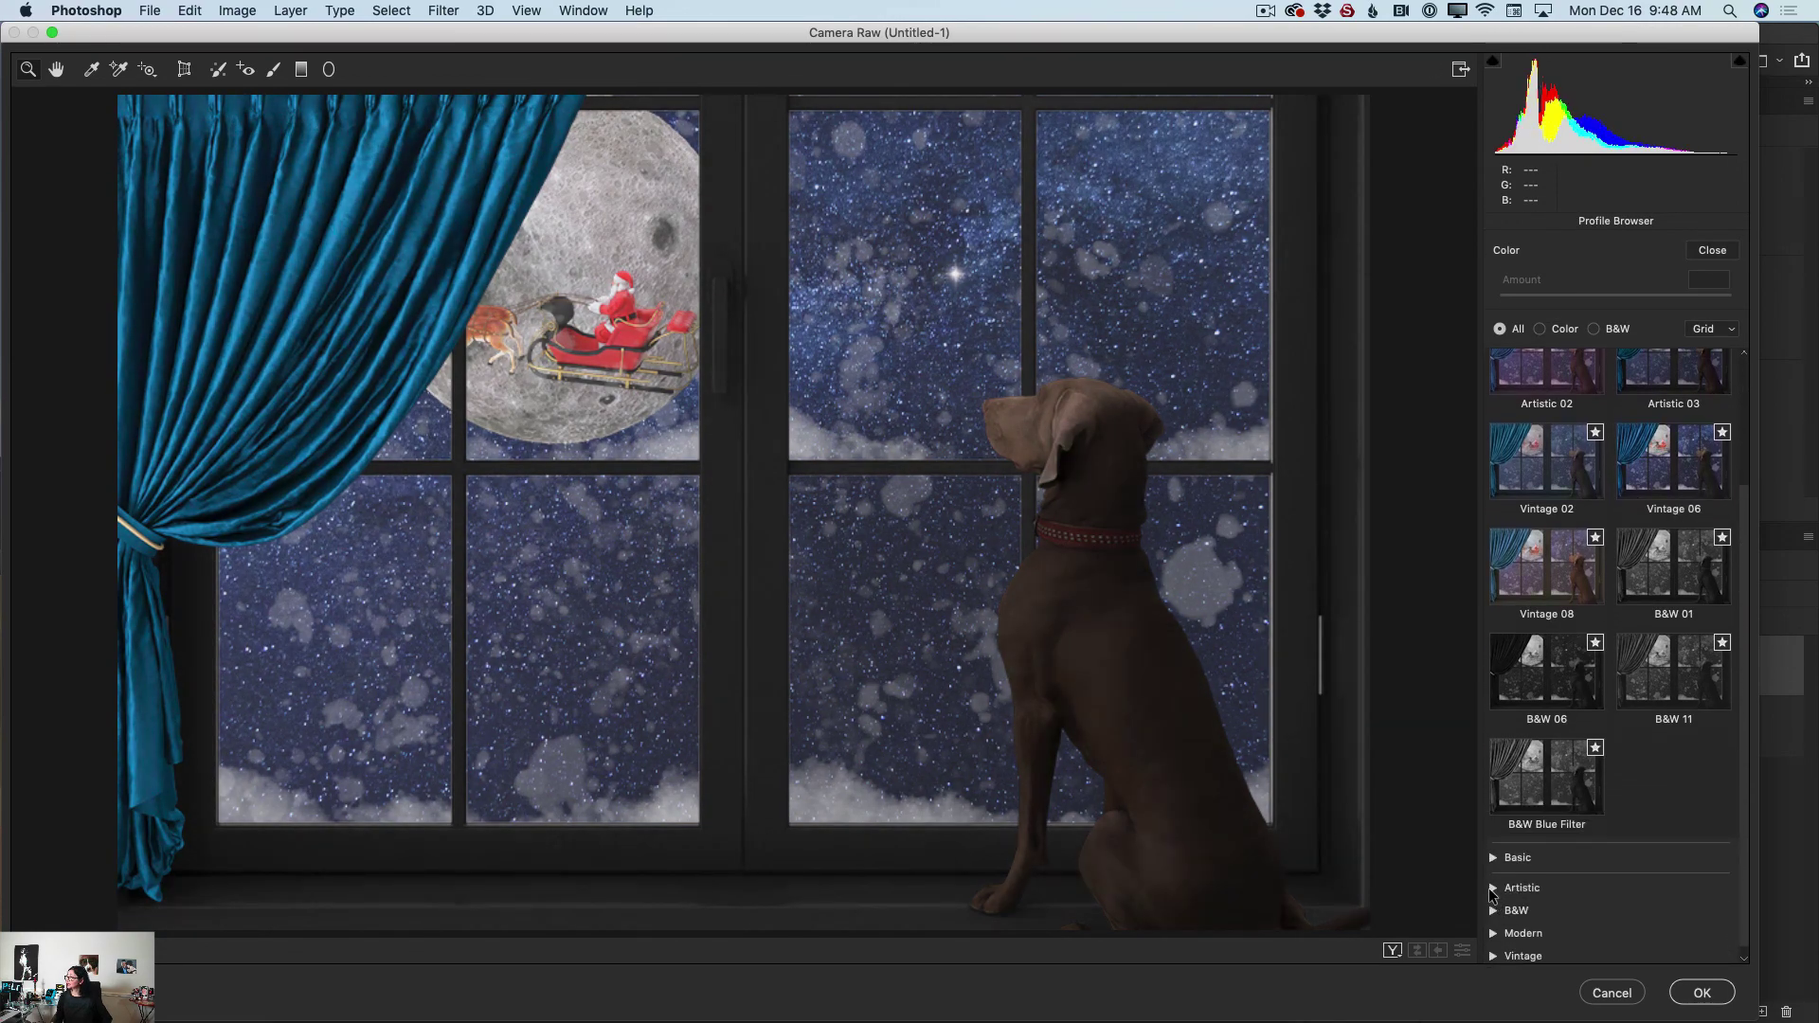
click(1493, 888)
scroll(1742, 650, down, 5)
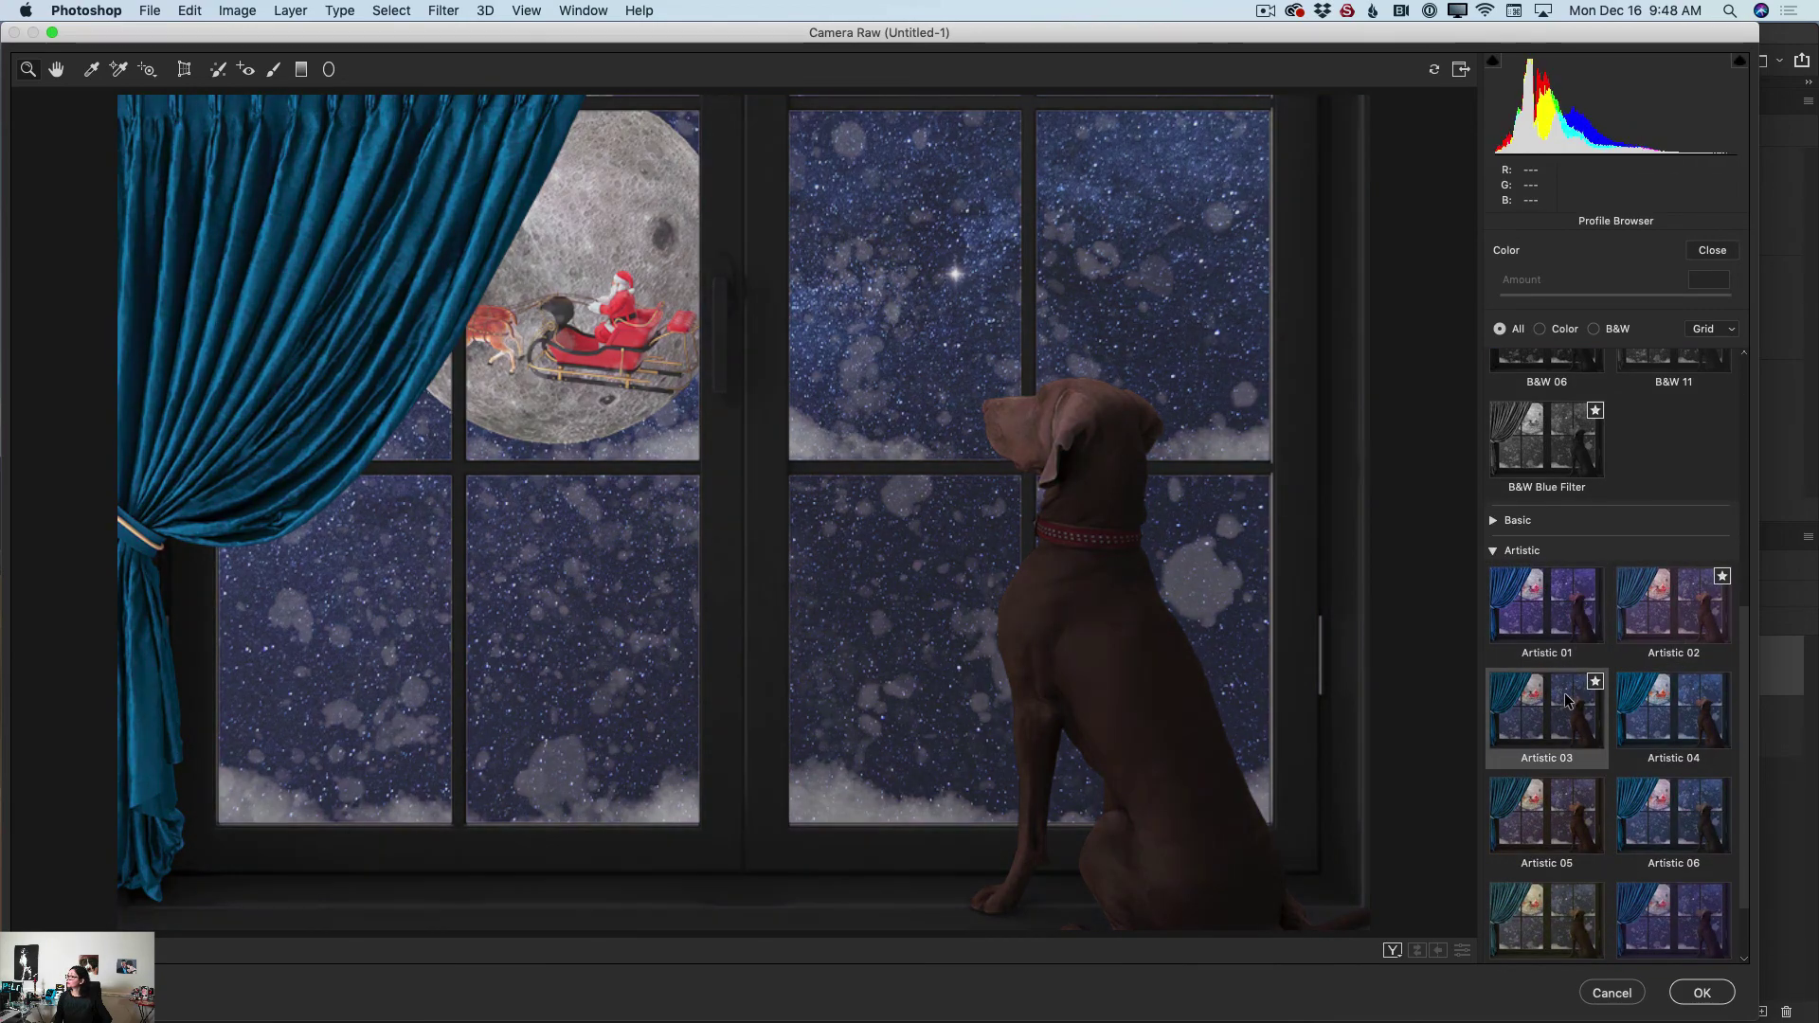
Step: Compare the Artistic profiles, apply Artistic 03 with an amount of 87, and return to the Basic adjustments
click(1565, 823)
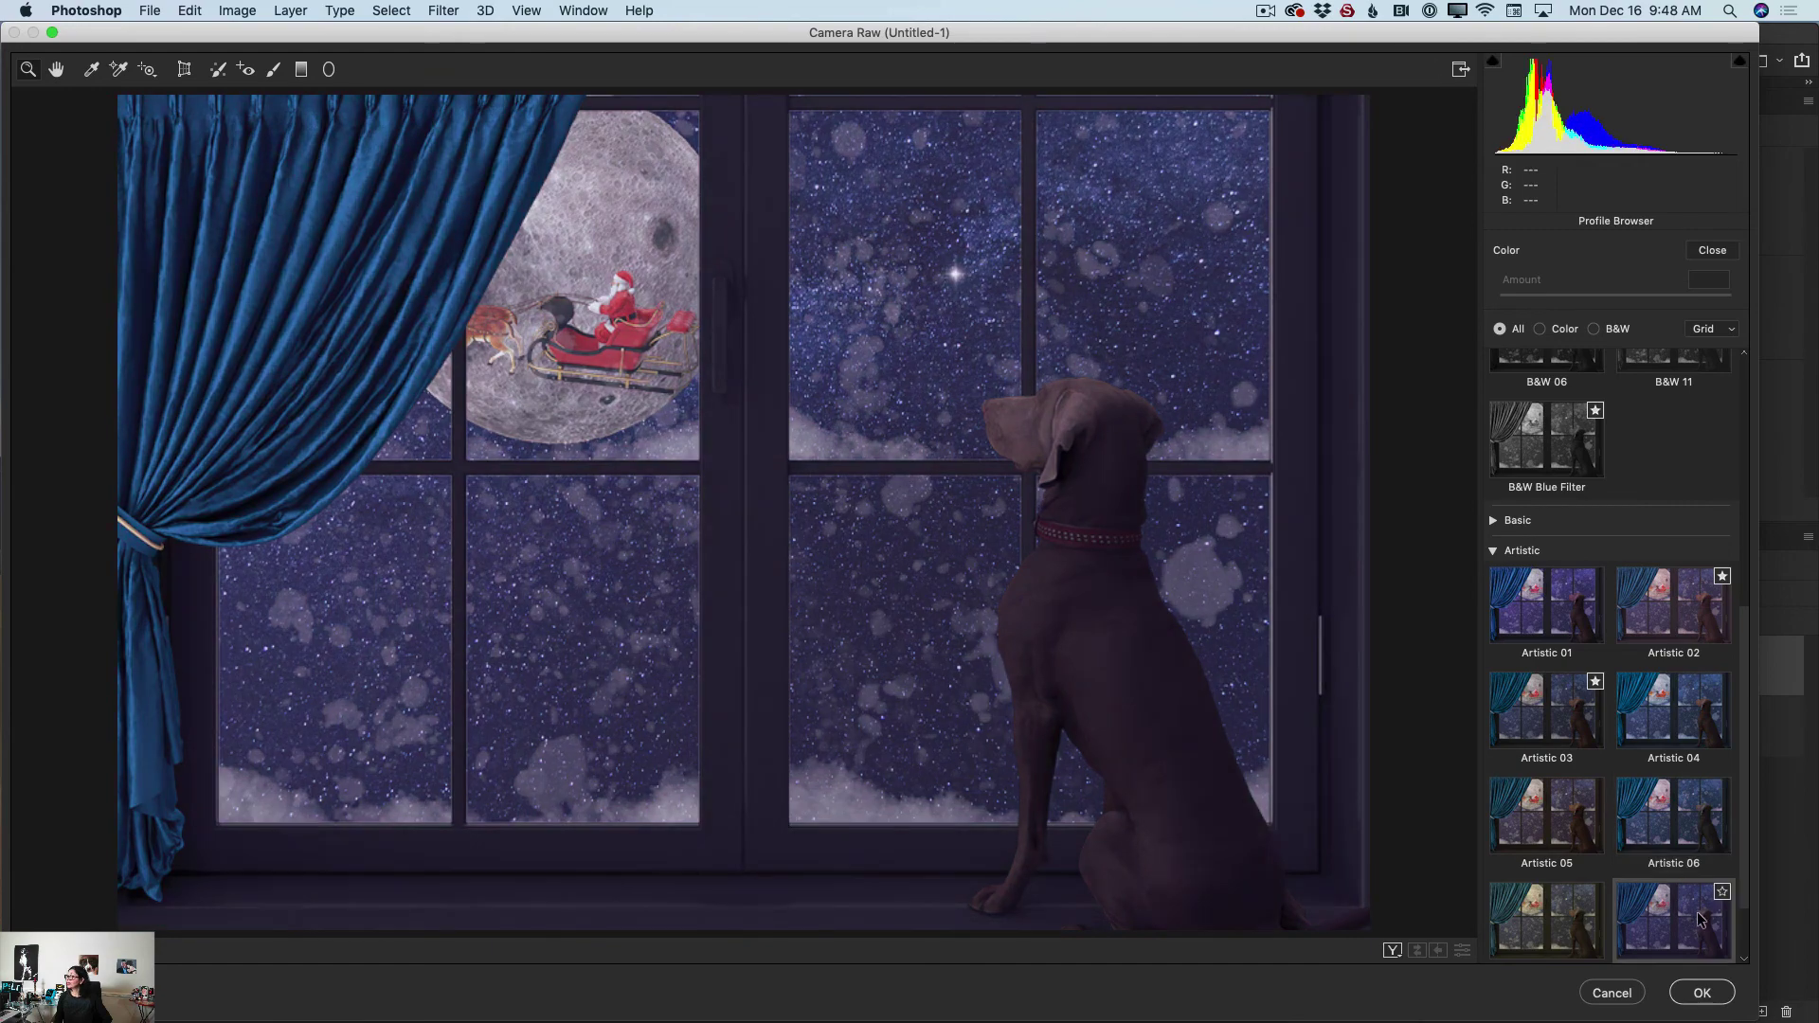
click(1552, 616)
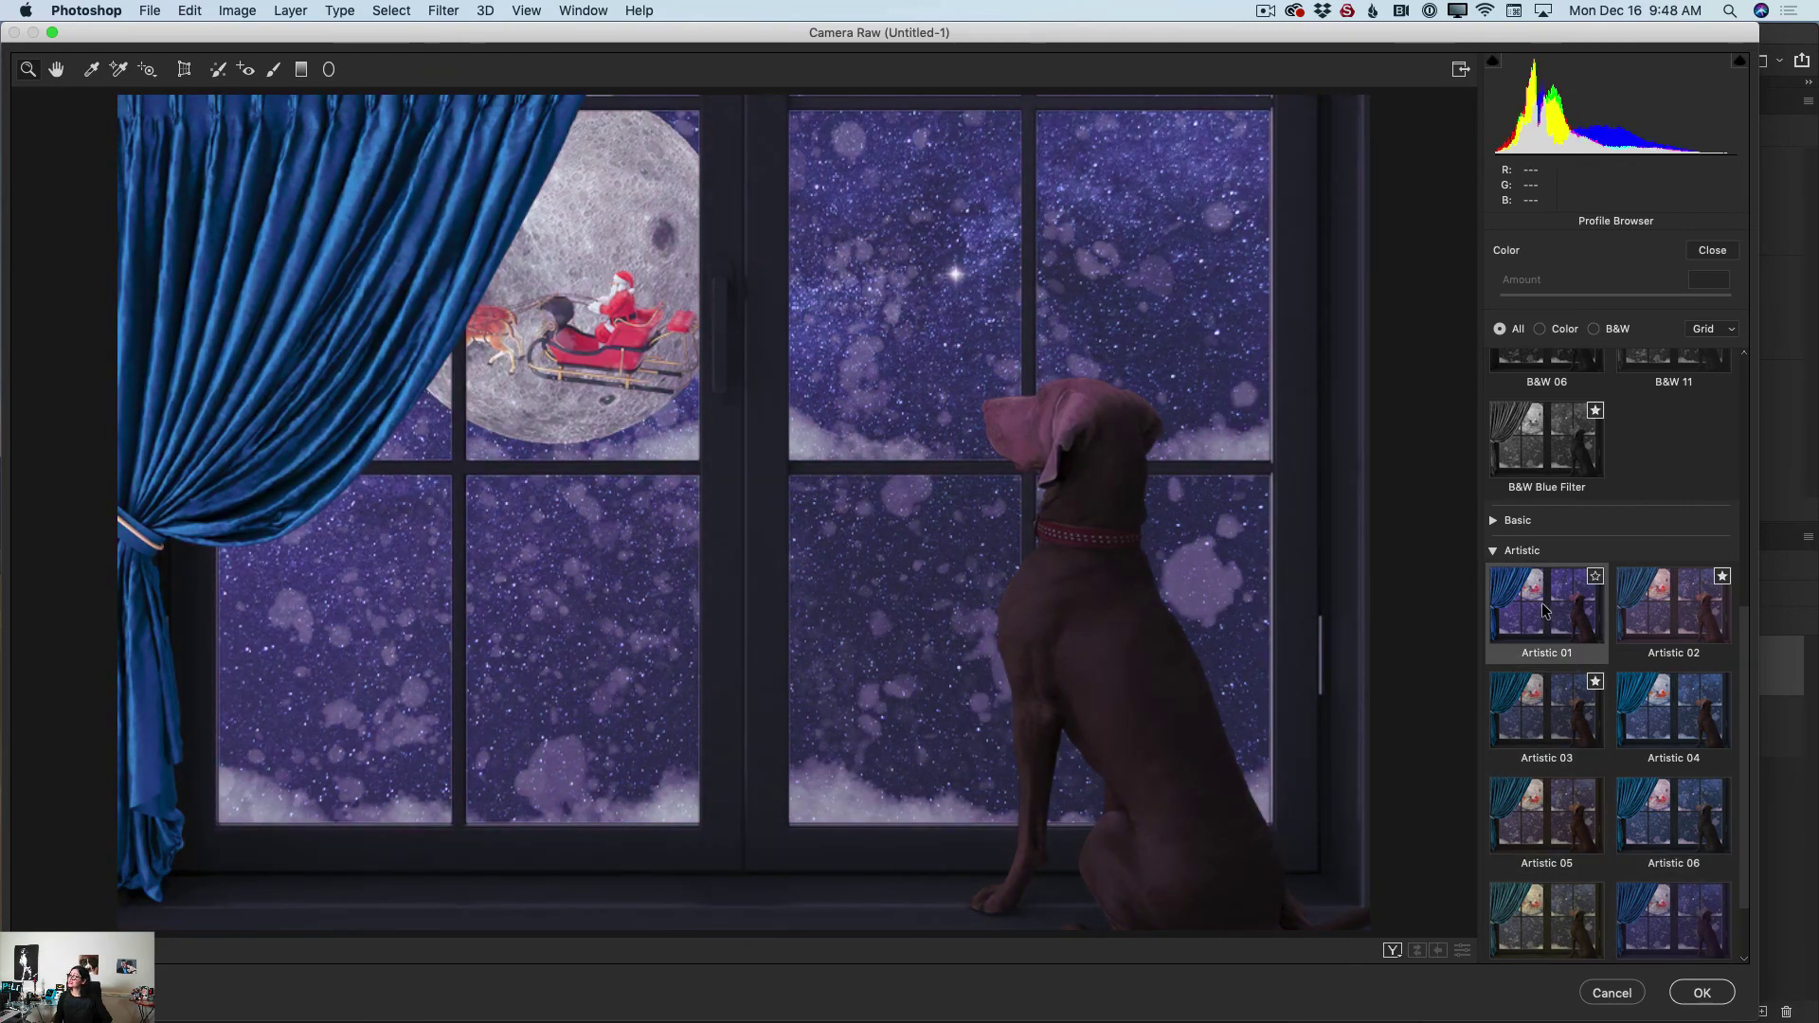
click(1537, 694)
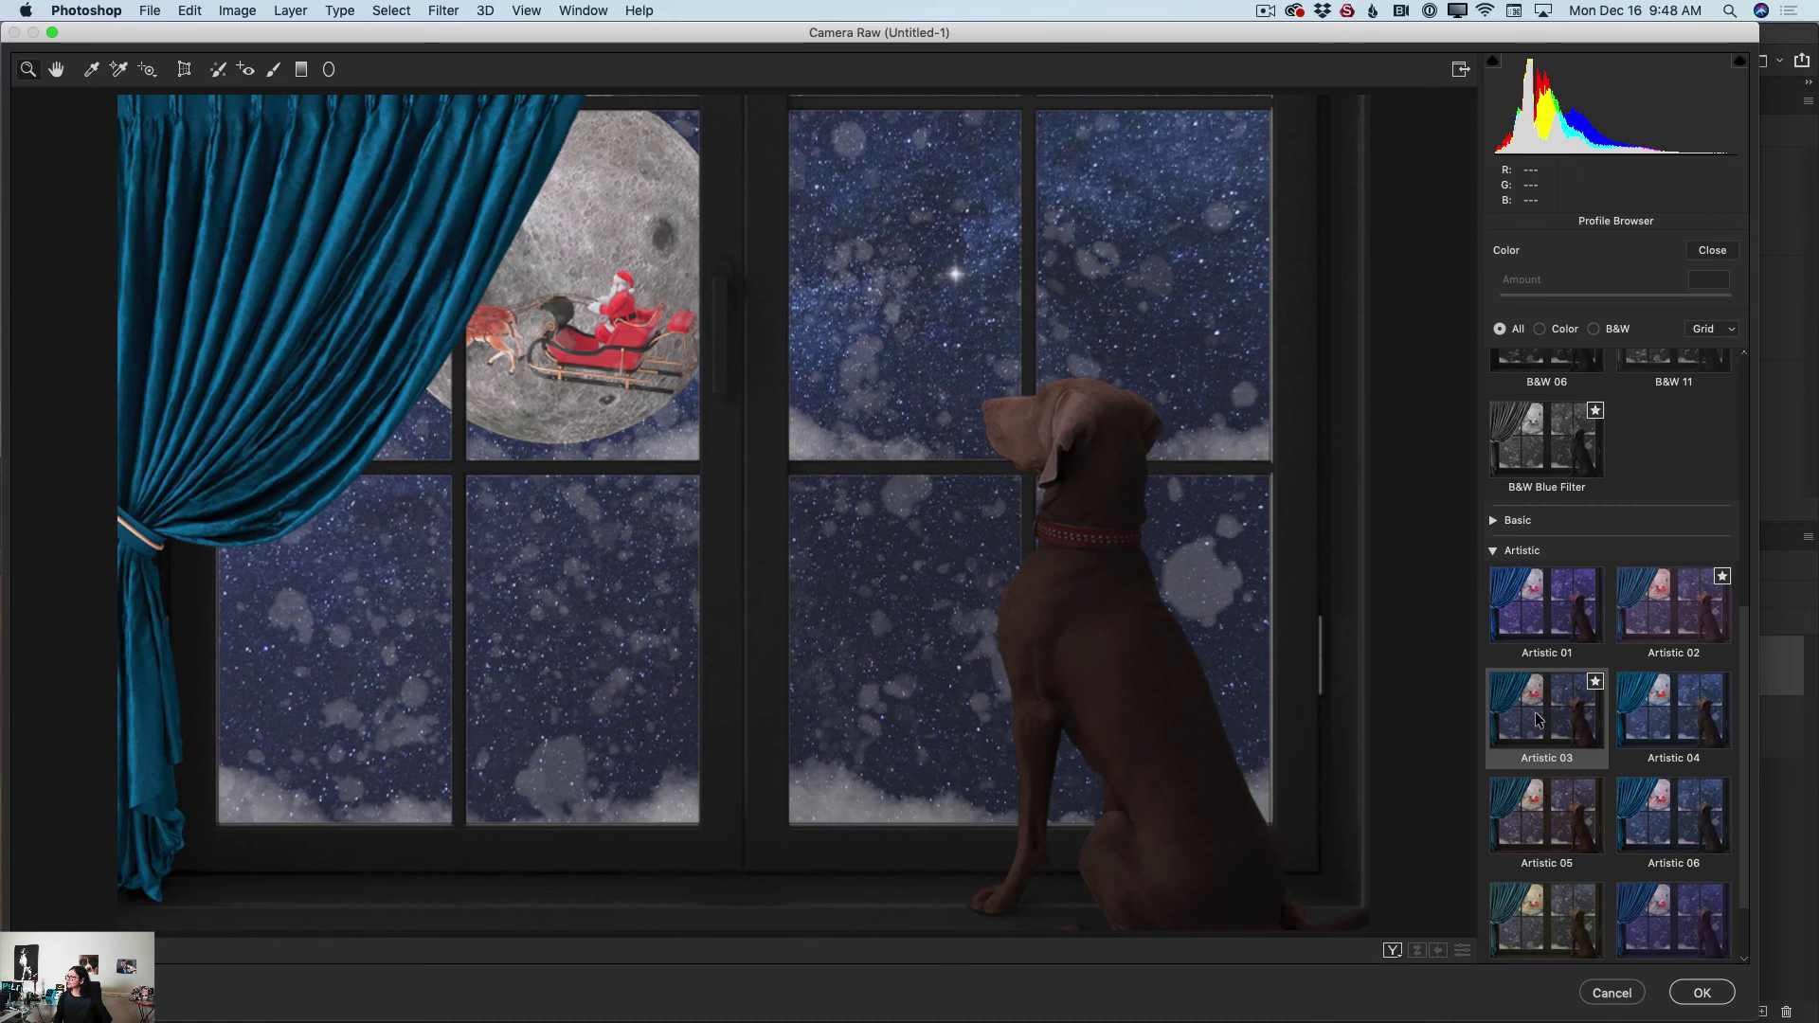
click(1534, 712)
mouse_move(1610, 298)
mouse_down()
mouse_move(1742, 310)
mouse_move(1536, 299)
mouse_move(1600, 302)
mouse_up()
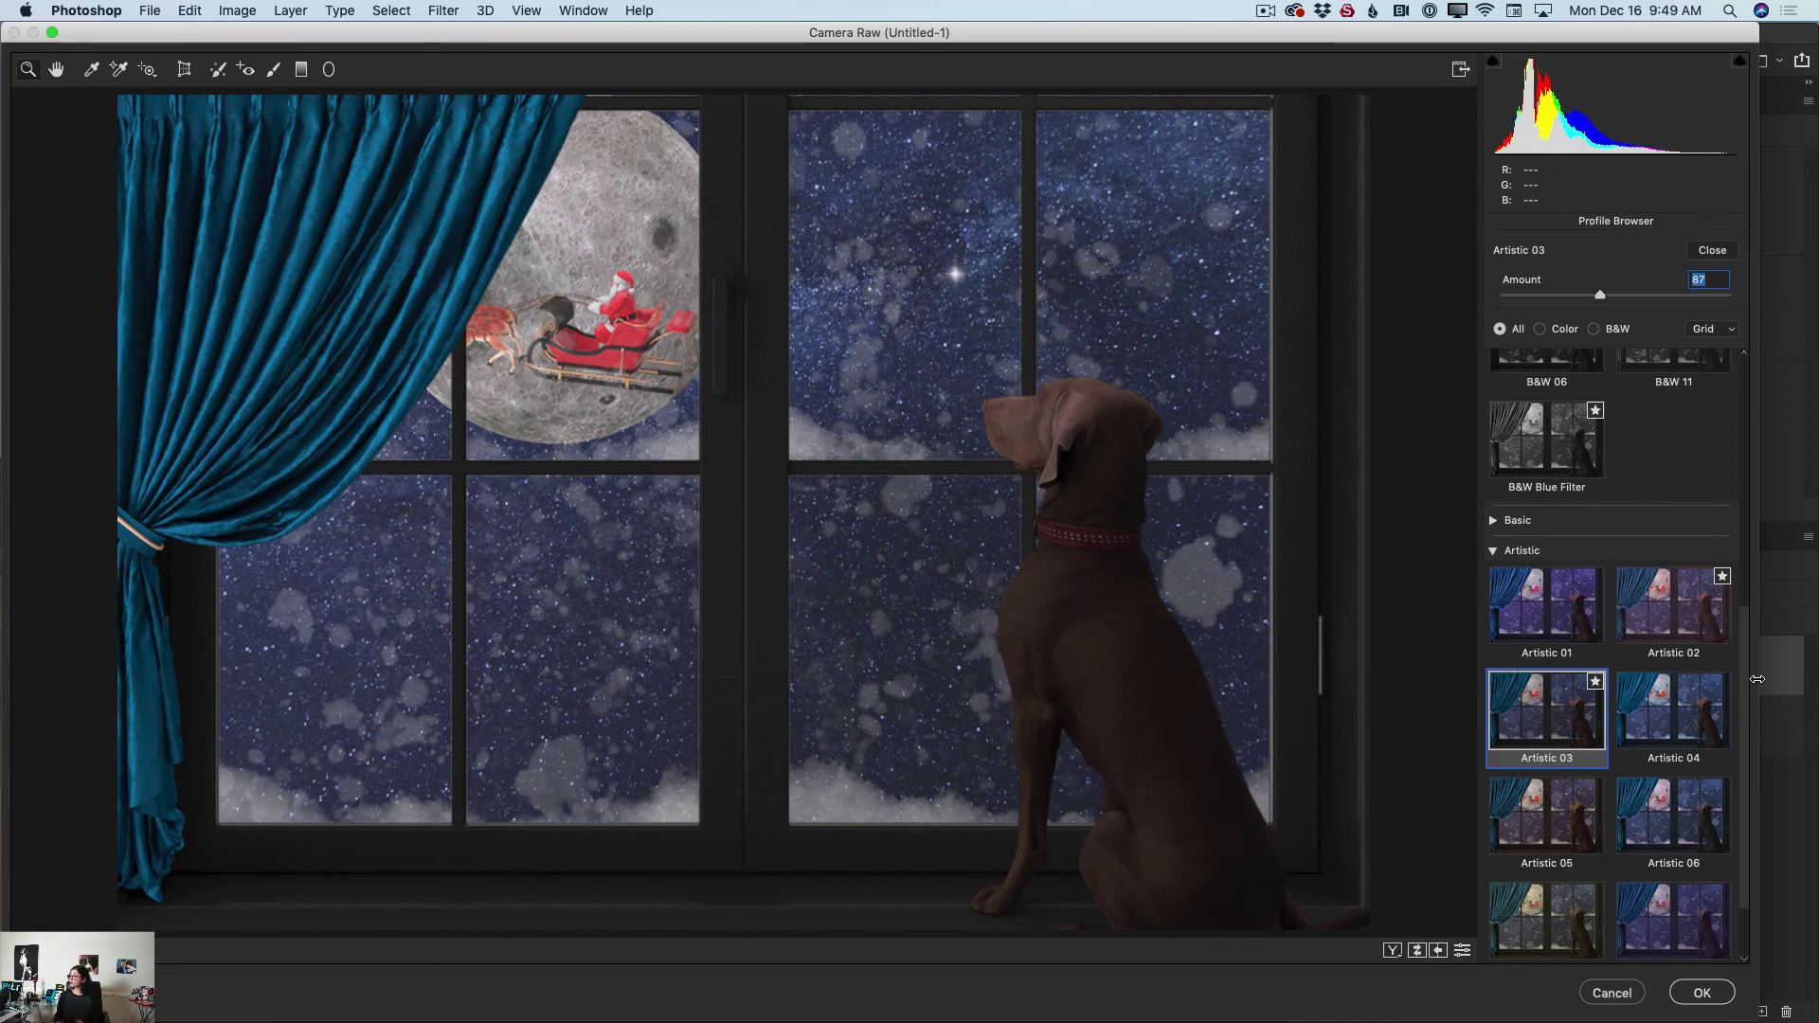
click(1722, 254)
Step: Set the exposure to +0.10 and raise the contrast to about +40 in the Basic adjustments
drag(1622, 514, 1626, 513)
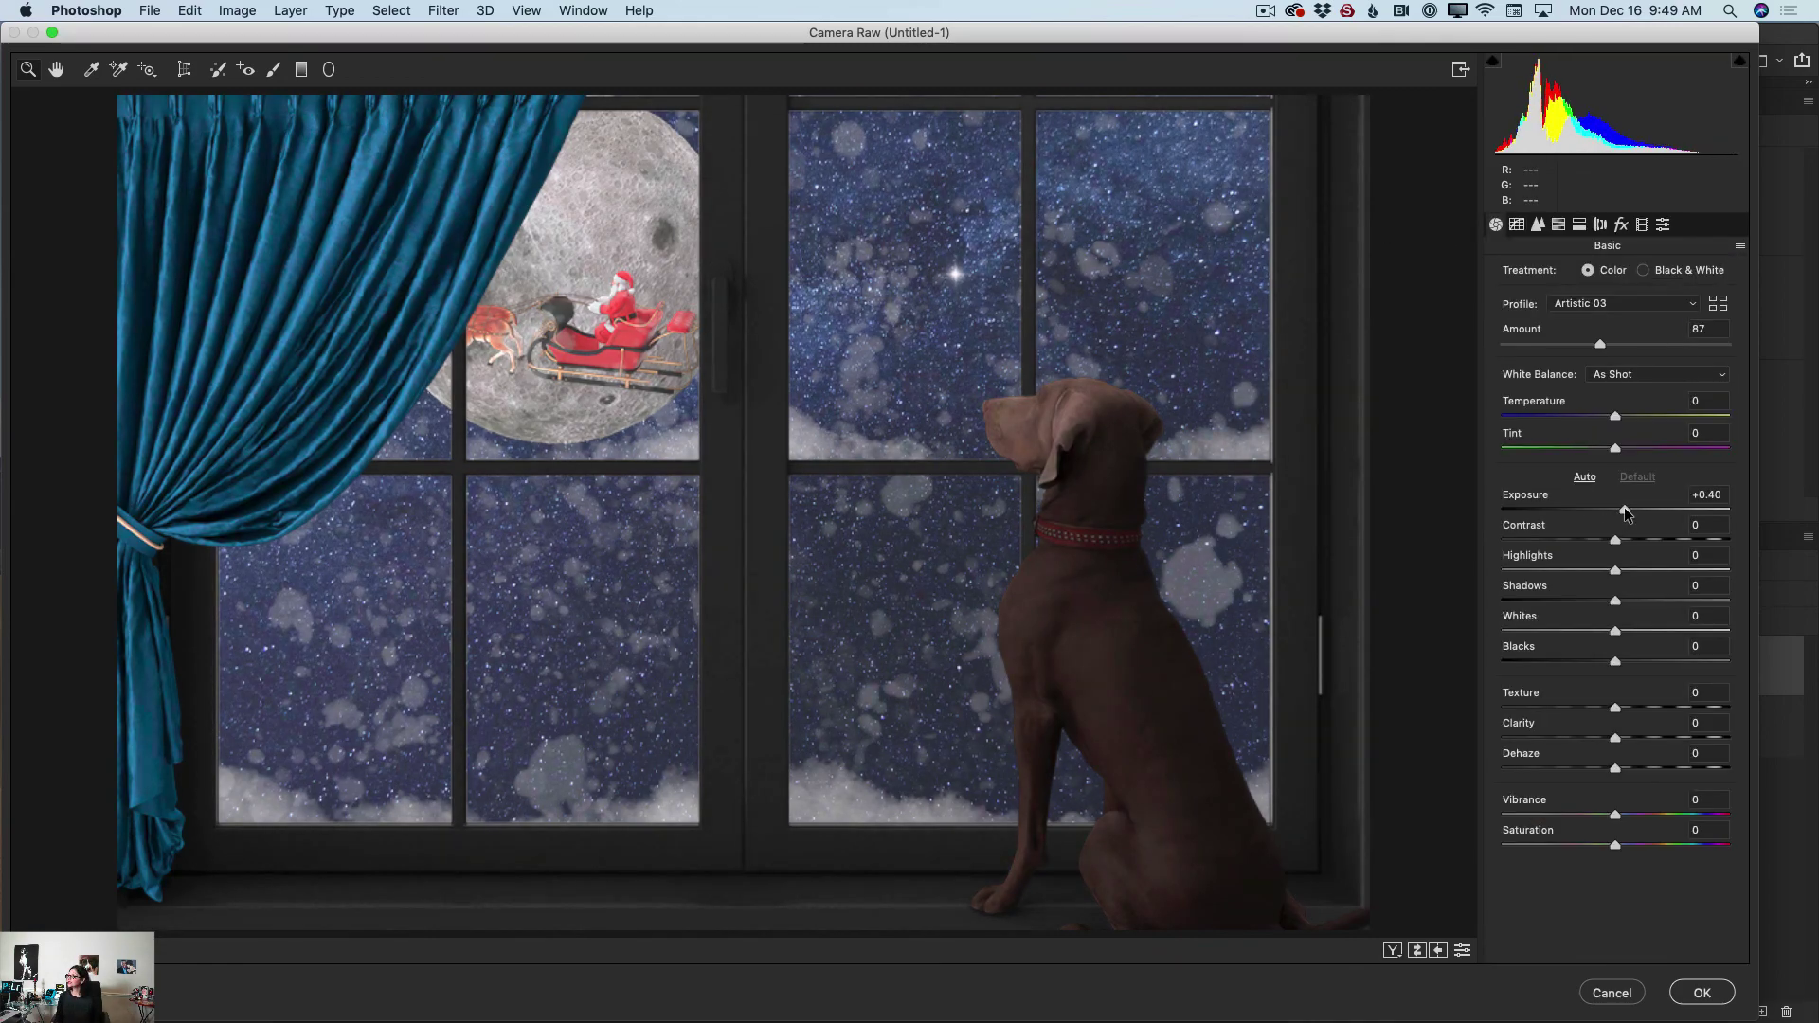
double_click(1623, 515)
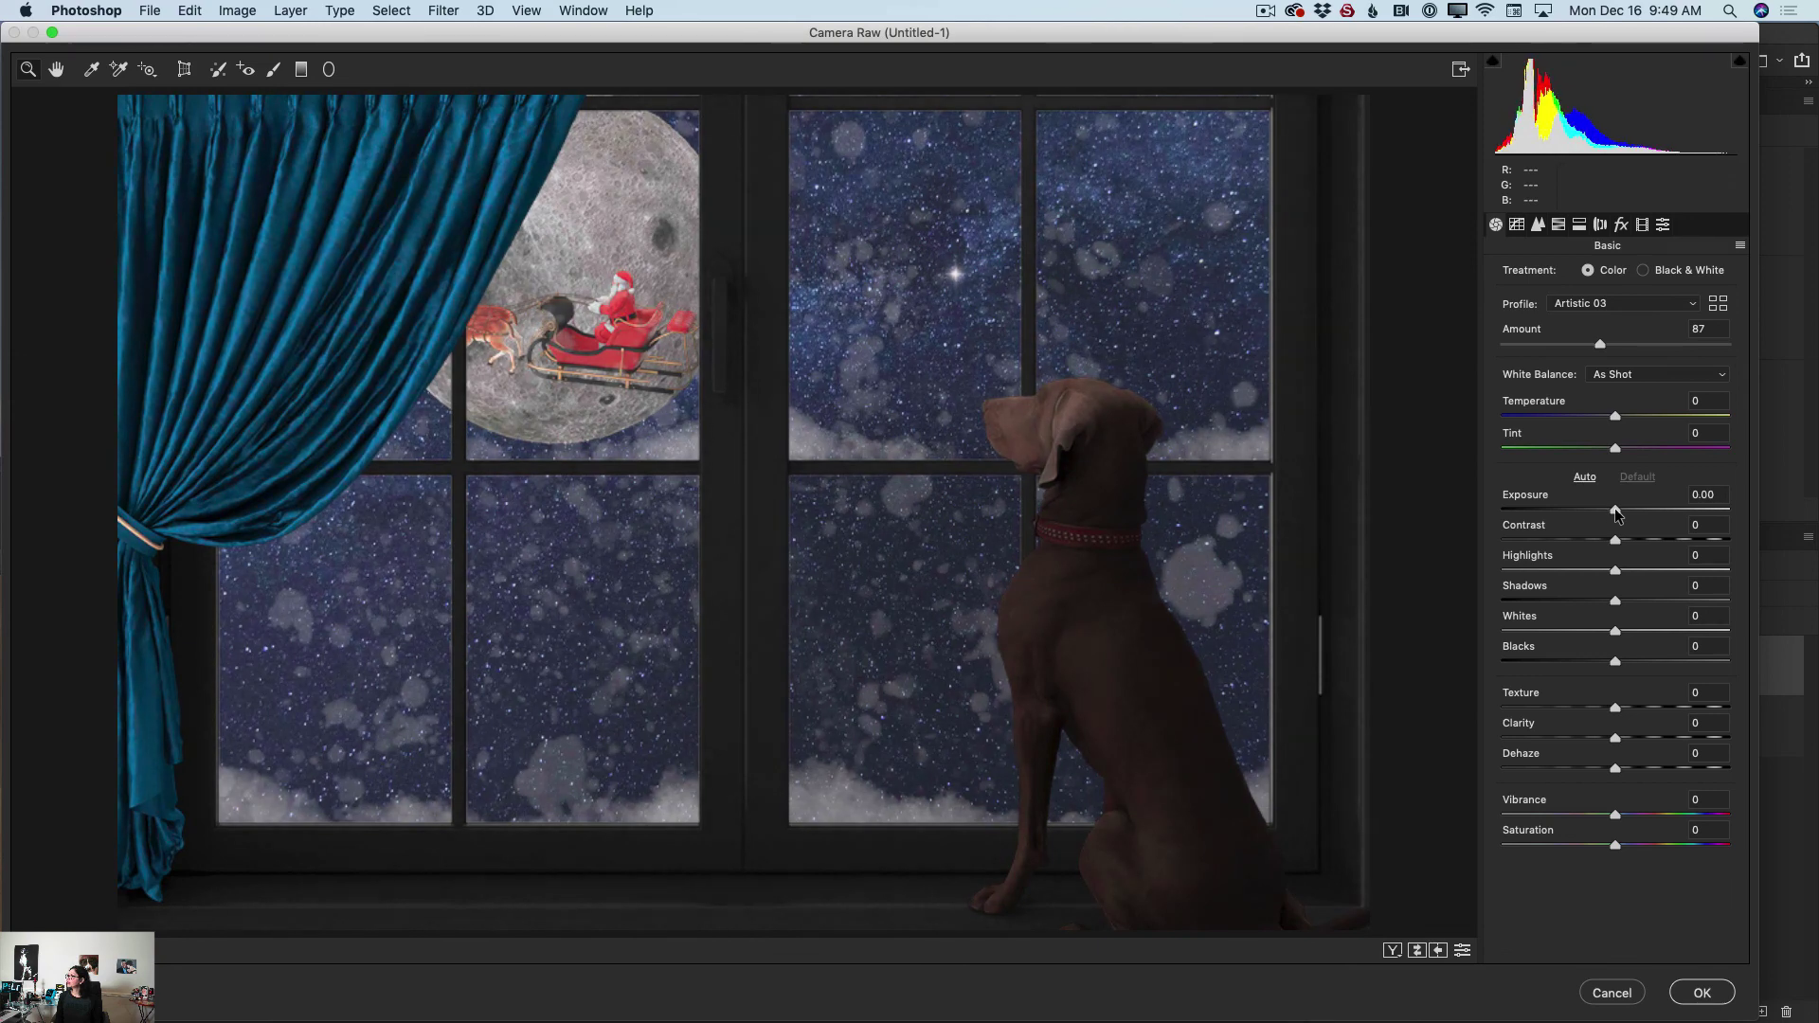
click(1617, 512)
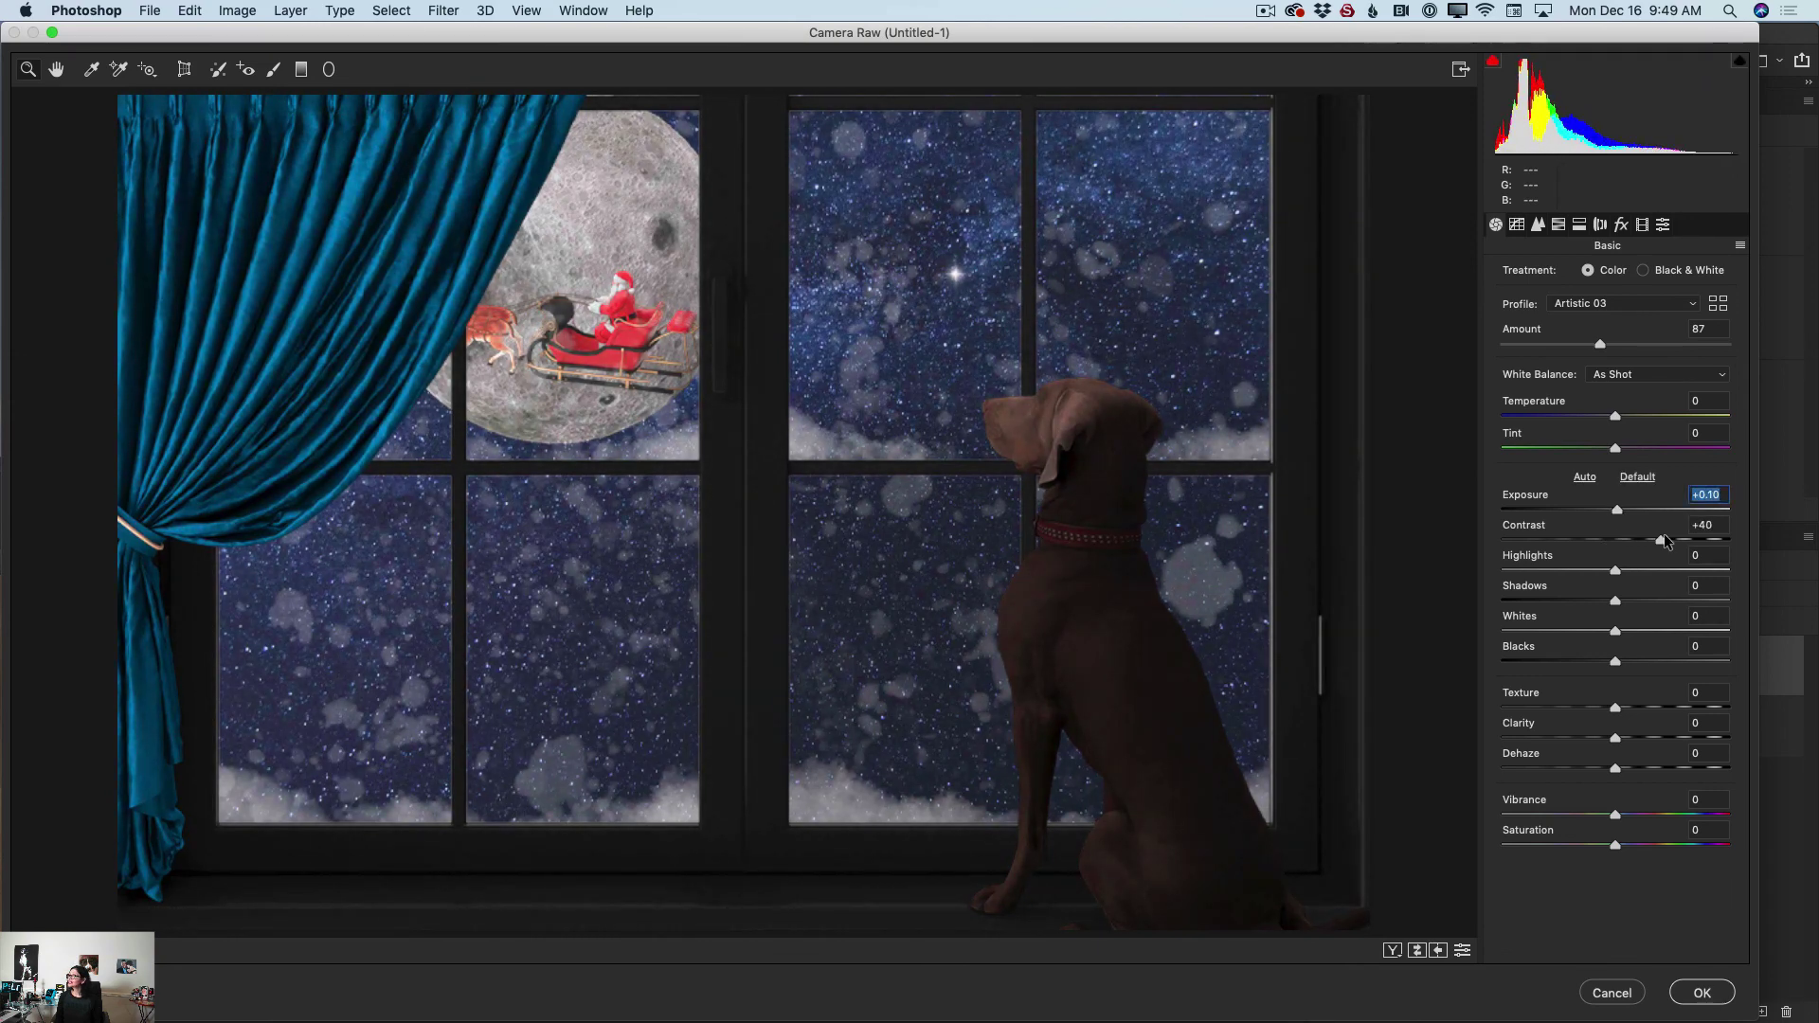
click(1653, 538)
Step: Darken the image edges with a Highlight Priority post-crop vignette, setting its amount to -32
click(1621, 224)
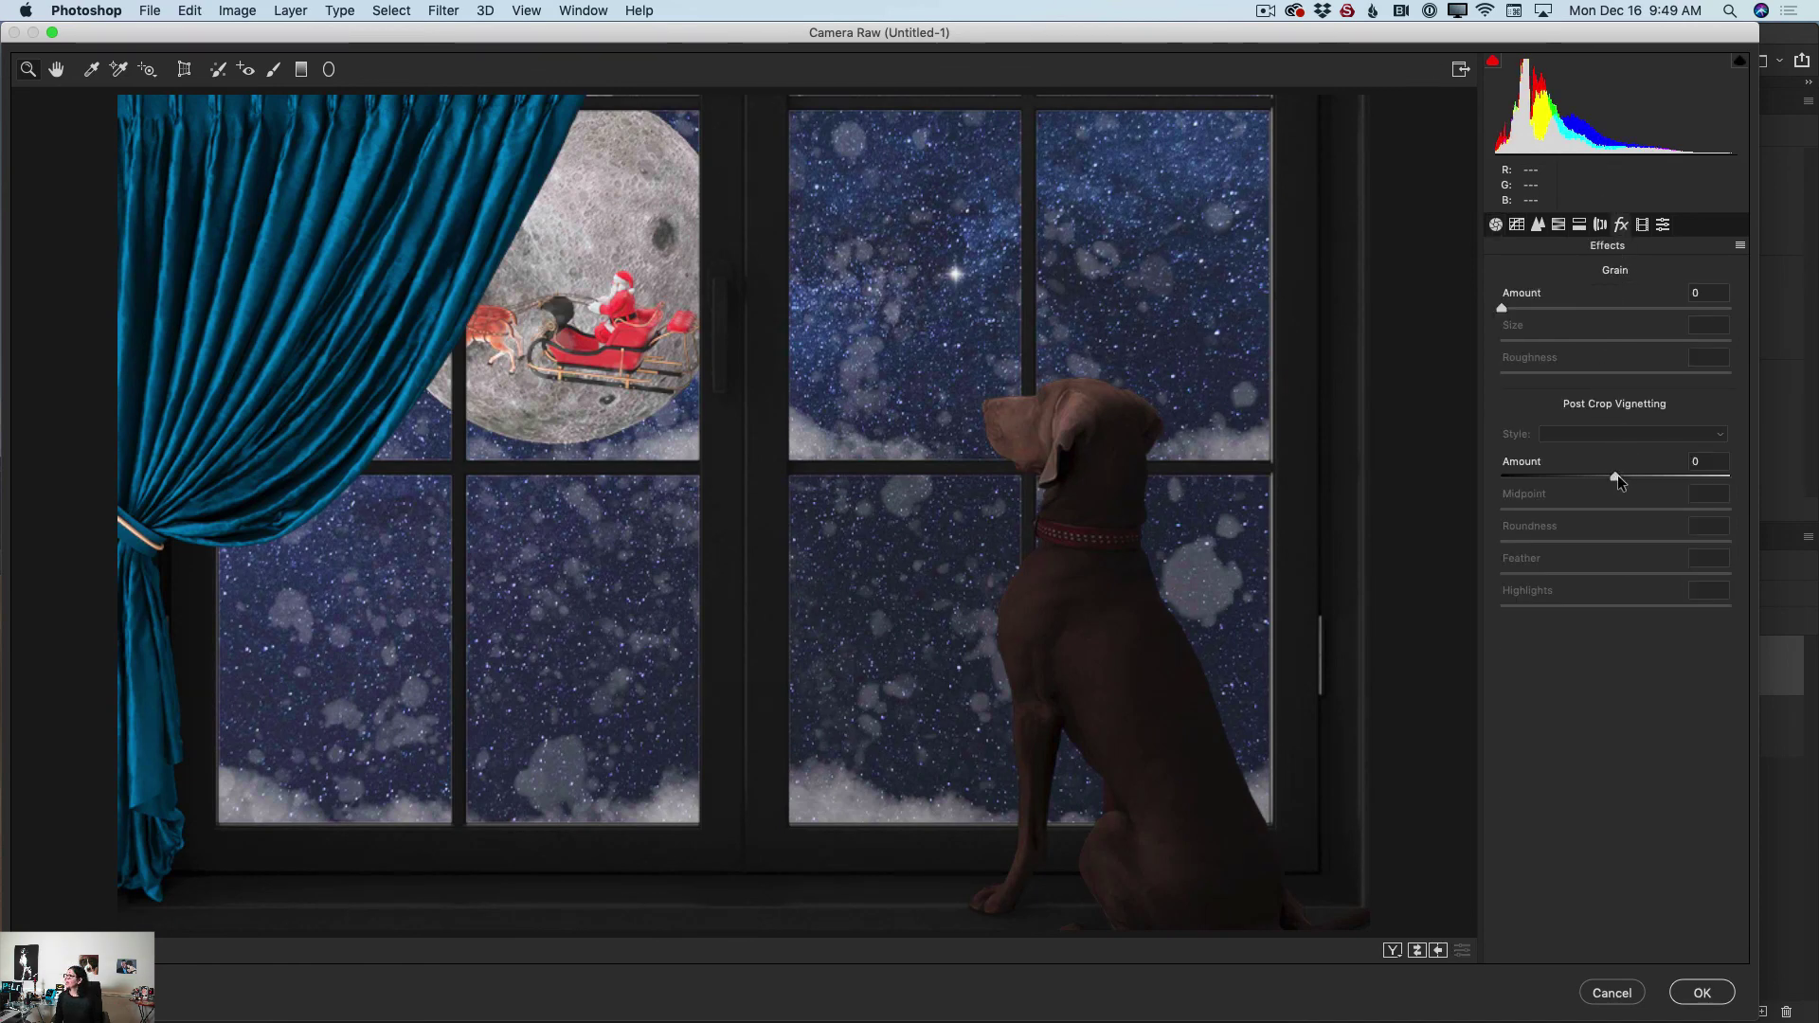
drag(1617, 475, 1561, 488)
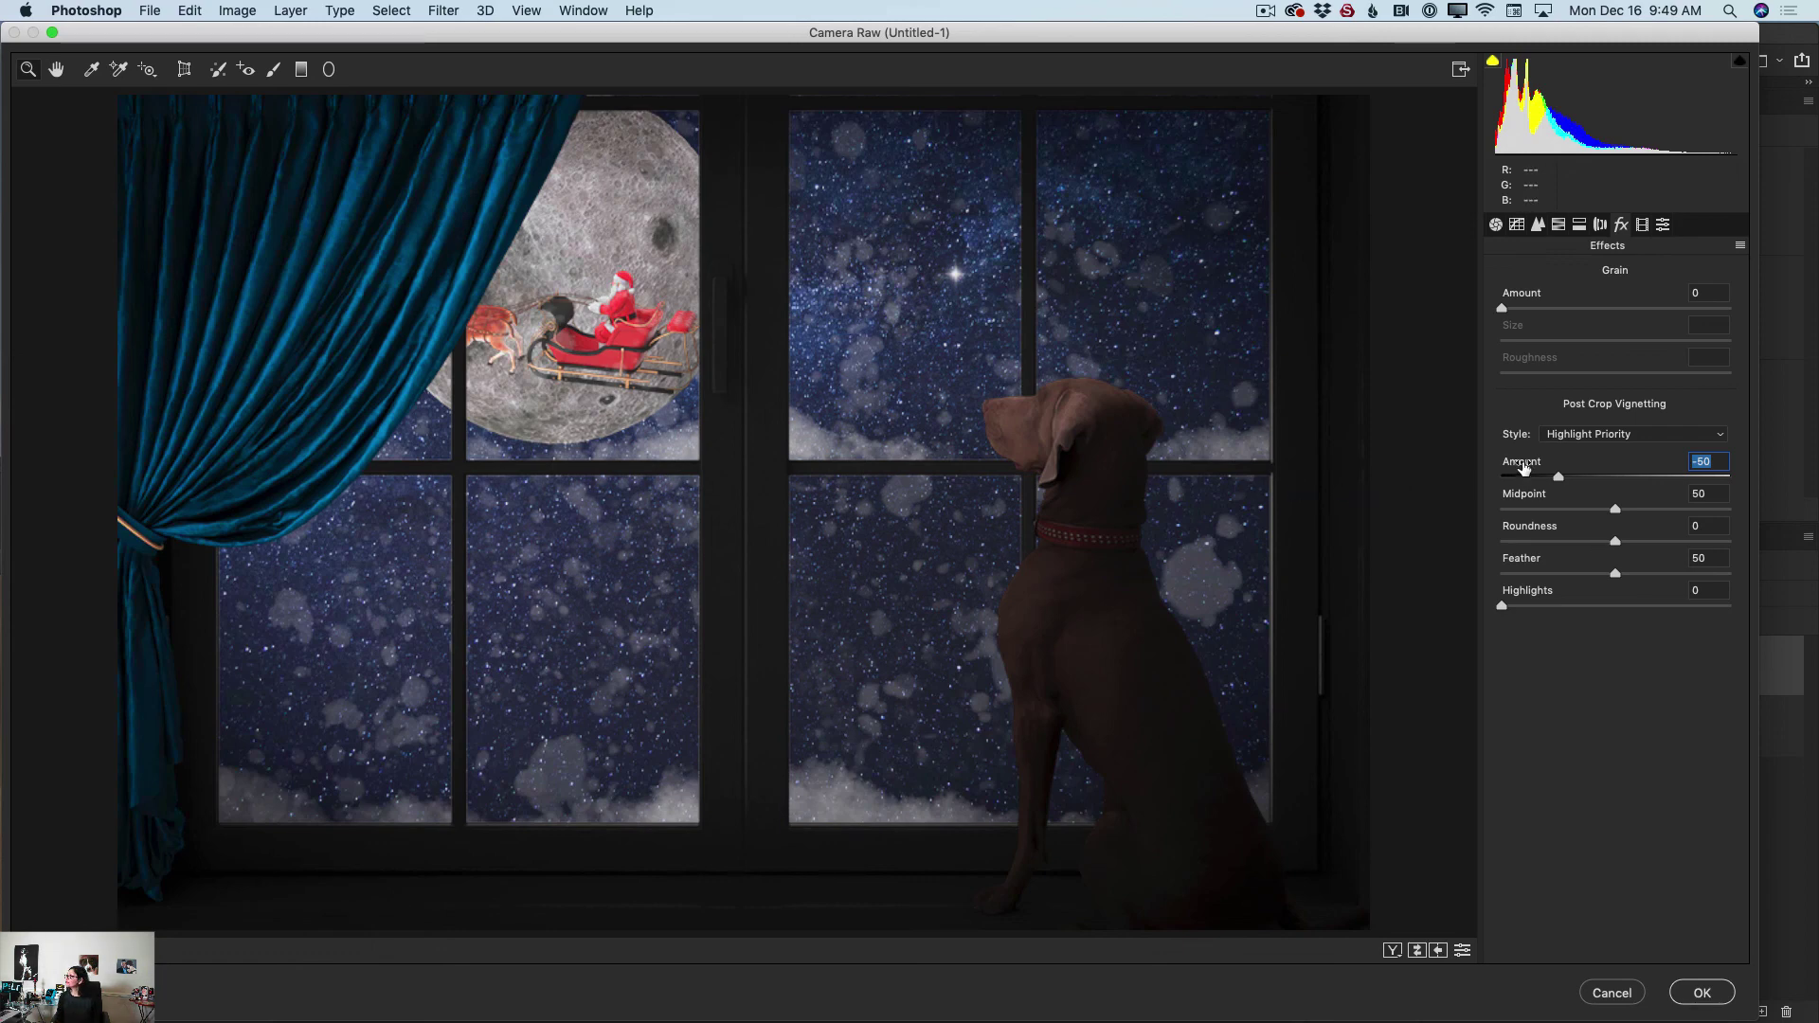
drag(1558, 478, 1587, 471)
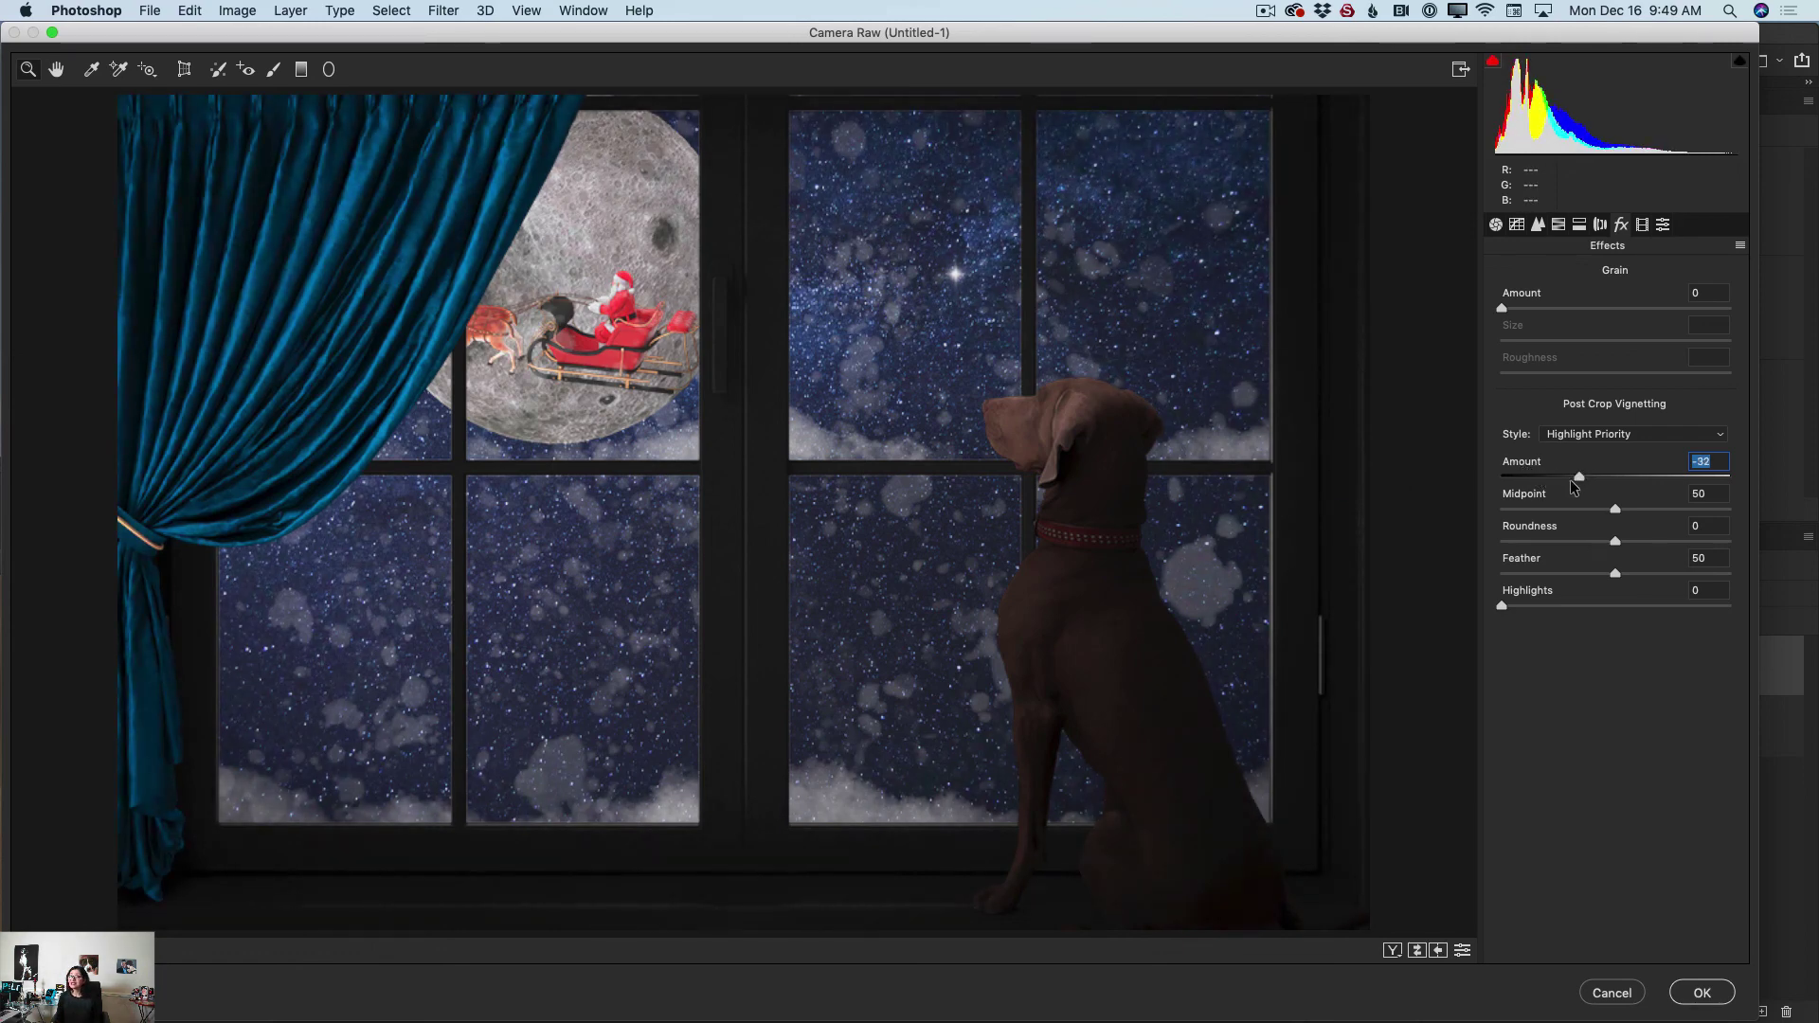
mouse_move(1585, 481)
mouse_down()
mouse_move(1609, 478)
mouse_move(1579, 477)
mouse_up()
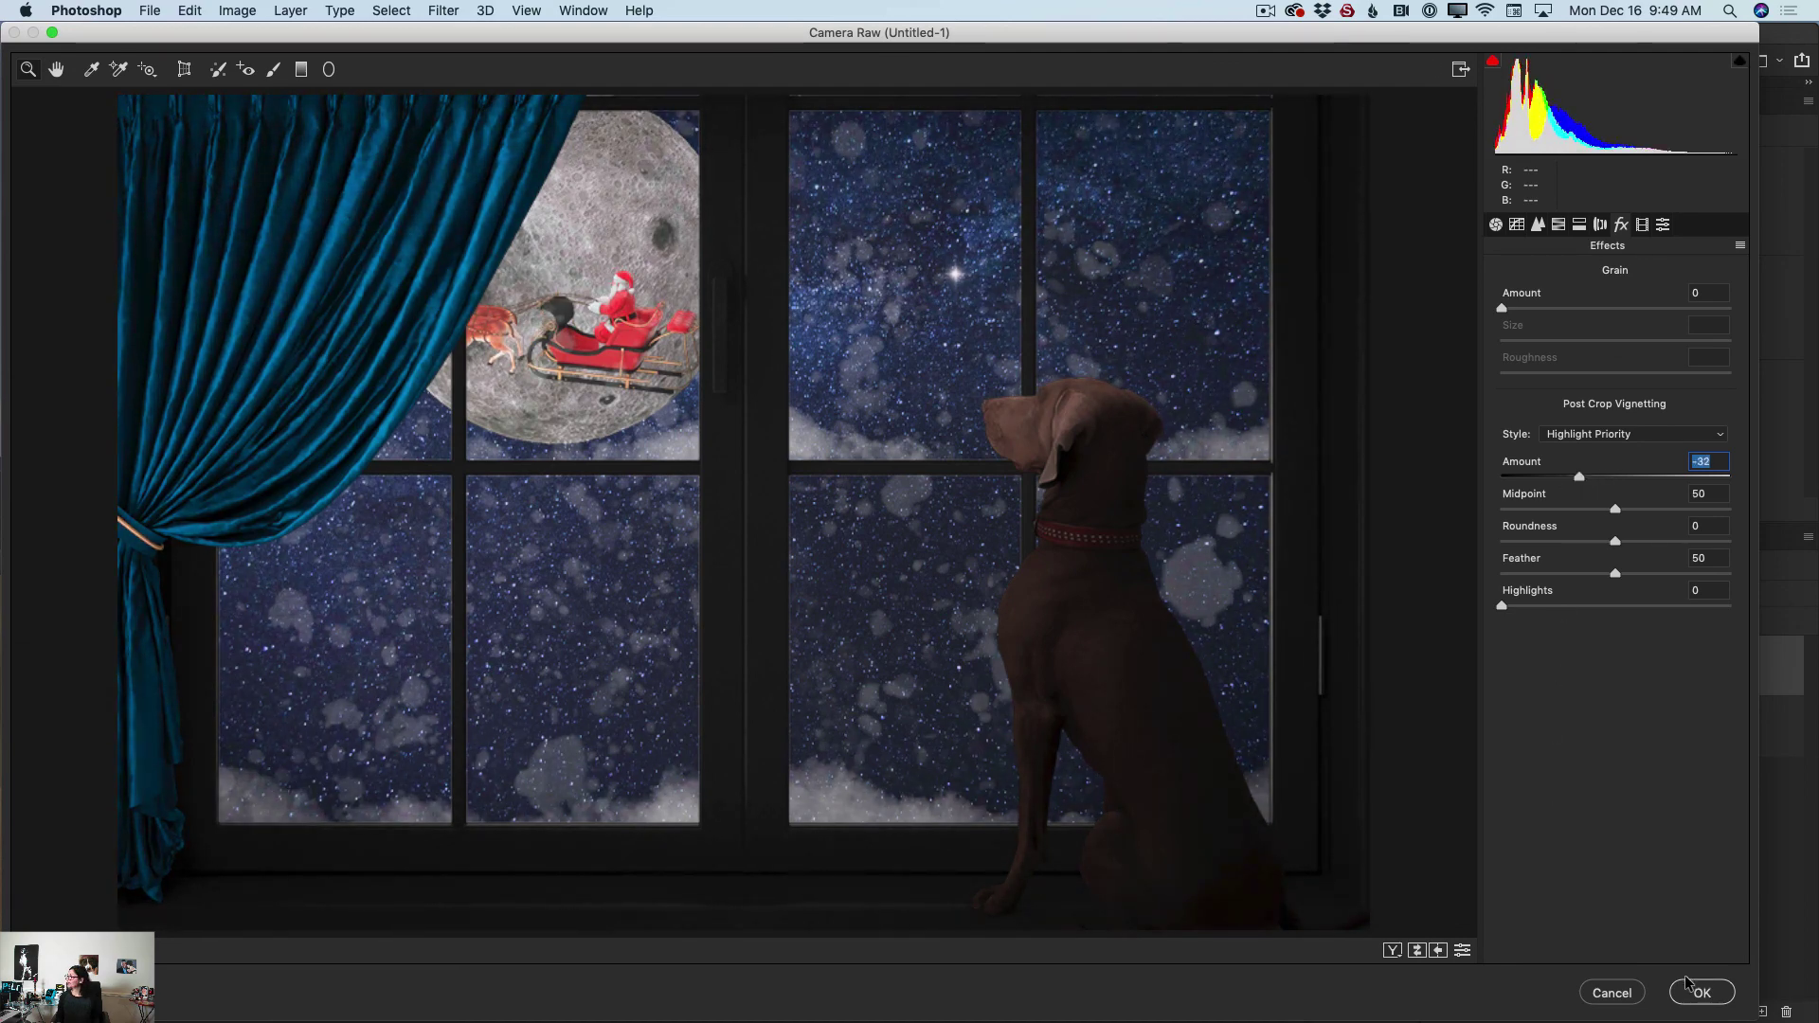
Step: Apply the Camera Raw grading to Layer 4 copy and compare before and after by hiding and reshowing that layer
click(1694, 990)
click(1435, 669)
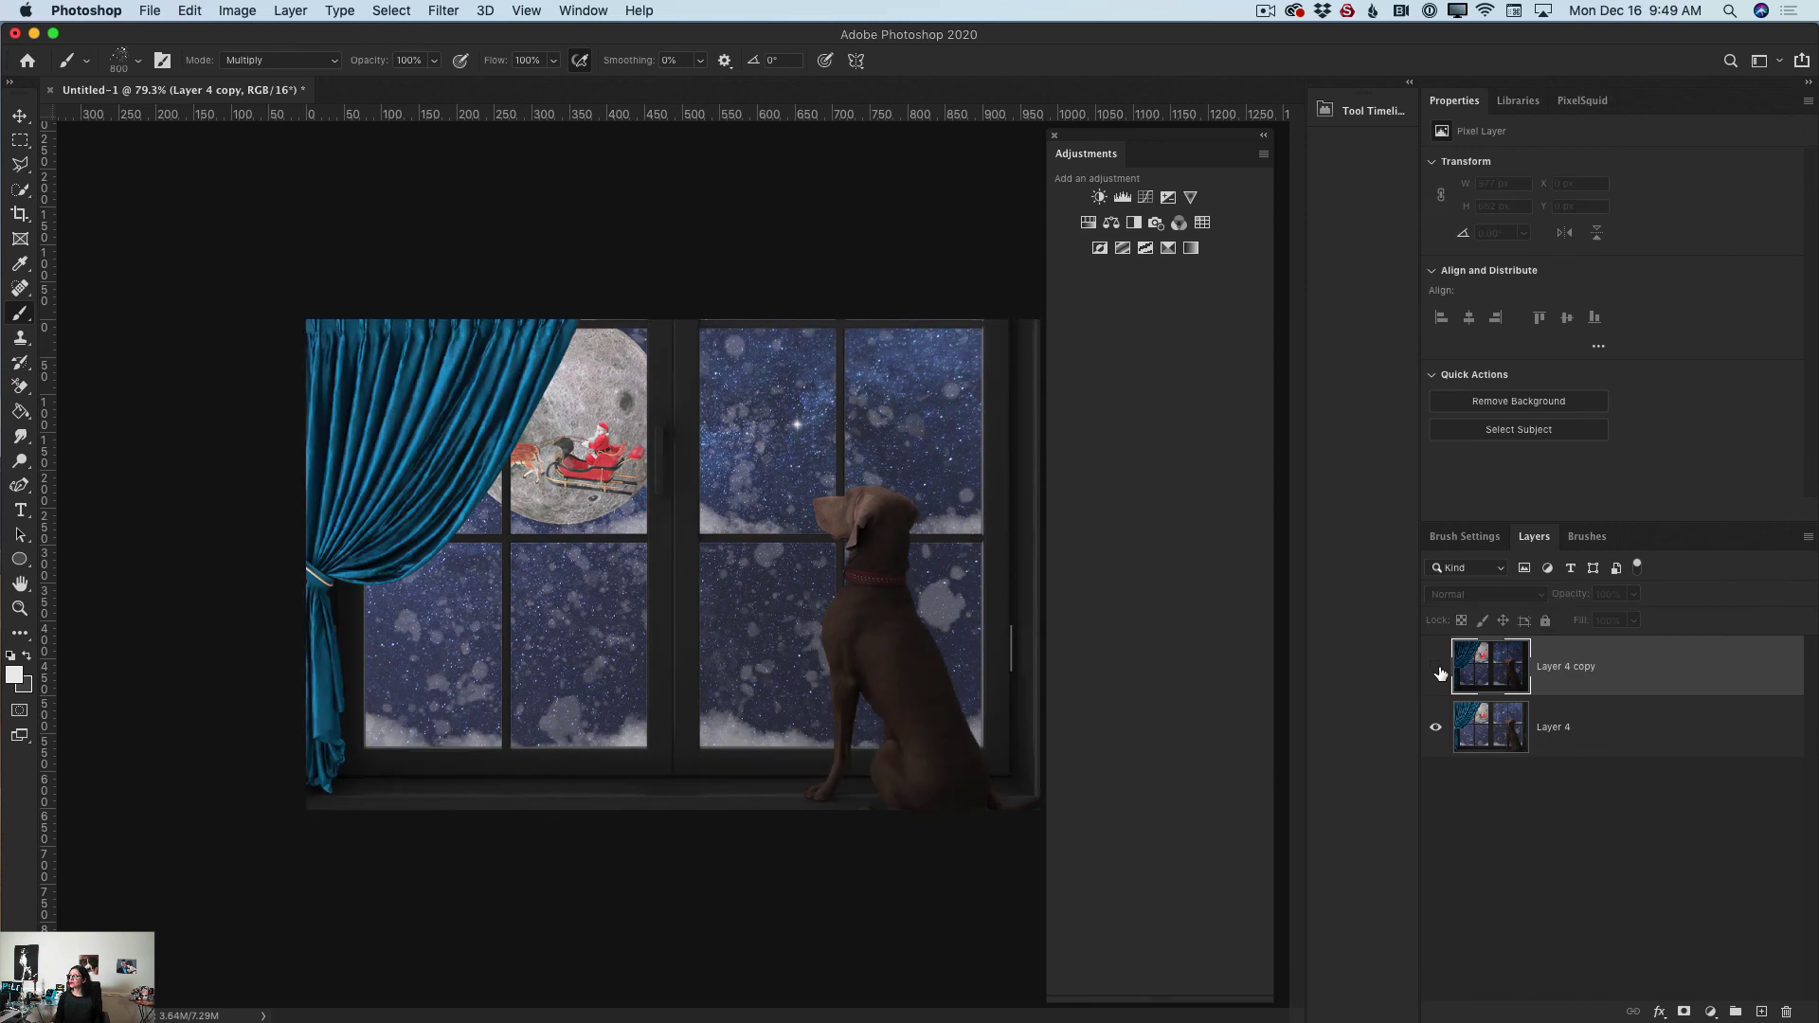
click(1435, 667)
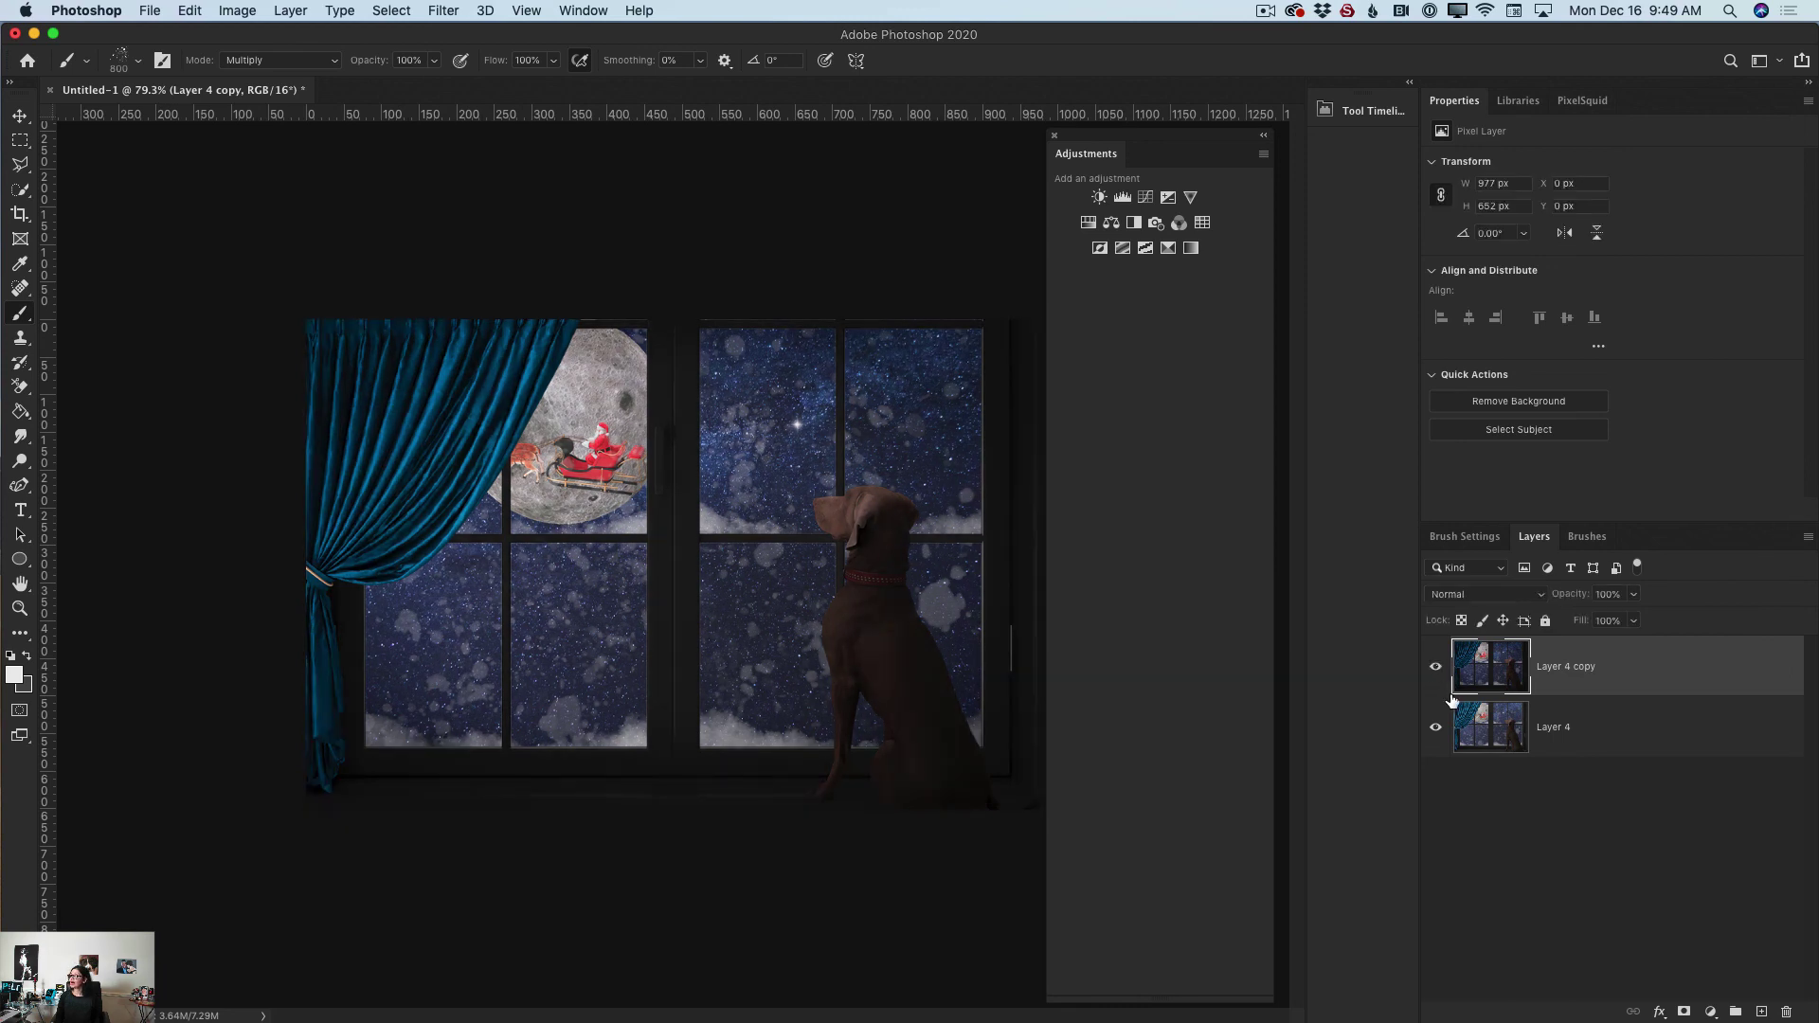